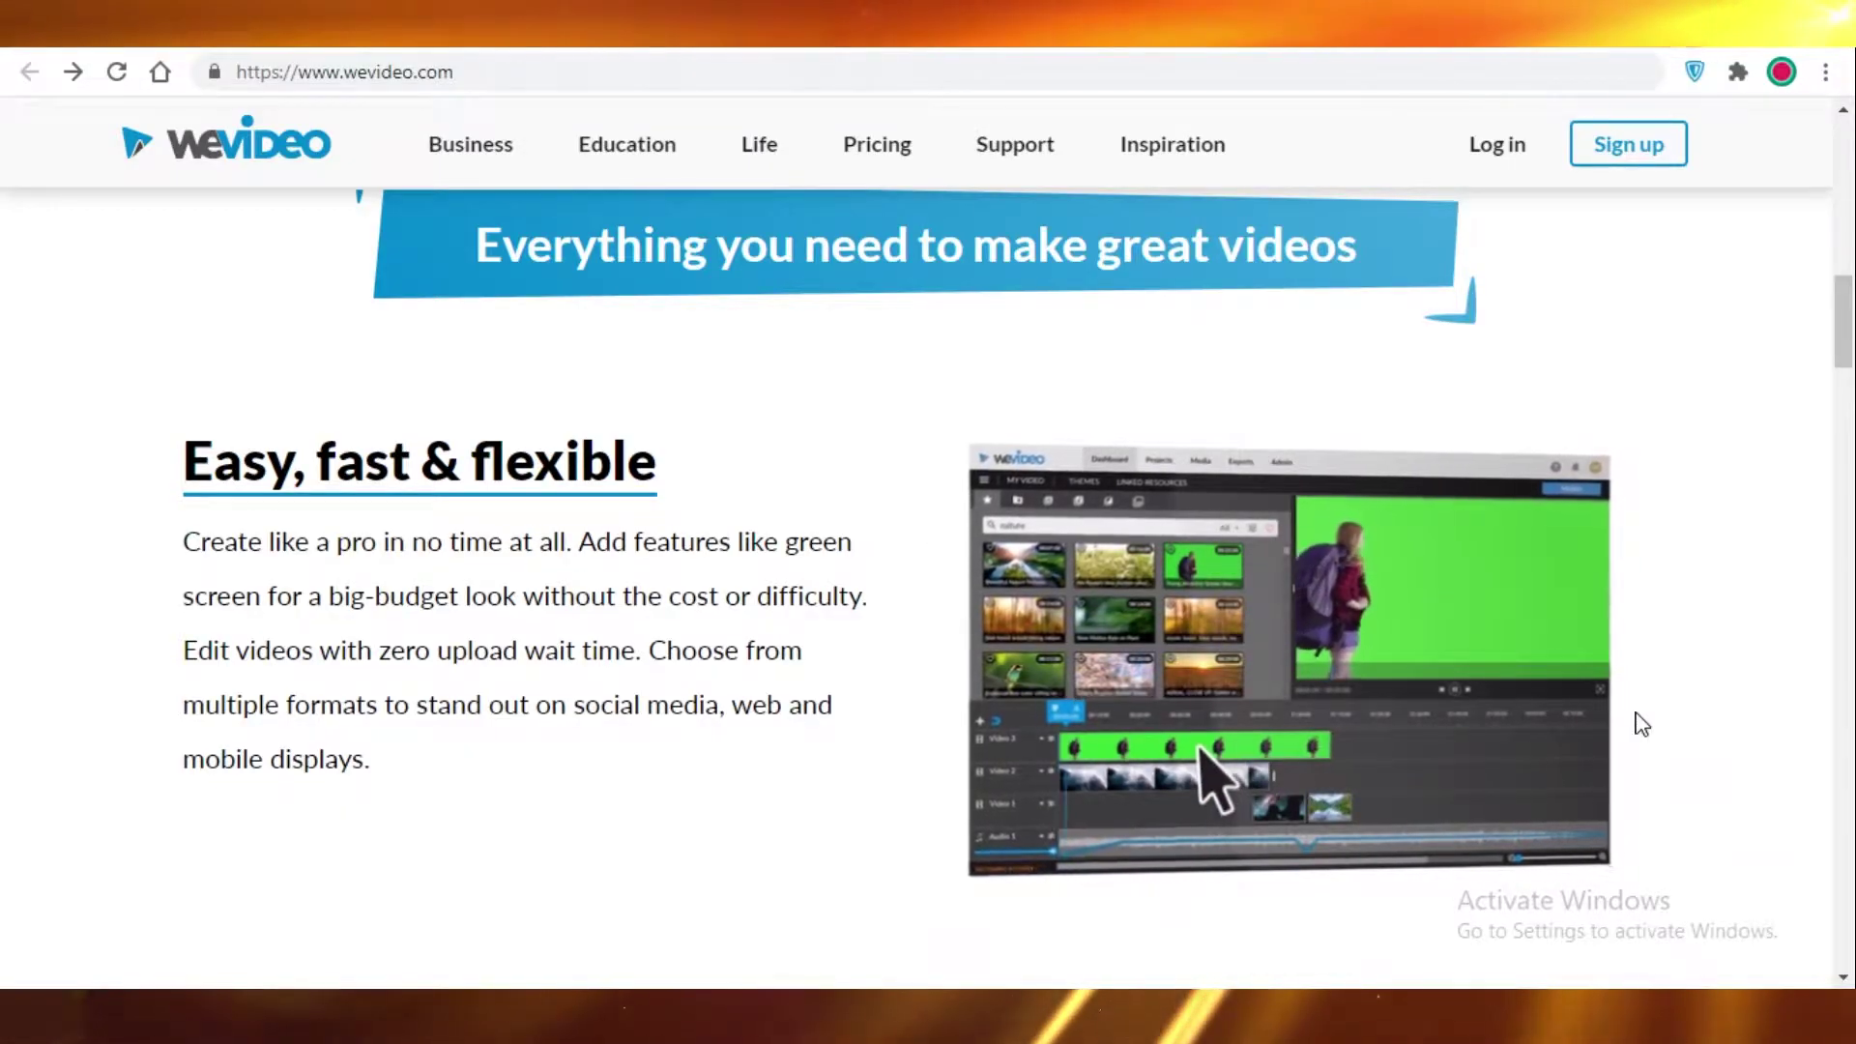
Step: Scroll the WeVideo homepage and sign up for a free account
scroll(1595, 696, "up", 7)
scroll(1470, 590, "up", 8)
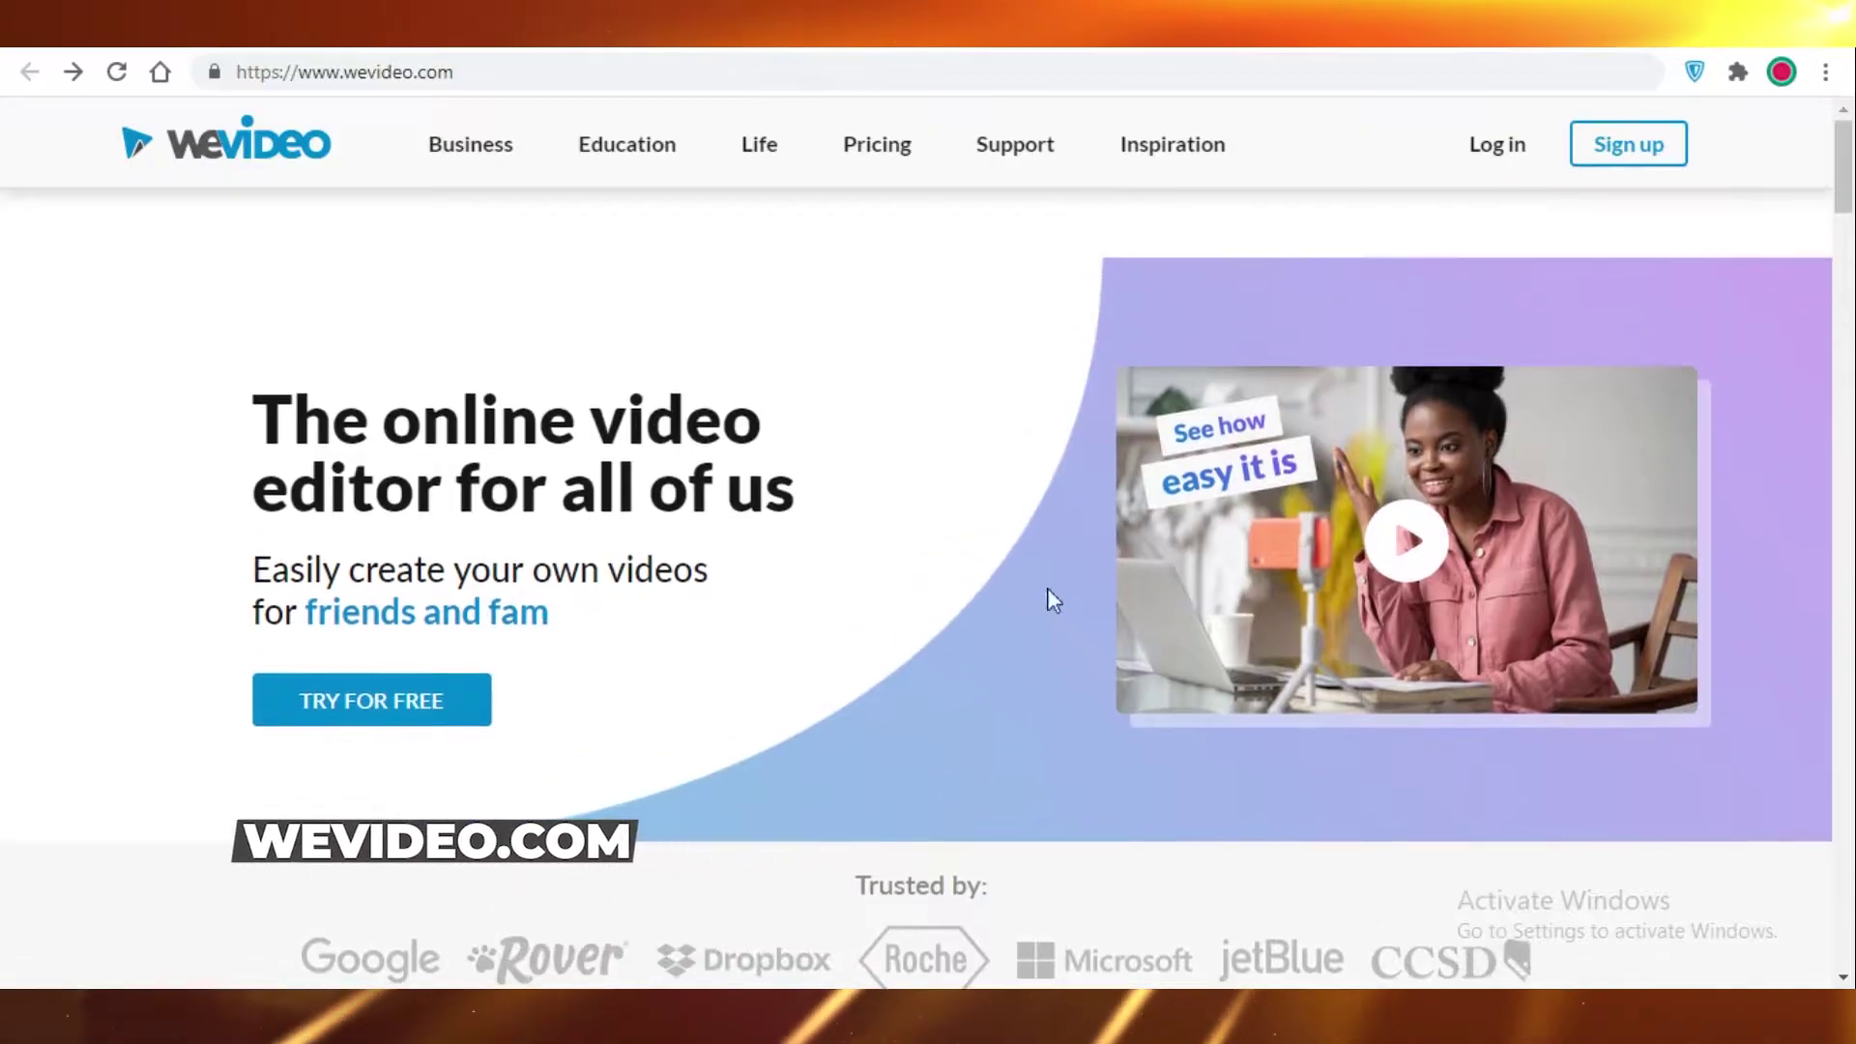
left_click(1618, 153)
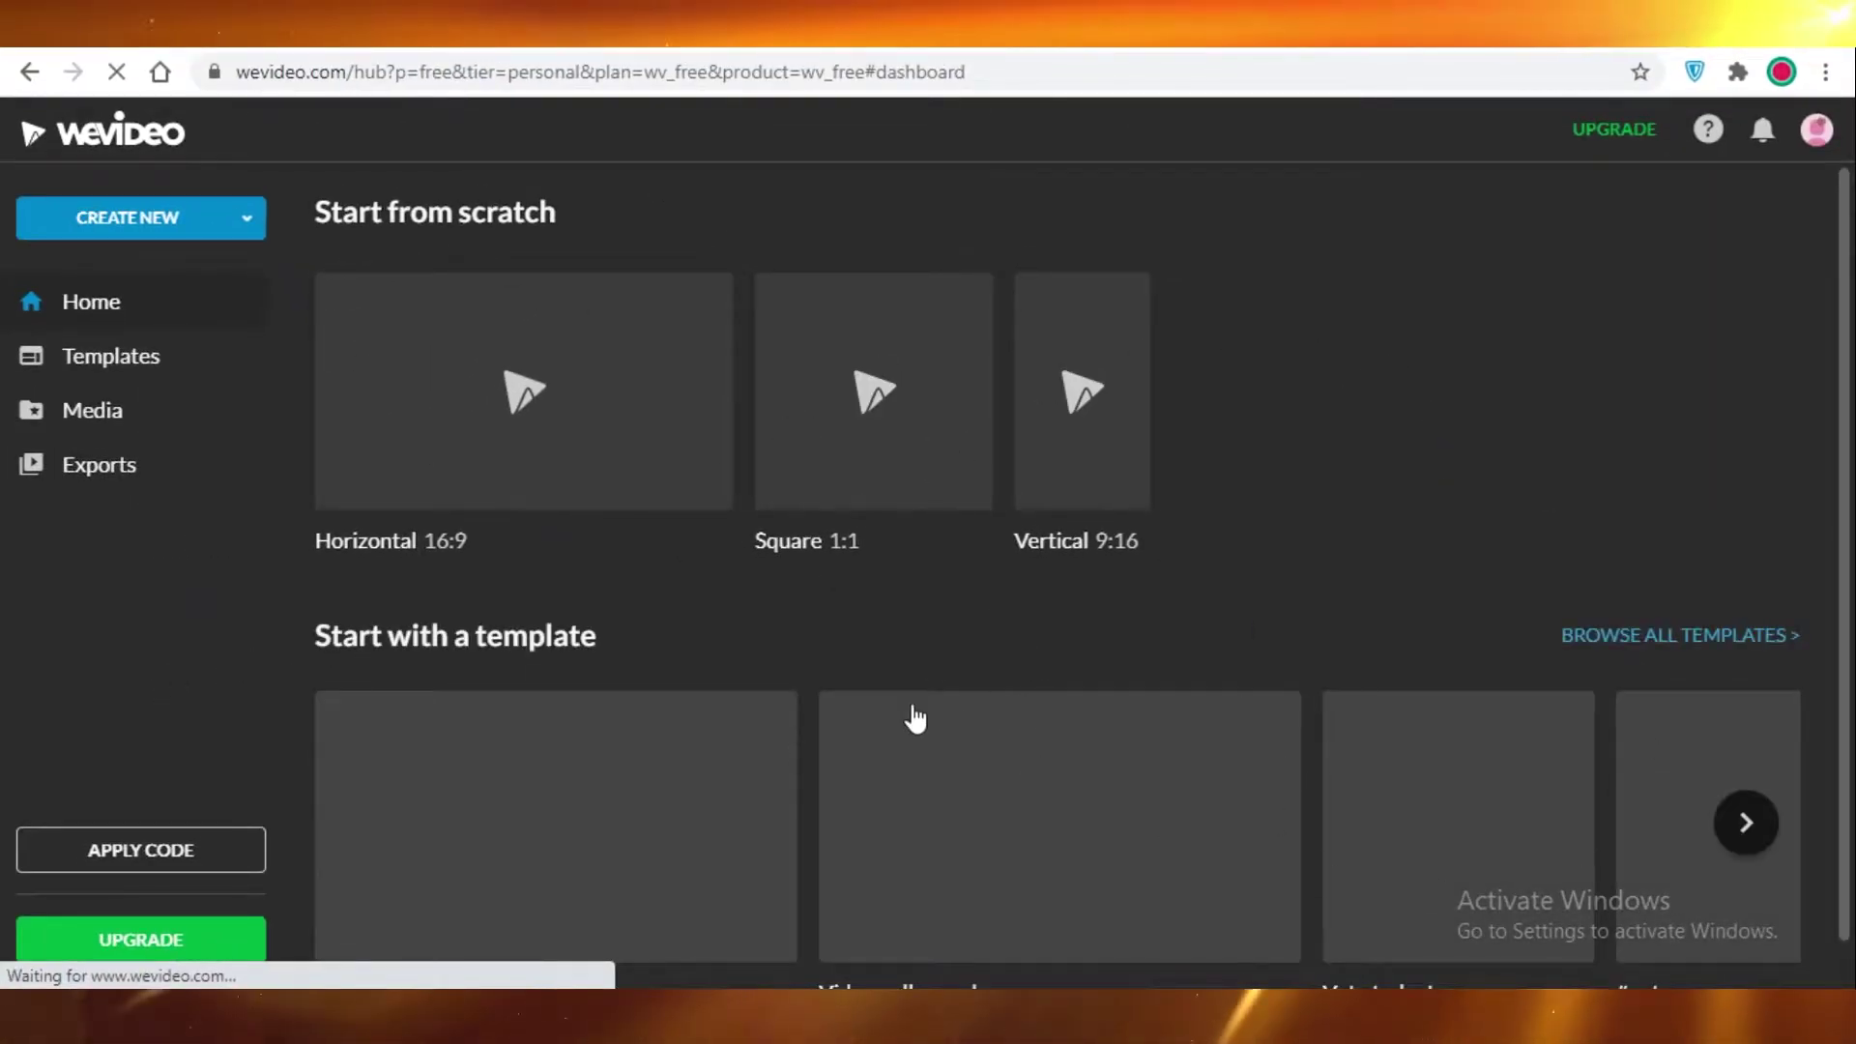
scroll(1376, 530, "down", 1)
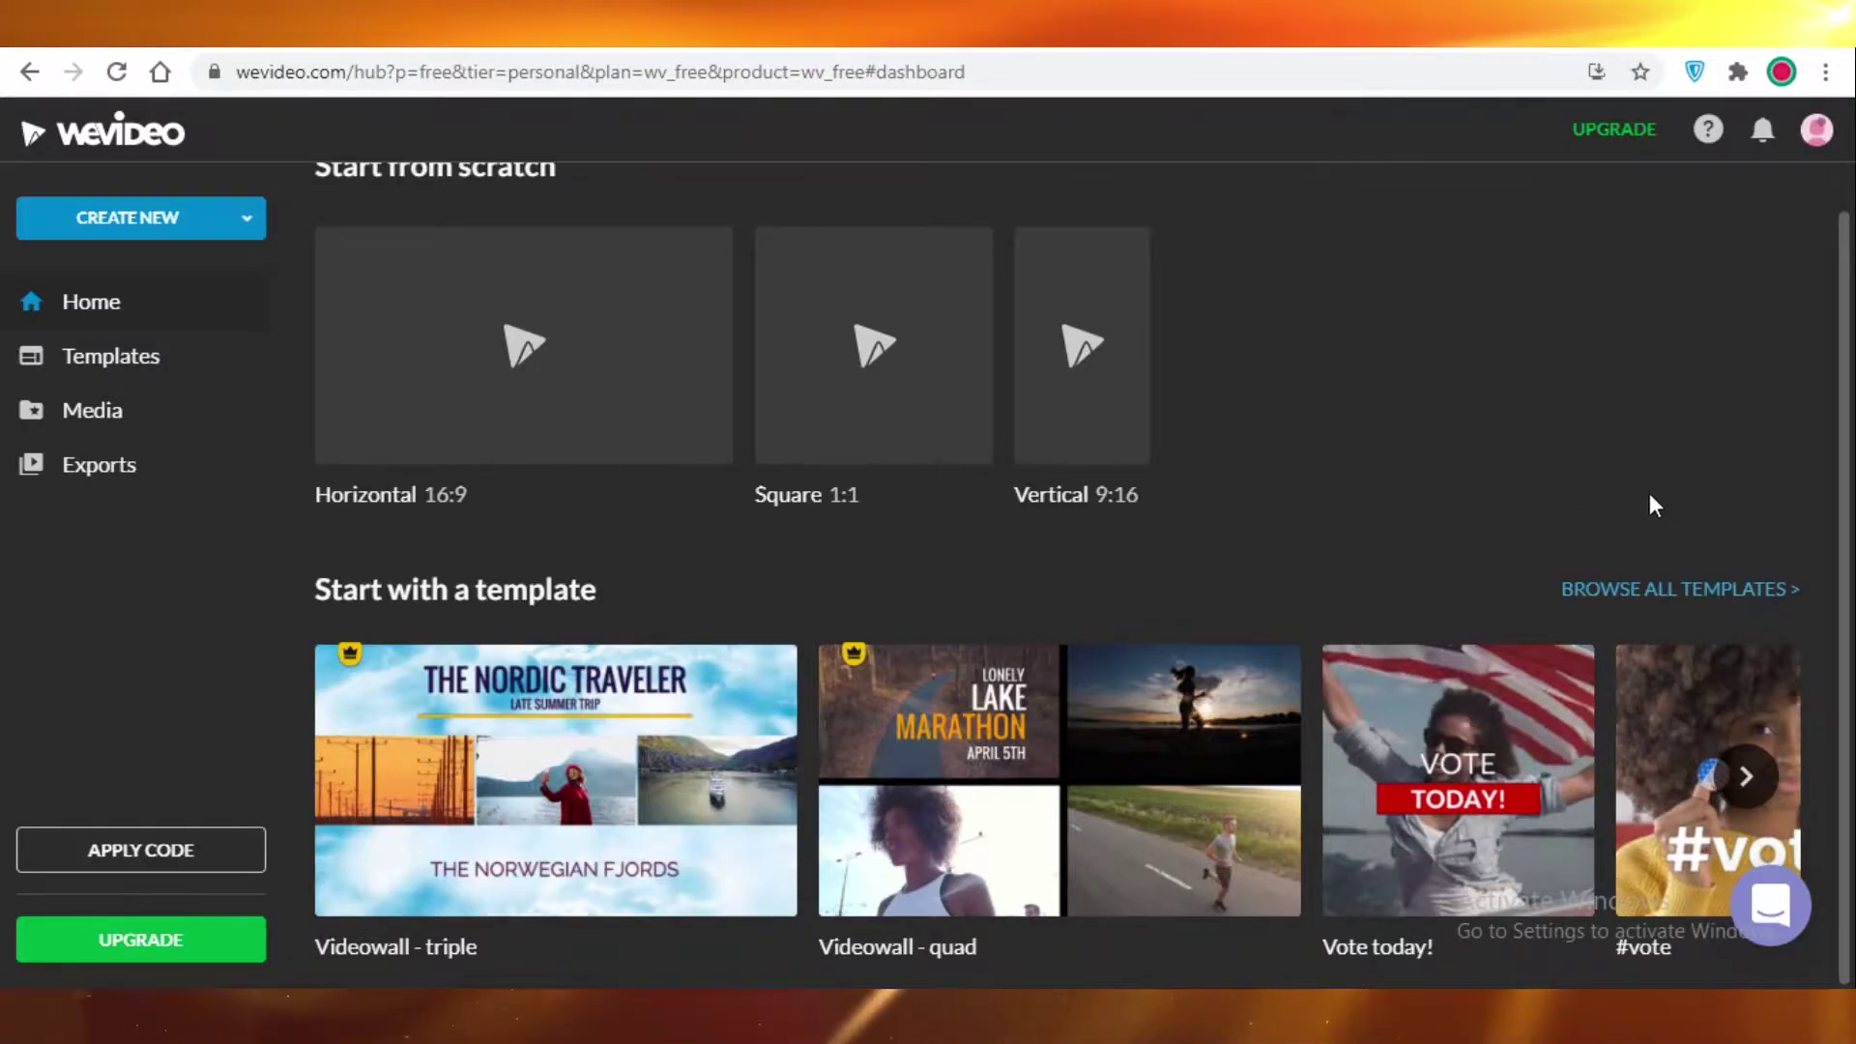
scroll(1649, 493, "up", 1)
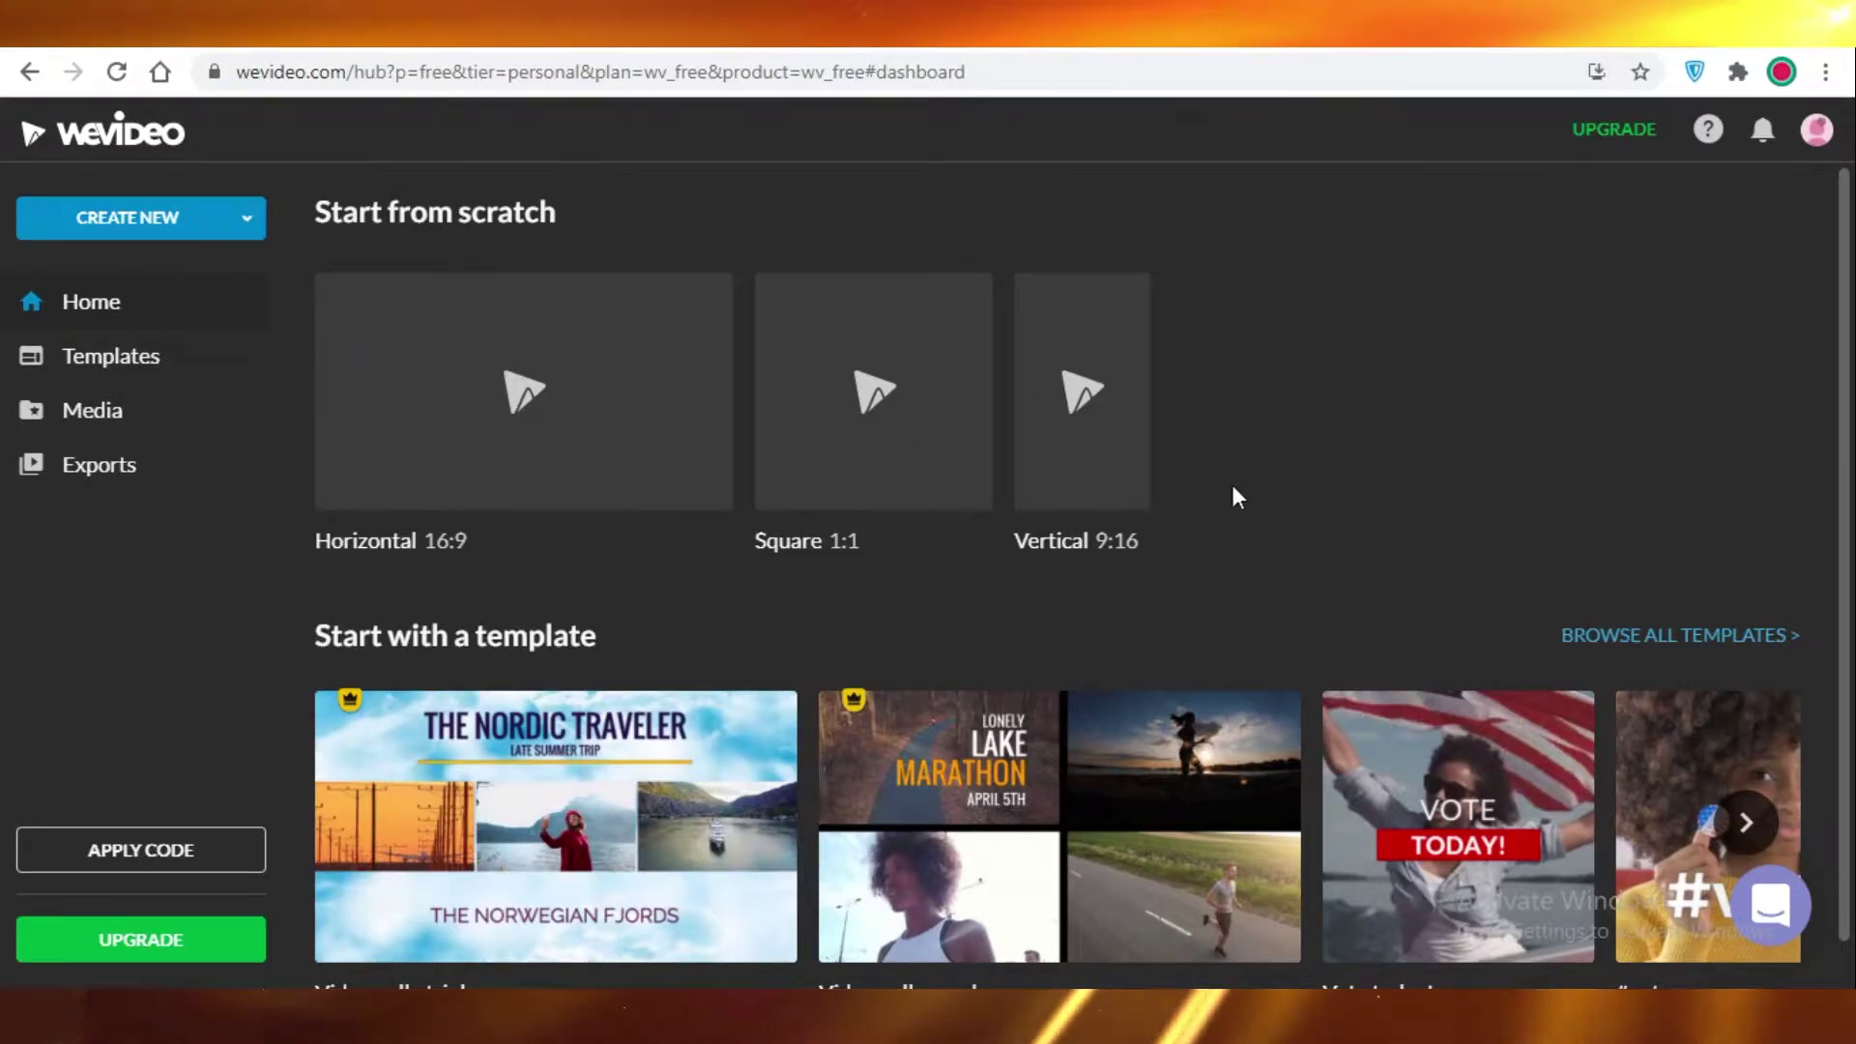
scroll(1305, 711, "down", 1)
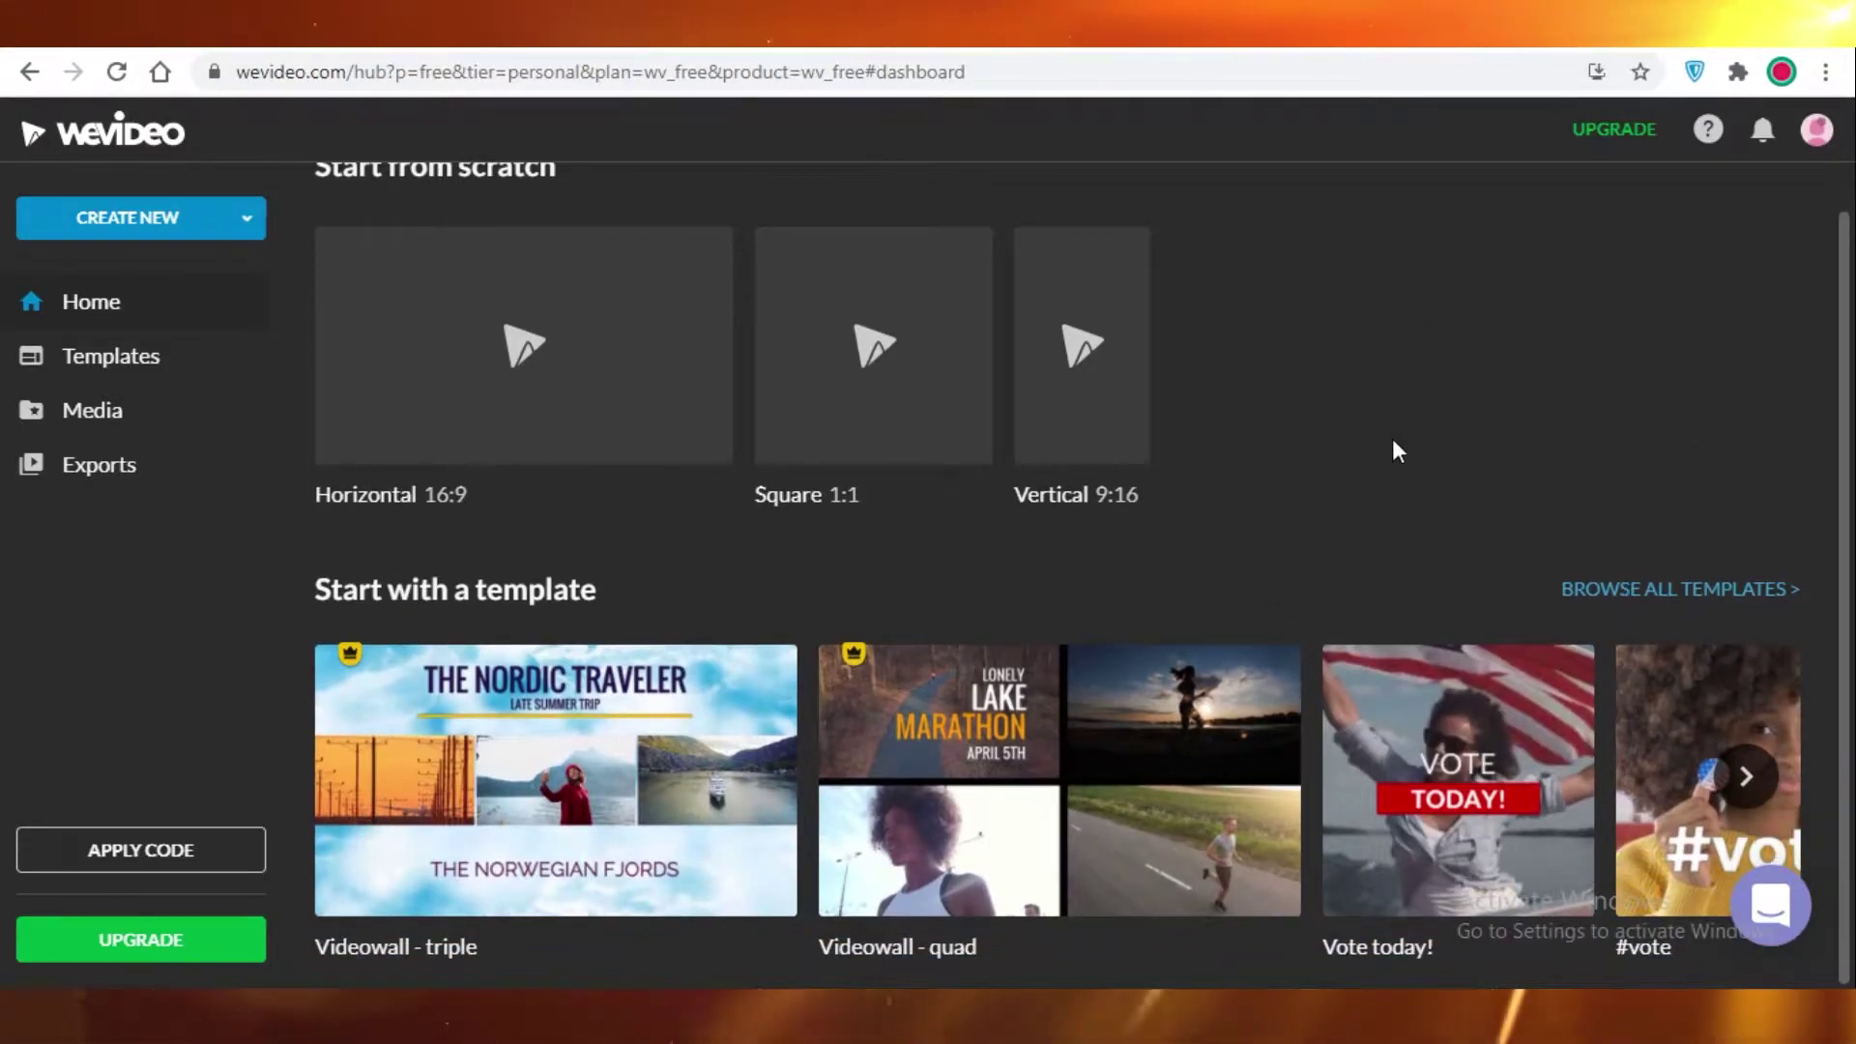
scroll(1431, 513, "up", 1)
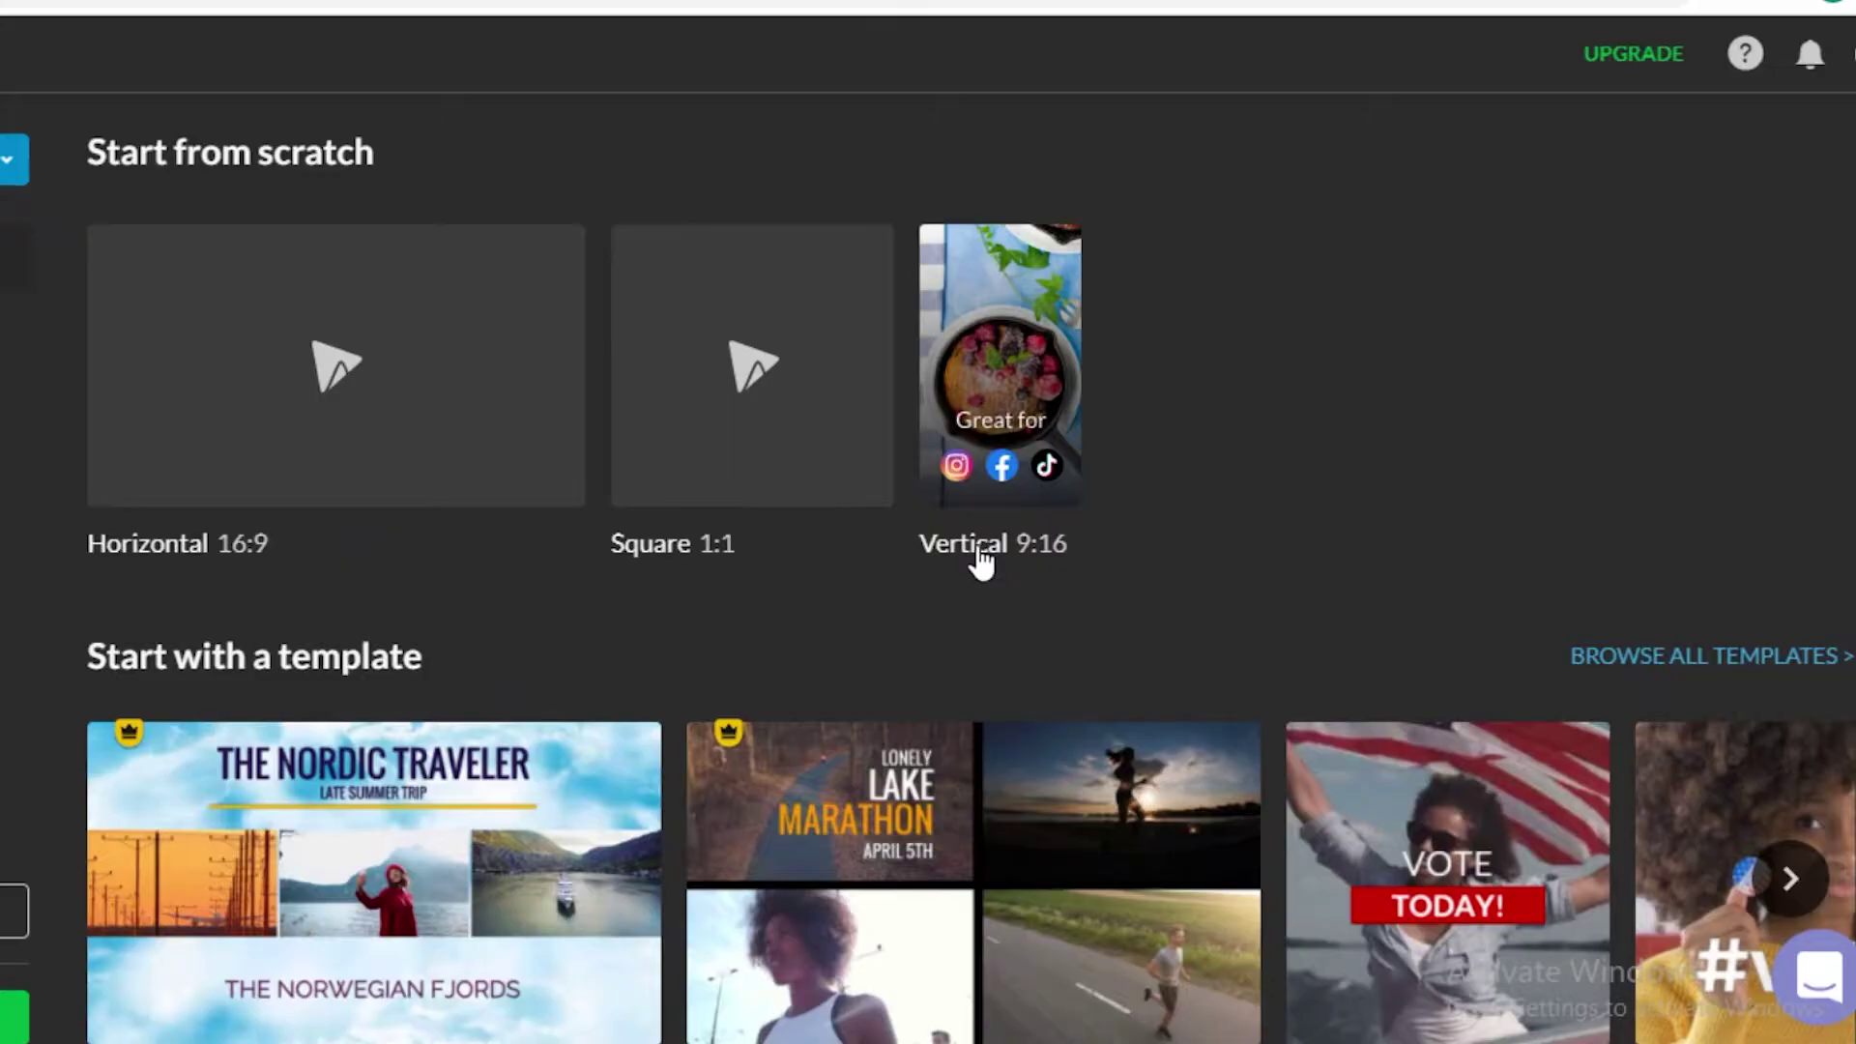
scroll(677, 397, "down", 1)
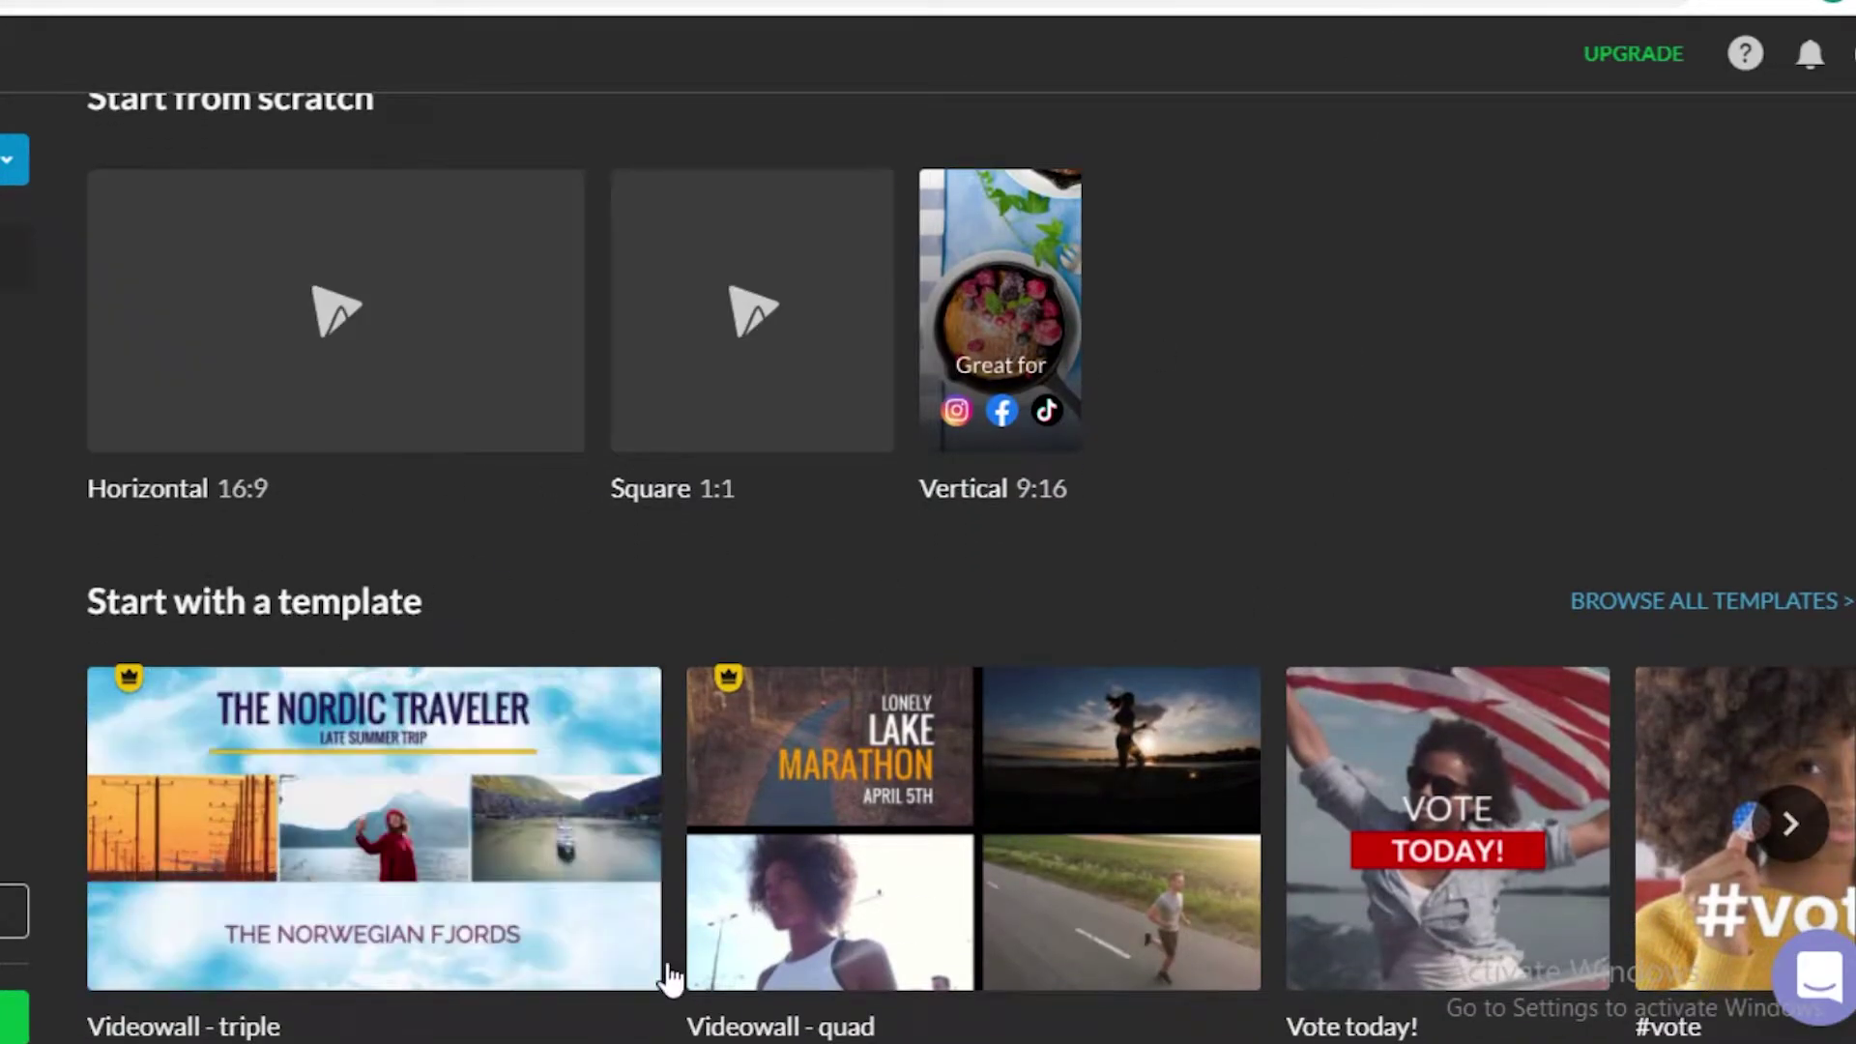
Step: Browse the full template gallery and open the Unboxing template in the editor
left_click(1199, 617)
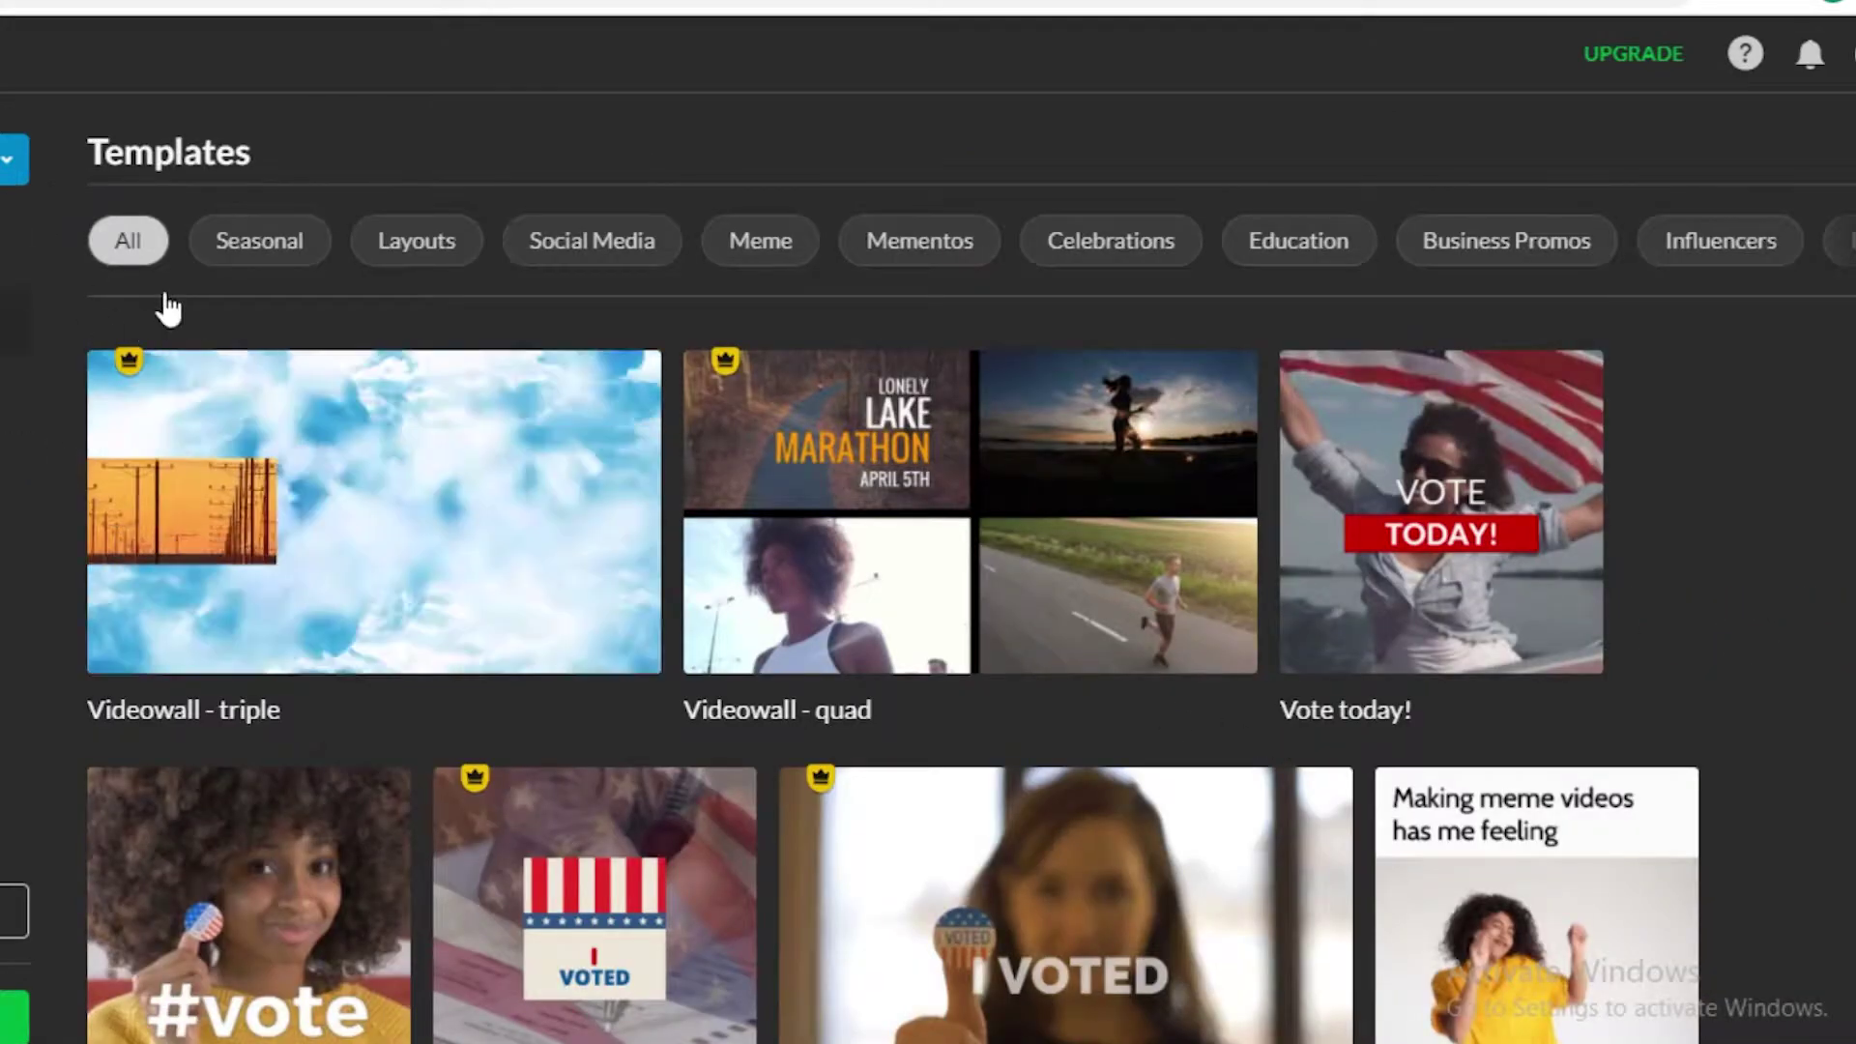
scroll(474, 286, "down", 5)
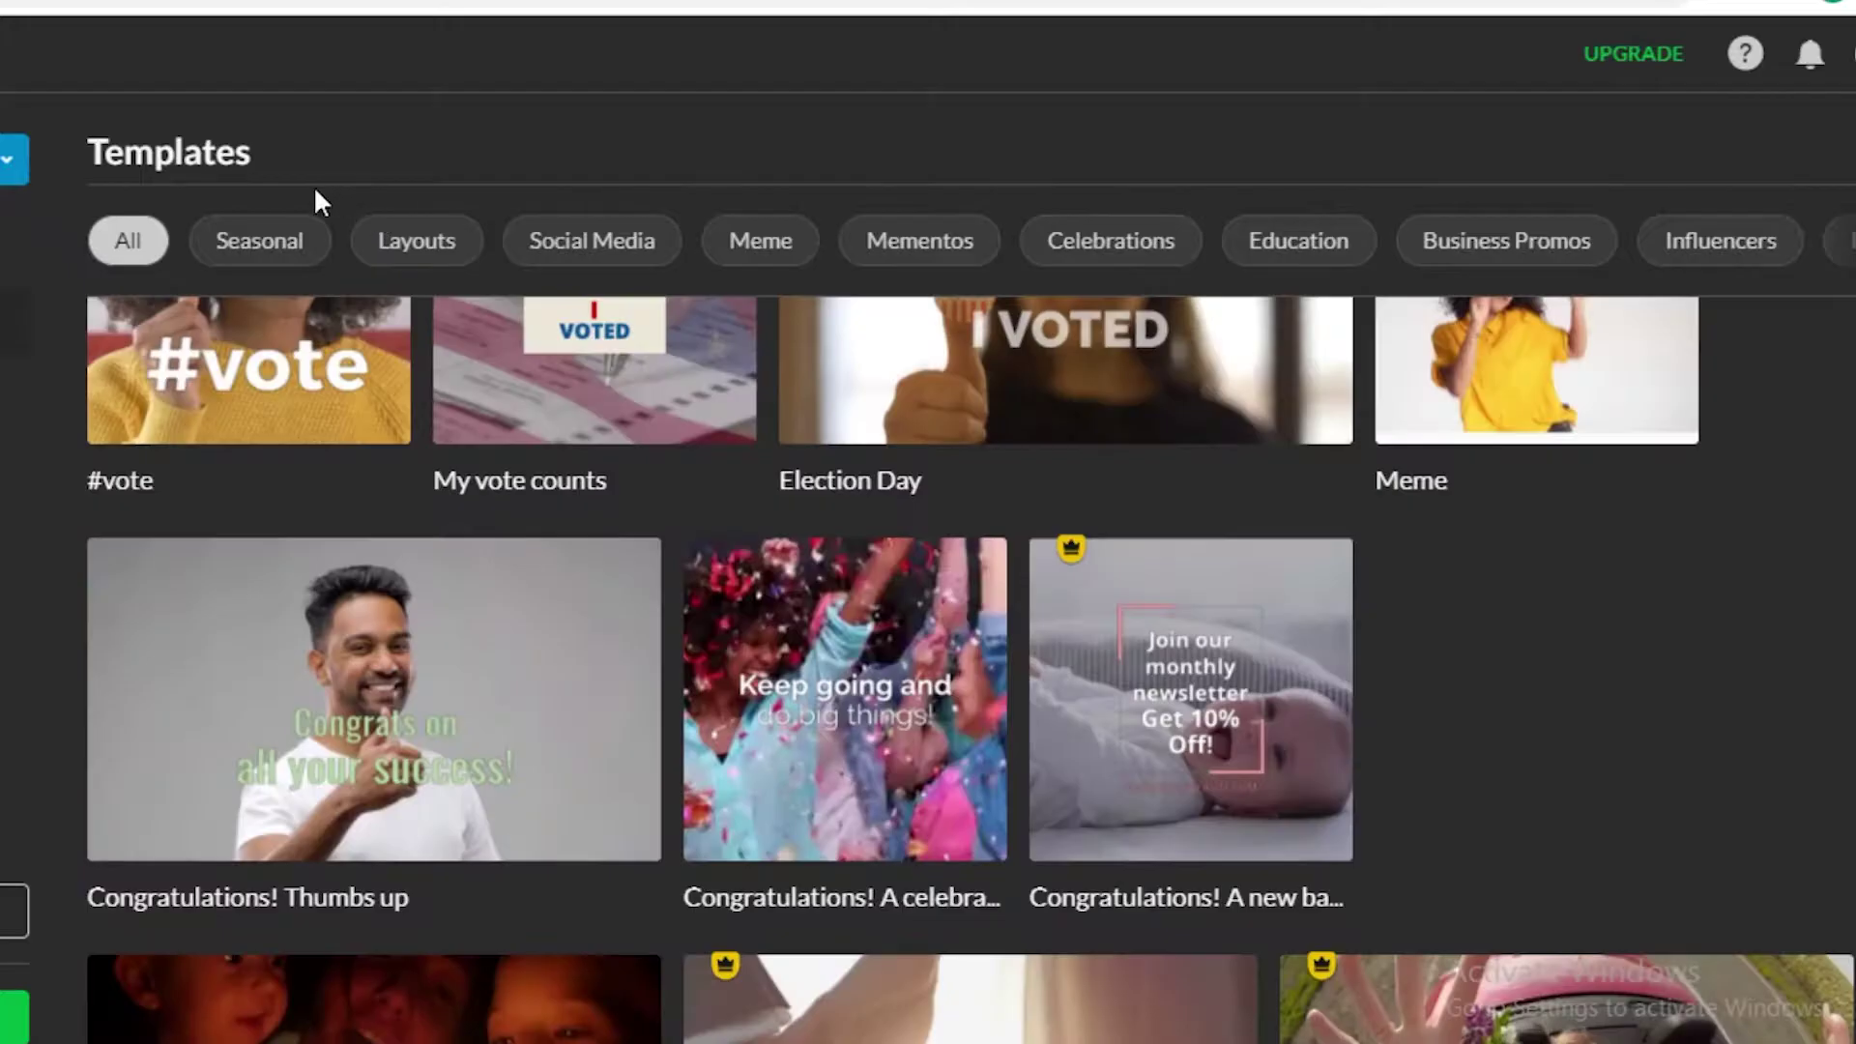
scroll(281, 319, "up", 3)
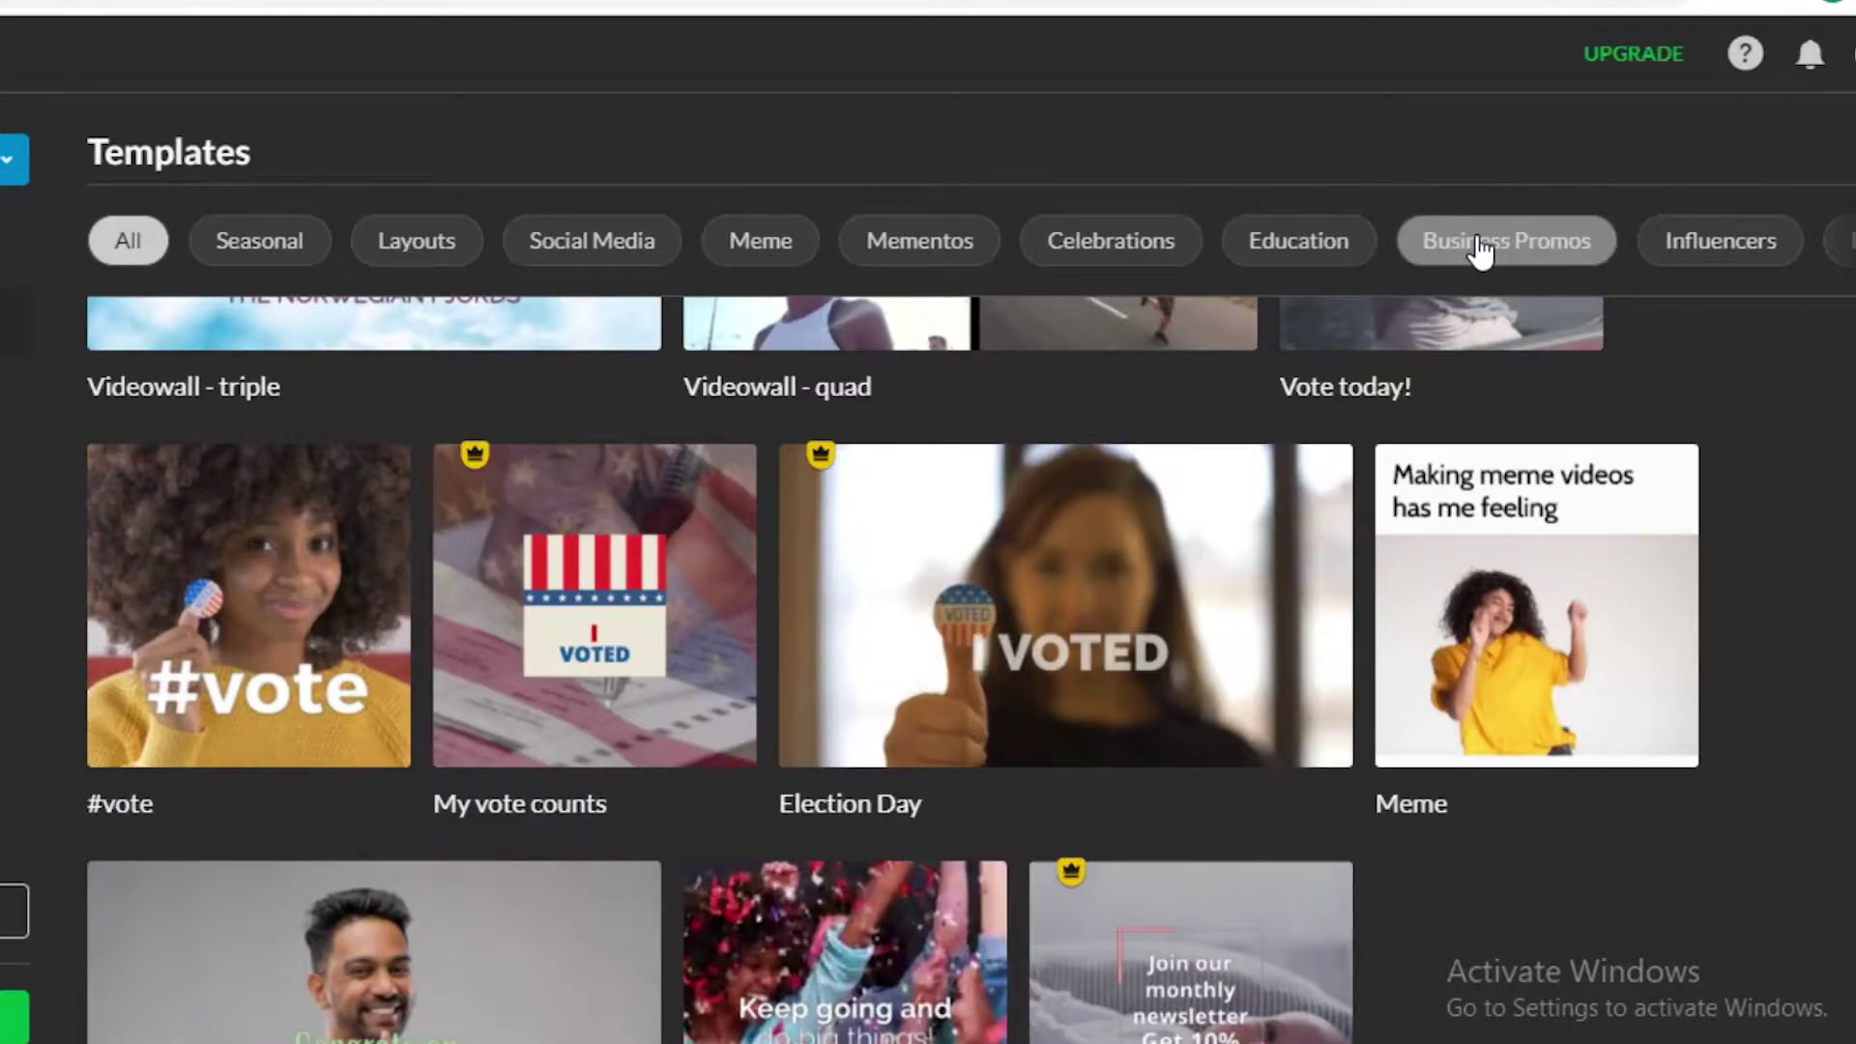
left_click(1837, 241)
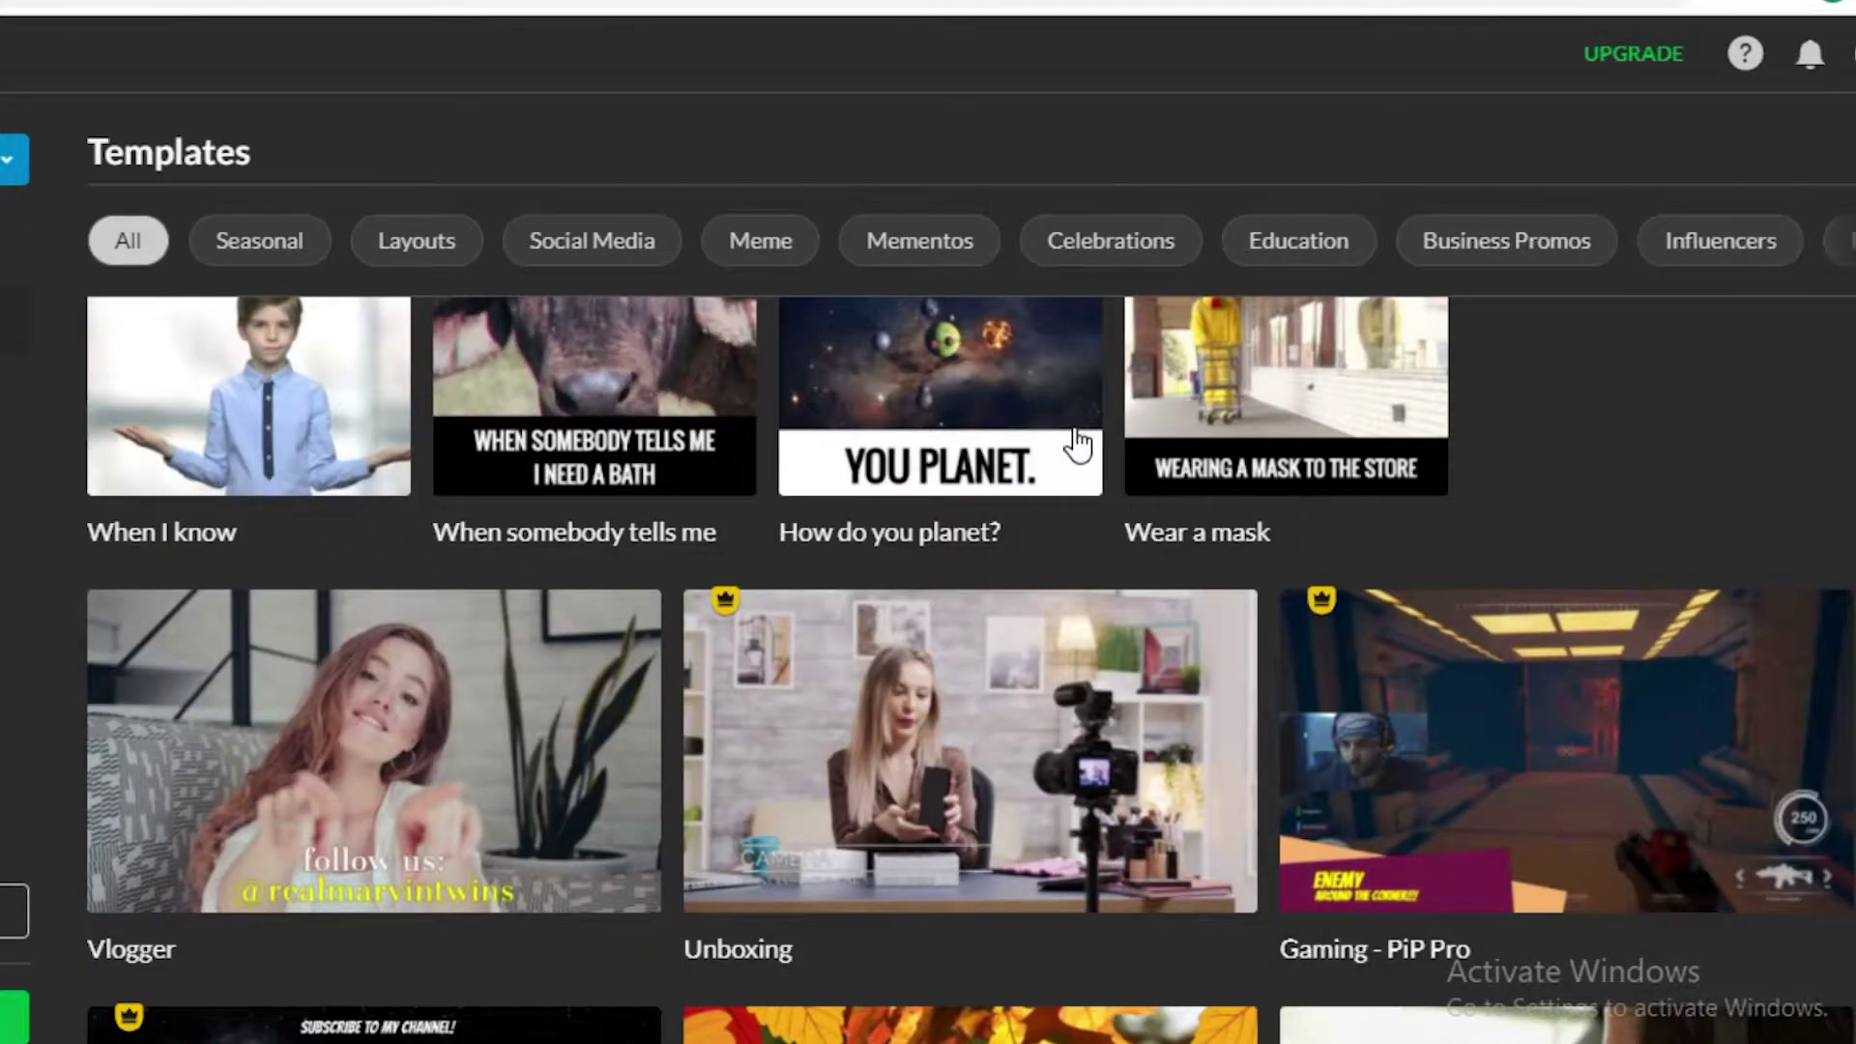
scroll(1077, 445, "down", 2)
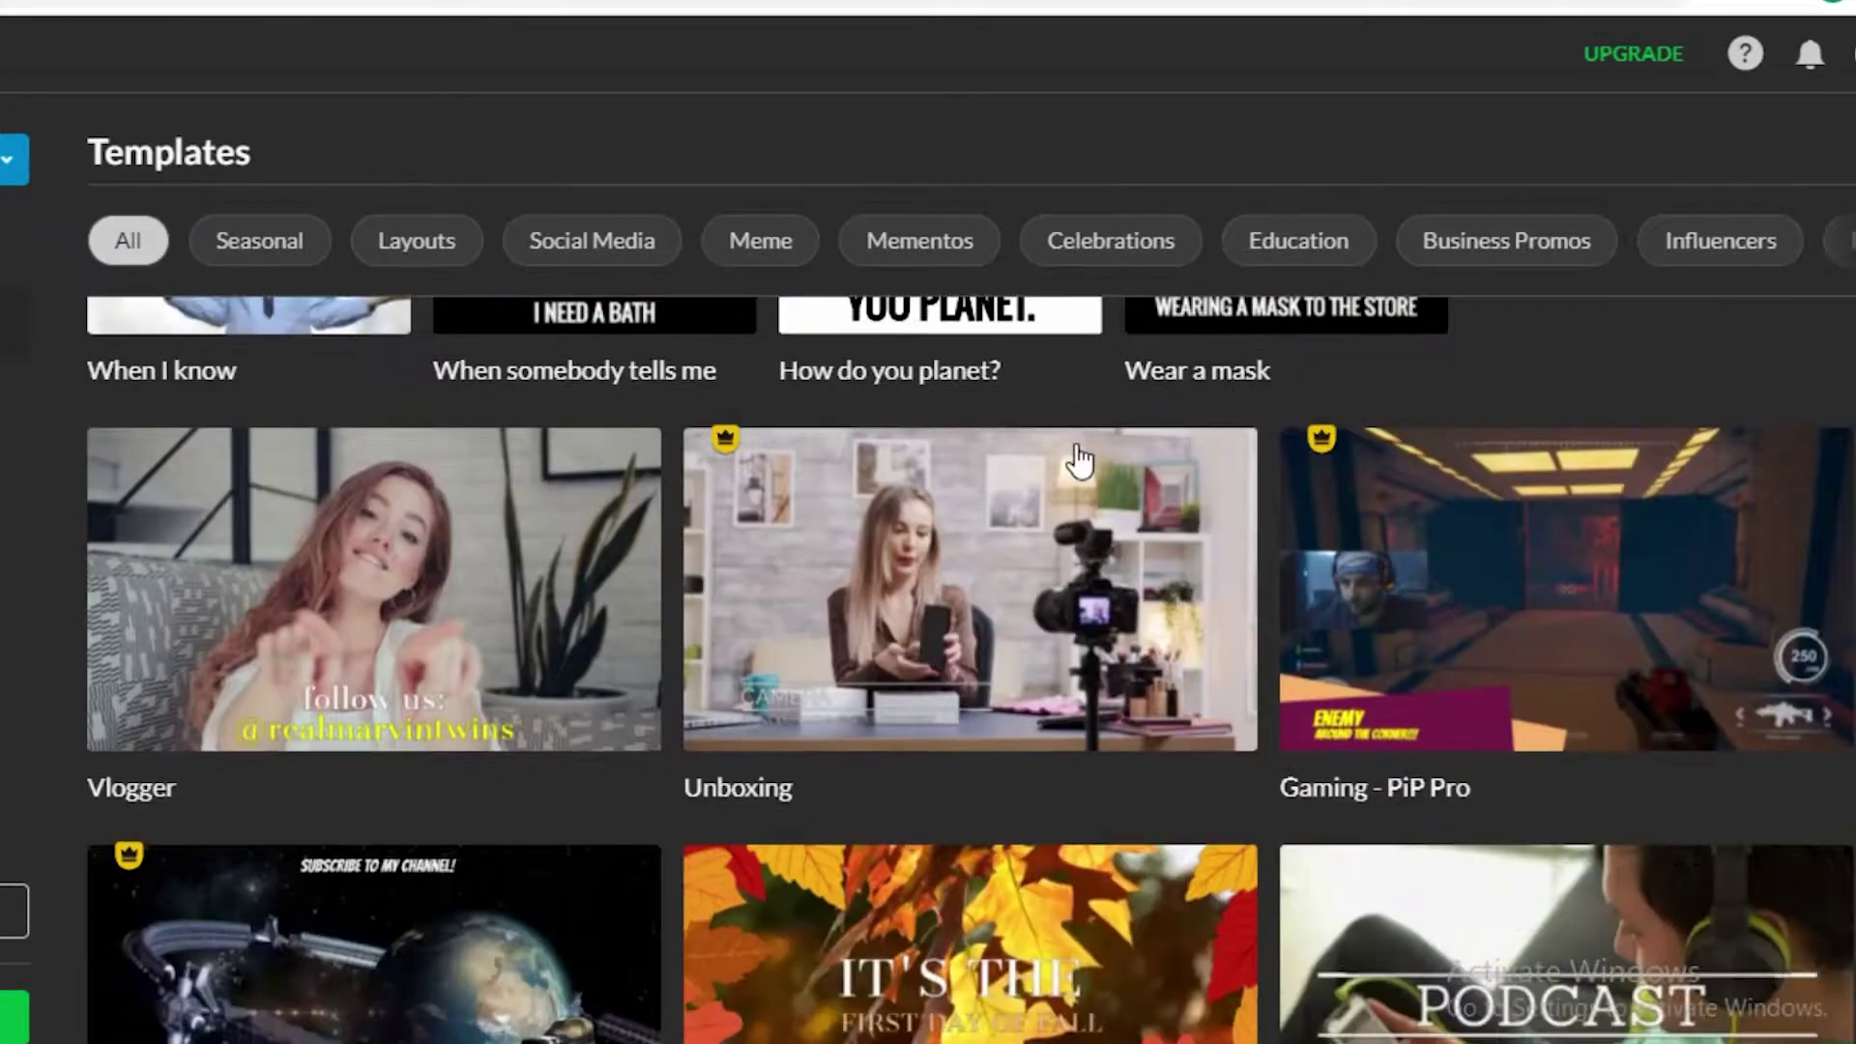
scroll(387, 534, "down", 8)
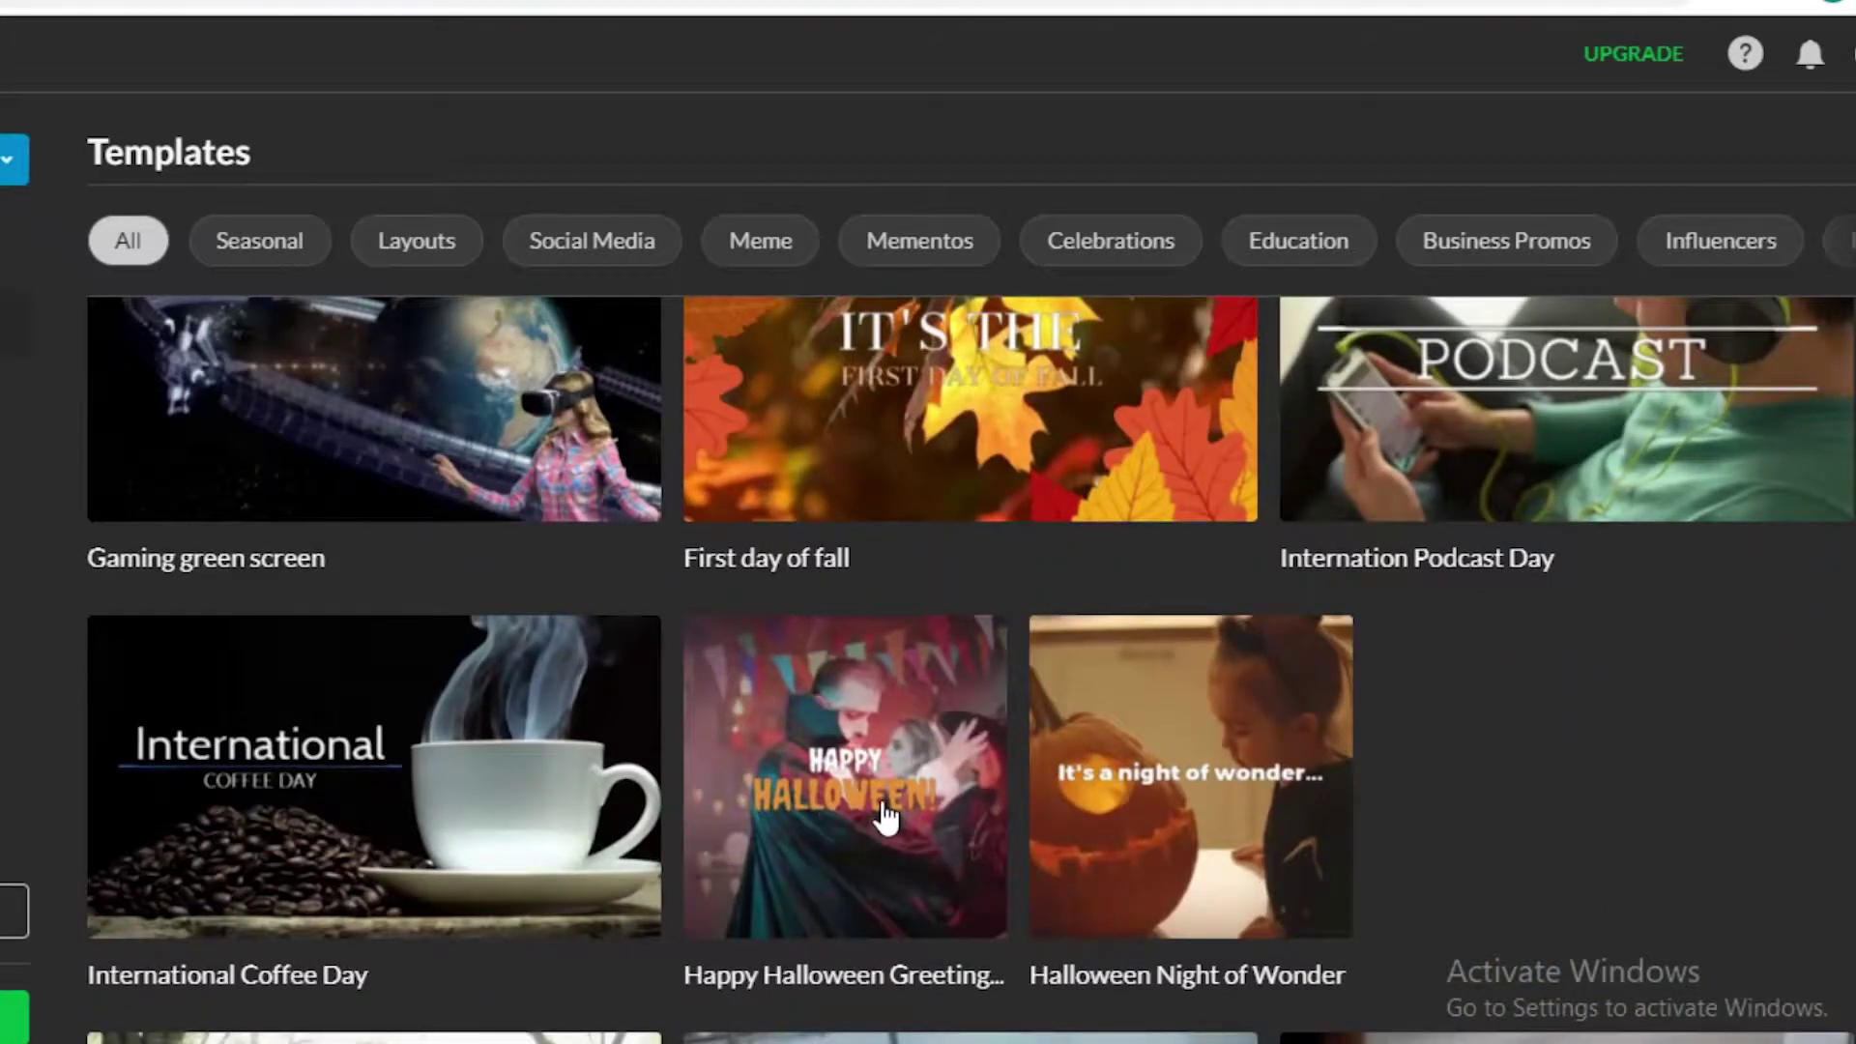
scroll(885, 817, "up", 7)
left_click(341, 549)
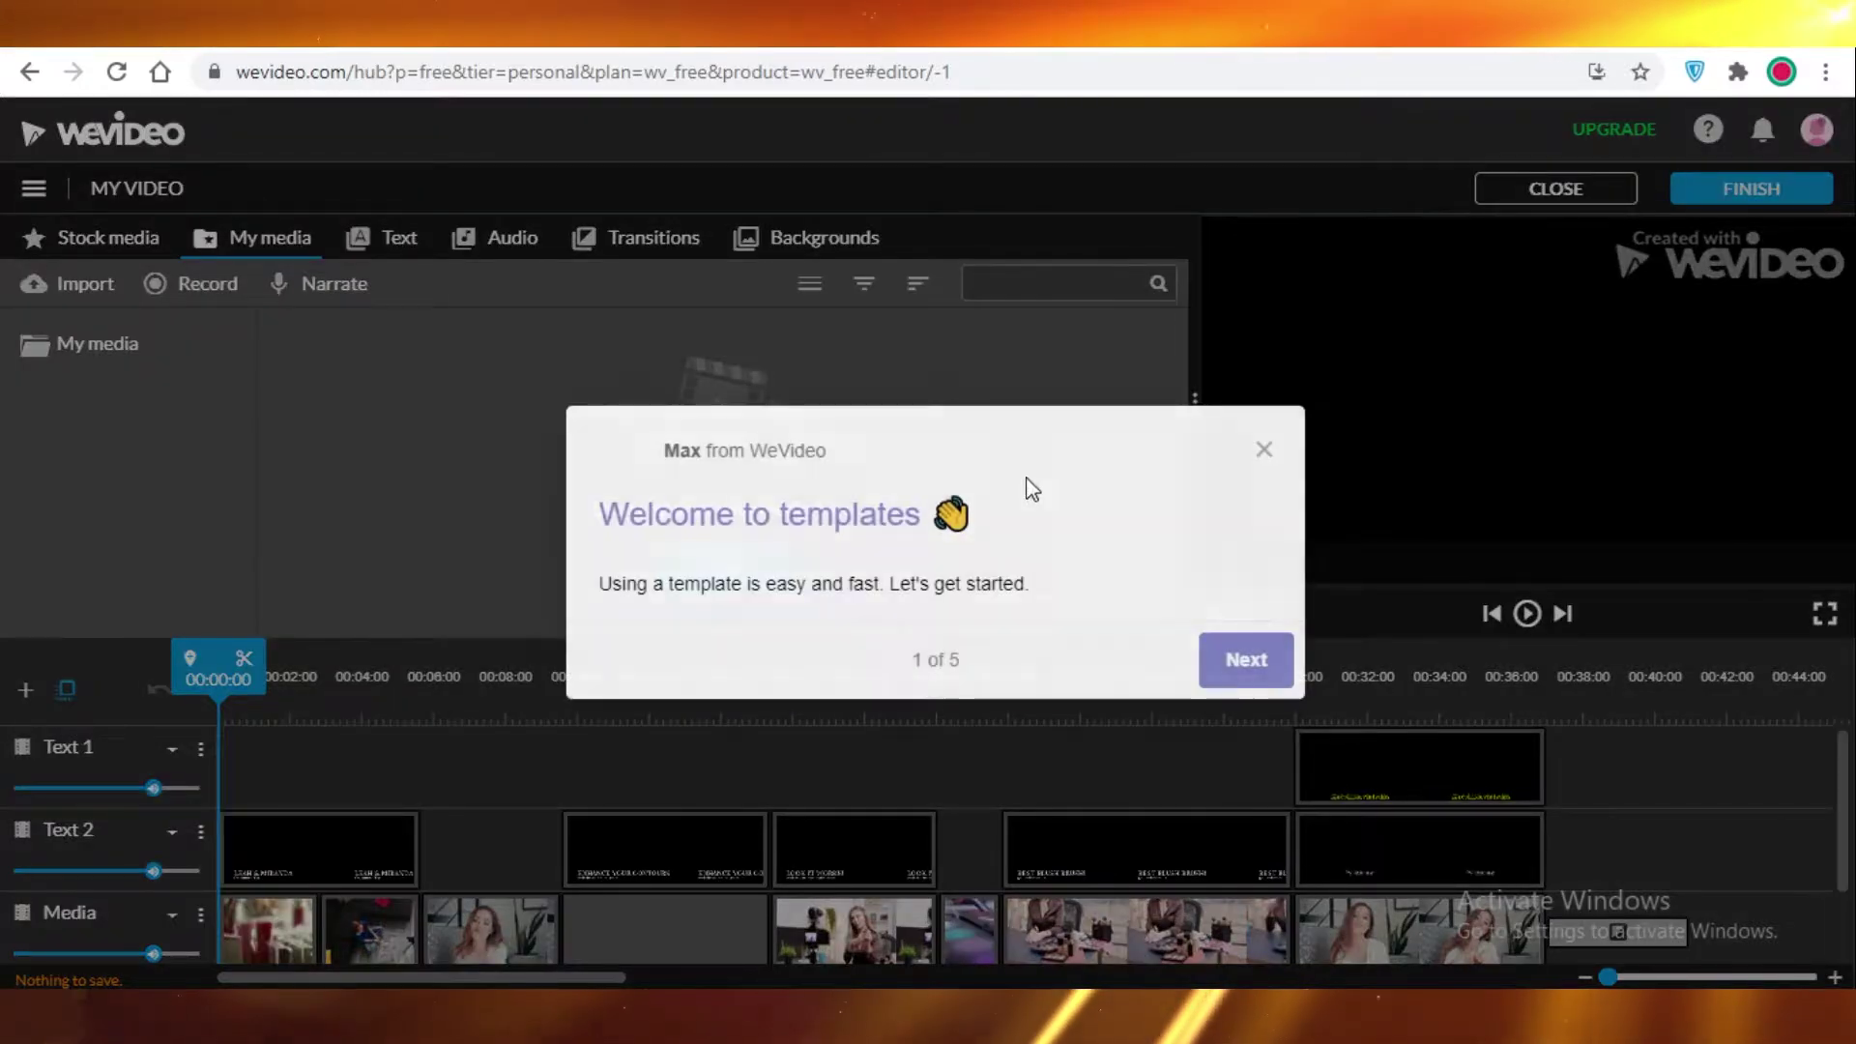
left_click(1257, 437)
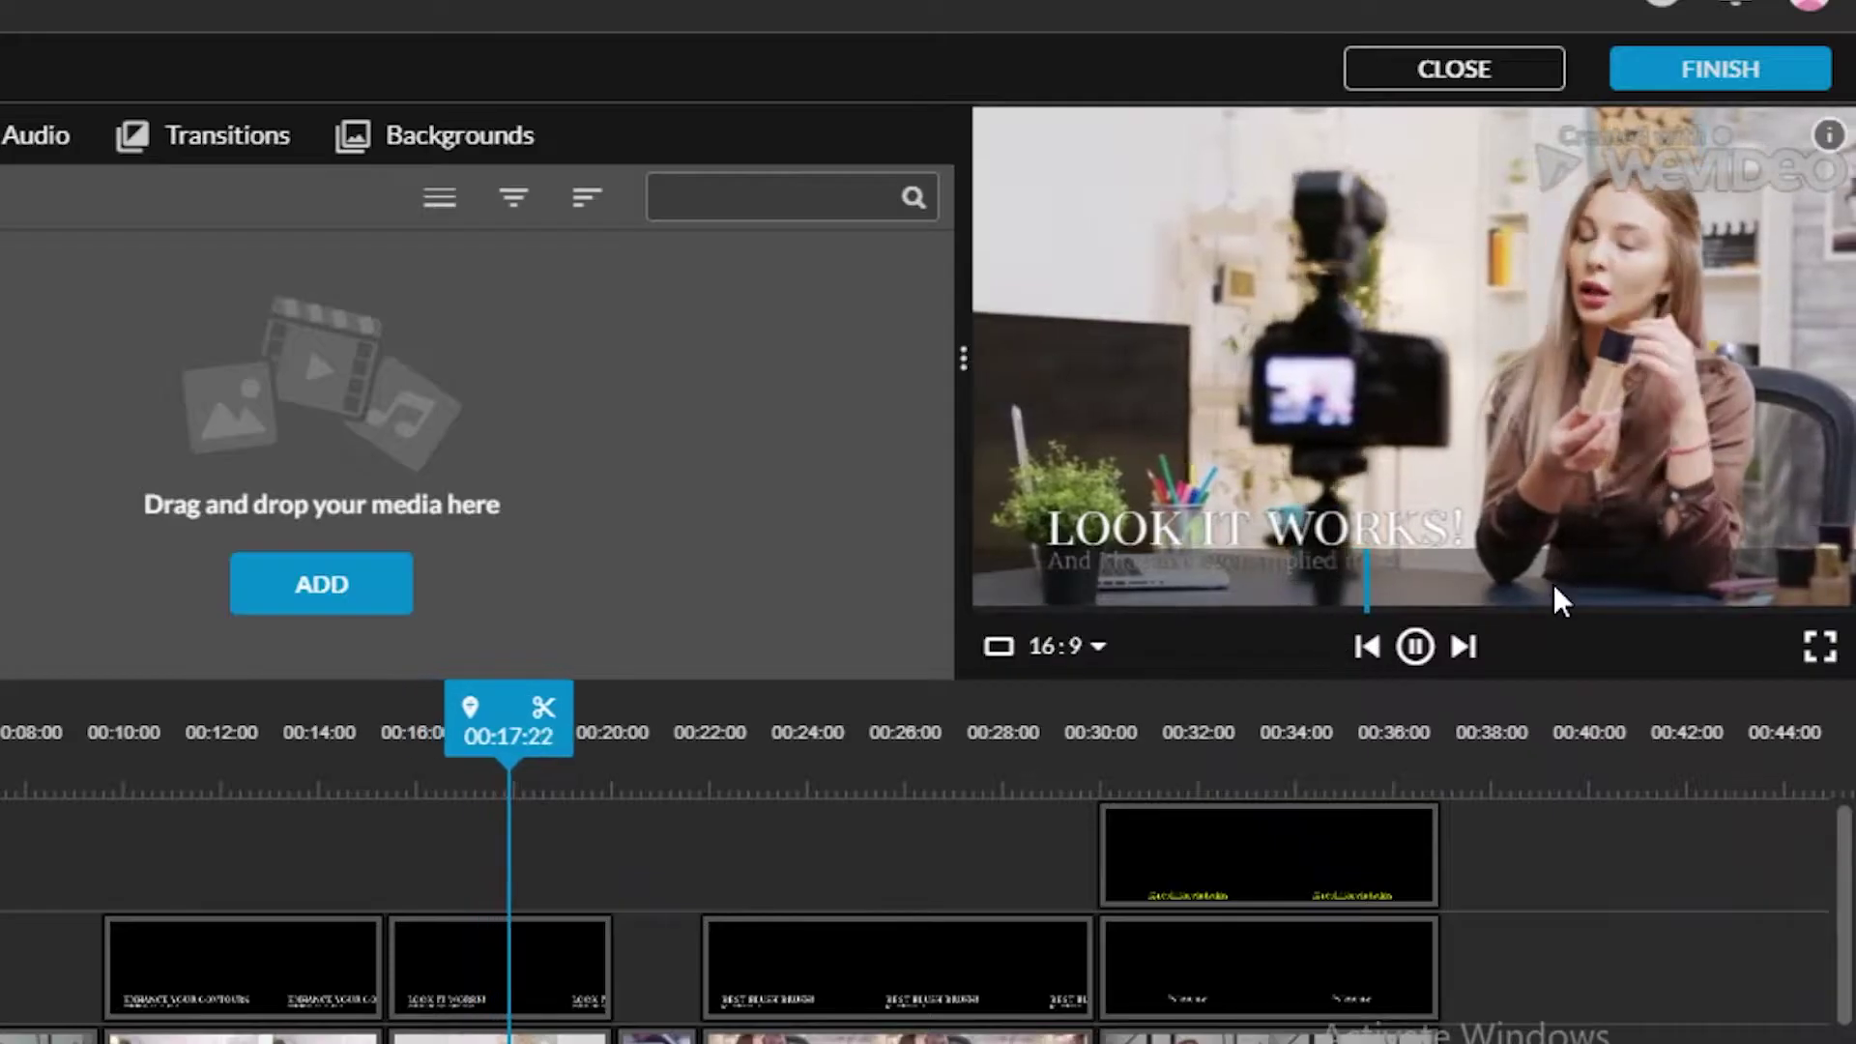
left_click(1414, 647)
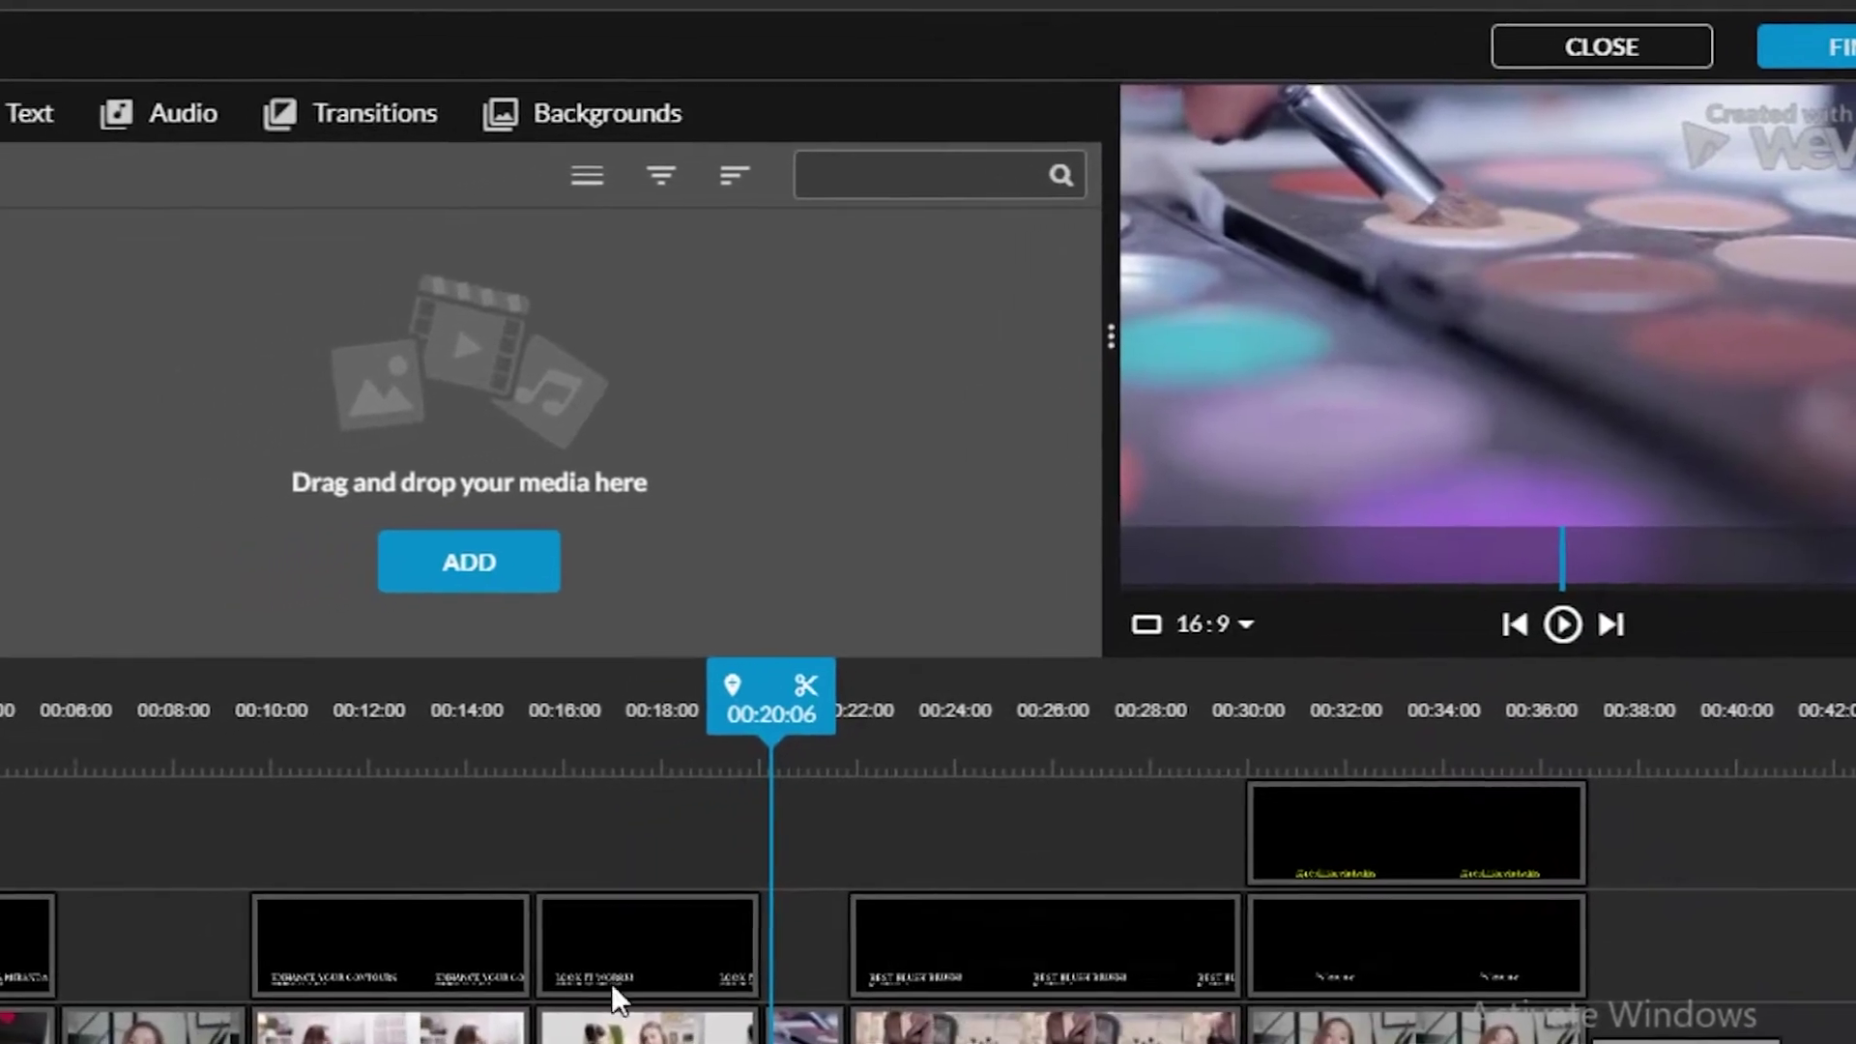
left_click(29, 1005)
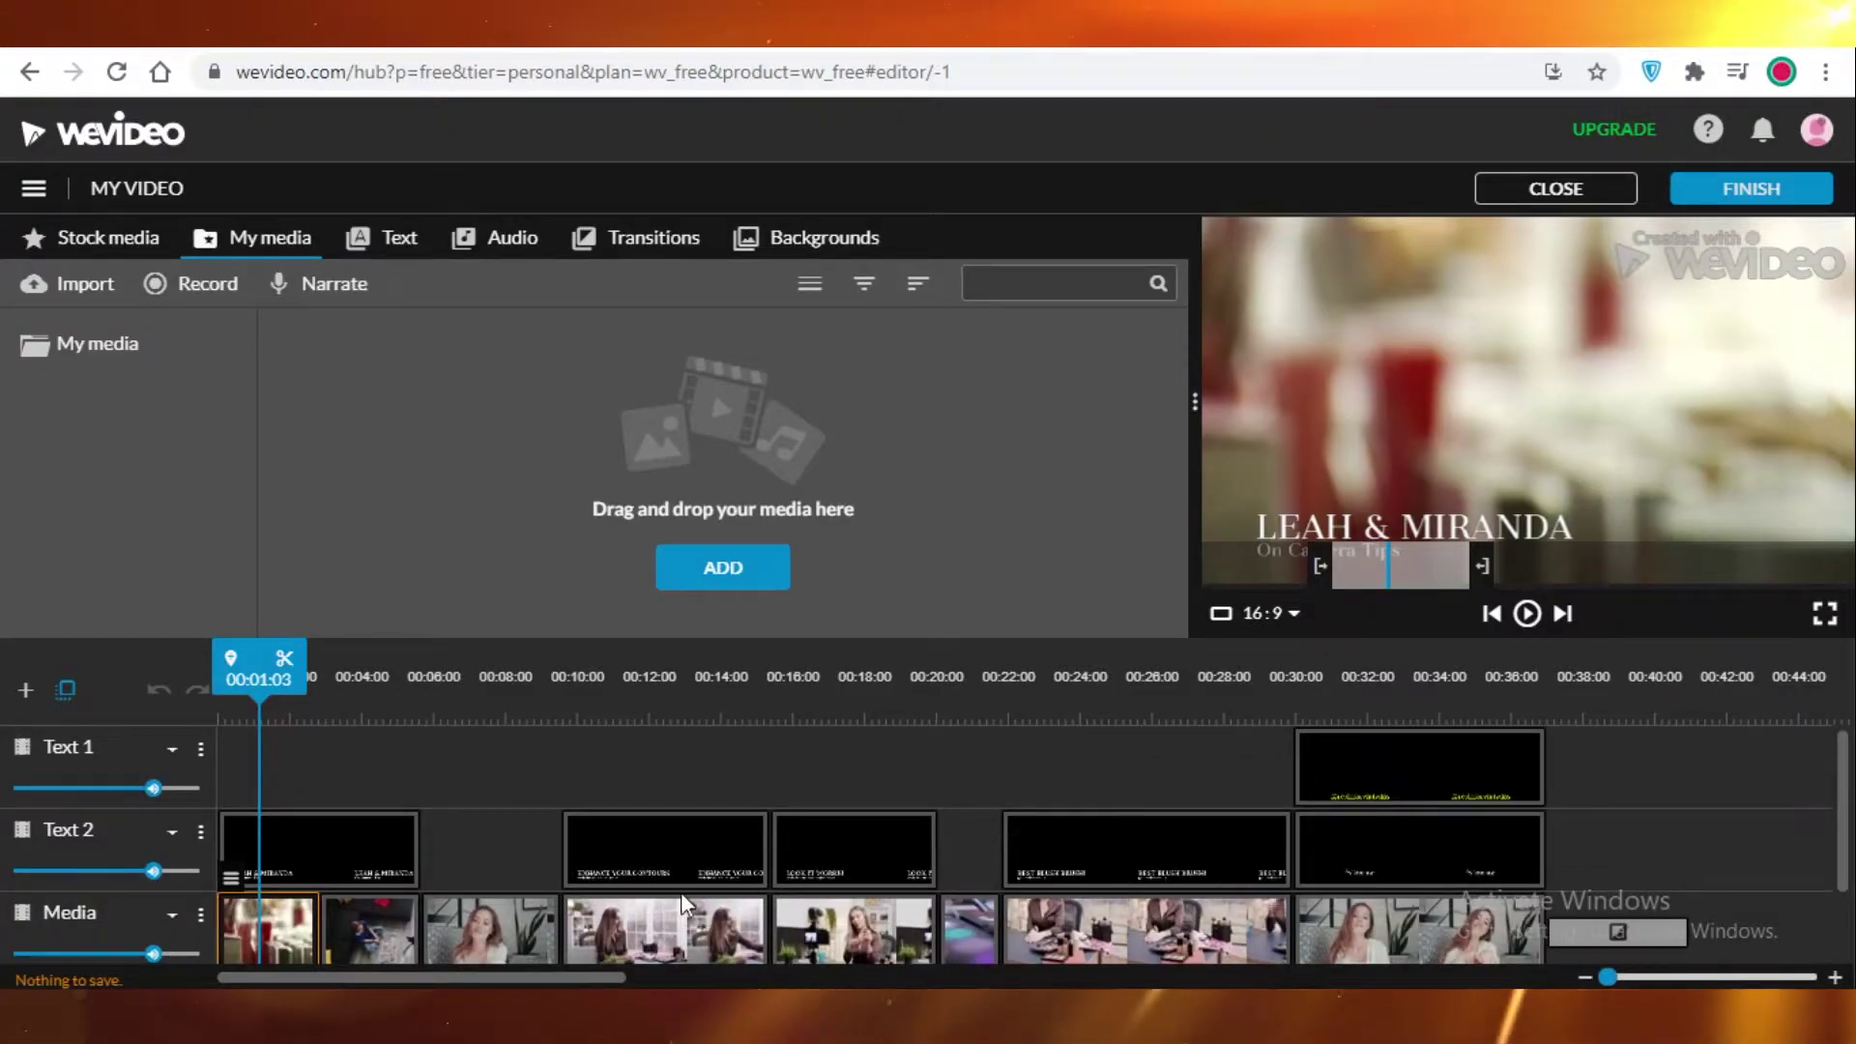
Step: Set the main title and 'On Camera Tips' lines of the lower-third to AmaticSC
left_click(345, 859)
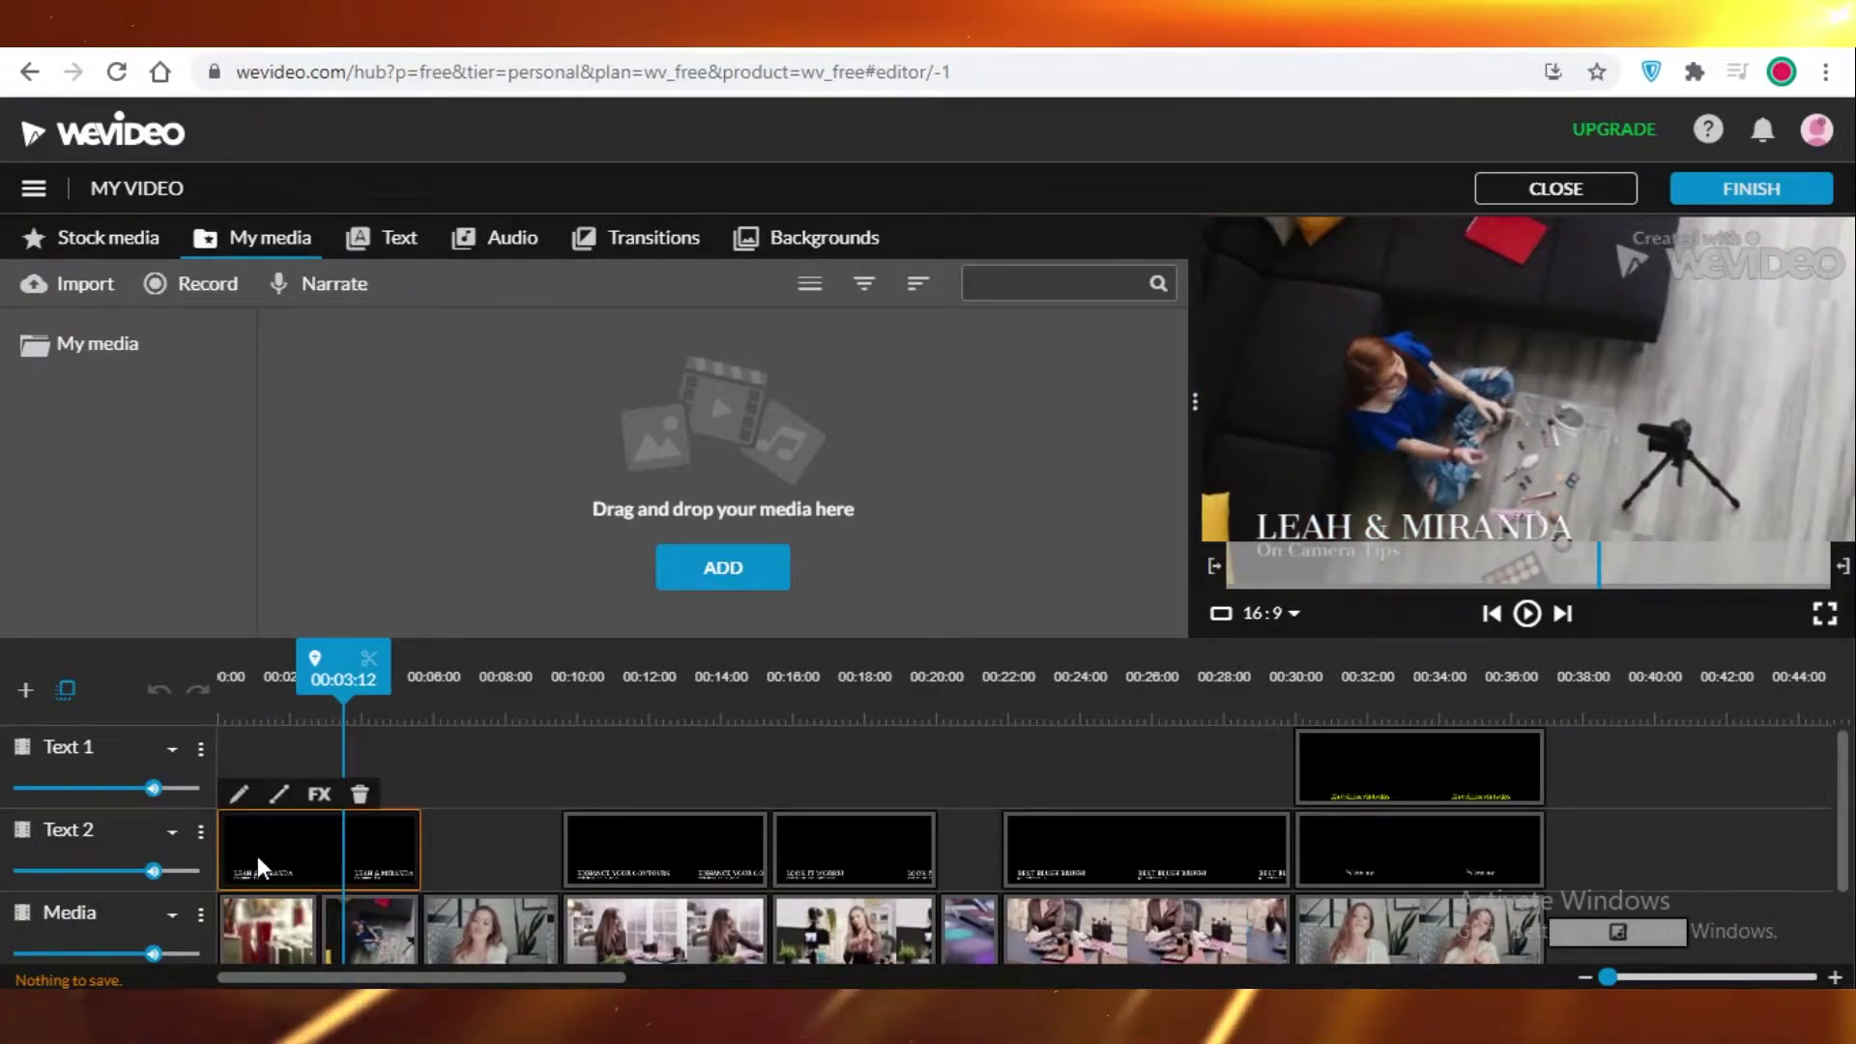
left_click(240, 792)
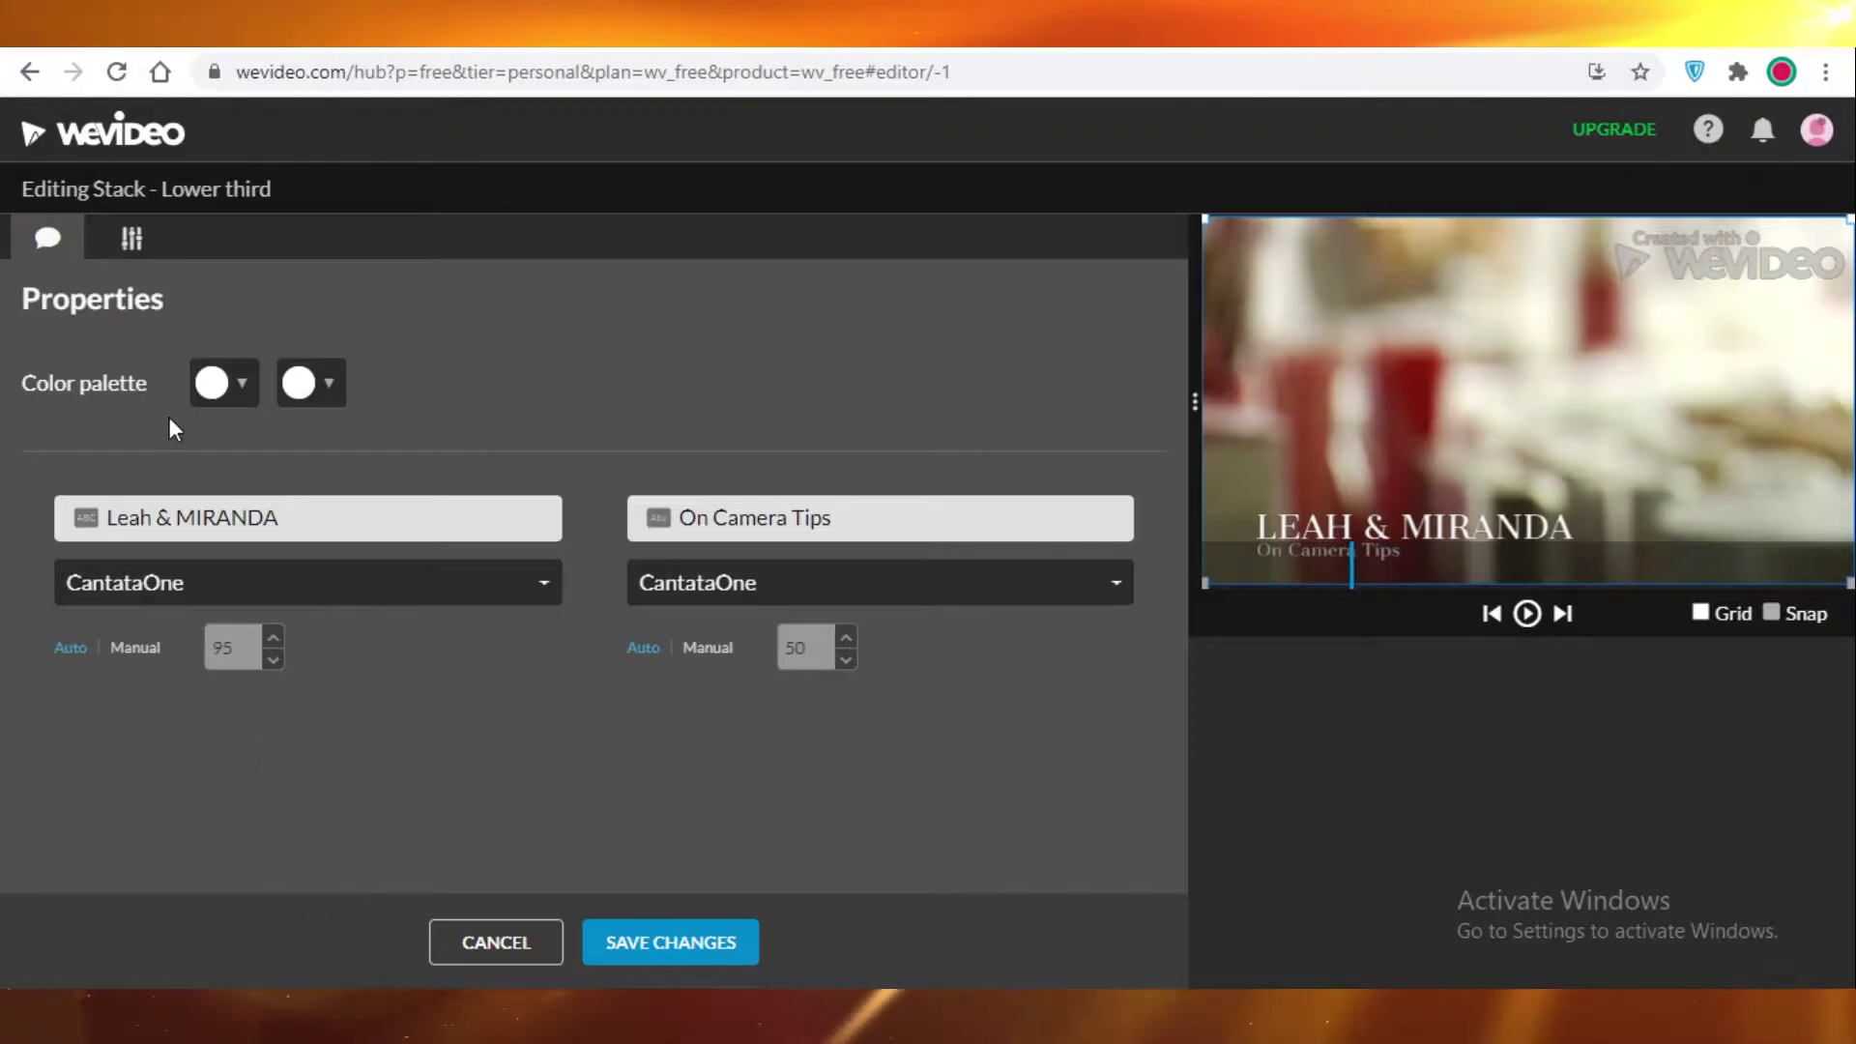
left_click(477, 597)
left_click(479, 594)
left_click(477, 597)
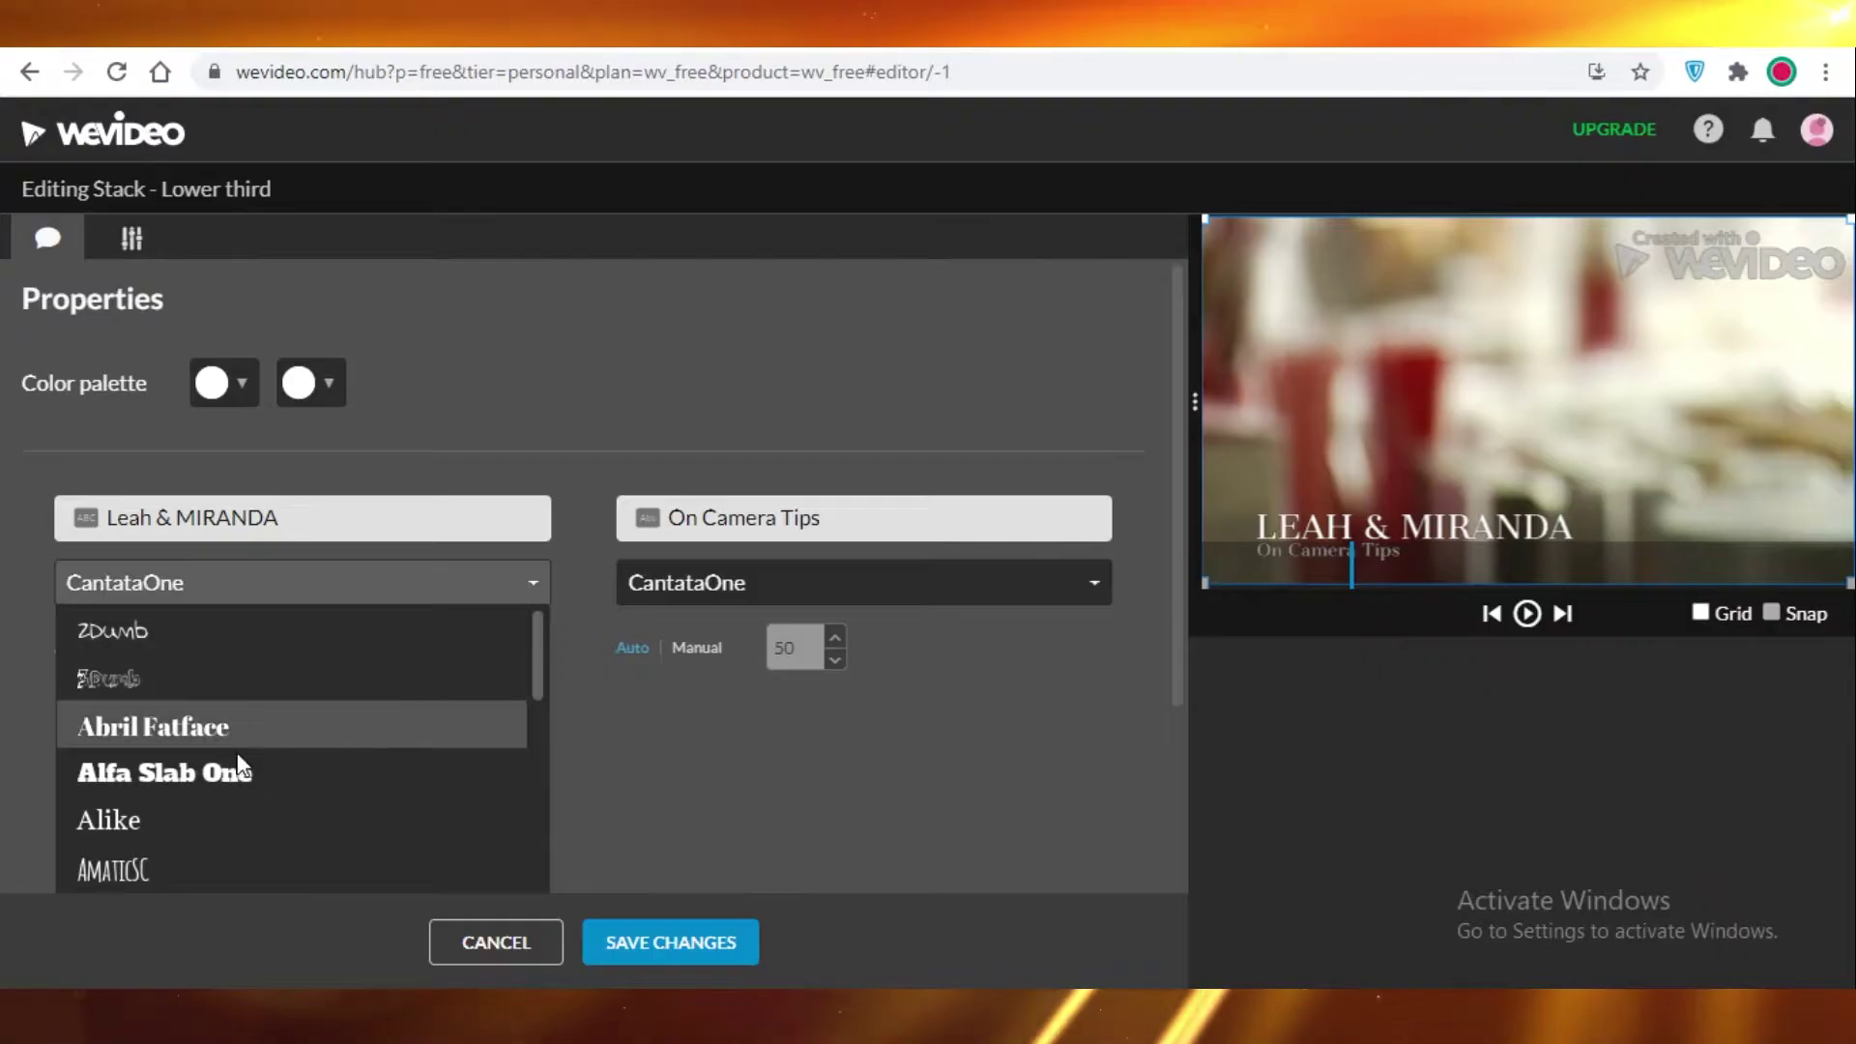
scroll(198, 754, "down", 3)
scroll(170, 729, "up", 2)
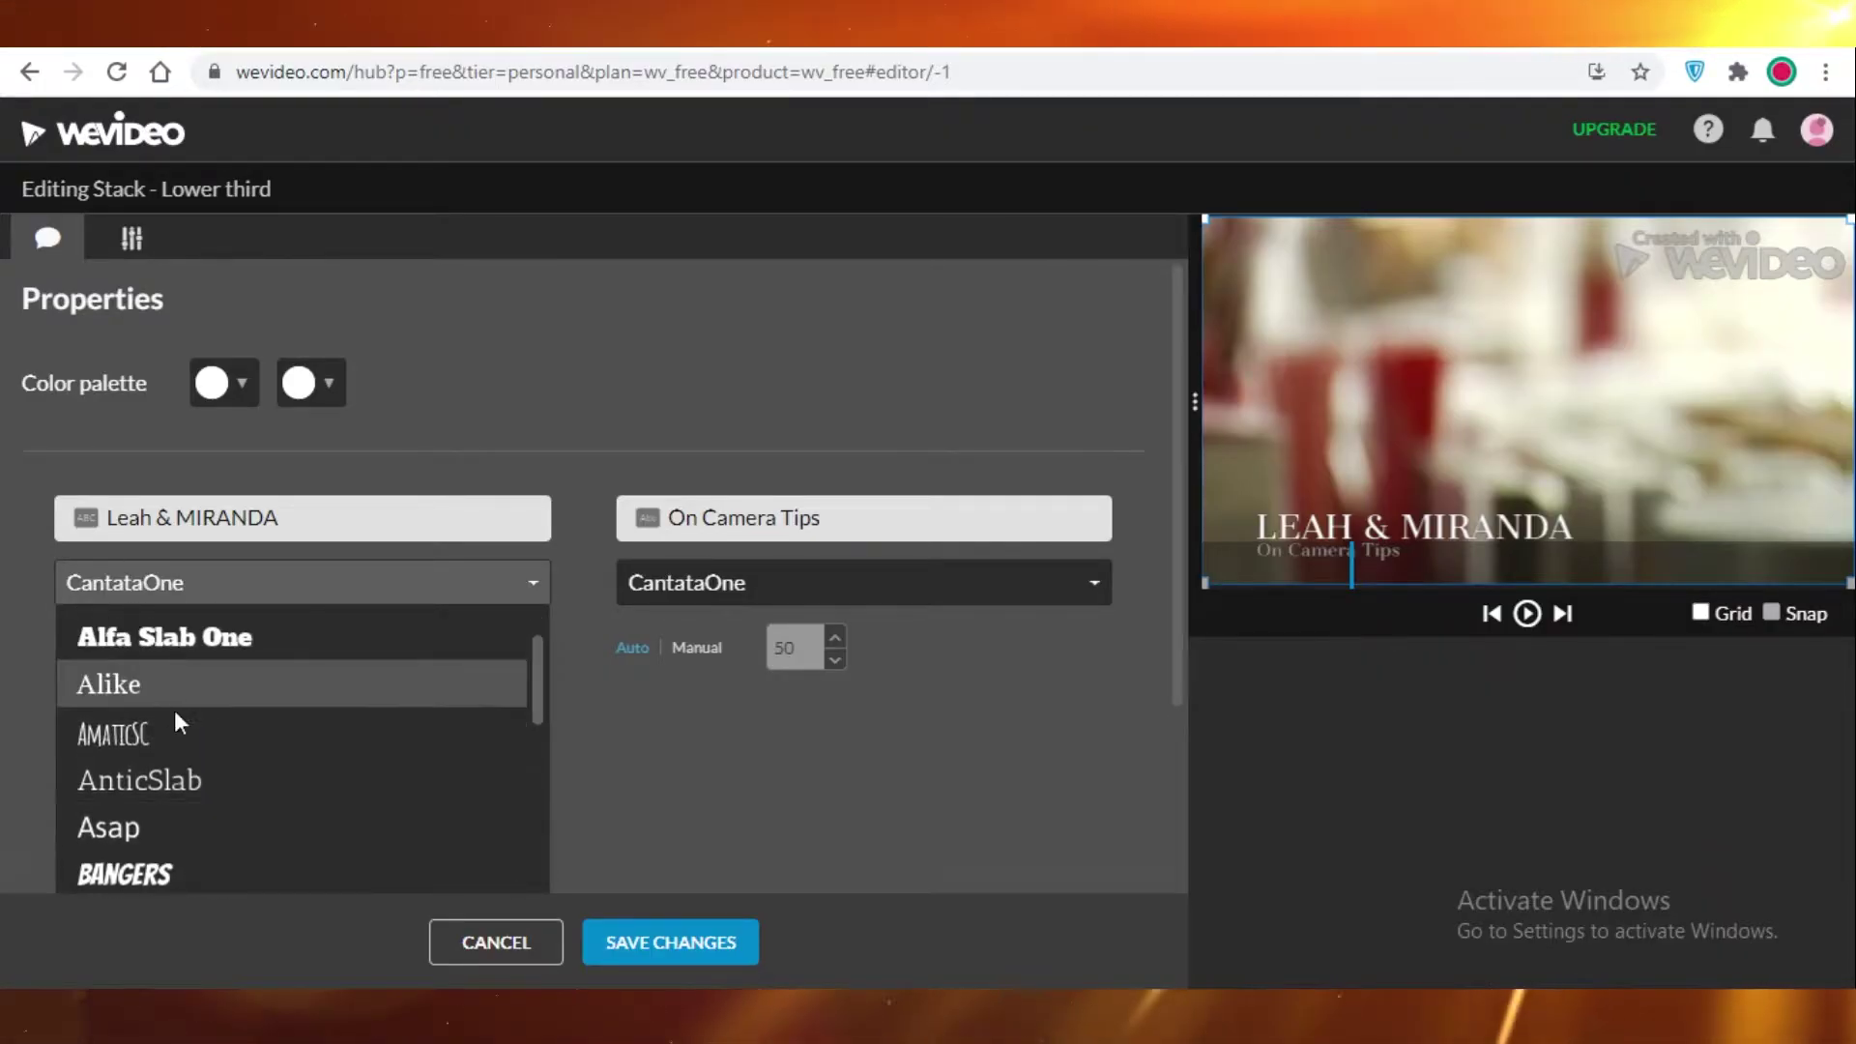
left_click(167, 732)
left_click(721, 593)
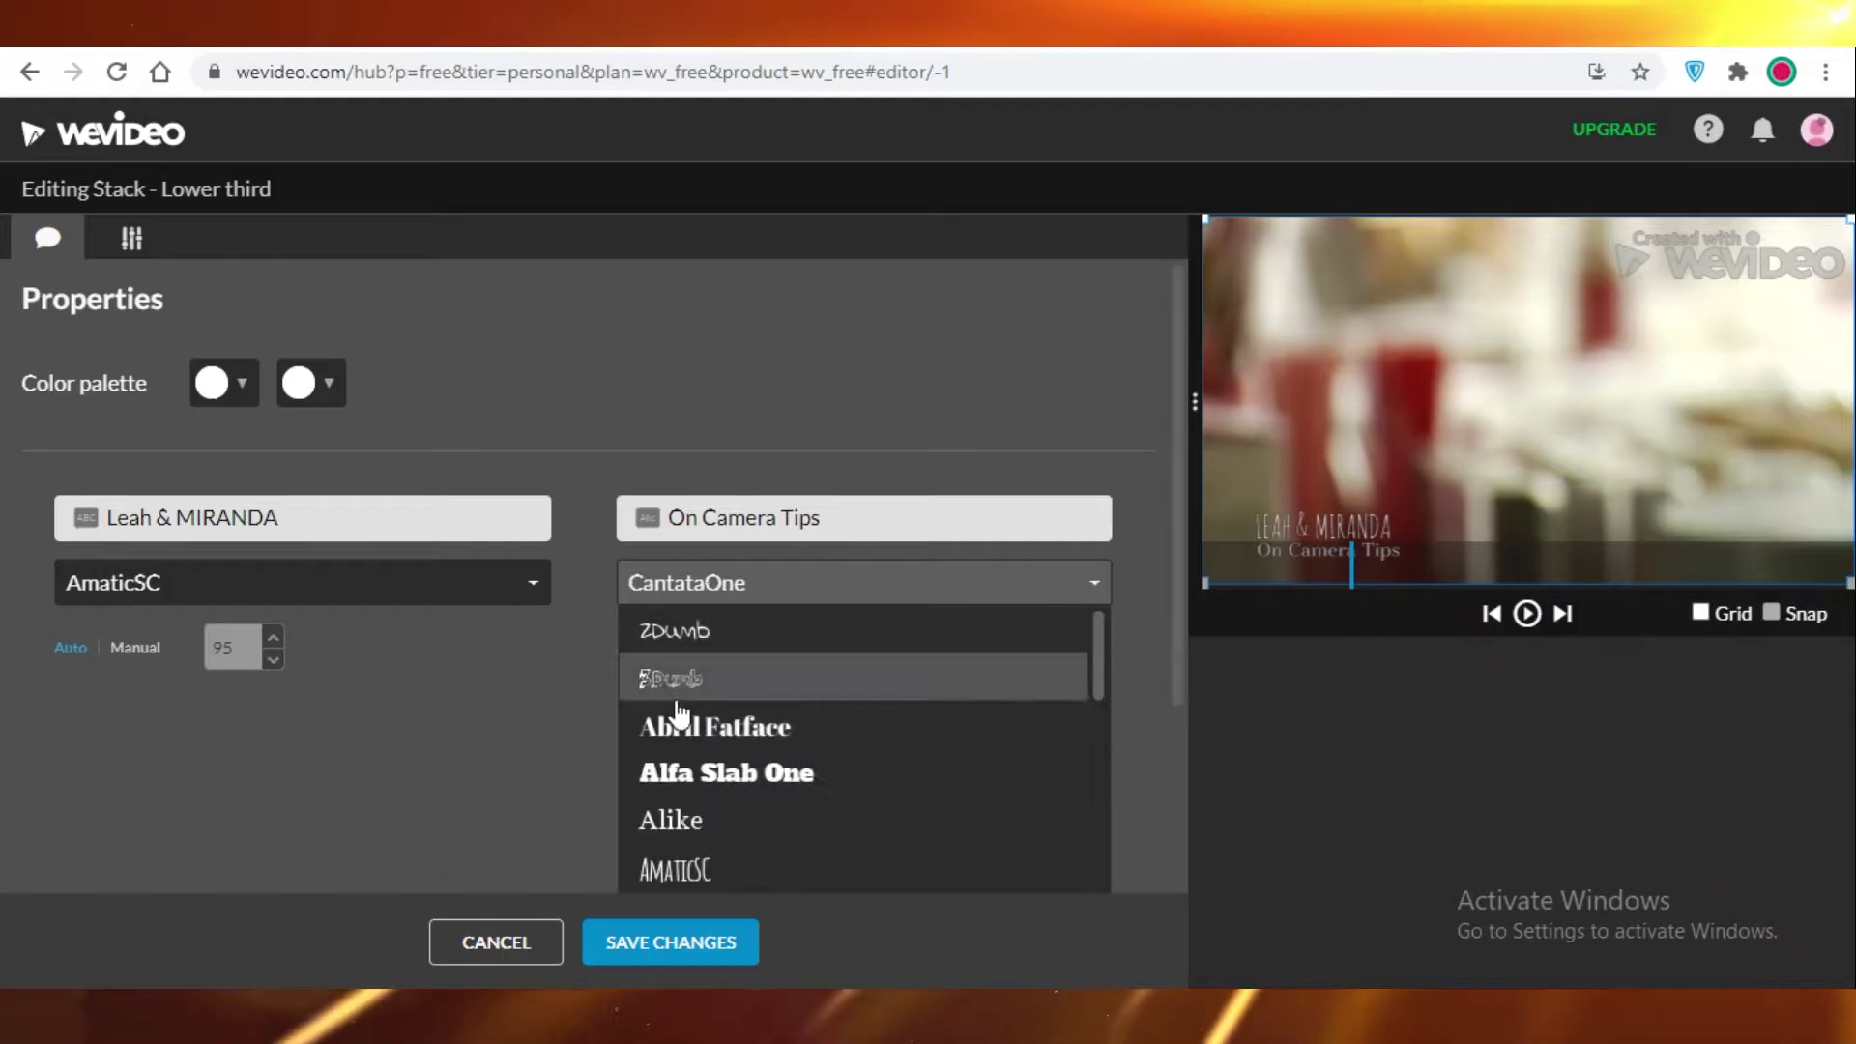
scroll(677, 735, "down", 1)
left_click(684, 758)
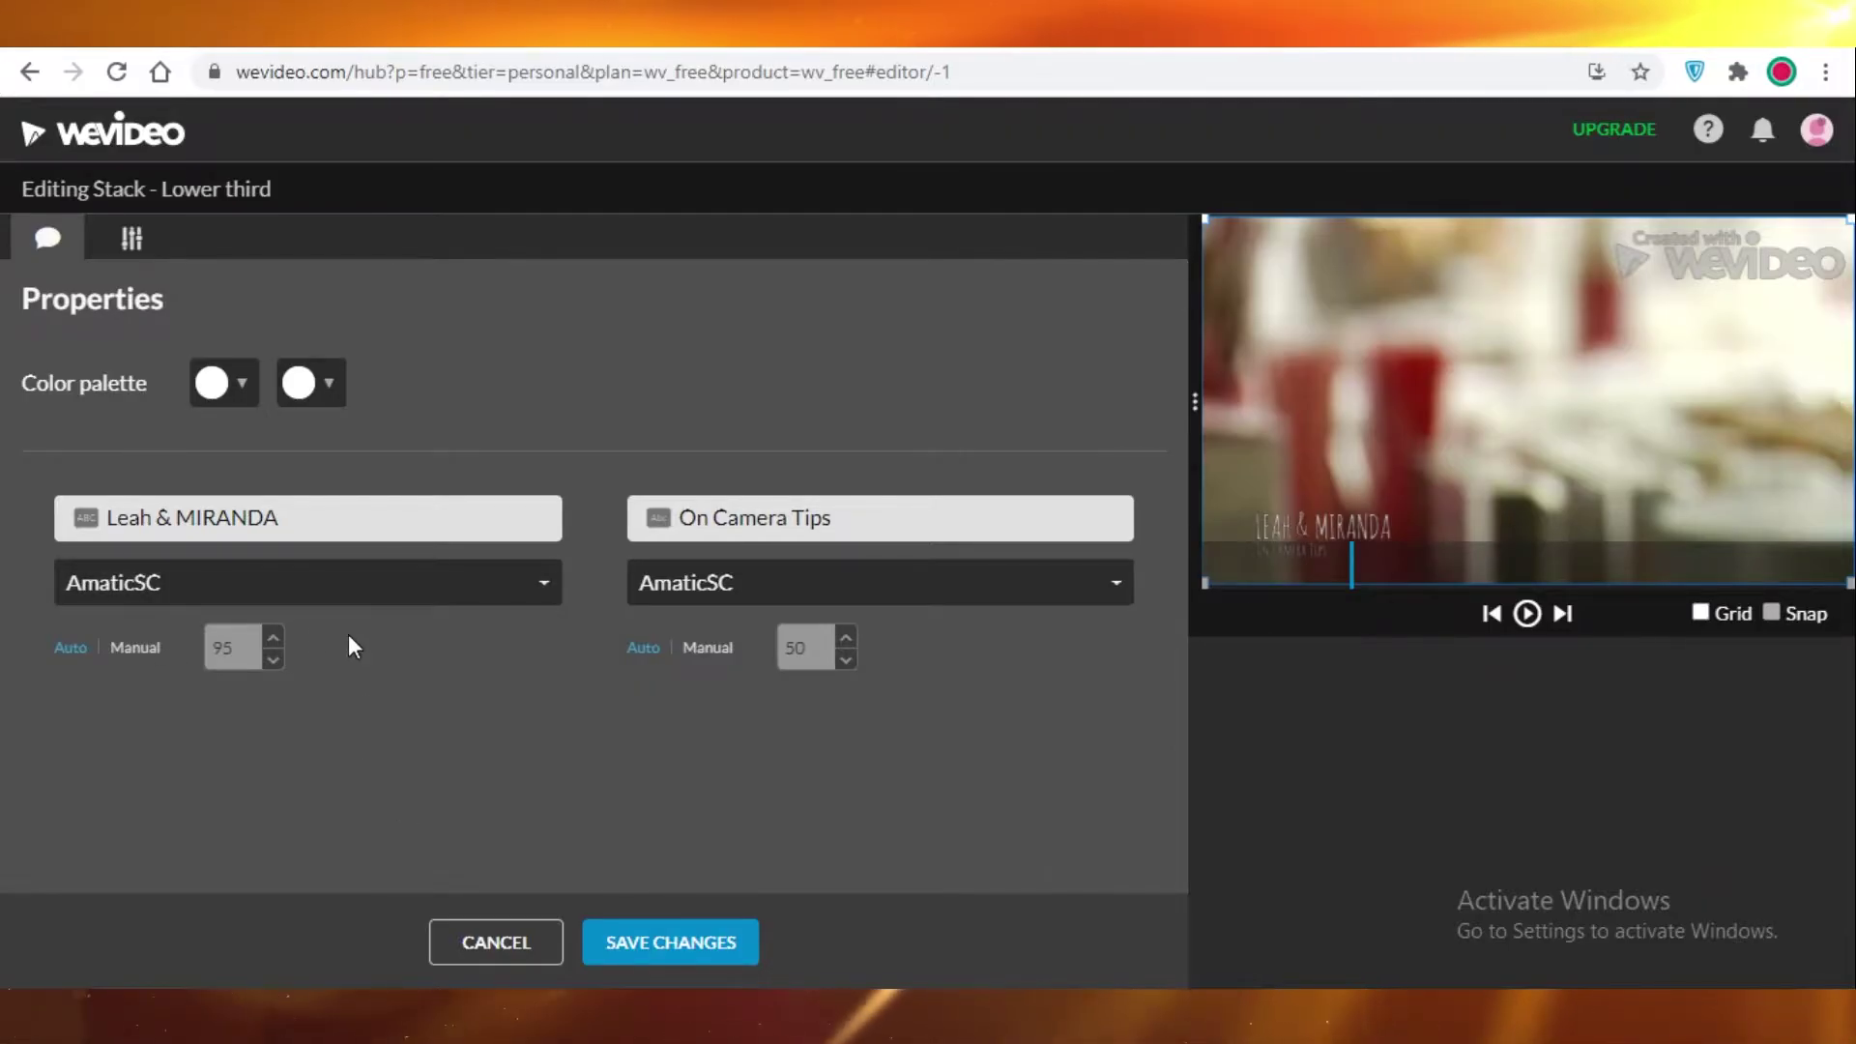
Step: Make the main title dark magenta and the subtitle bright magenta, then save the title
left_click(222, 383)
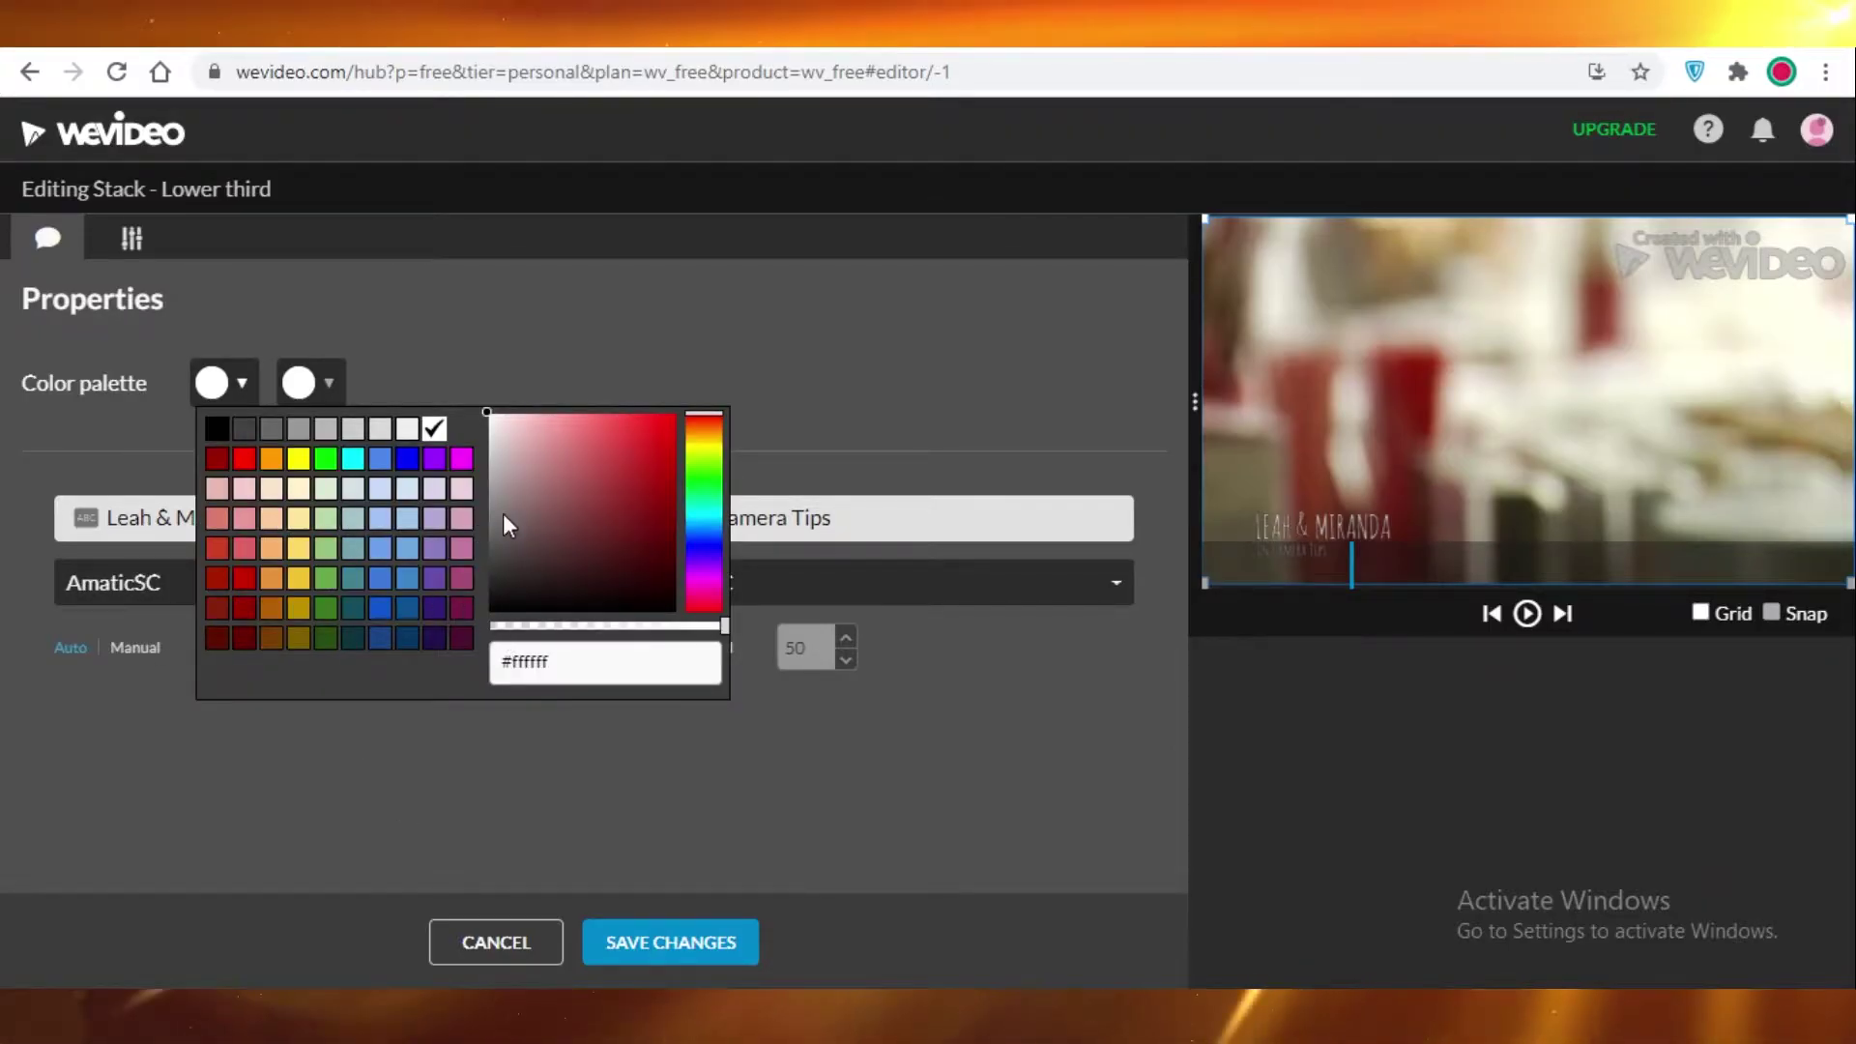
left_click_drag(701, 576, 703, 588)
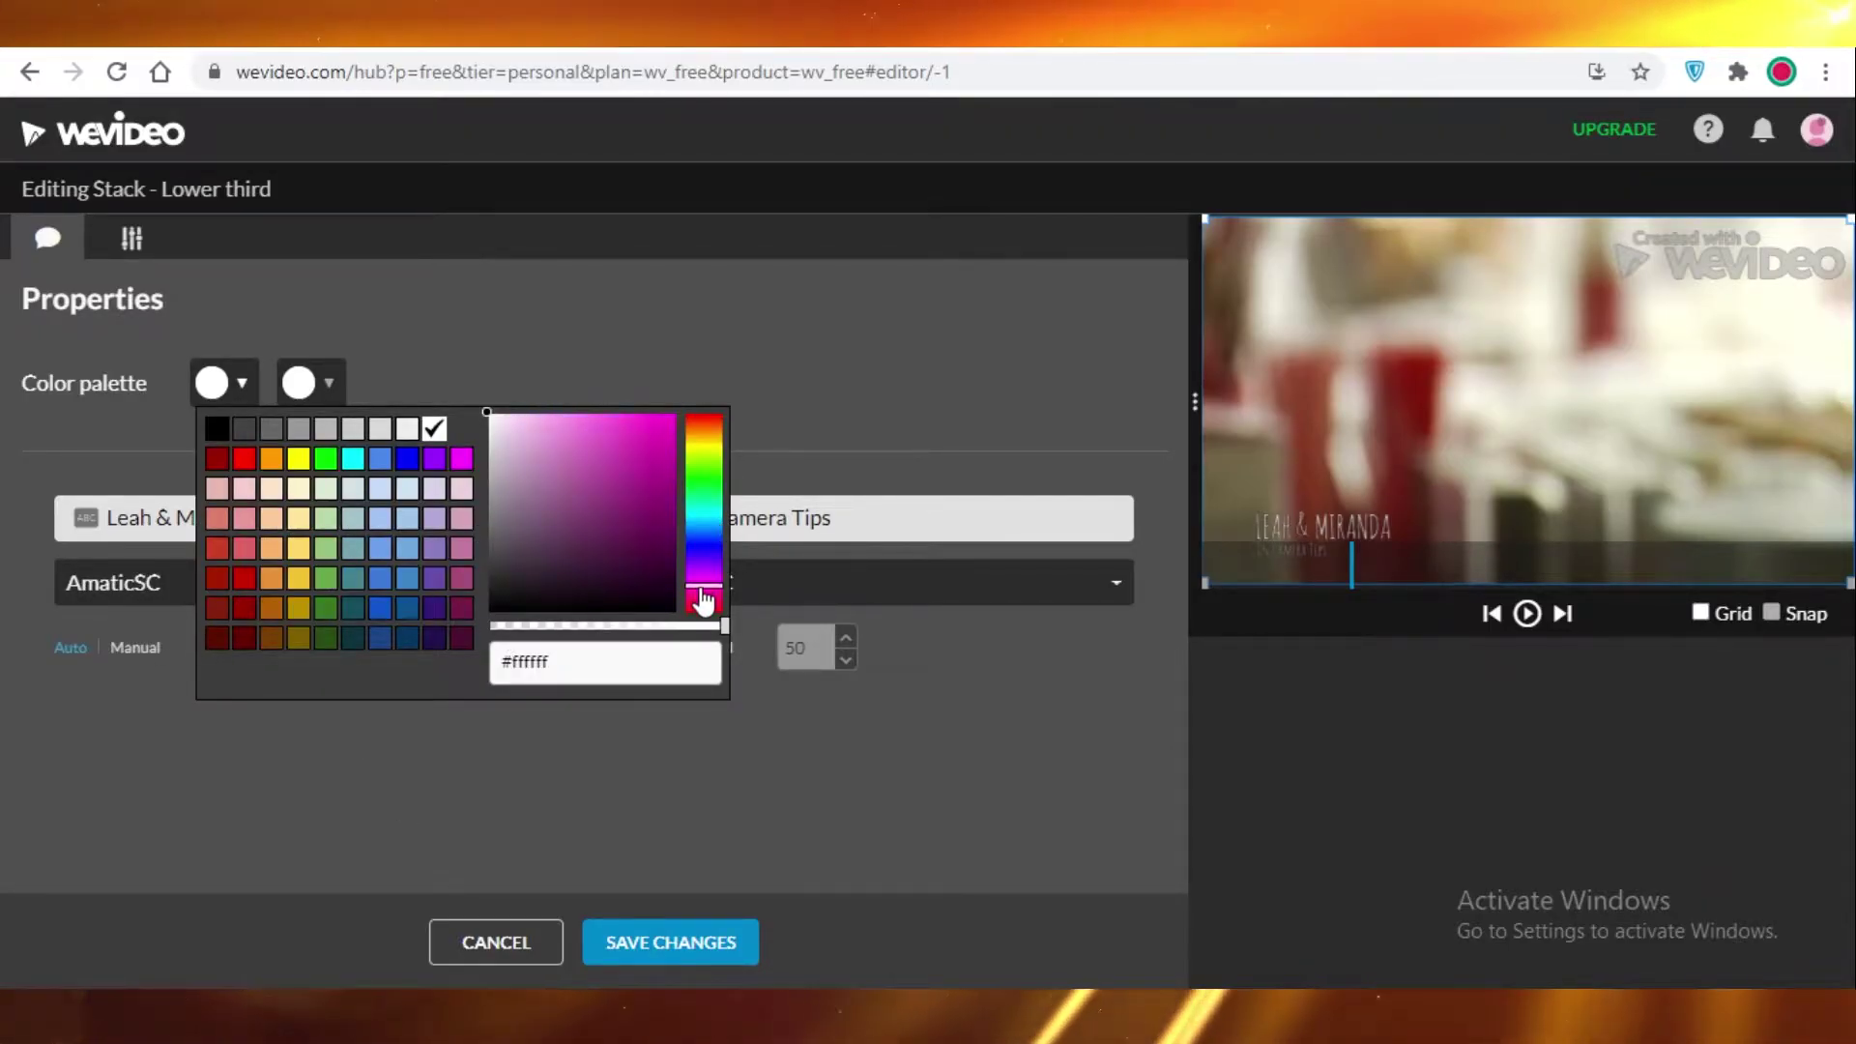
left_click(667, 431)
left_click(309, 383)
left_click(548, 458)
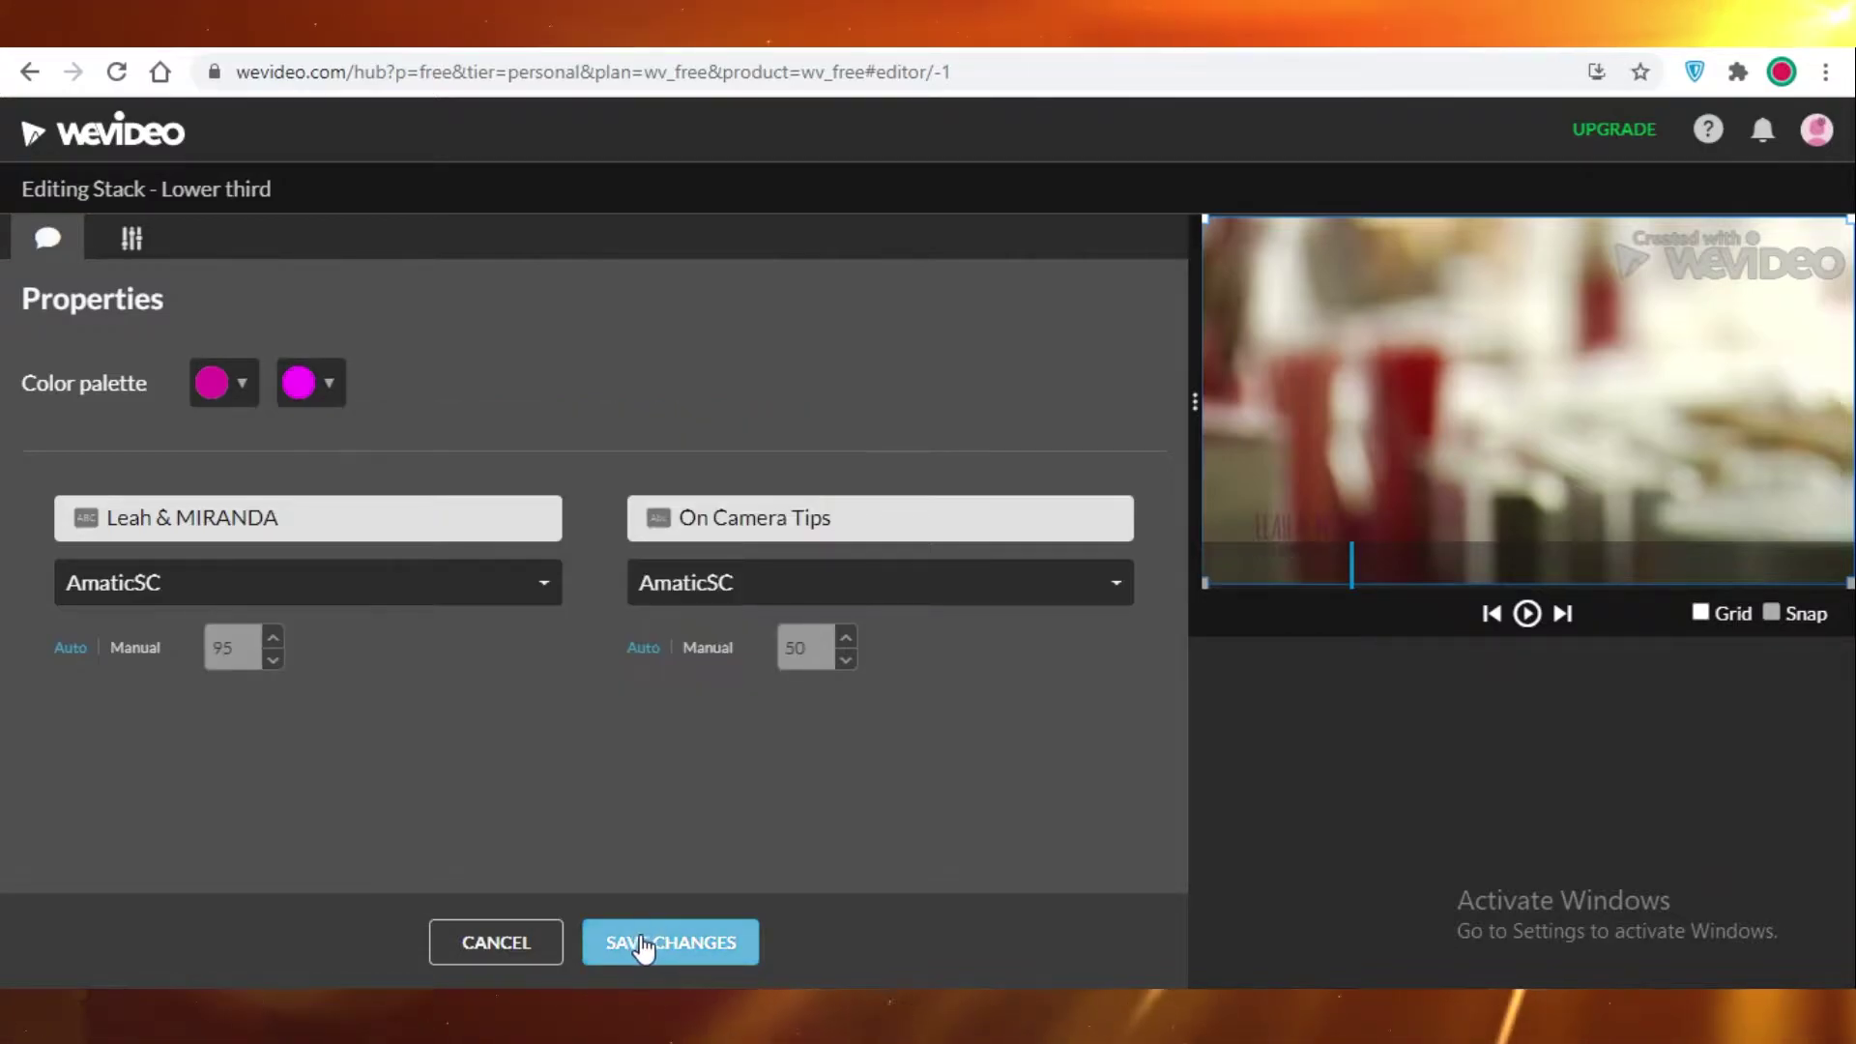
left_click(641, 945)
left_click_drag(1303, 568, 1254, 566)
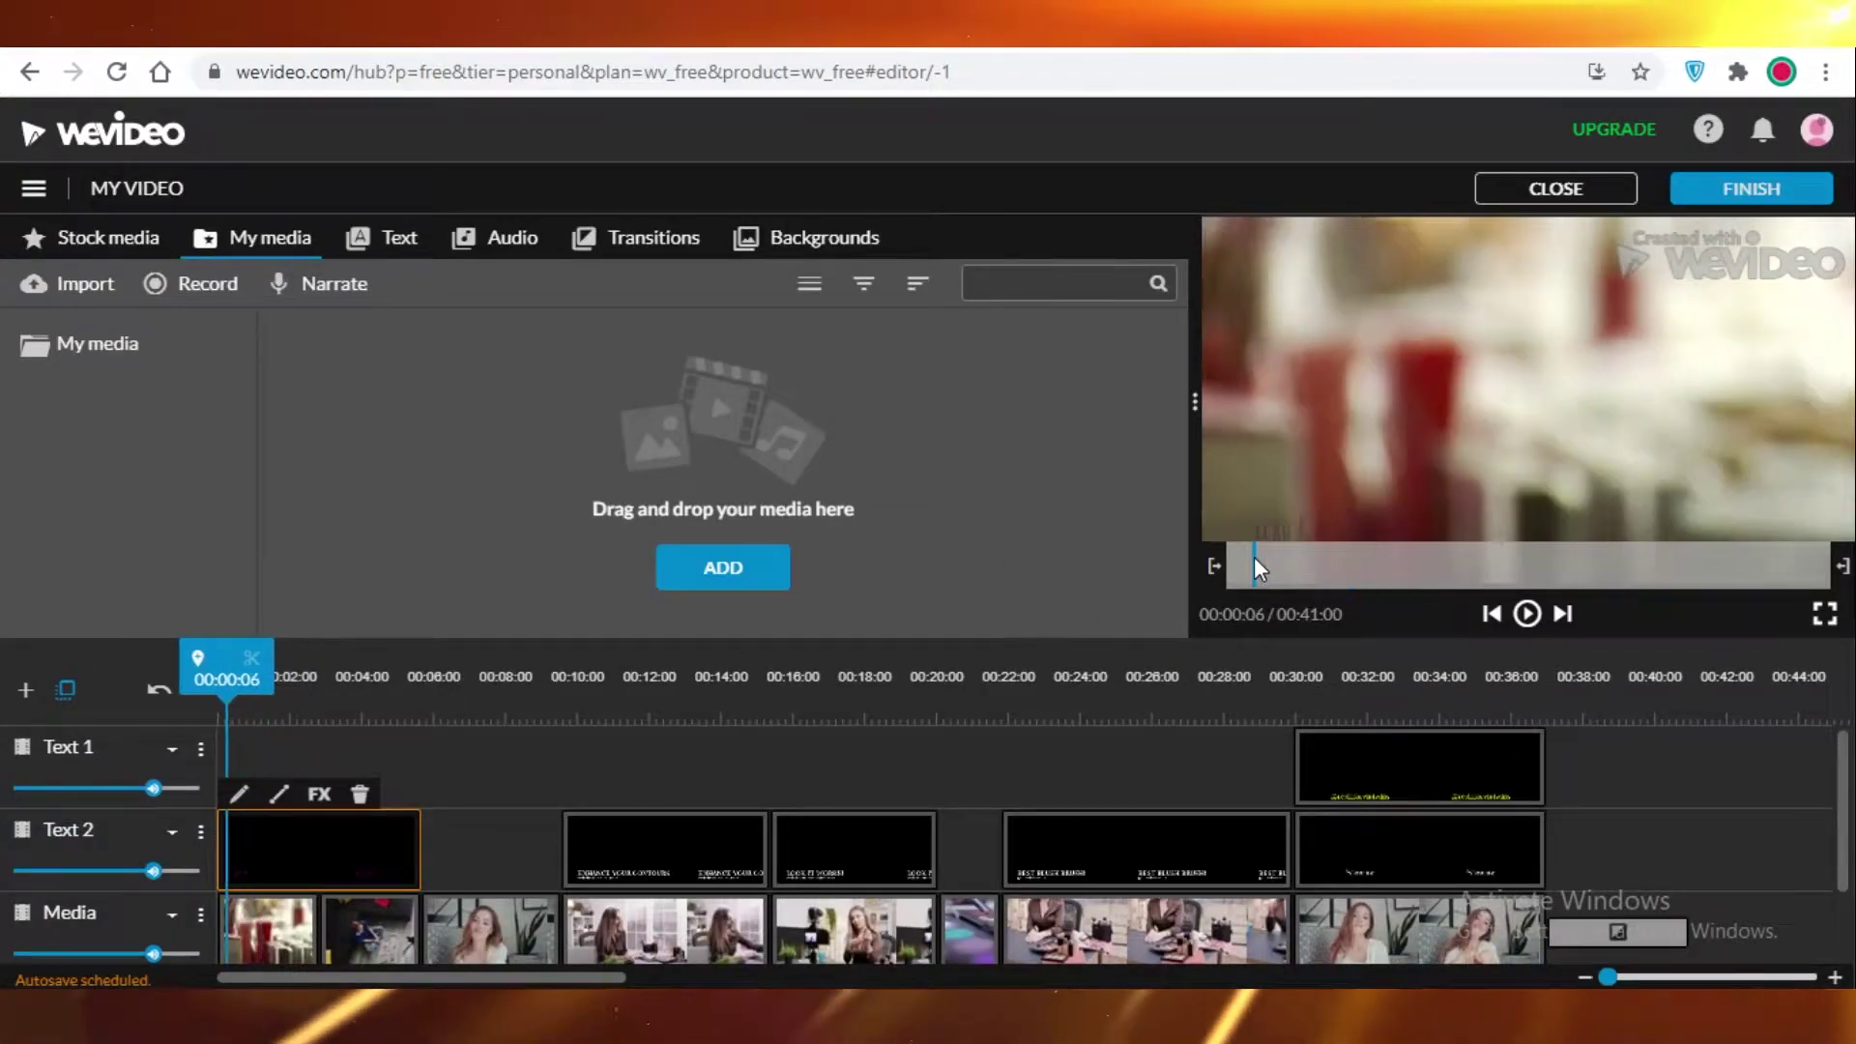
Step: Watch the preview full screen, then browse the Free Music track list
left_click(1826, 613)
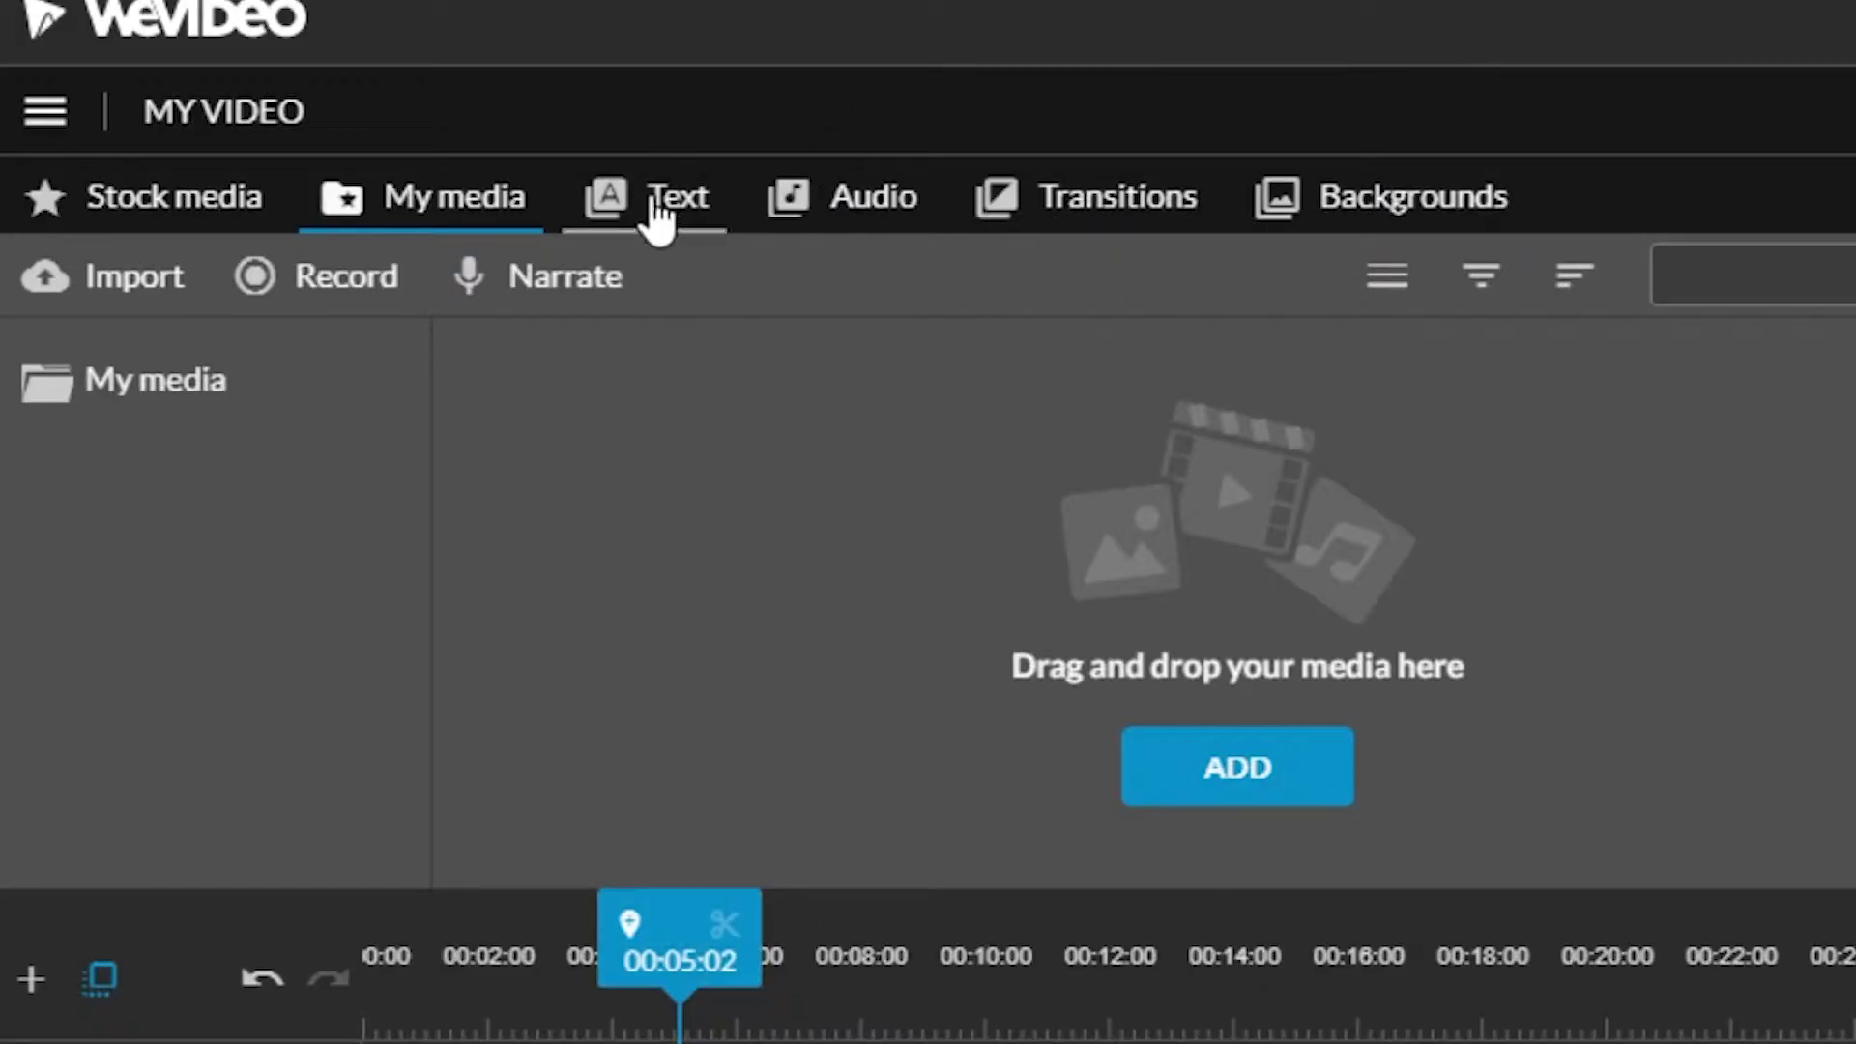
left_click(583, 225)
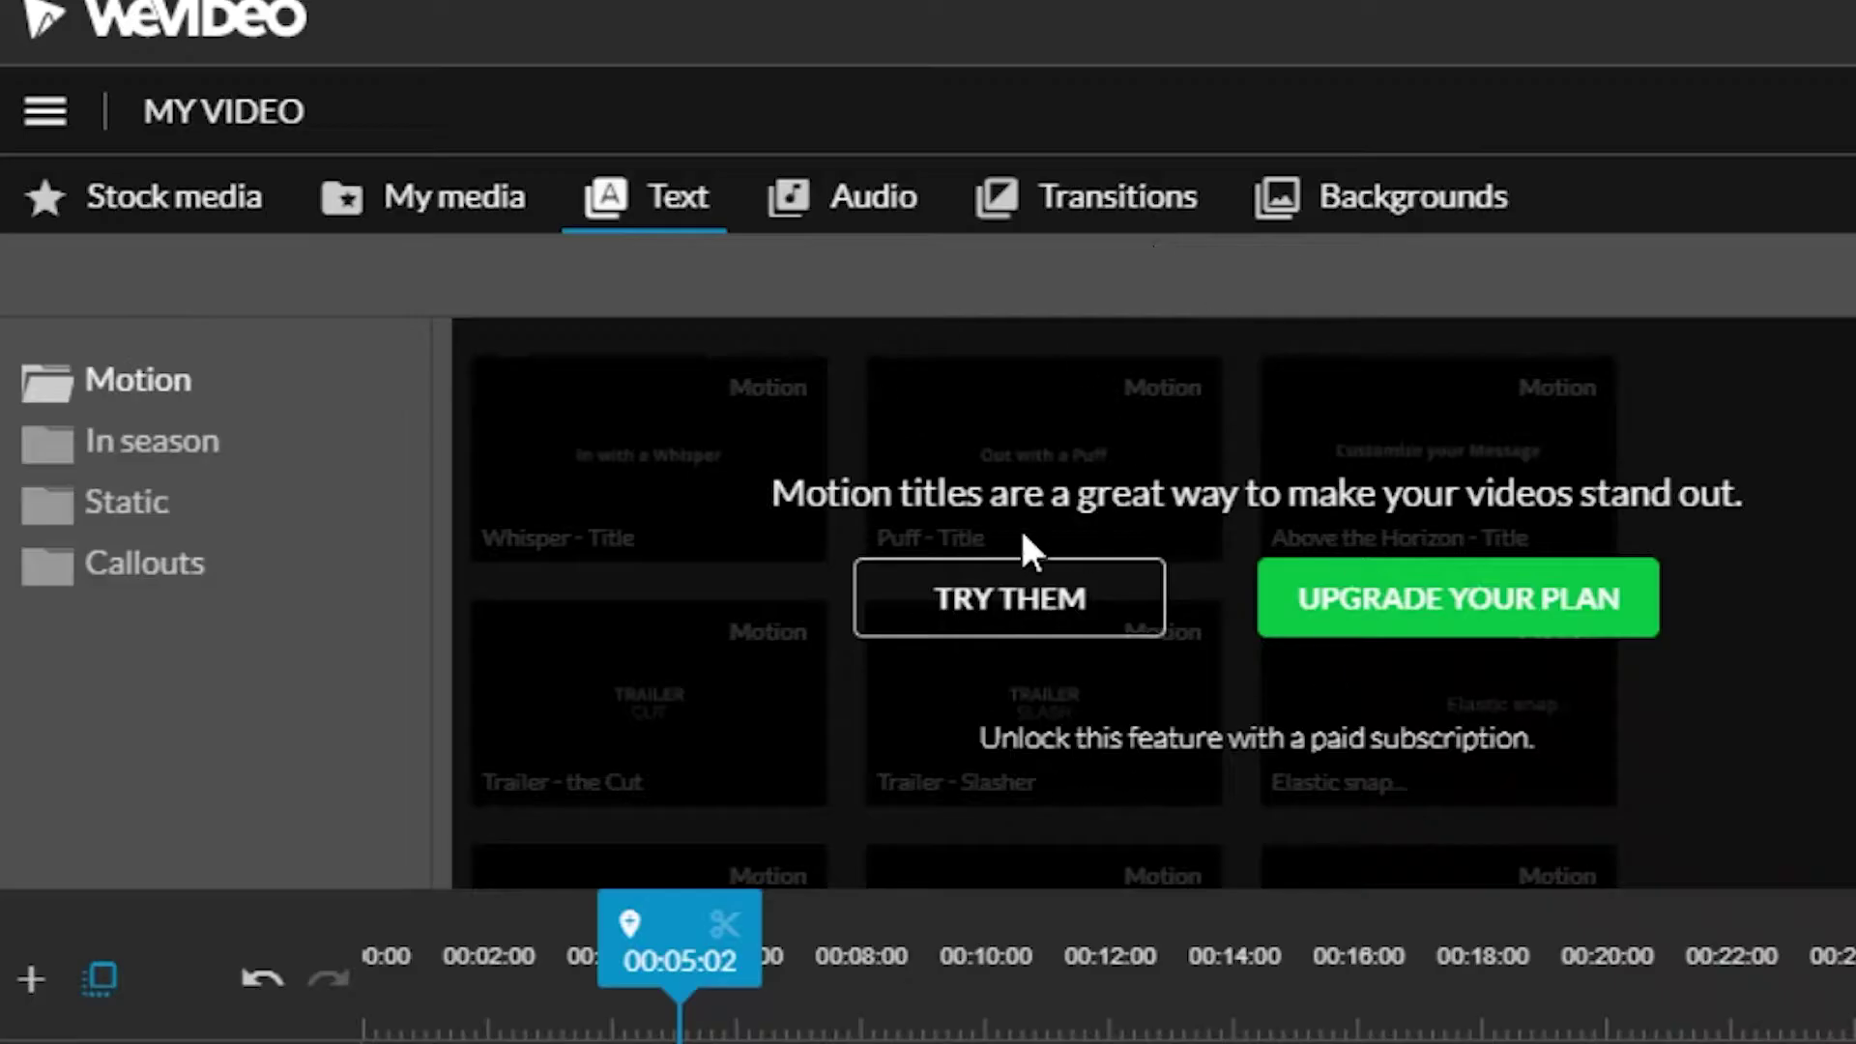
left_click(773, 227)
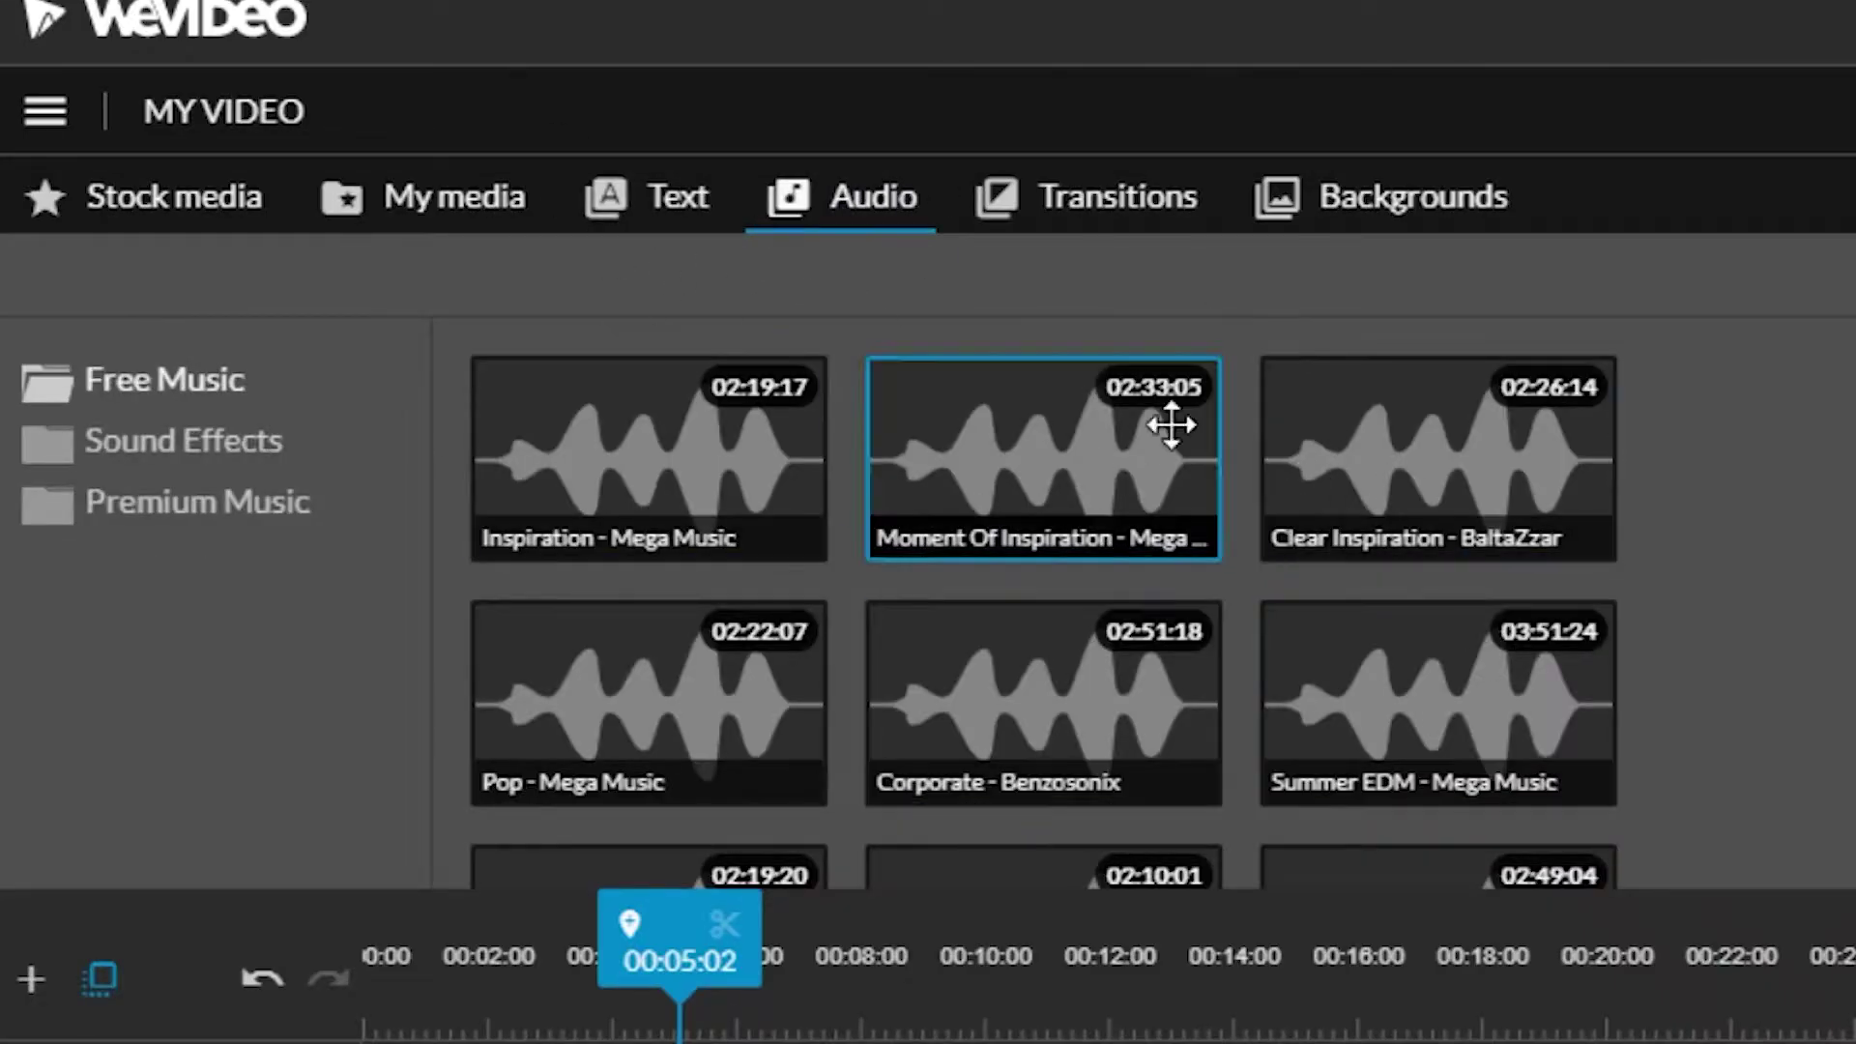
scroll(1533, 684, "down", 5)
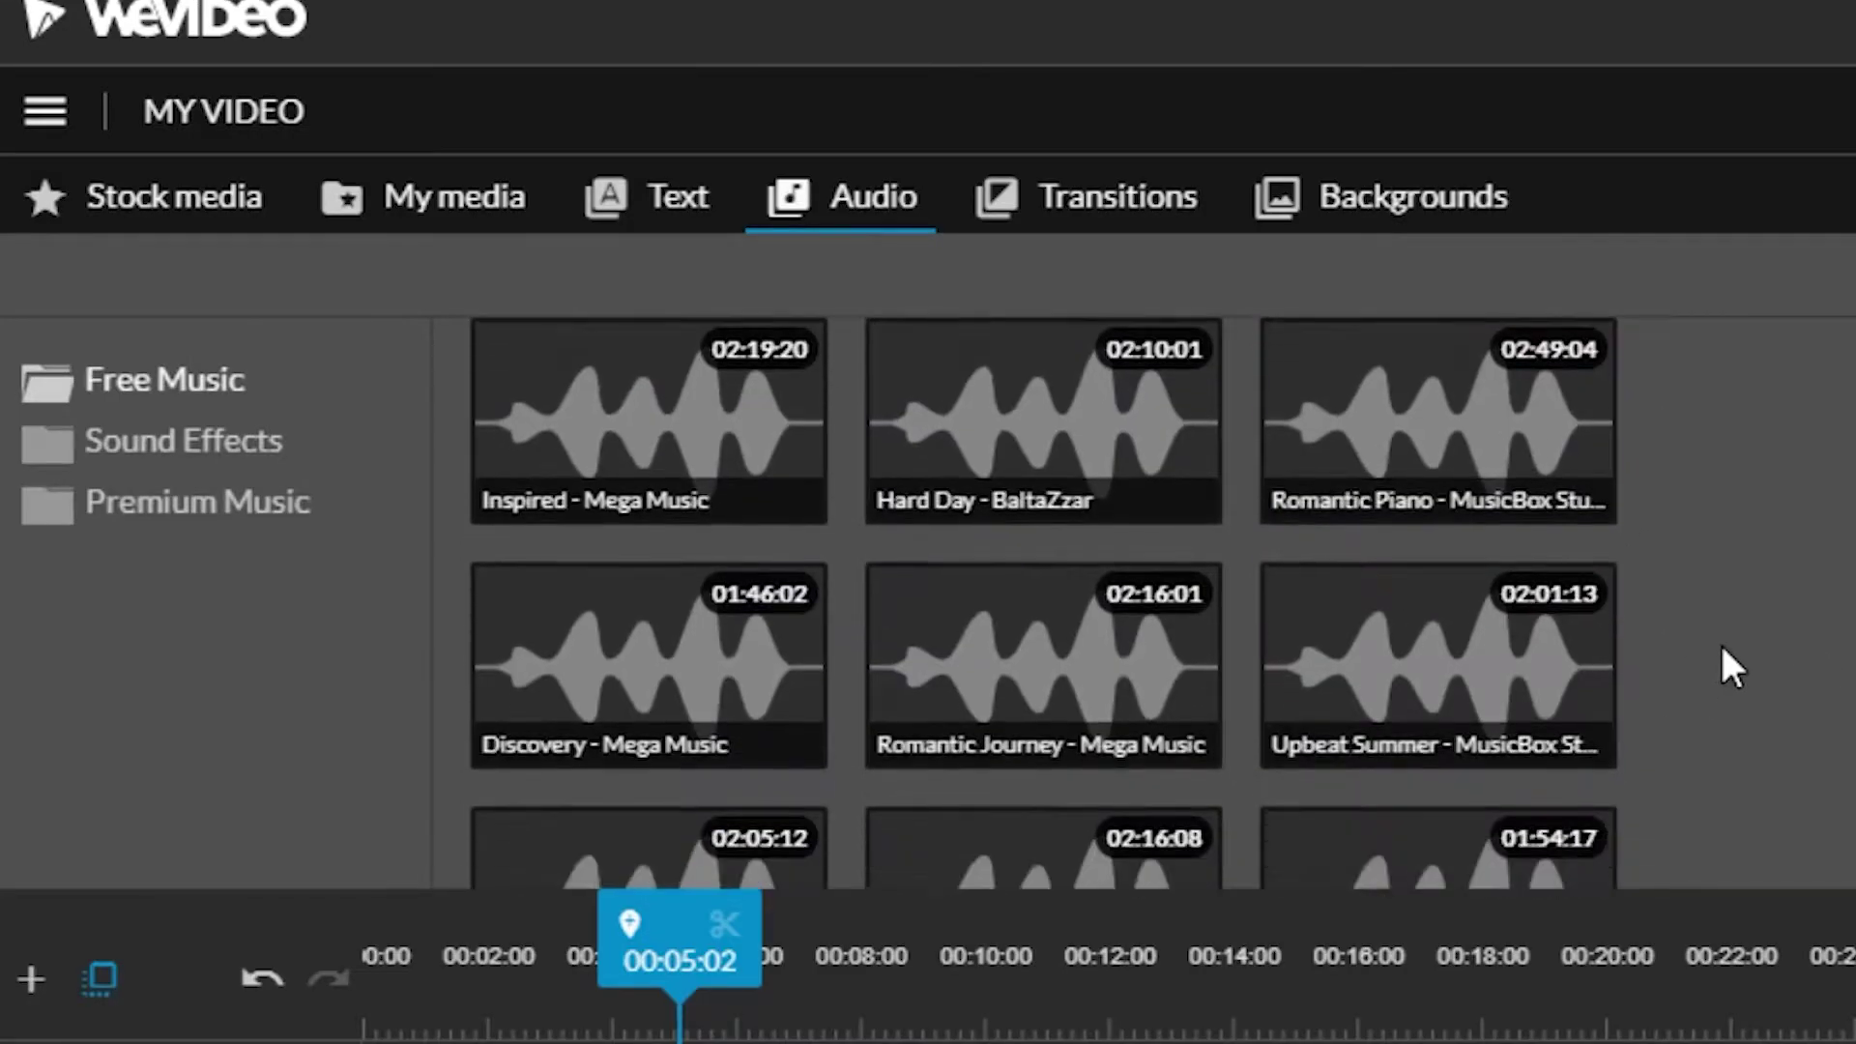
scroll(1732, 652, "up", 3)
scroll(1309, 593, "down", 1)
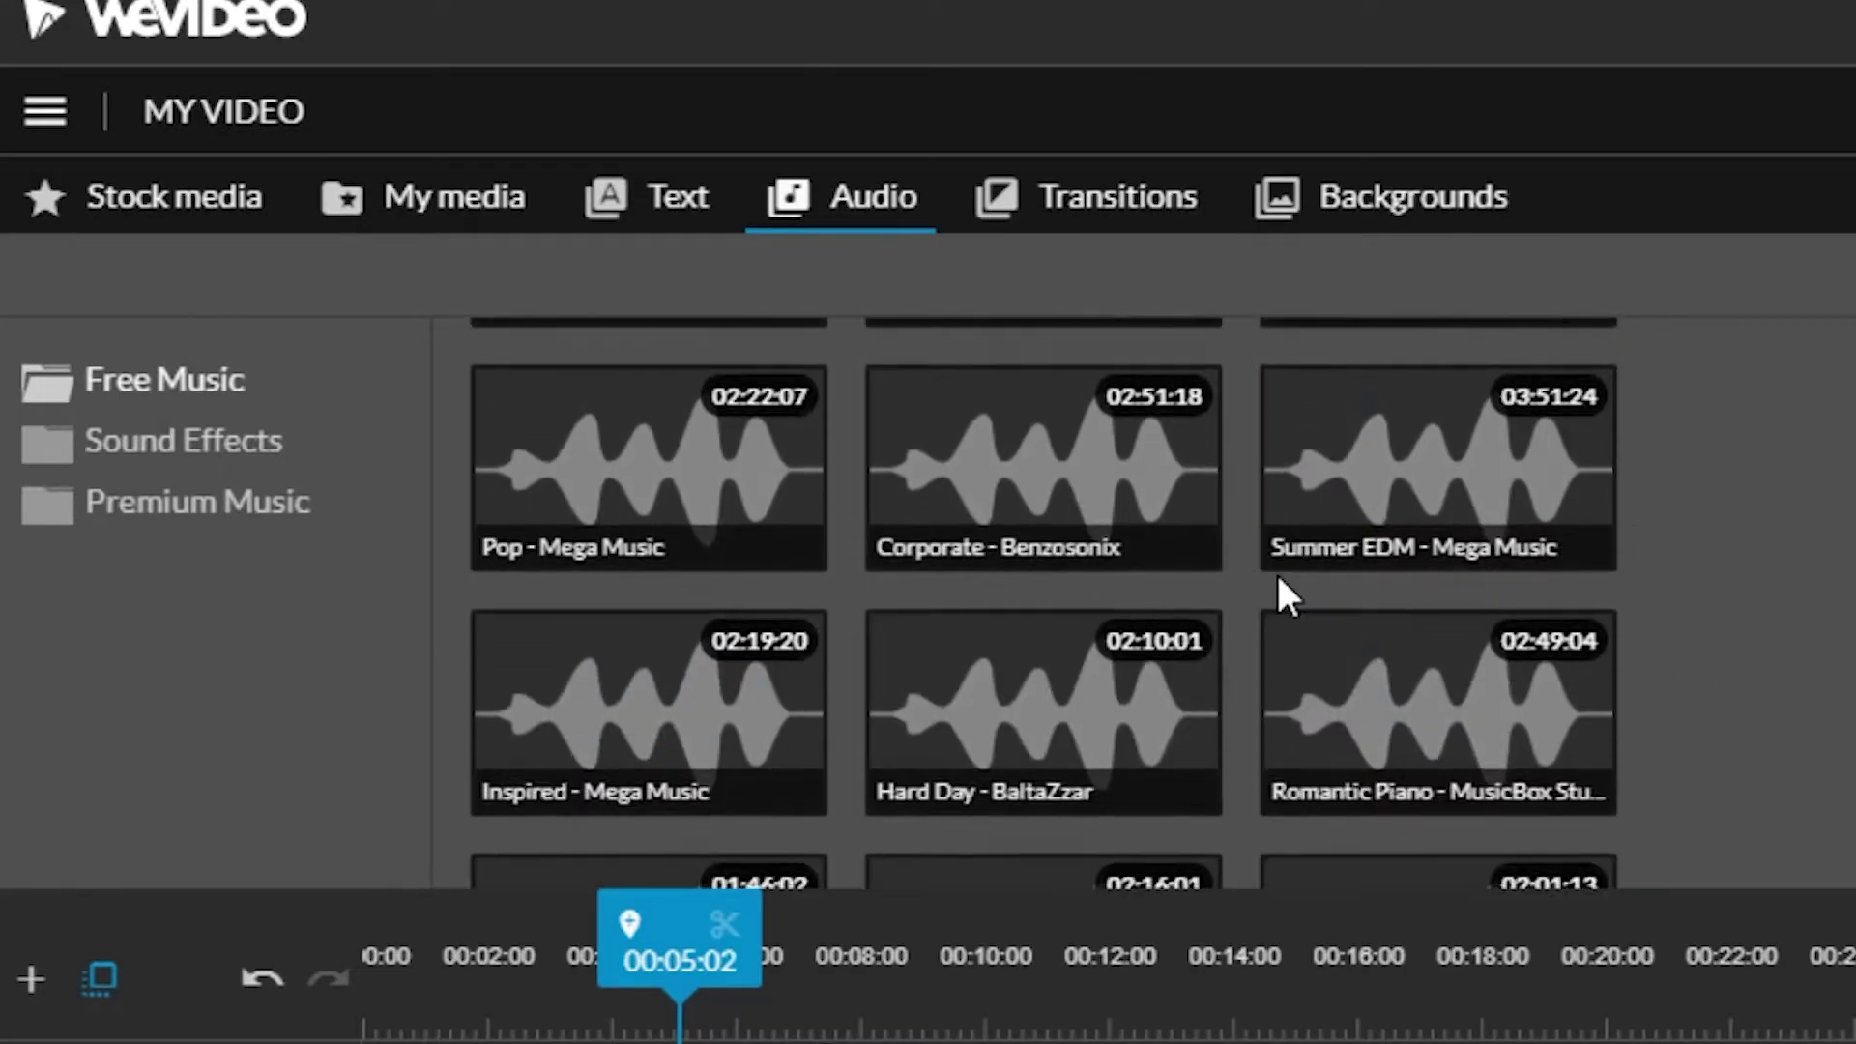
scroll(1650, 541, "up", 2)
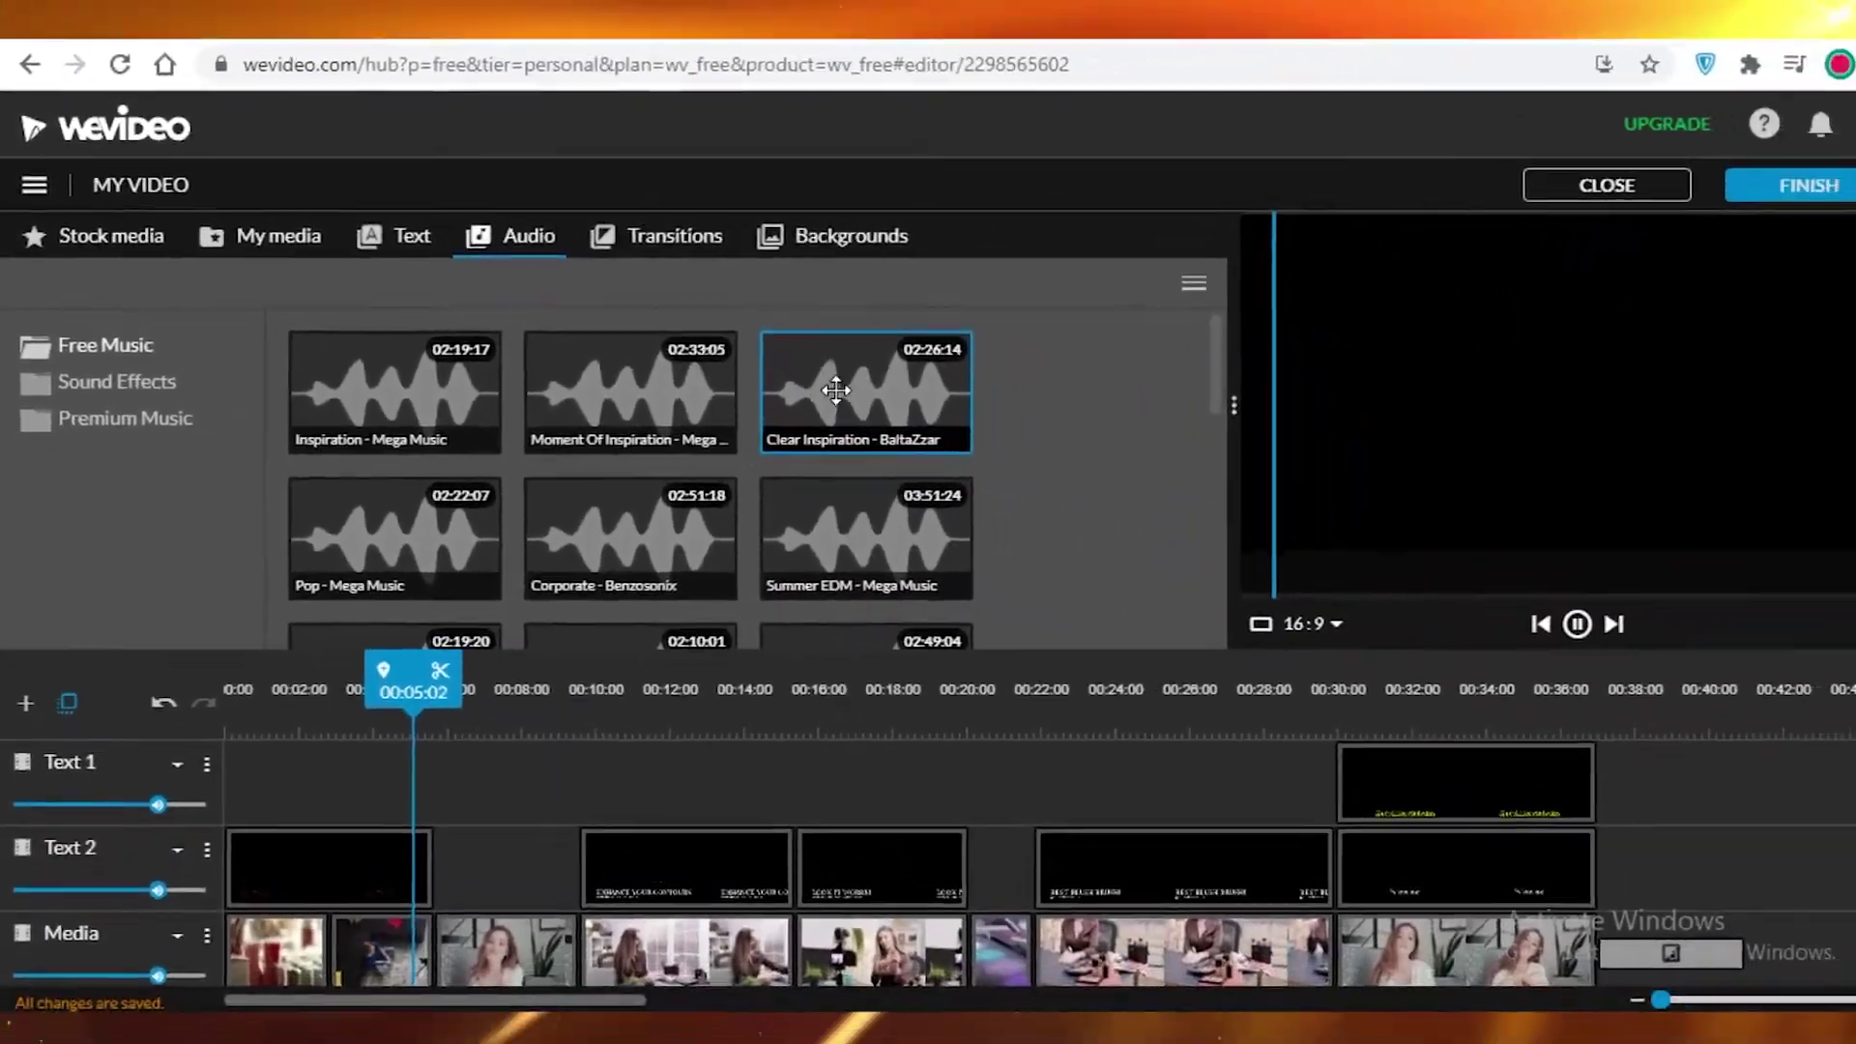
Step: Add Clear Inspiration to the audio track, end it at 00:15:10, and lower it to about 39%
left_click_drag(836, 390, 488, 809)
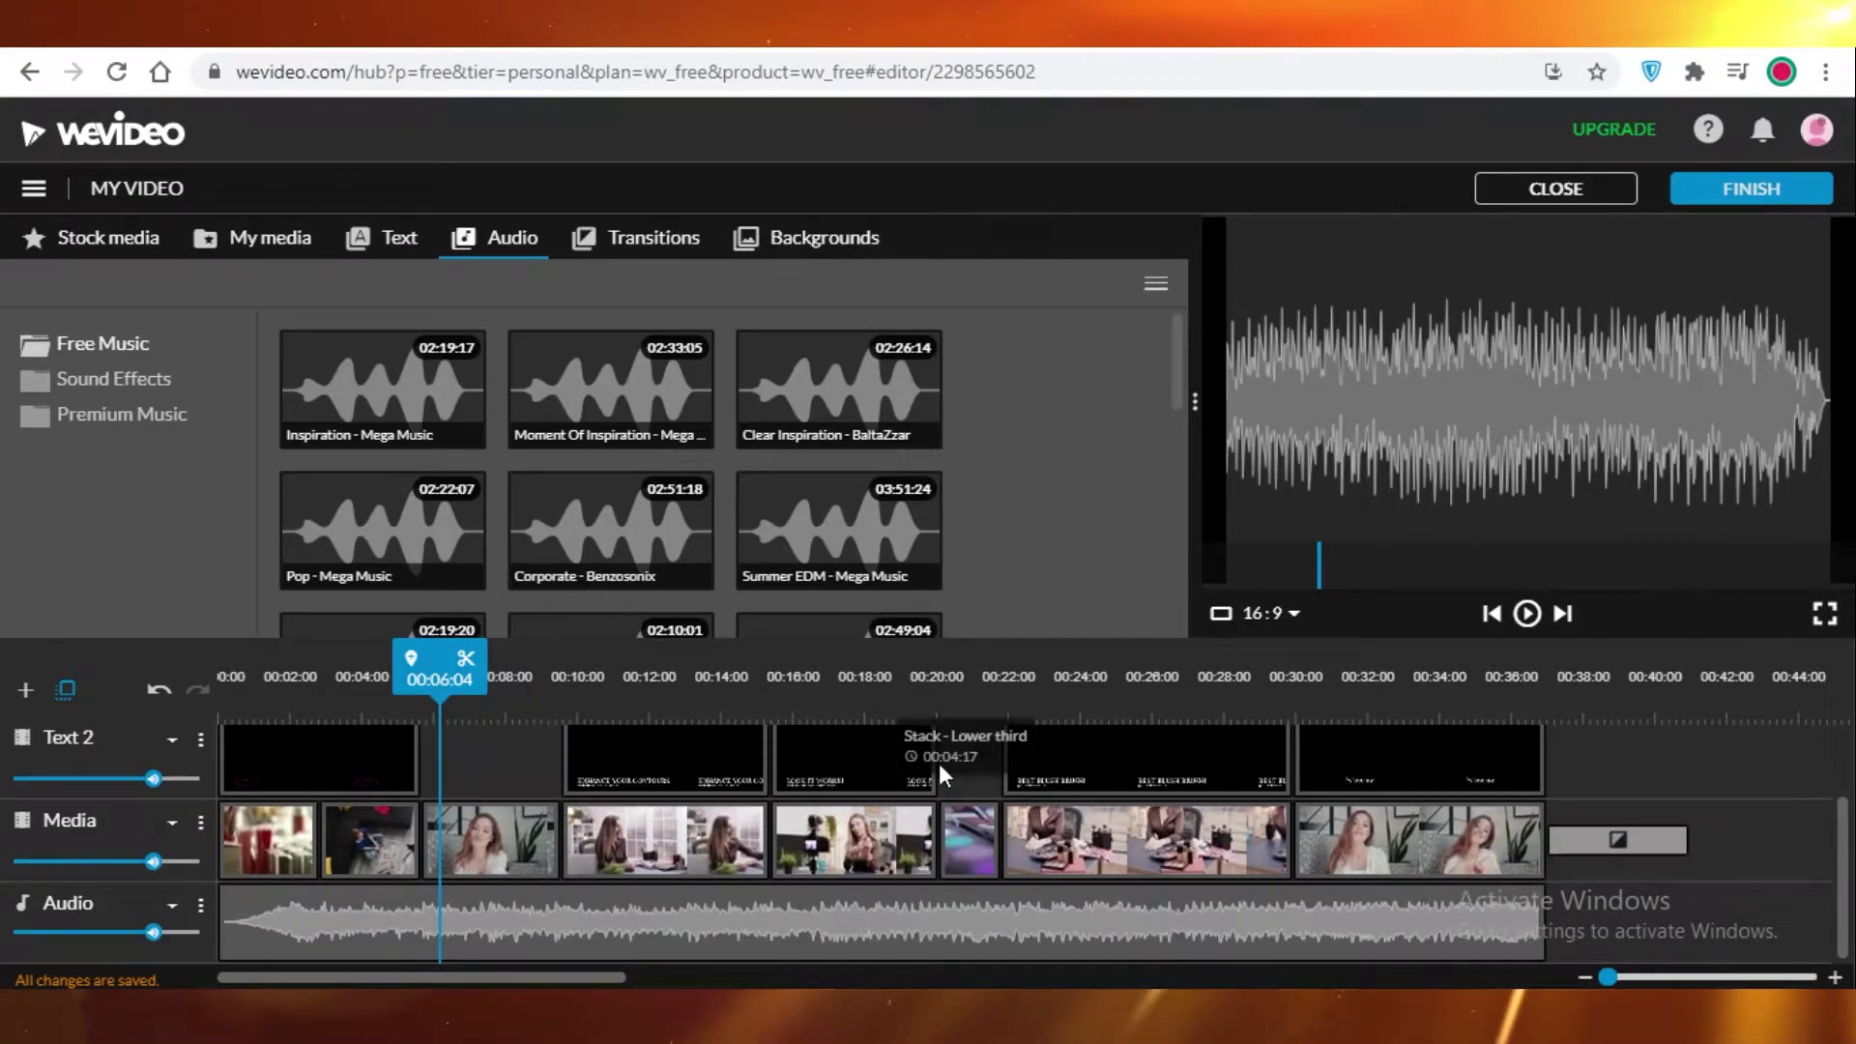
left_click(696, 932)
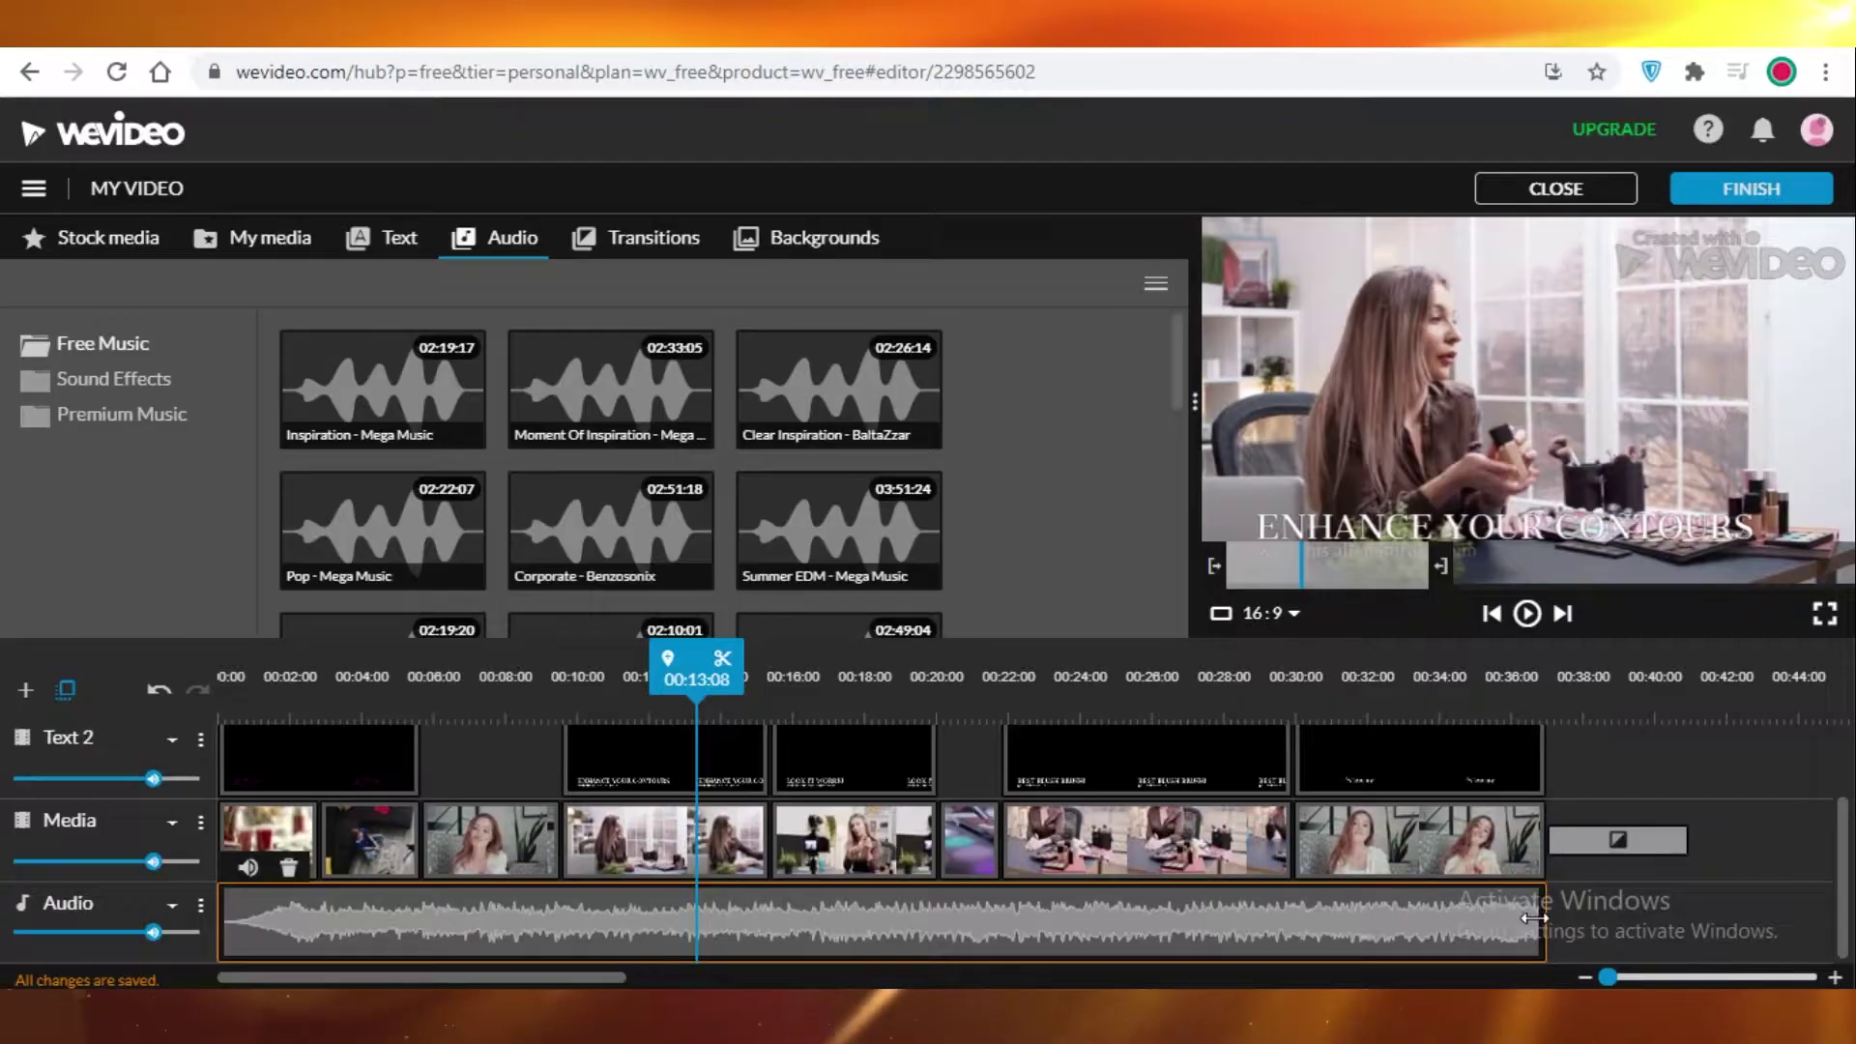
key("End")
left_click_drag(1322, 920, 781, 929)
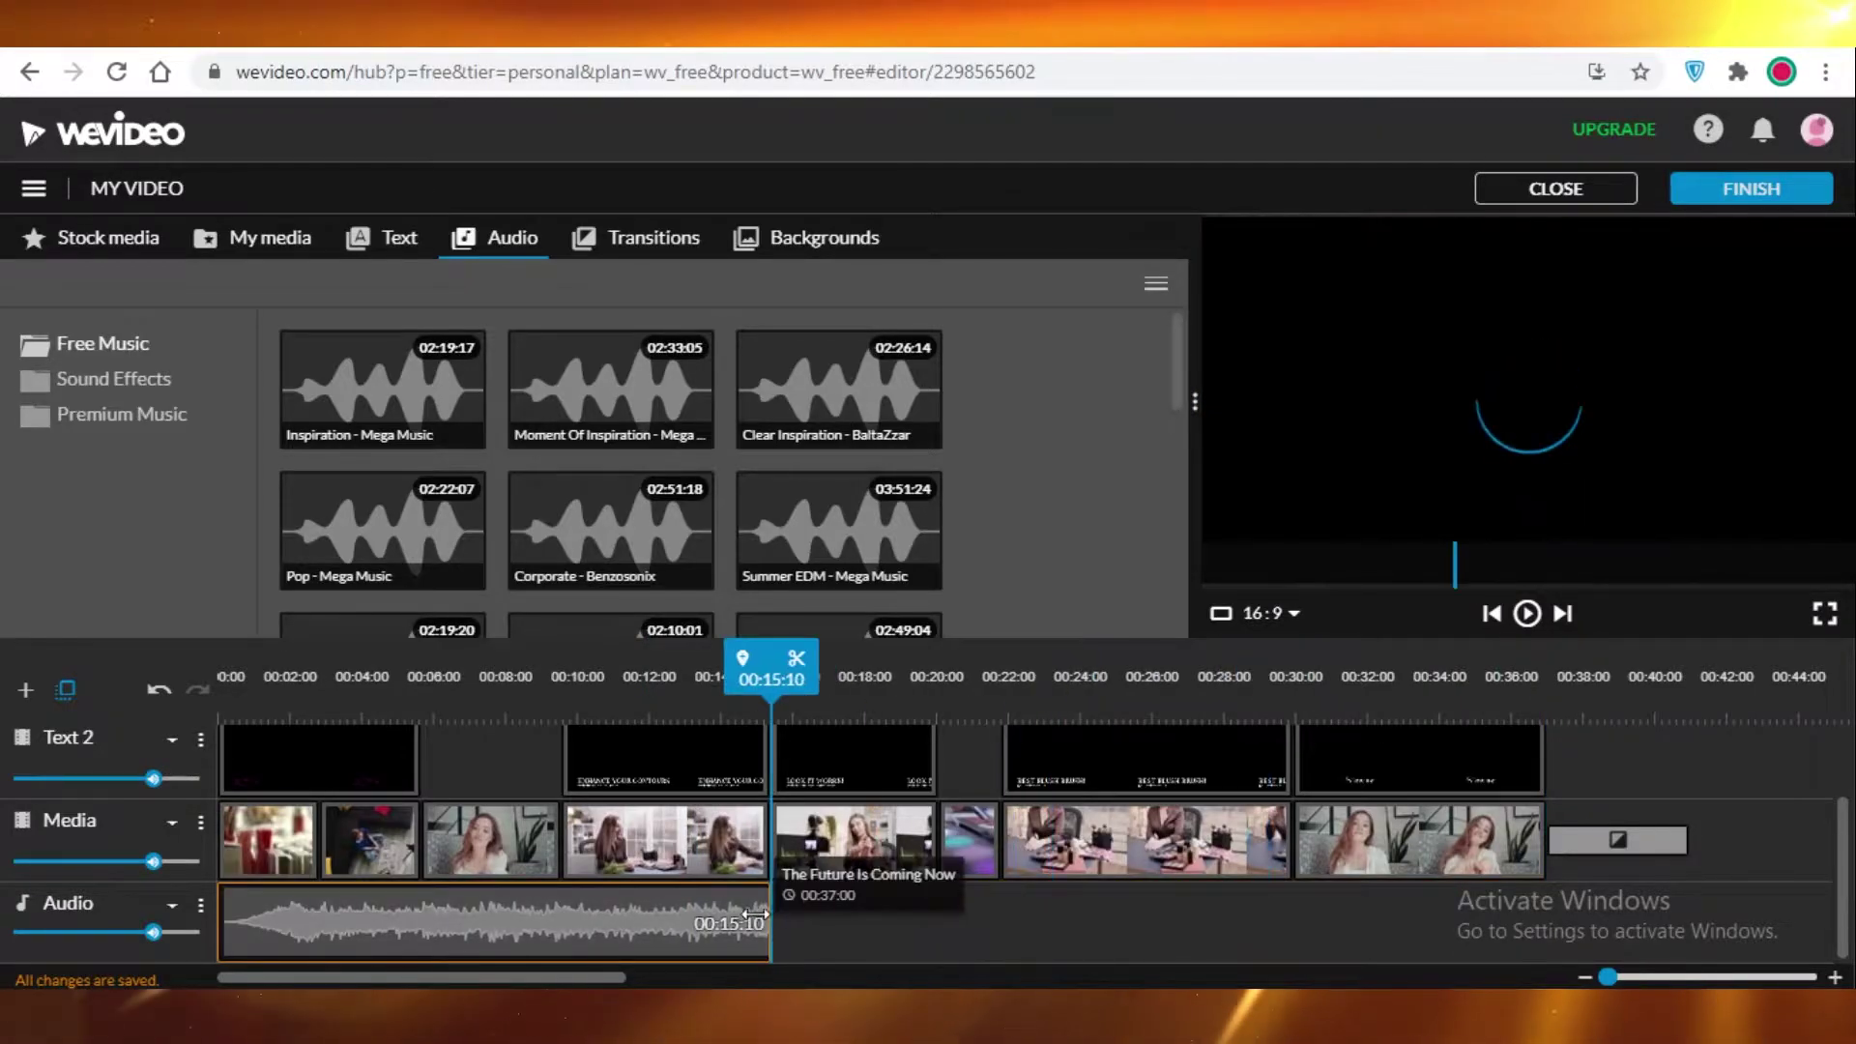
left_click_drag(752, 914, 754, 914)
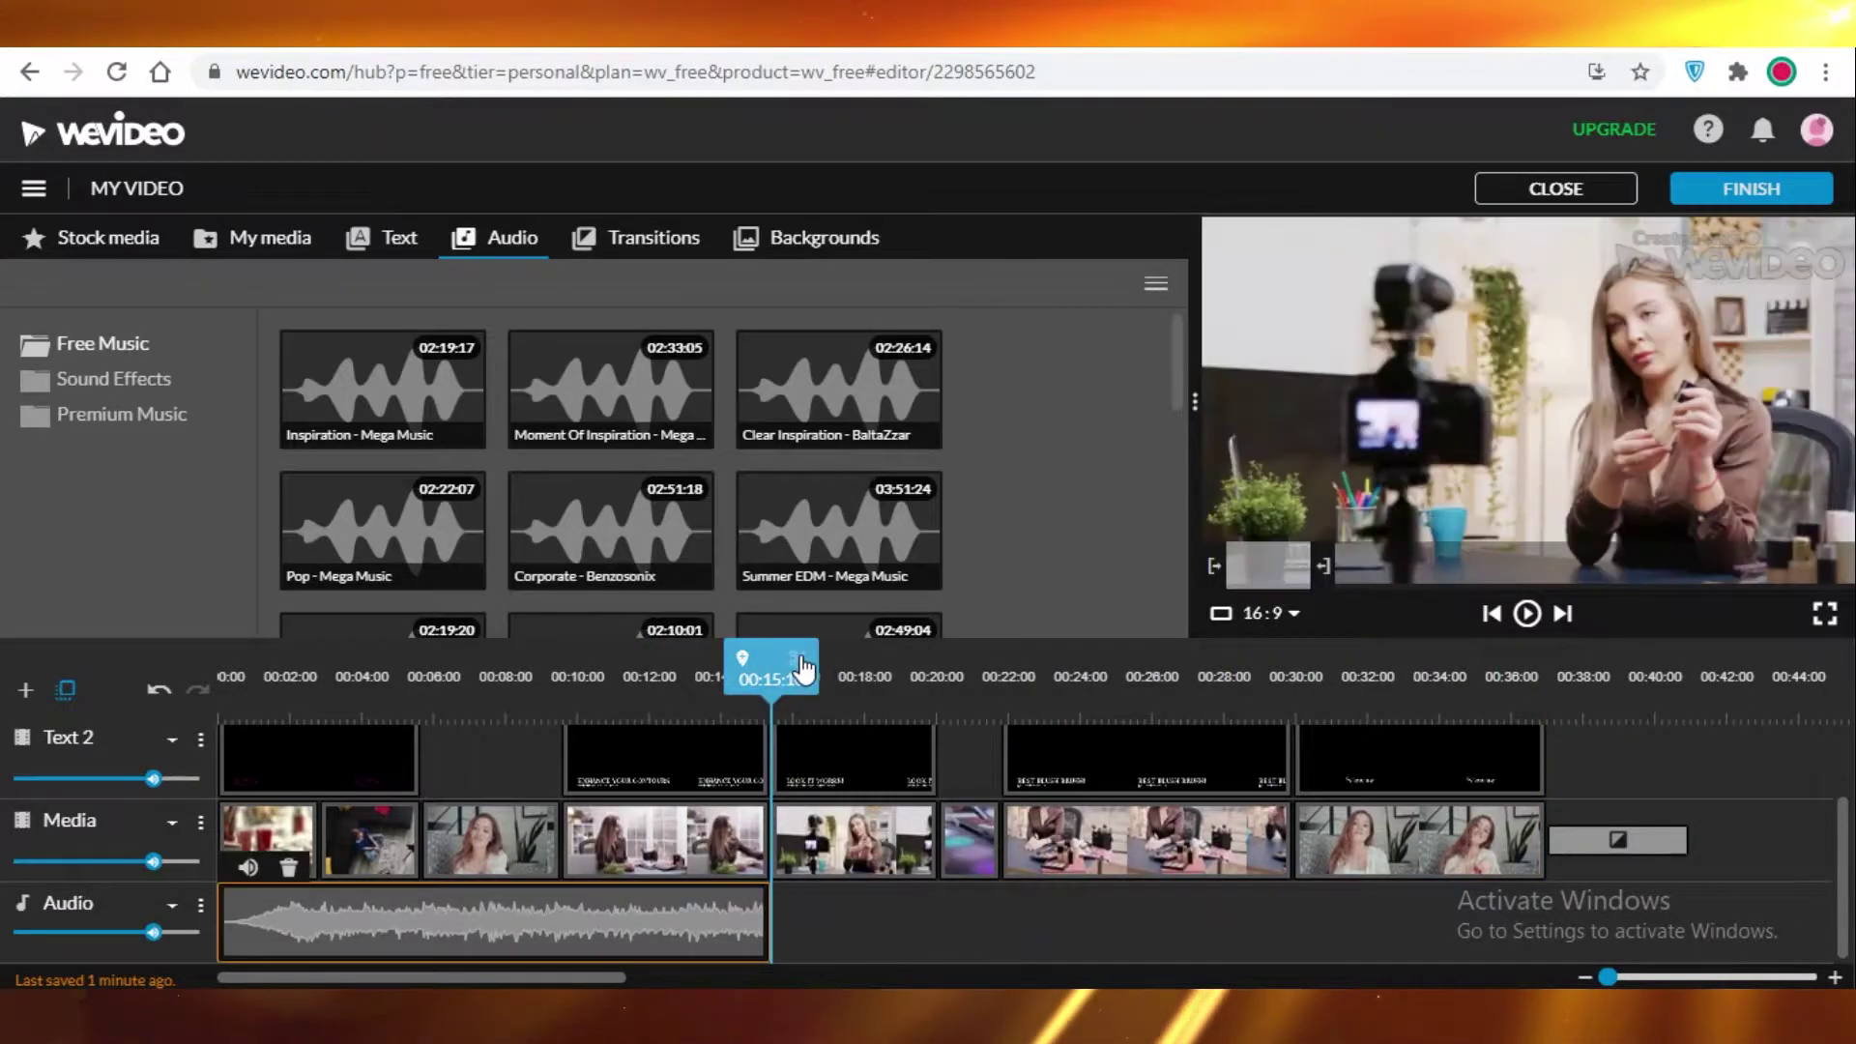
left_click_drag(153, 932, 60, 955)
Step: Place the Rainbow transition between the two clips on the Media track
left_click(629, 237)
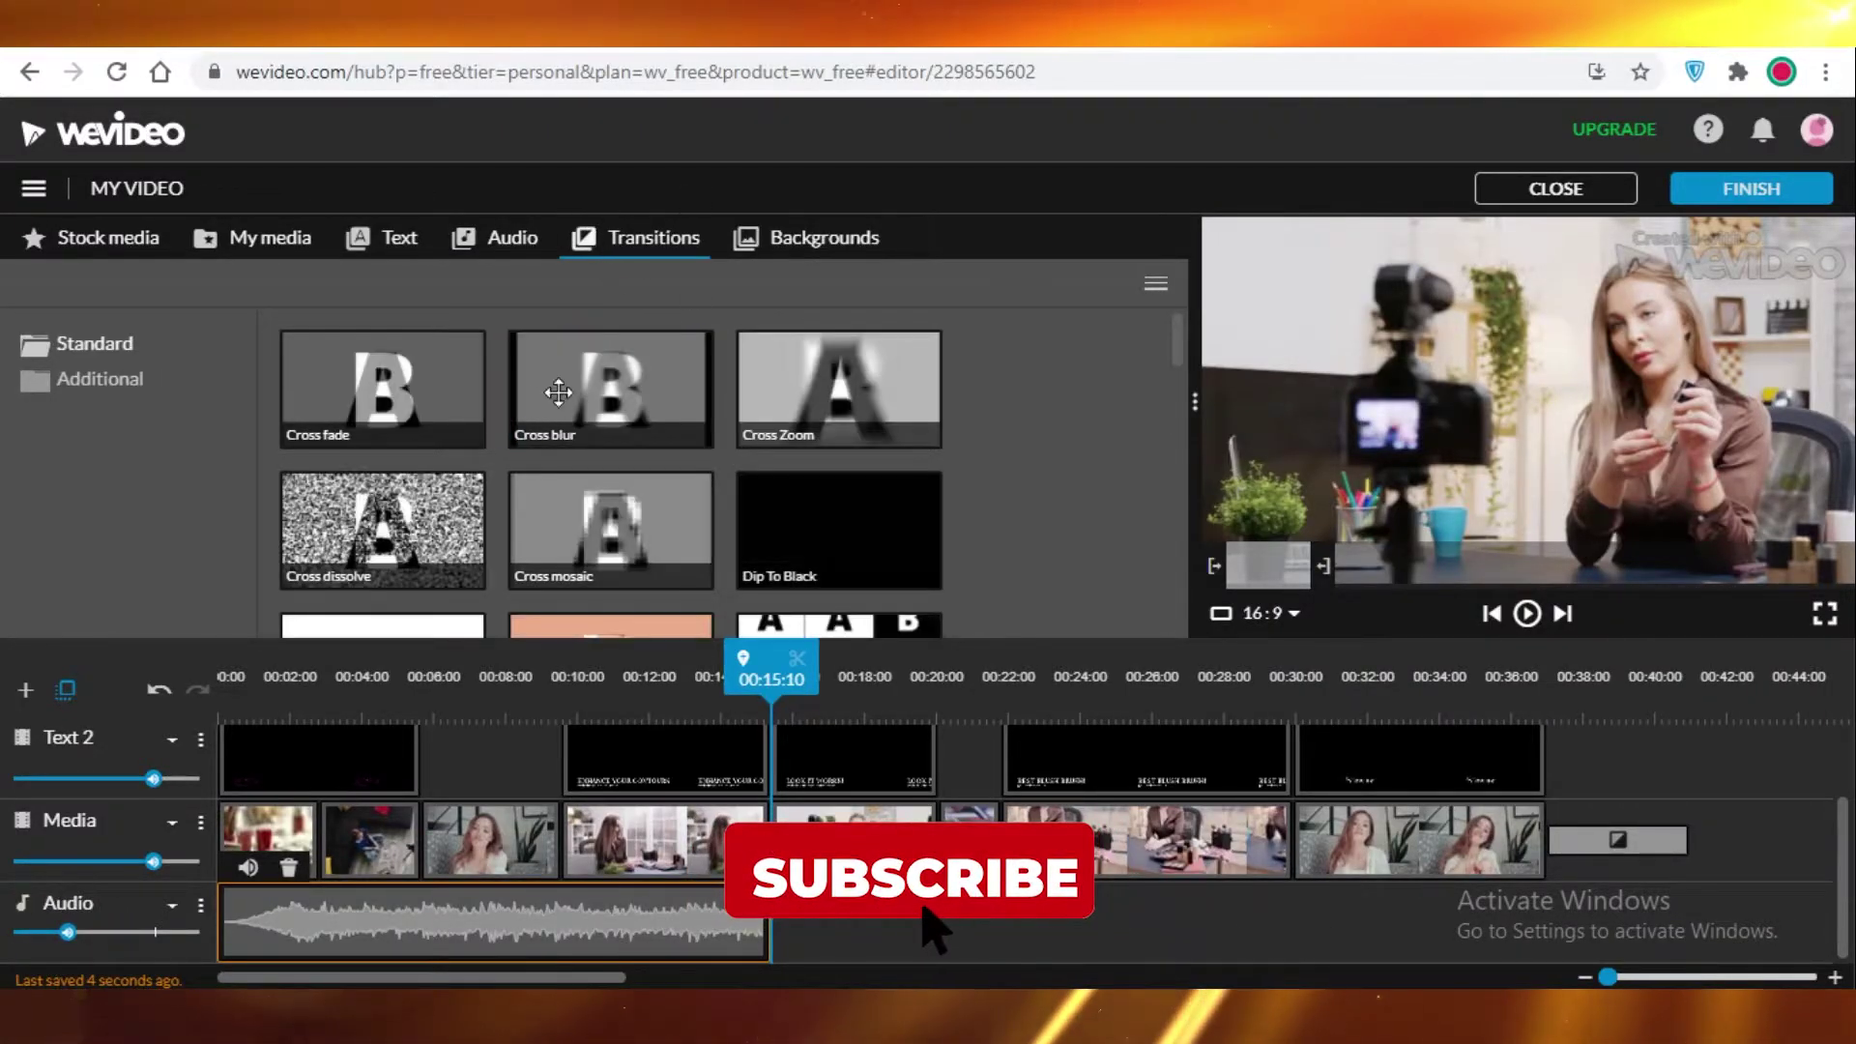
scroll(527, 401, "down", 1)
scroll(812, 489, "up", 1)
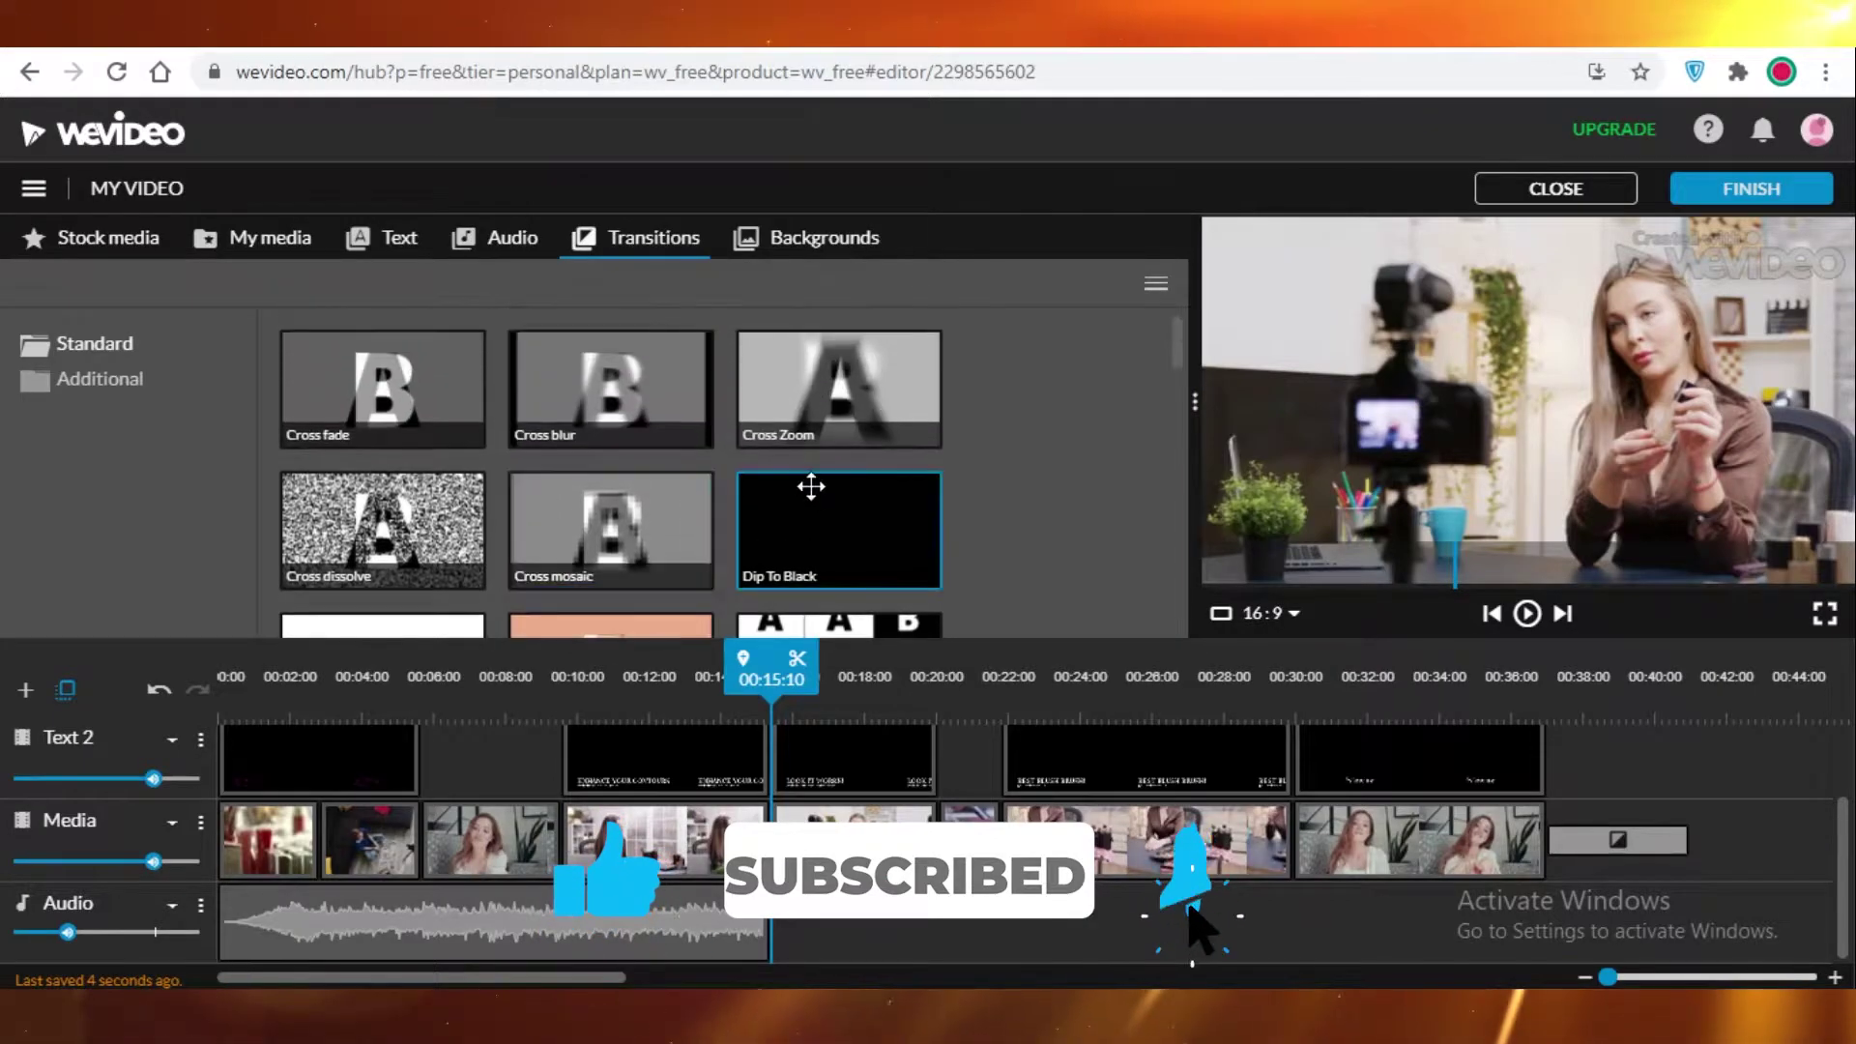
scroll(948, 515, "down", 5)
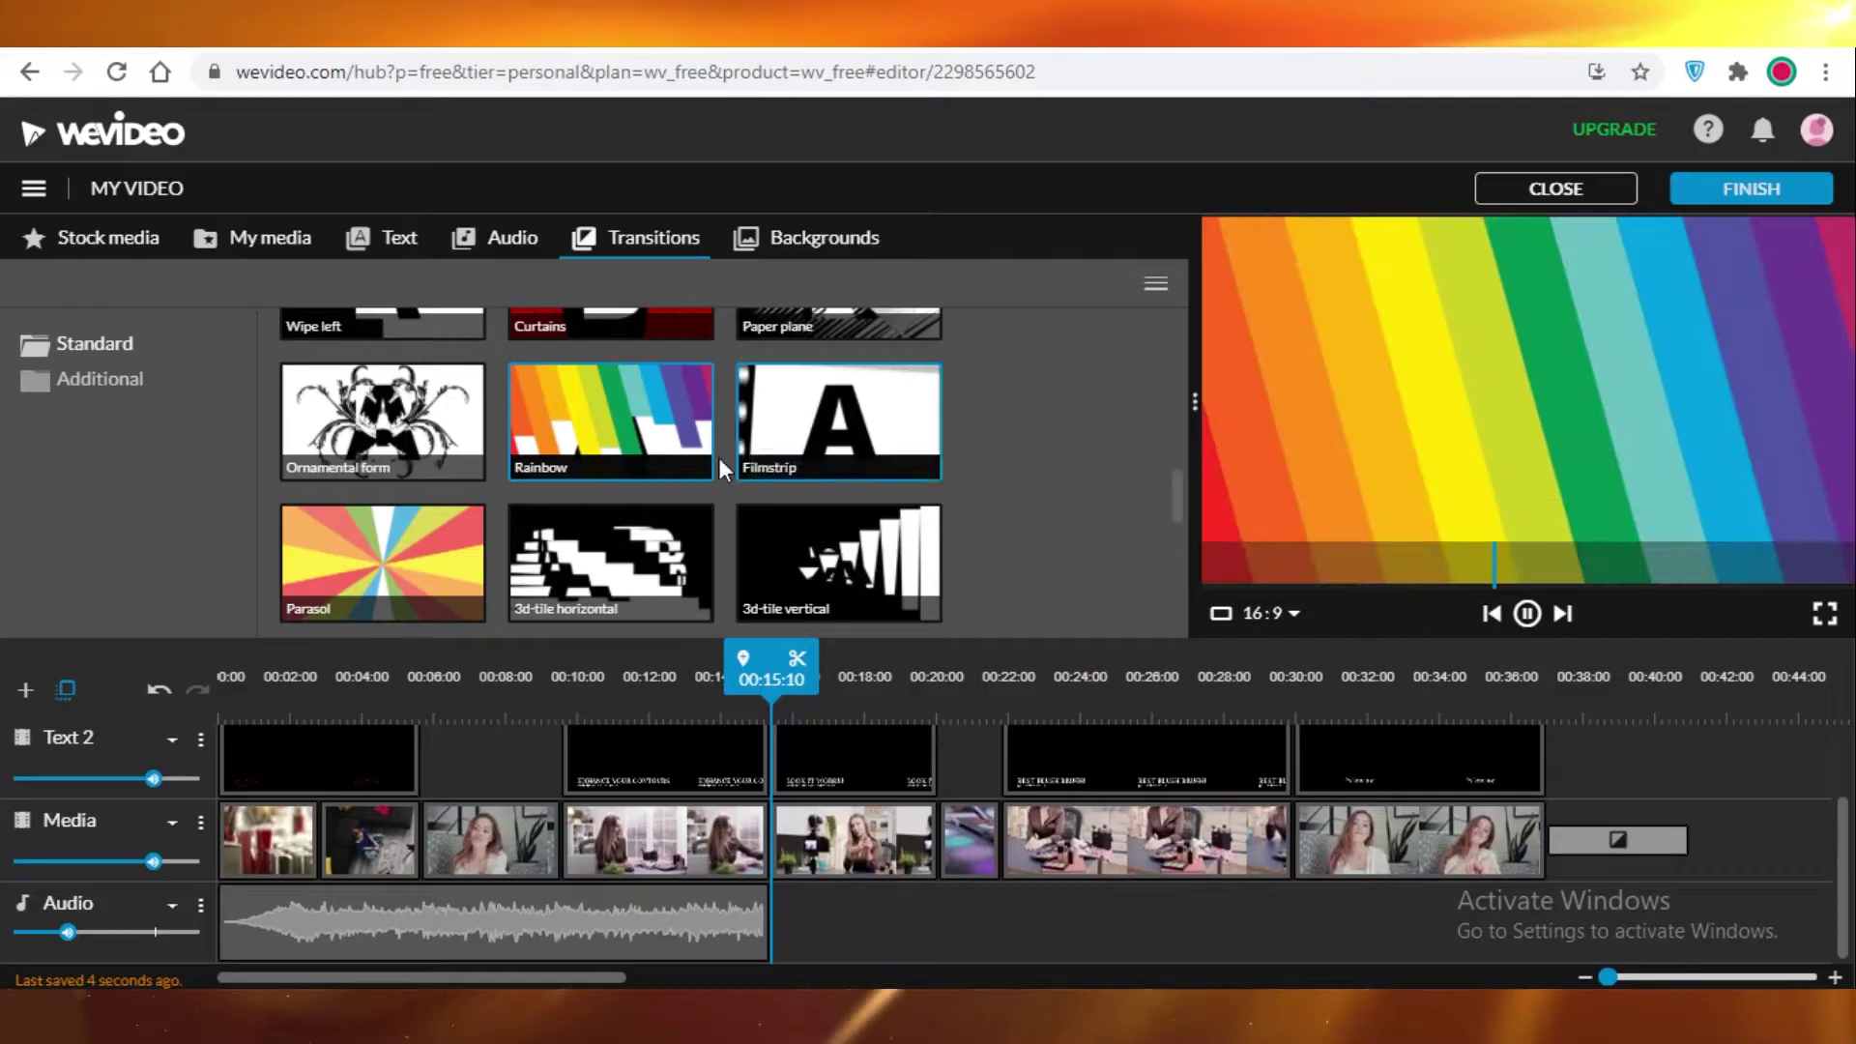
left_click_drag(634, 467, 991, 885)
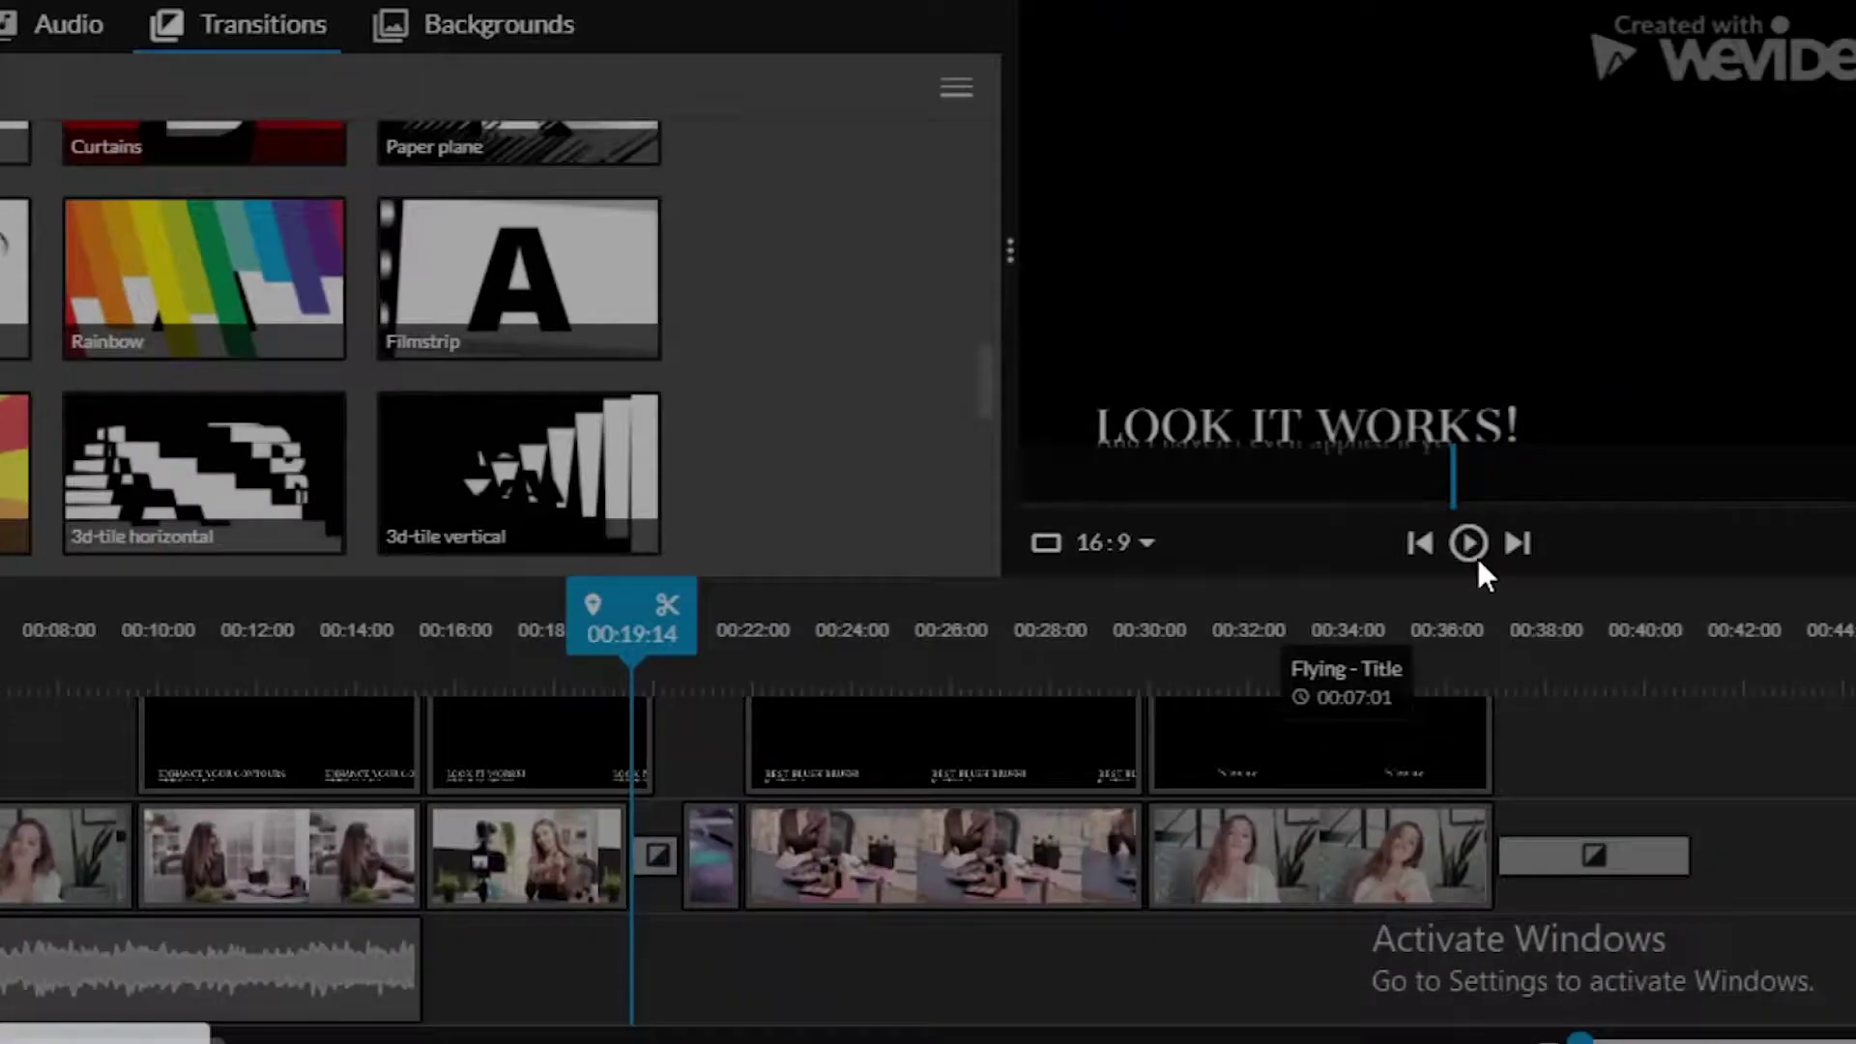
Step: Play back the sequence around 00:19:14 to check the Rainbow transition
left_click(1796, 542)
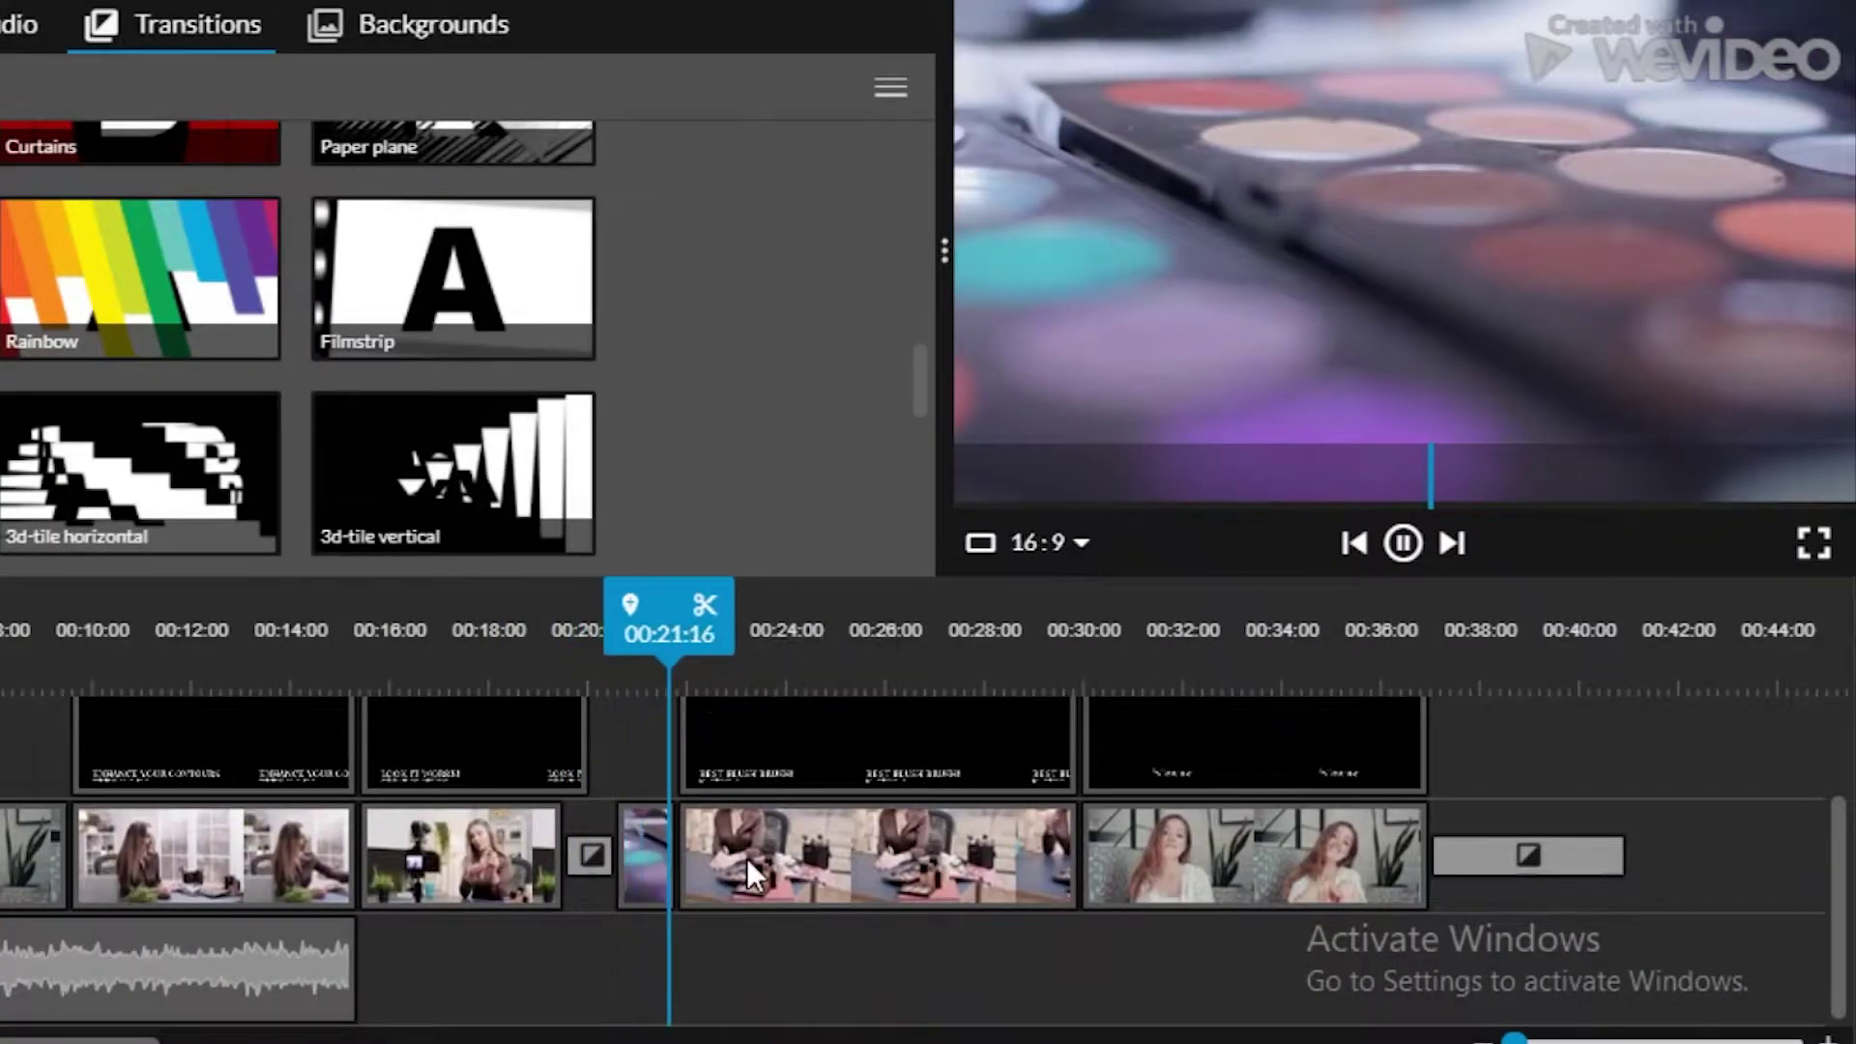
left_click(476, 856)
left_click(1403, 543)
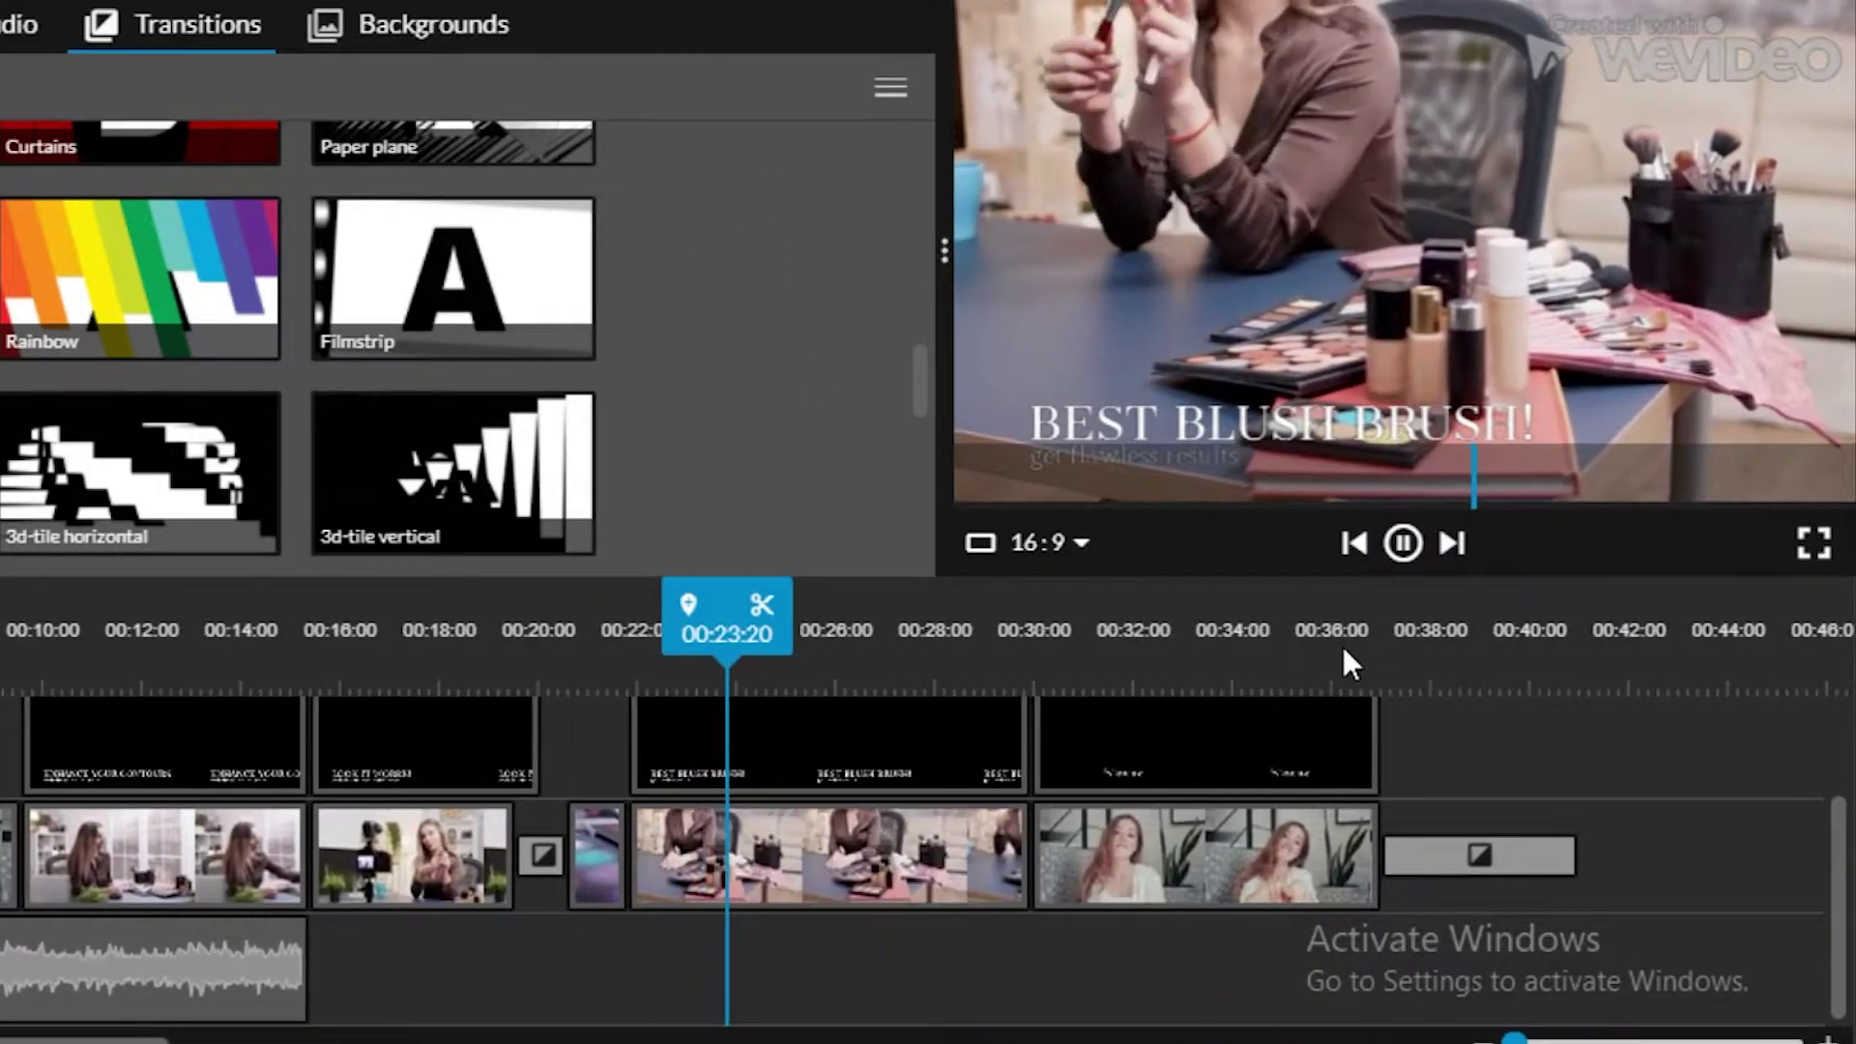
left_click(1403, 542)
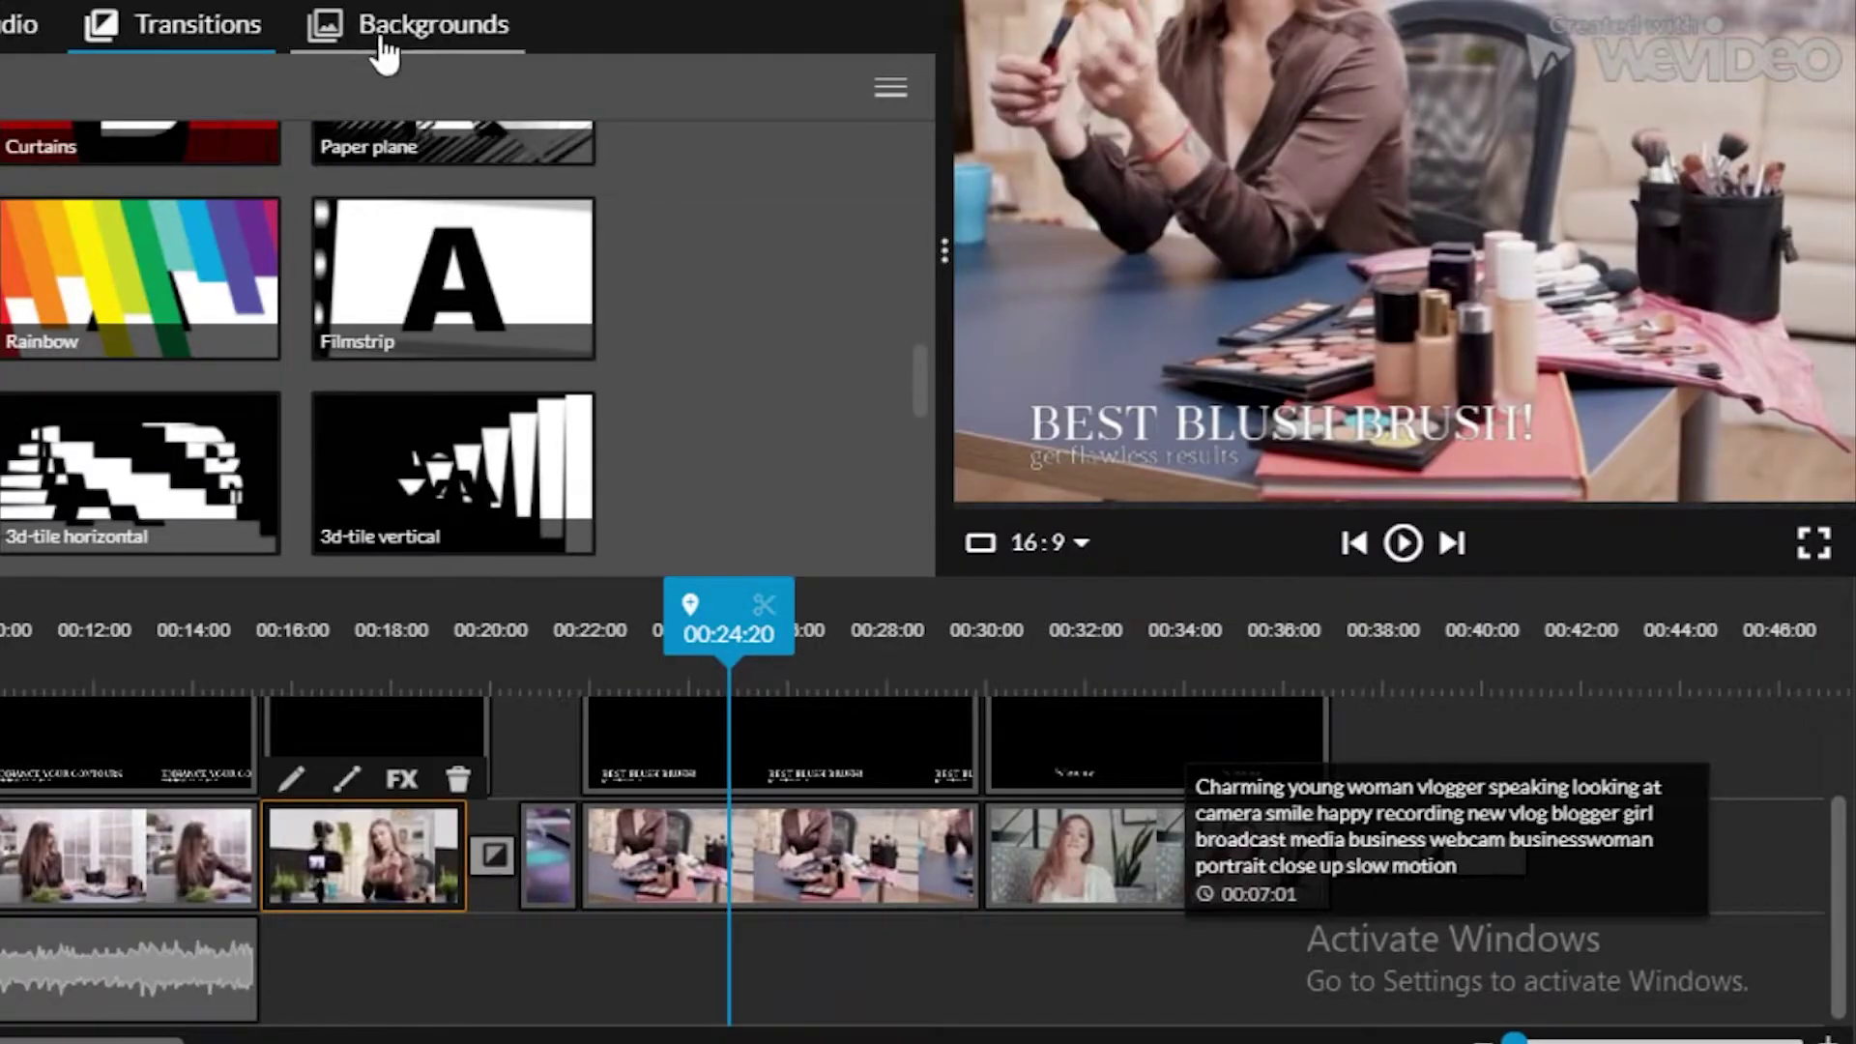
scroll(919, 861, "up", 2)
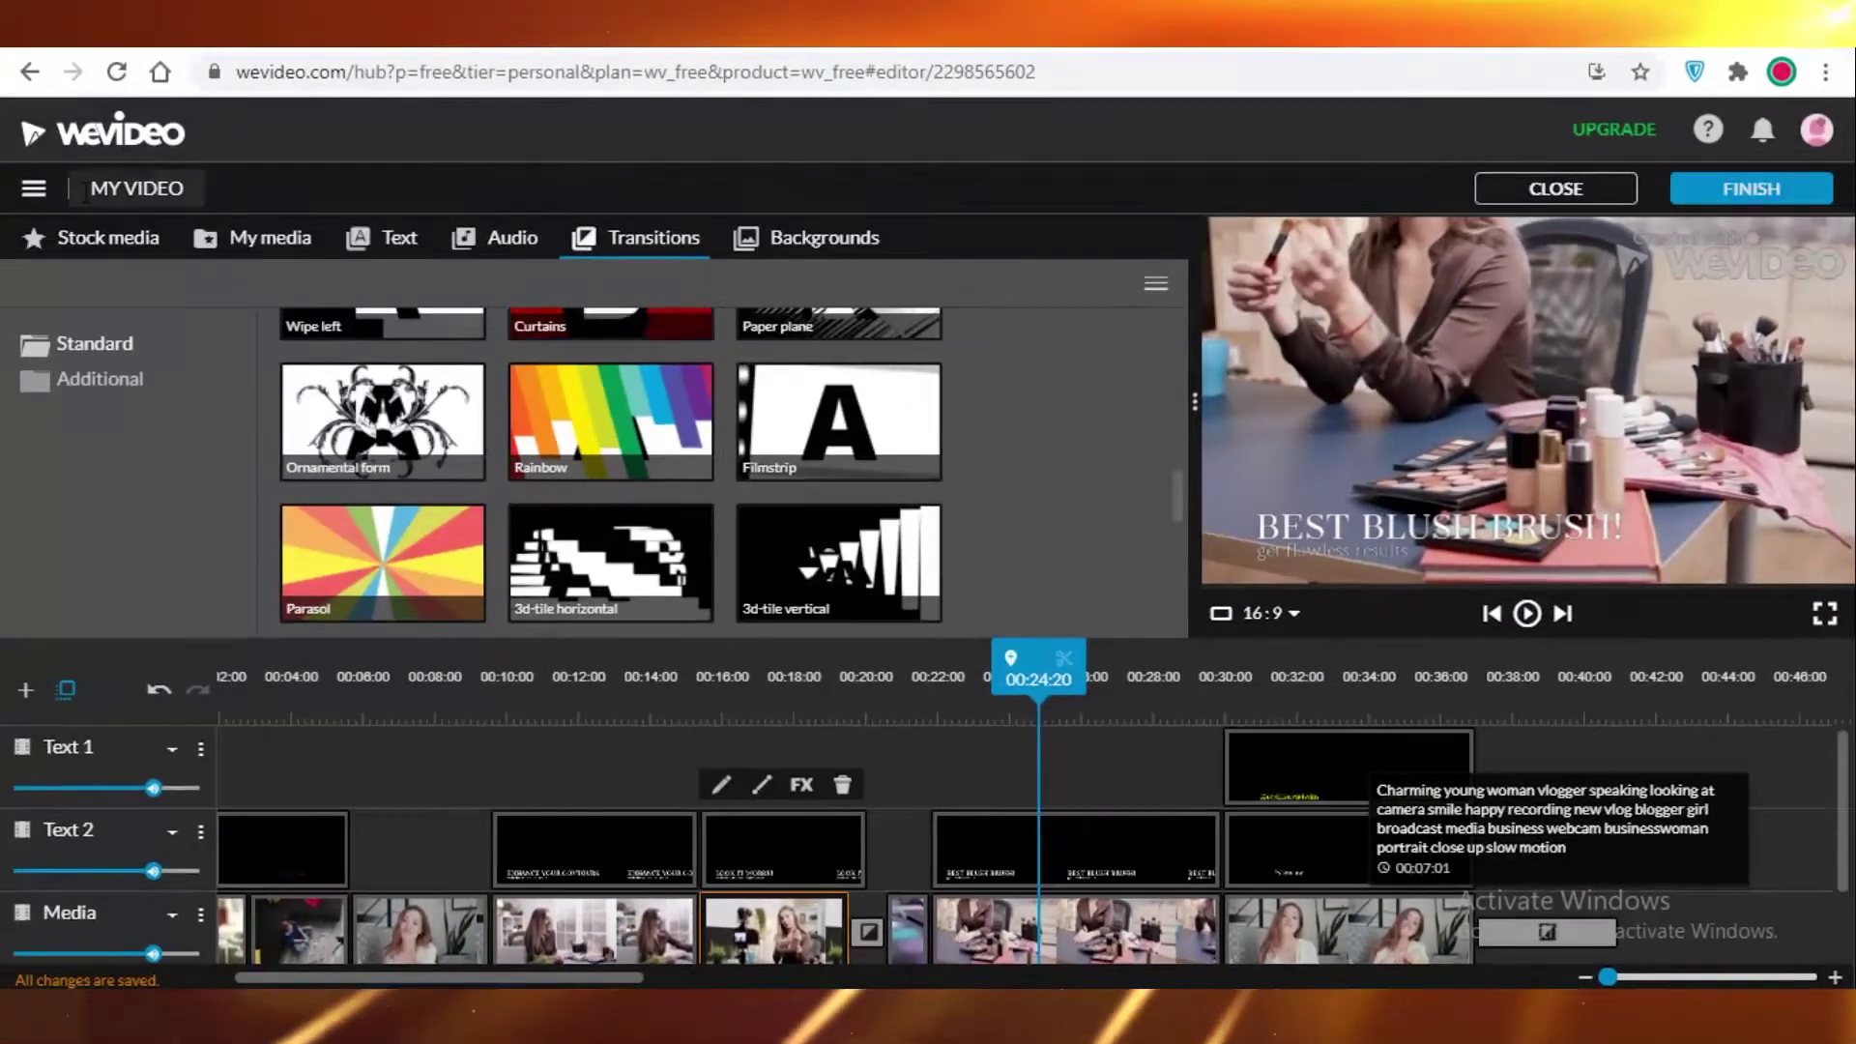
Step: Start a new horizontal 16:9 video project
left_click(34, 188)
left_click(44, 239)
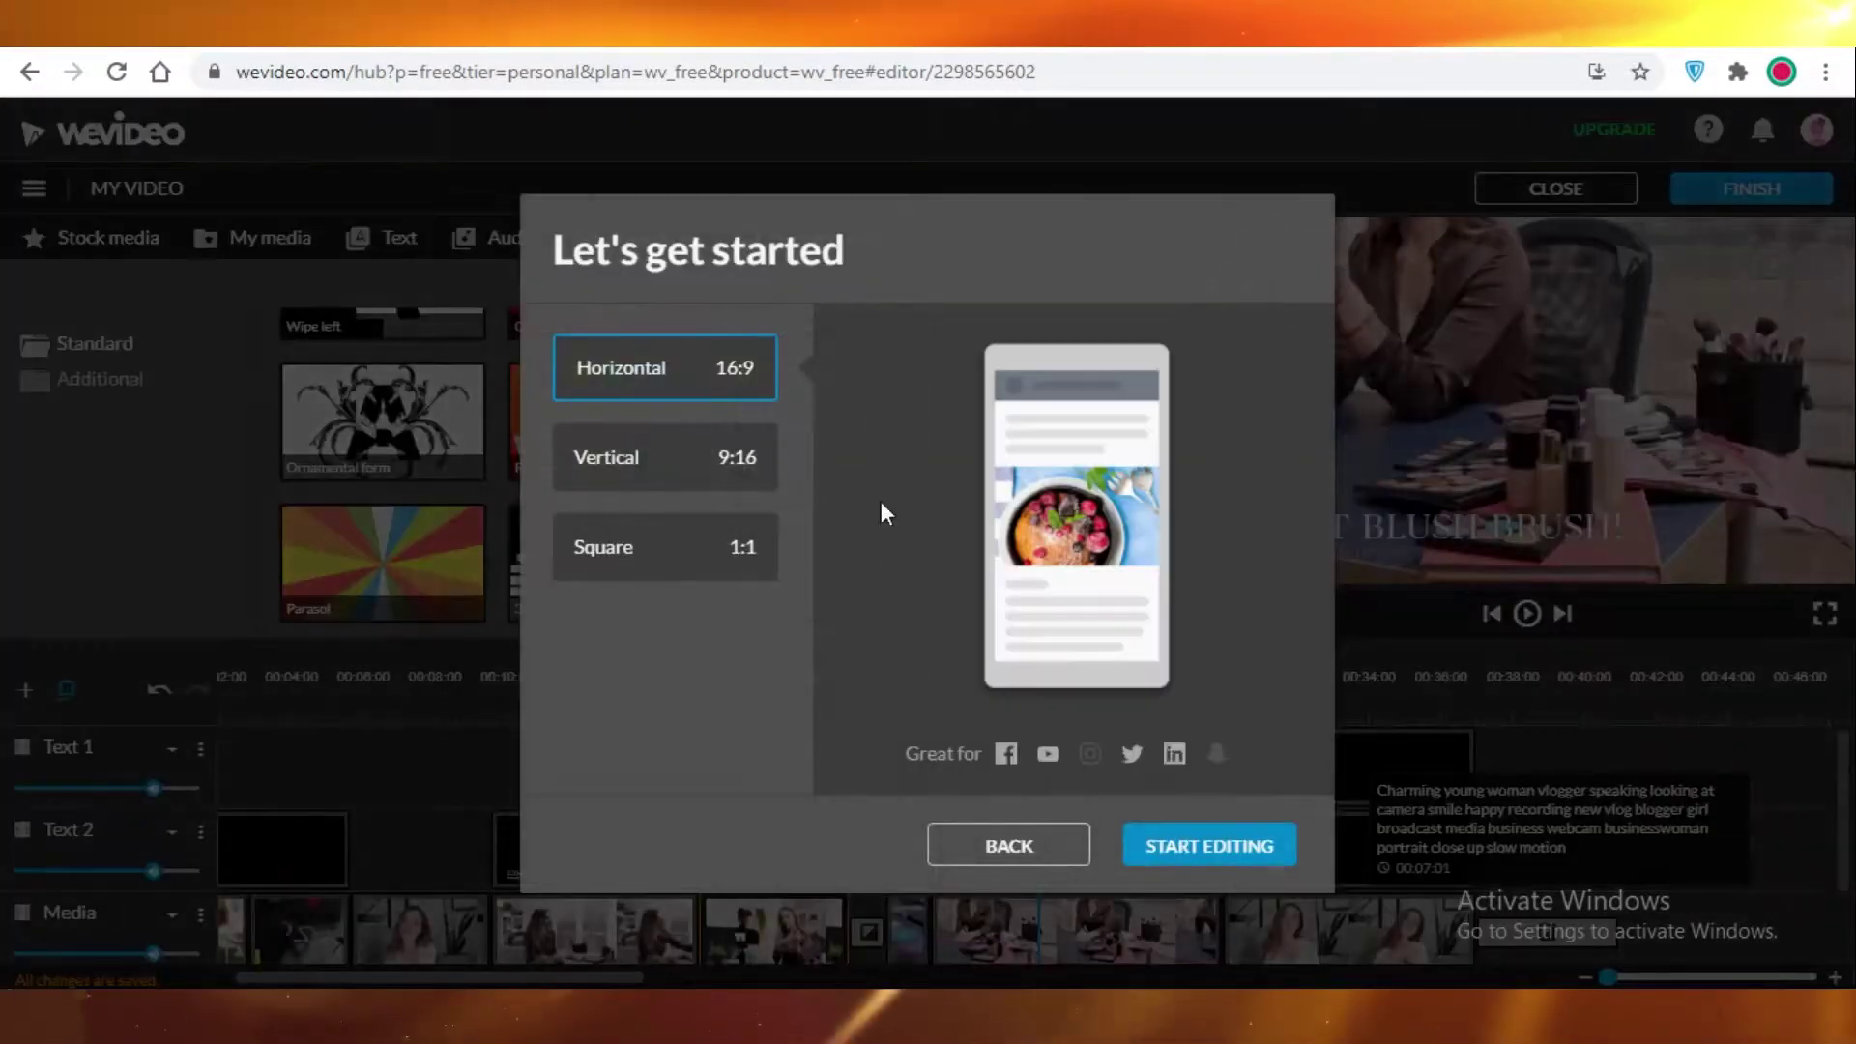
left_click(633, 462)
left_click(633, 382)
left_click(626, 431)
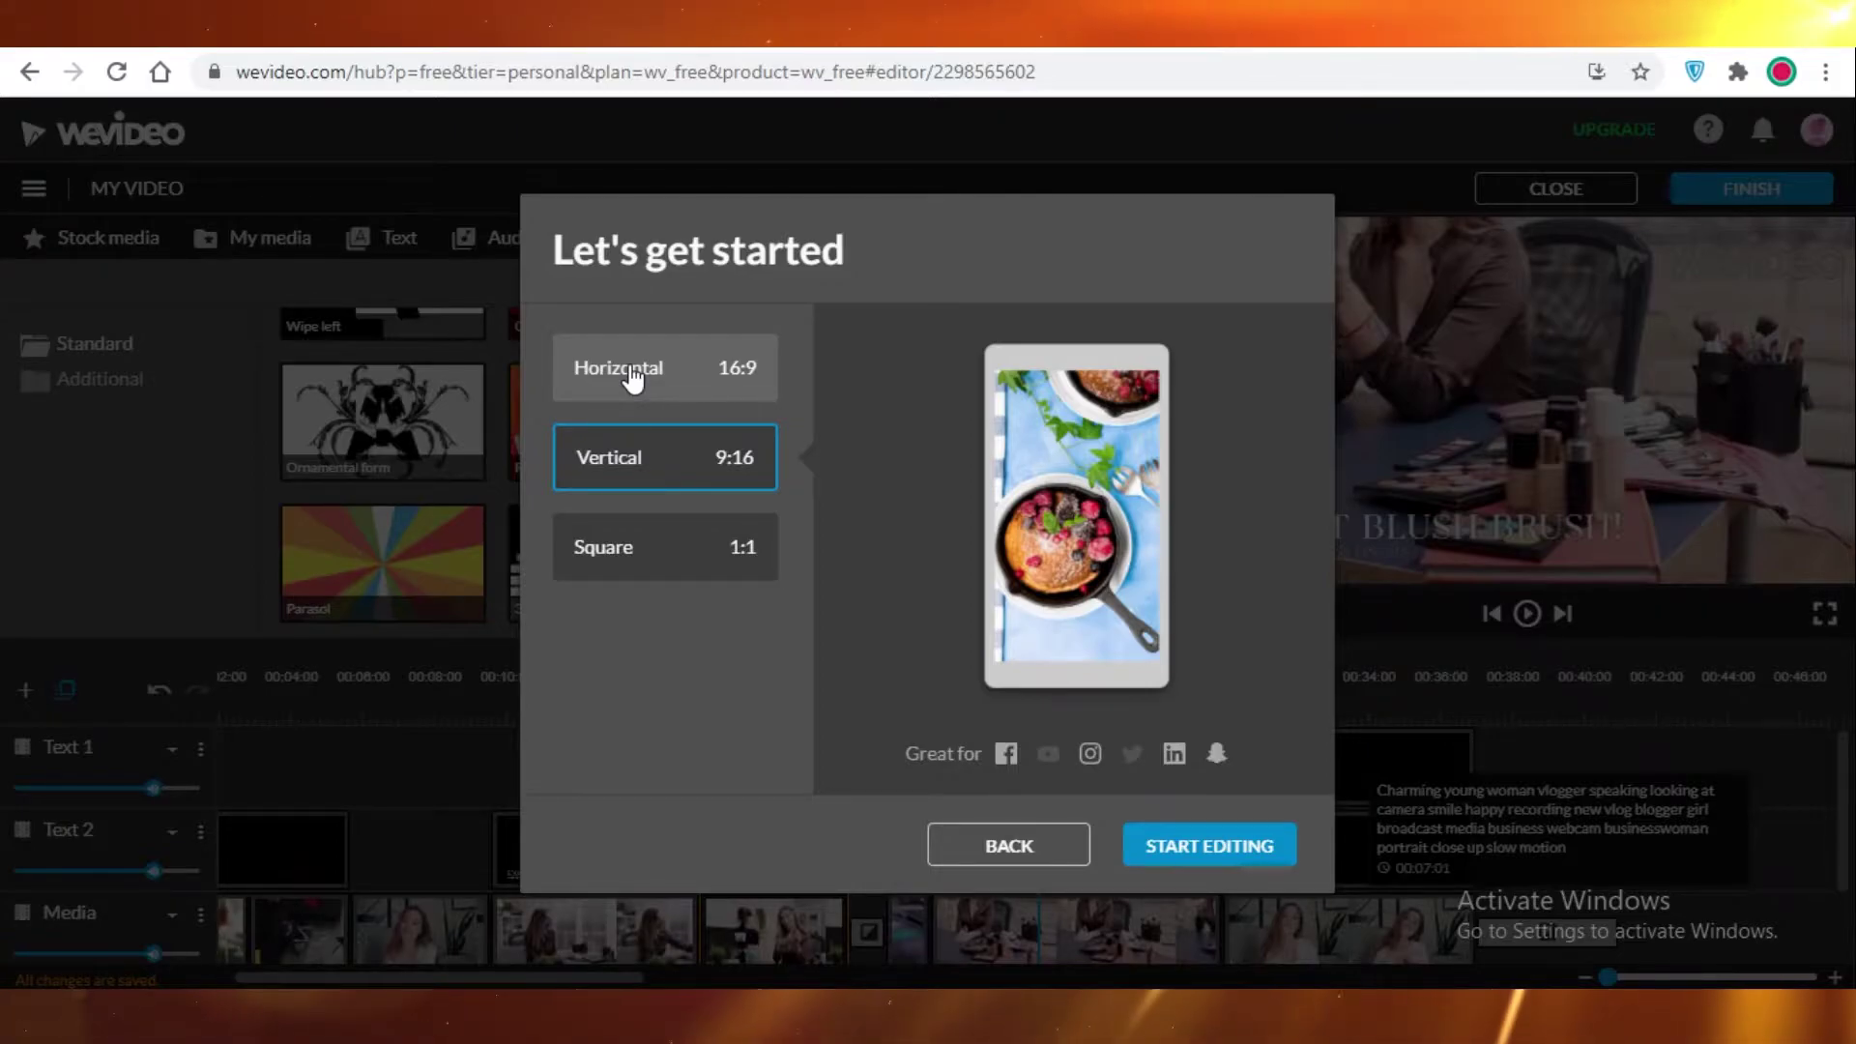
left_click(1178, 849)
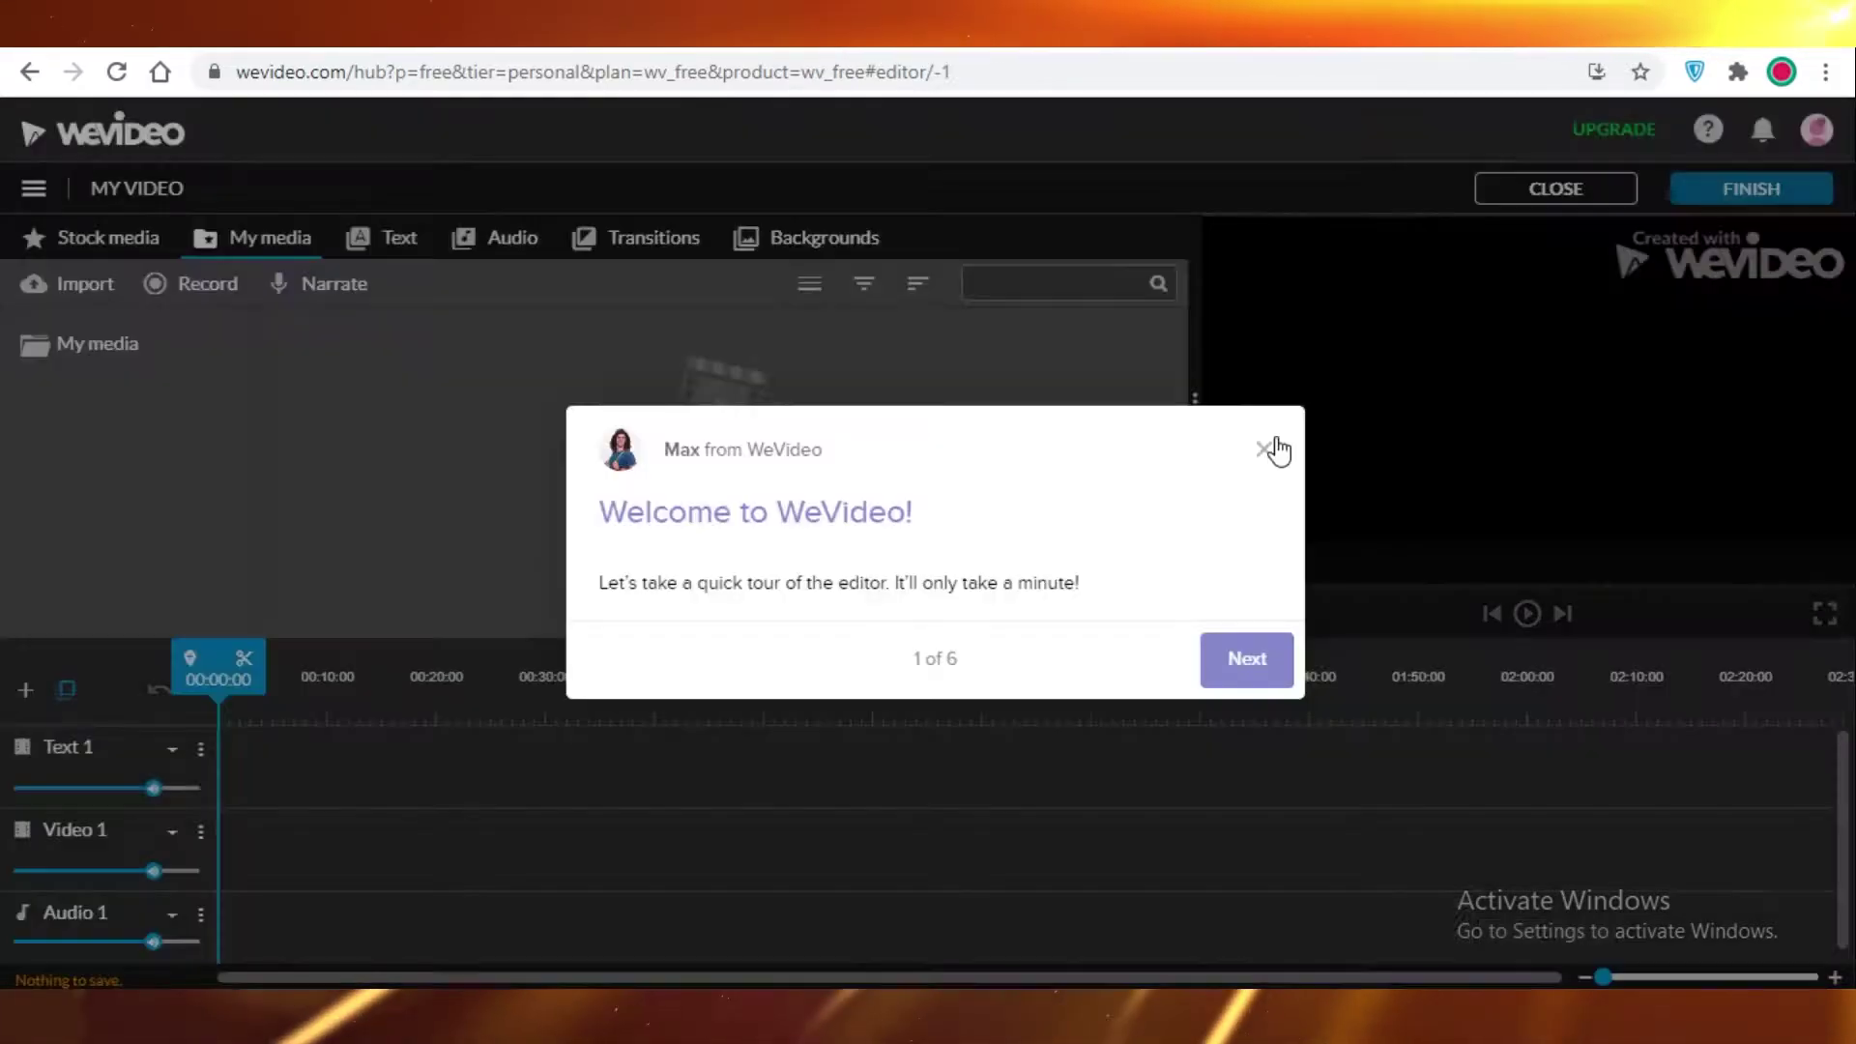
Step: Dismiss the welcome tour and import the 00:21:02 street-dance clip into My media
left_click(1273, 446)
left_click(693, 580)
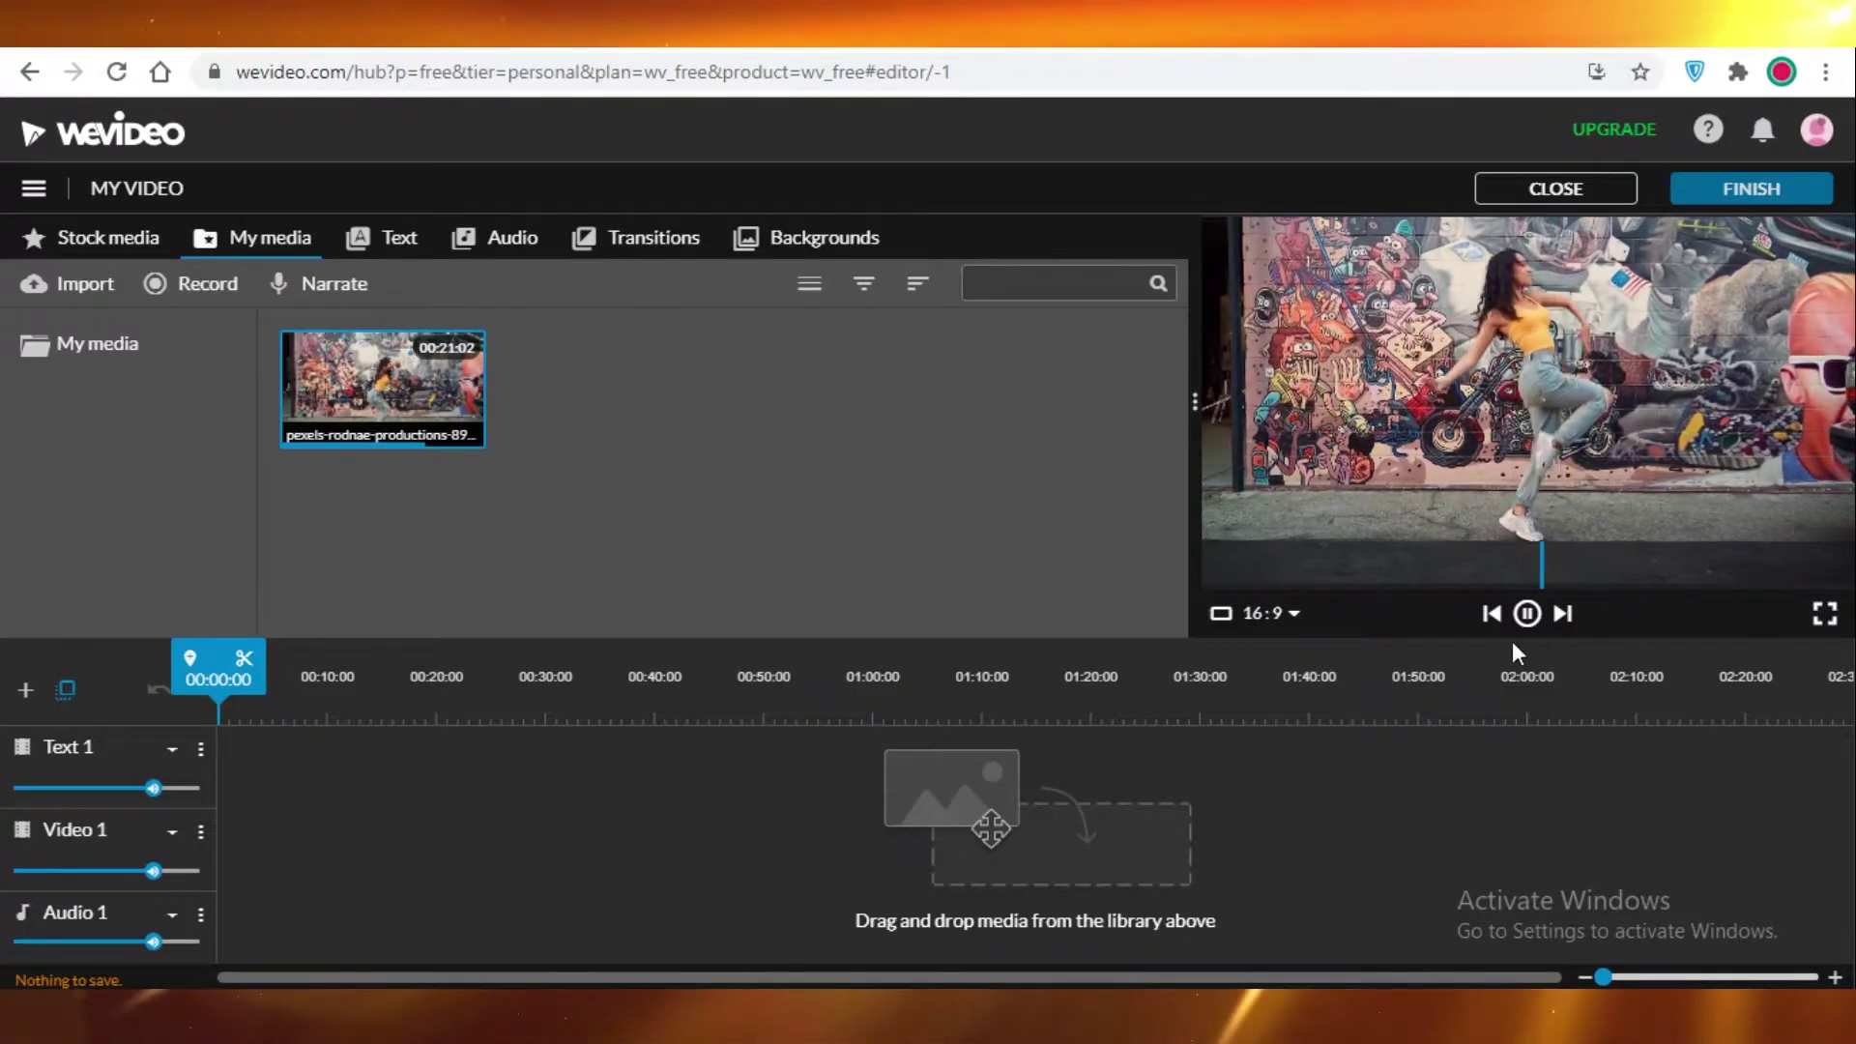
left_click(1527, 614)
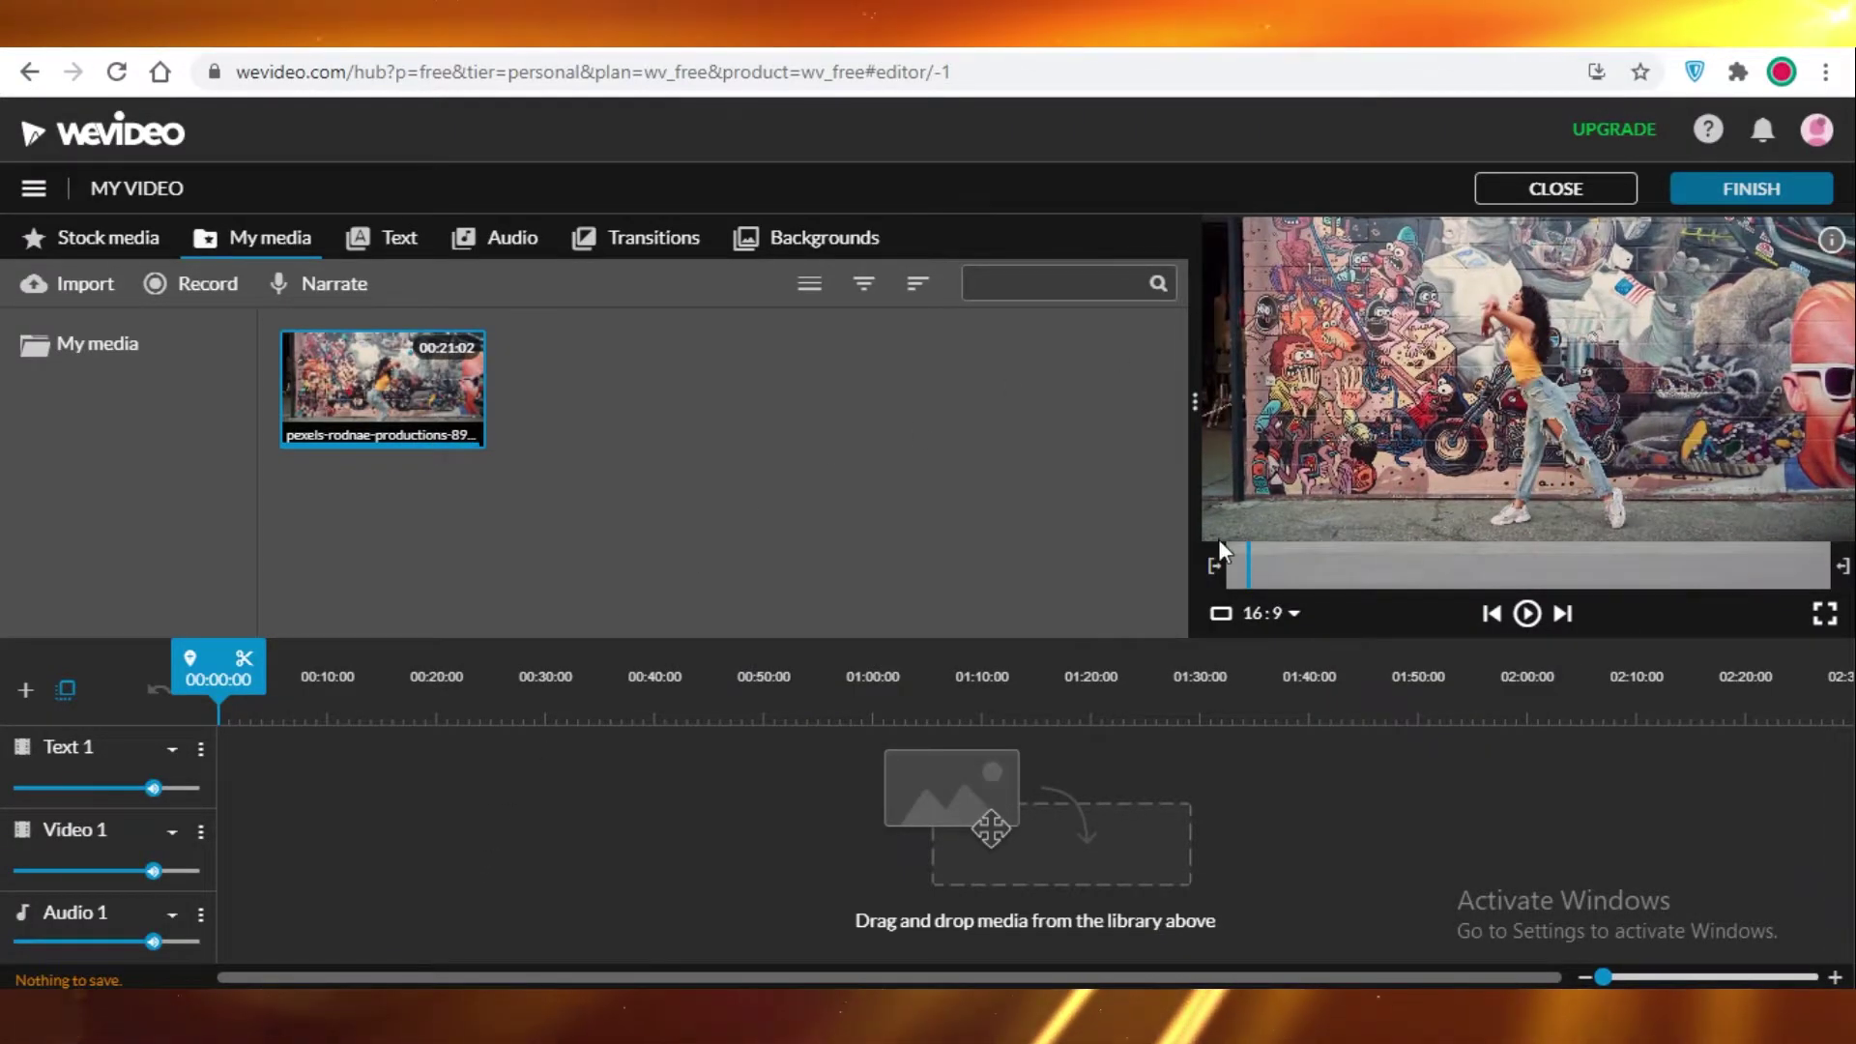
Step: Put the dance clip on Video 1 at the timeline start and trim a little off its end
left_click_drag(383, 386, 266, 843)
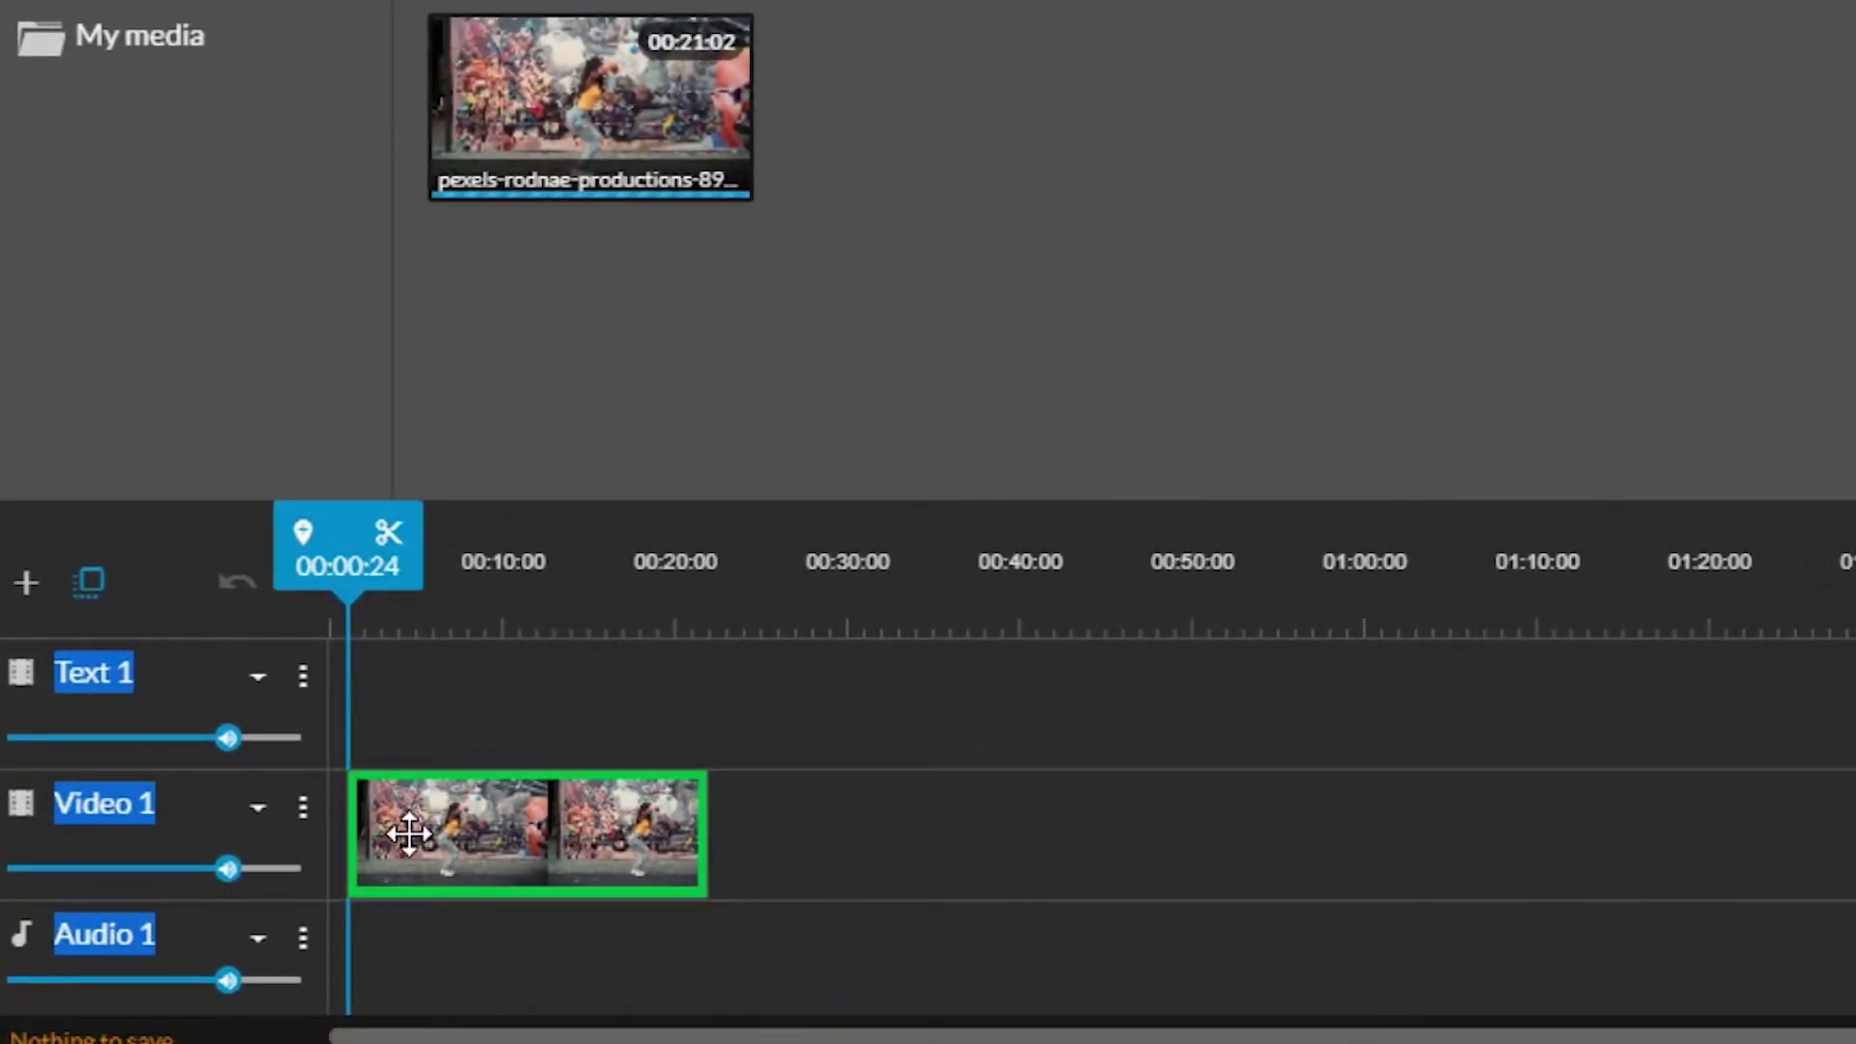
left_click_drag(409, 834, 416, 830)
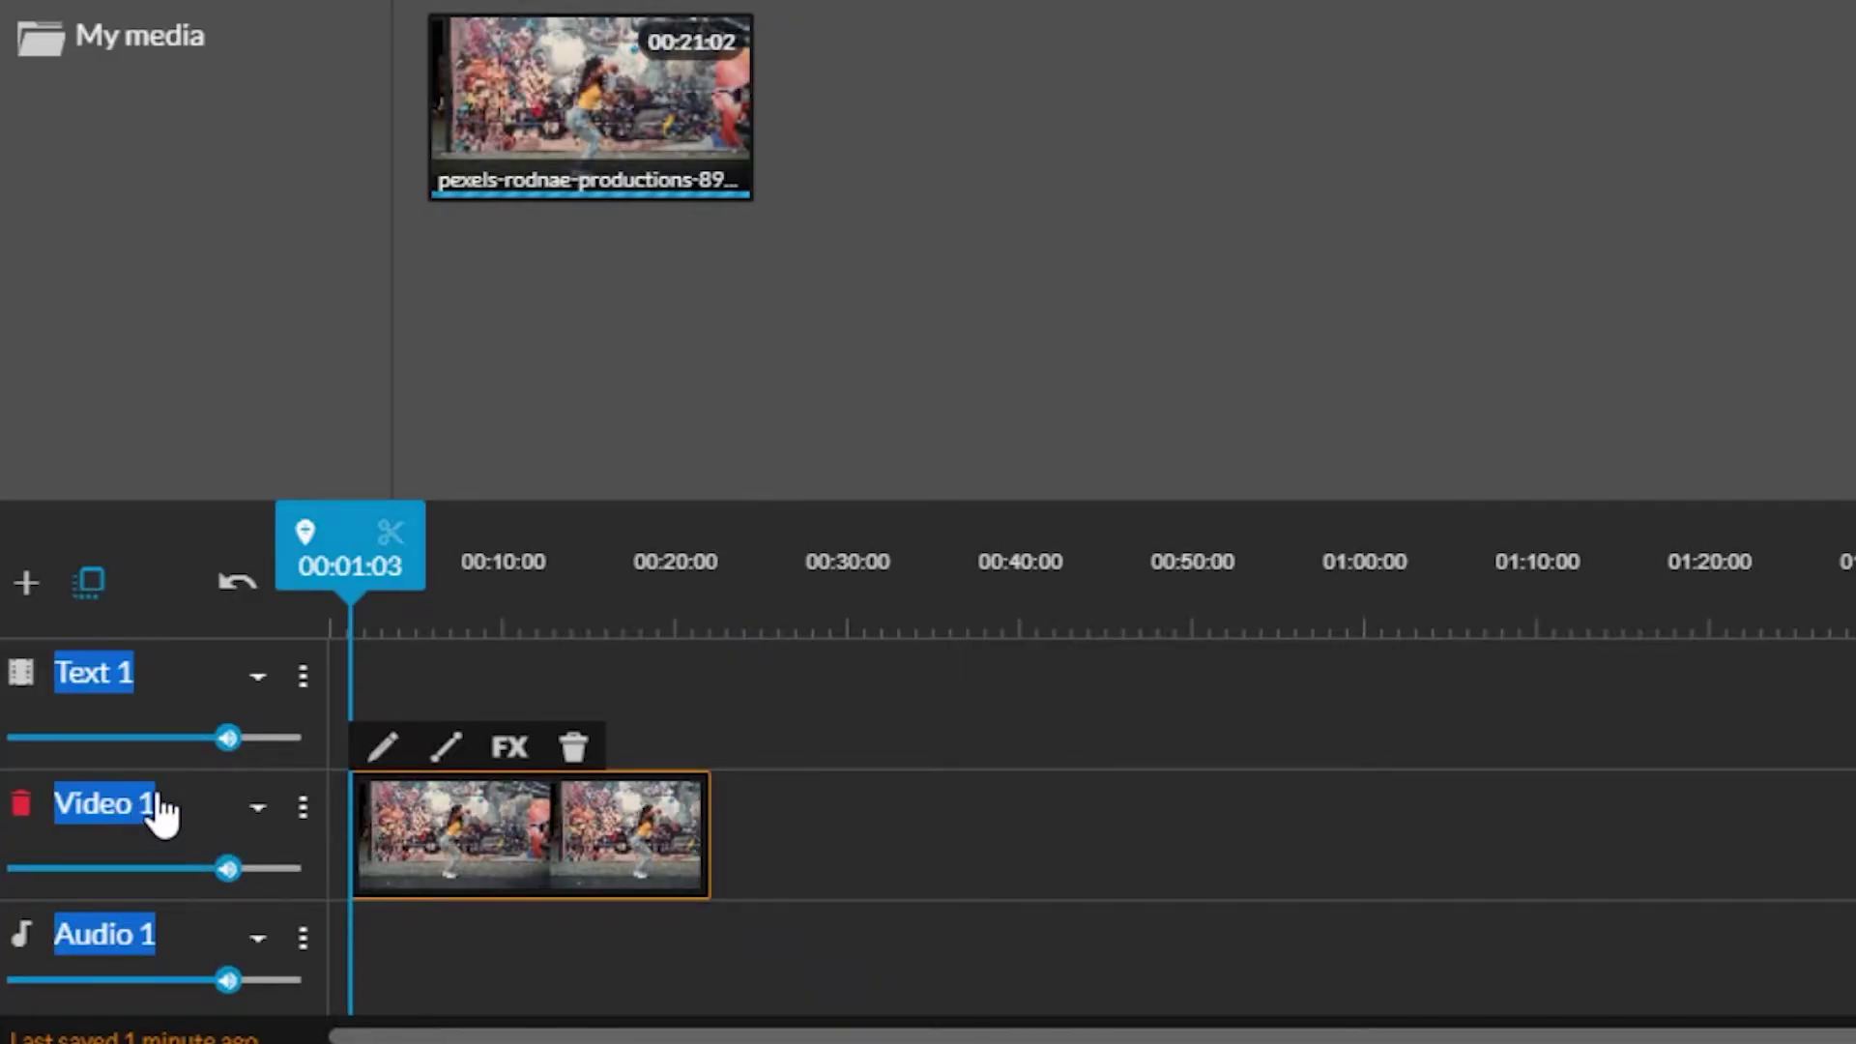
left_click_drag(677, 820, 762, 816)
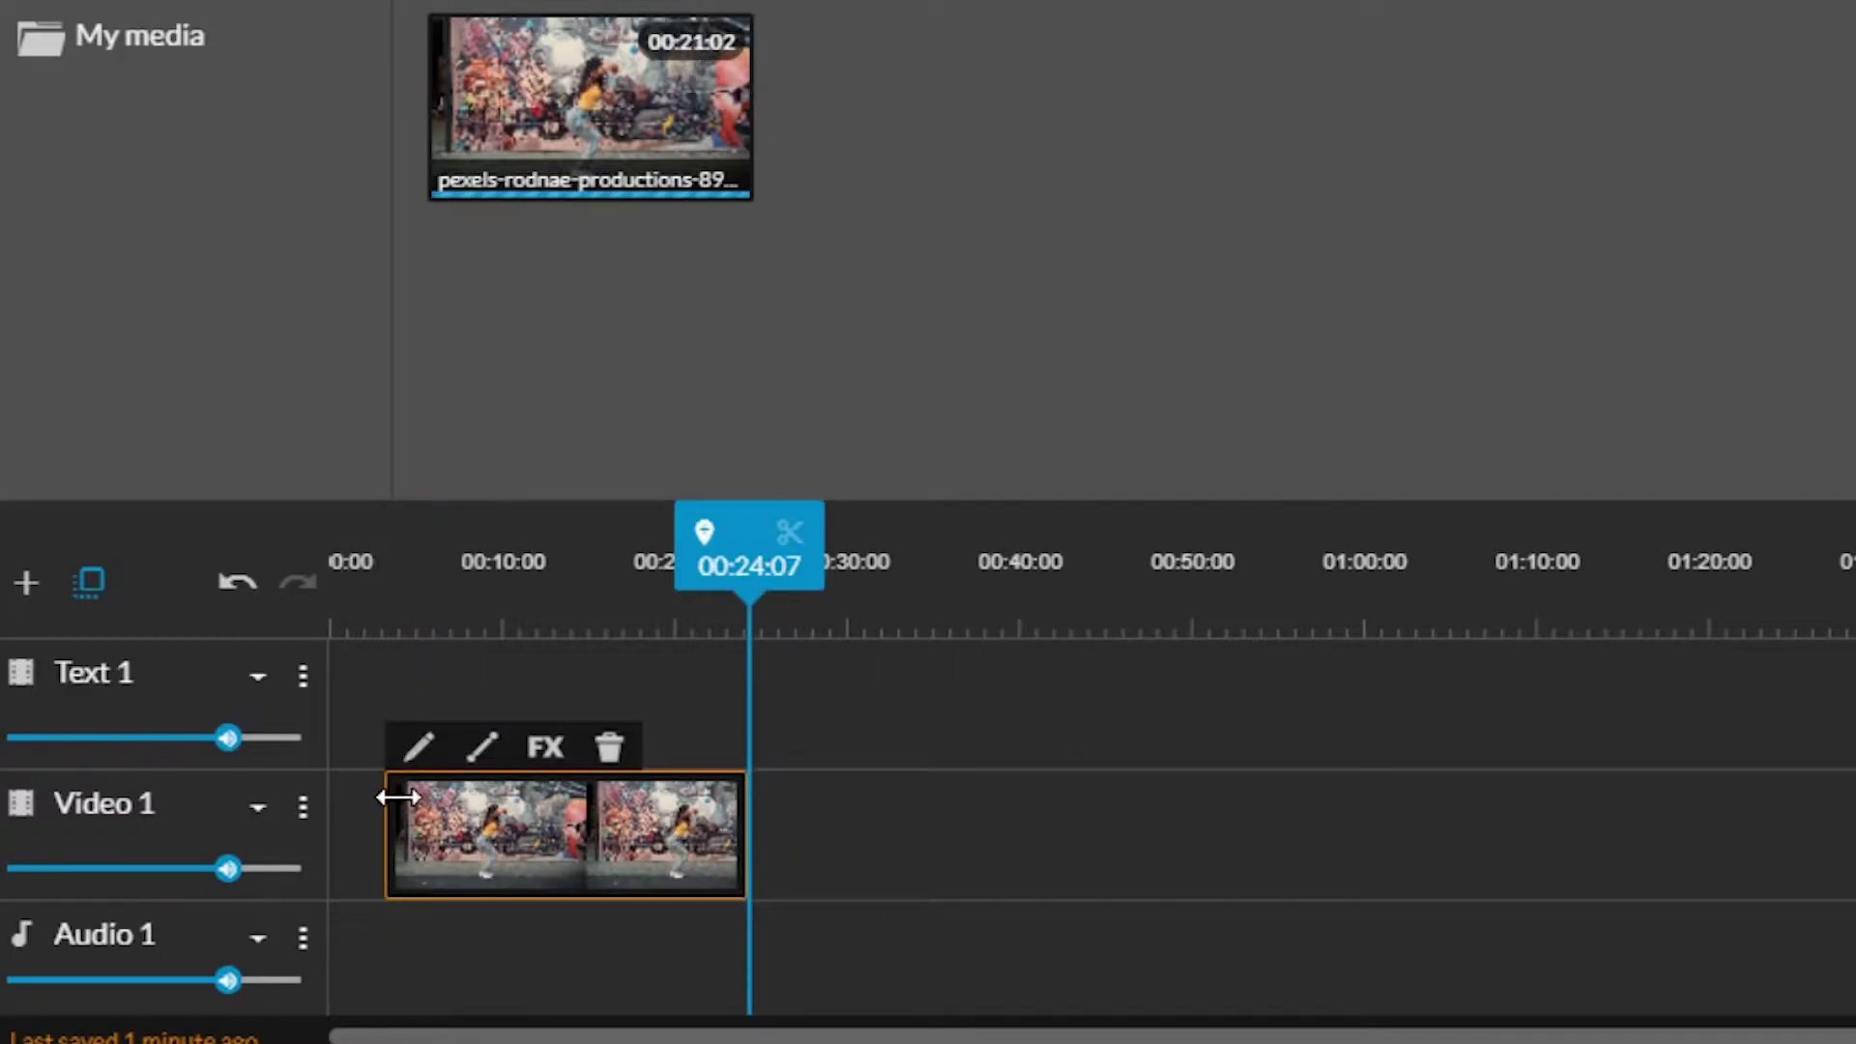
left_click(424, 833)
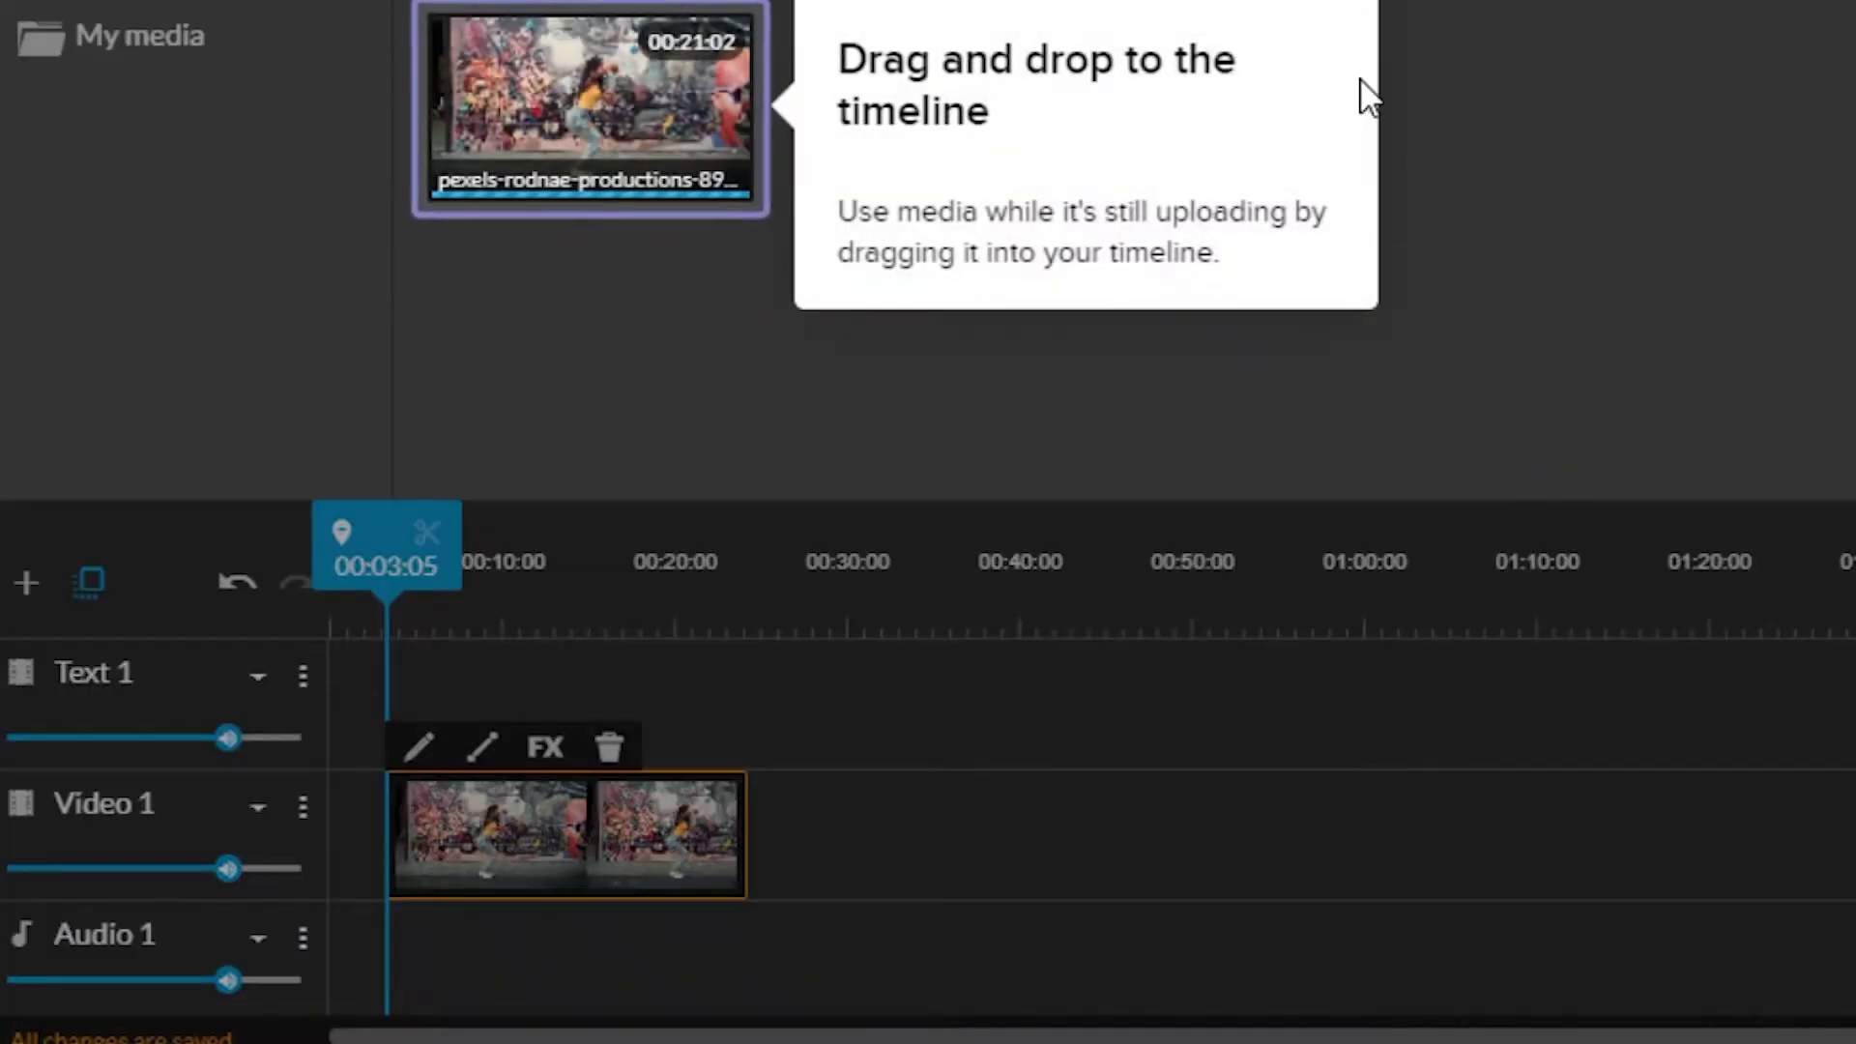
left_click(432, 803)
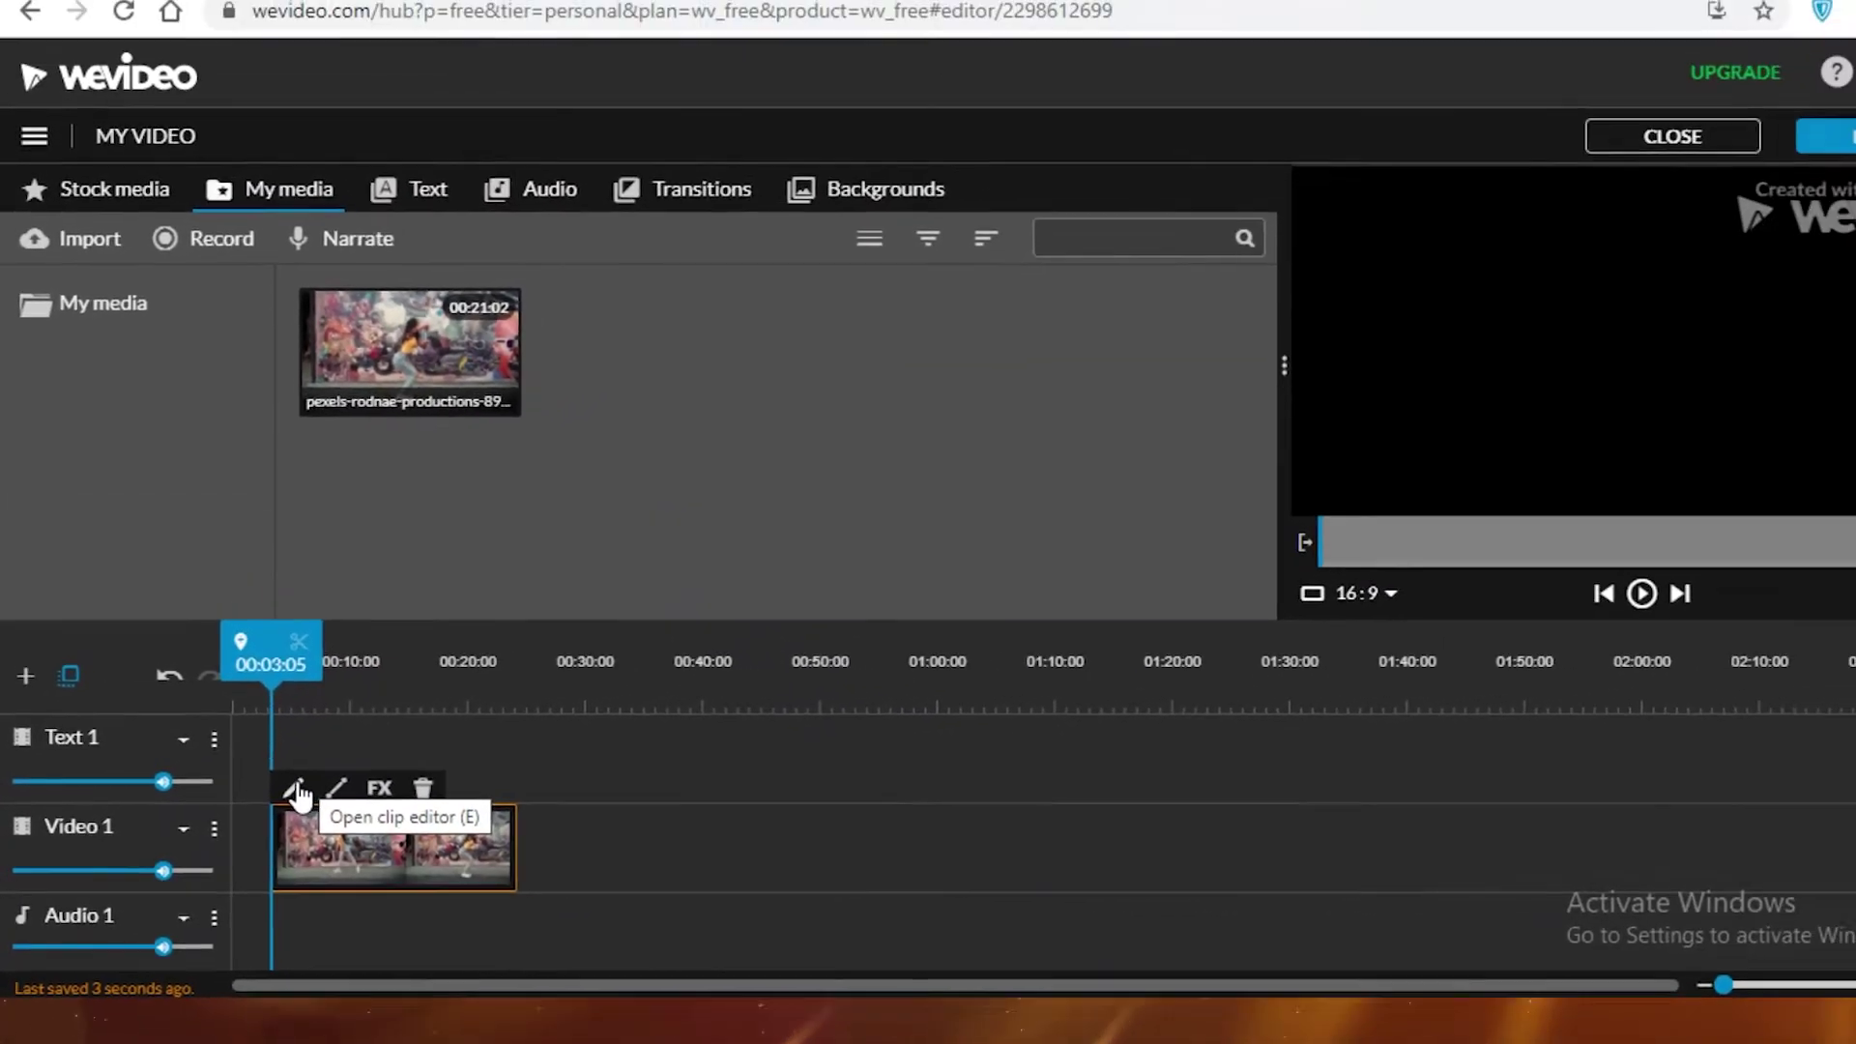
Step: Open the dance clip's settings and try its Transform scale and Animation starting zoom
left_click(296, 789)
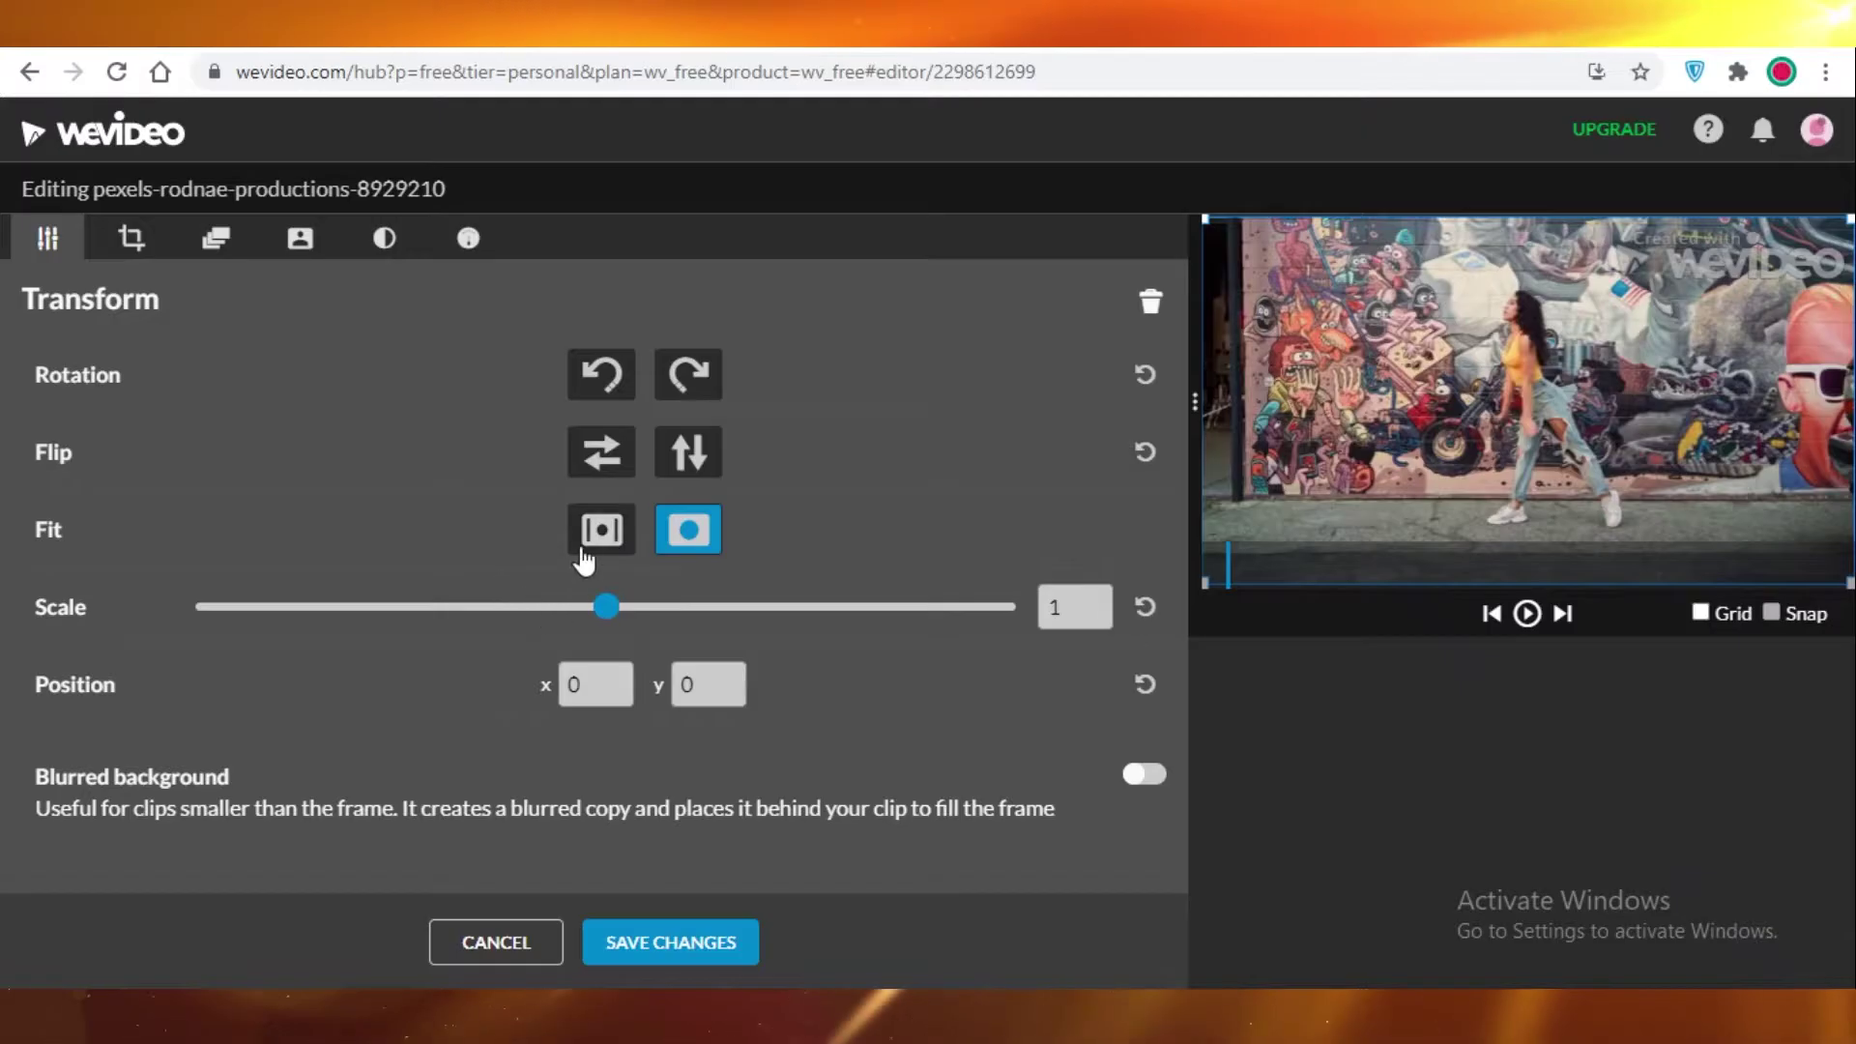
mouse_move(608, 614)
left_mouse_down()
mouse_move(663, 614)
mouse_move(573, 614)
left_mouse_up()
left_click(130, 239)
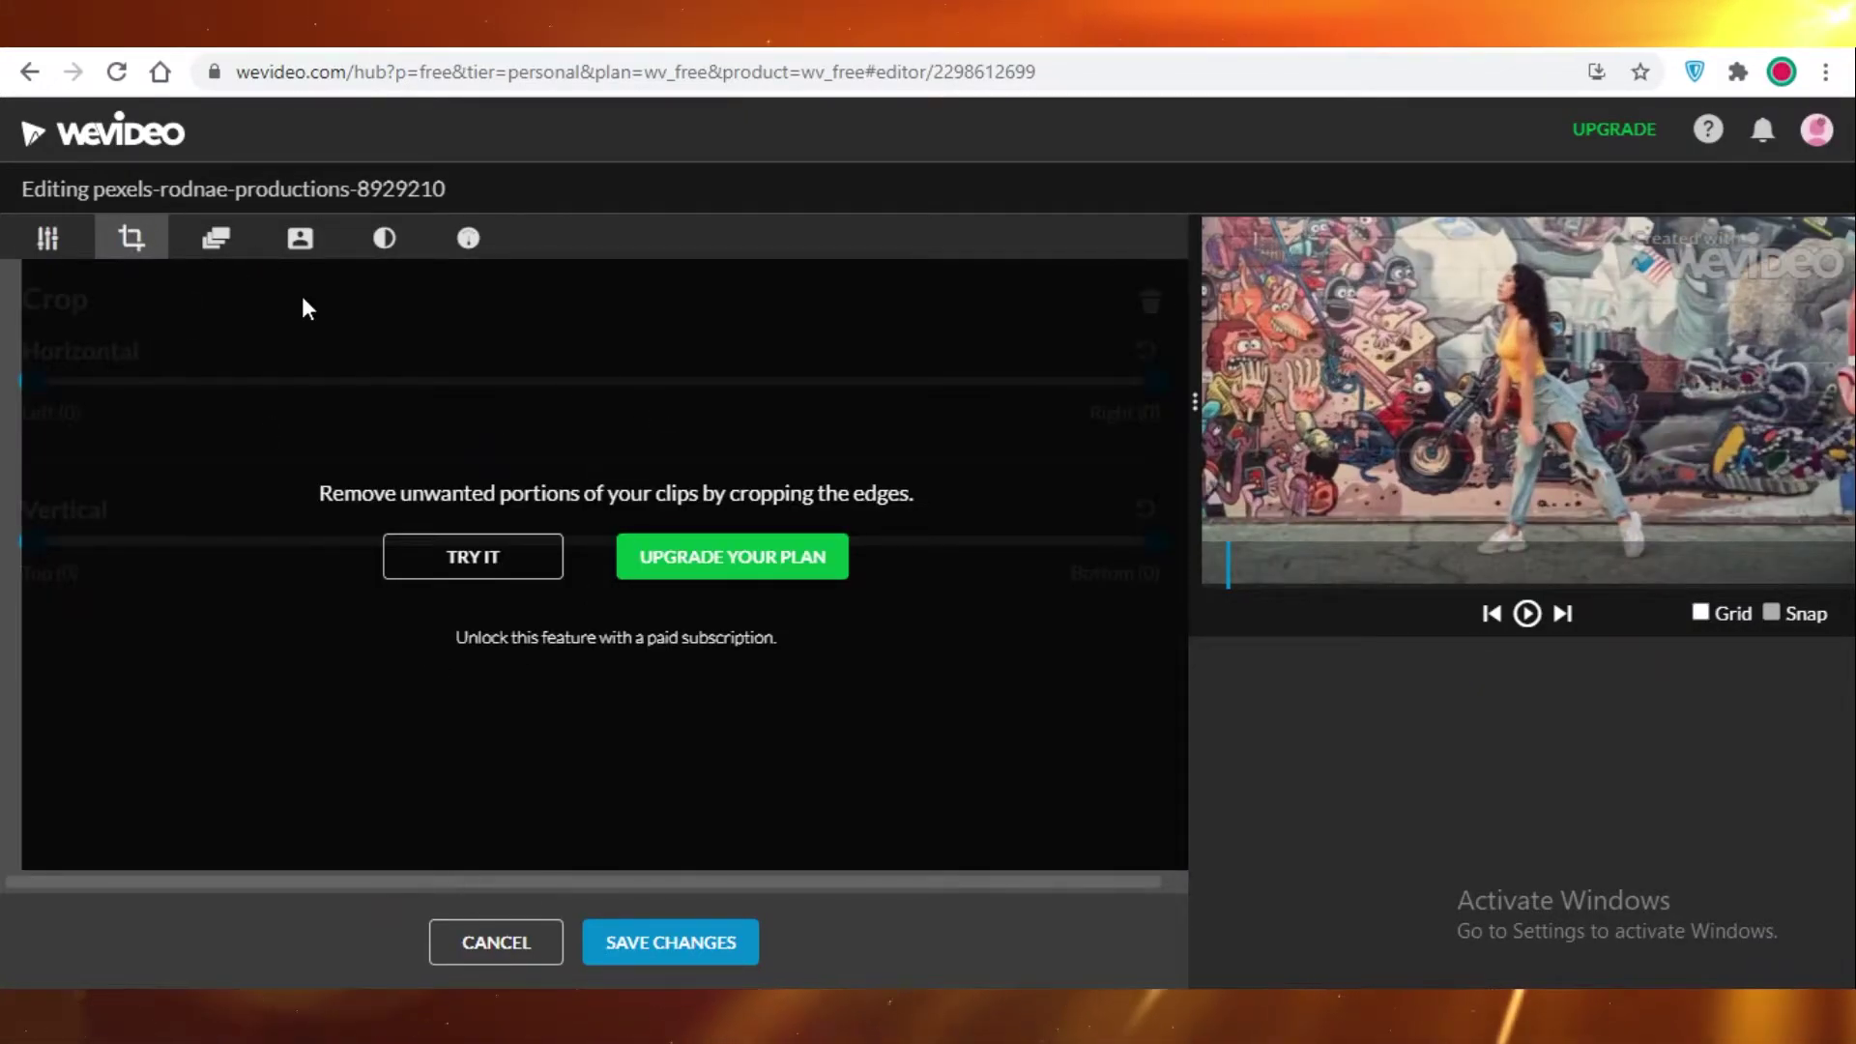
left_click(215, 238)
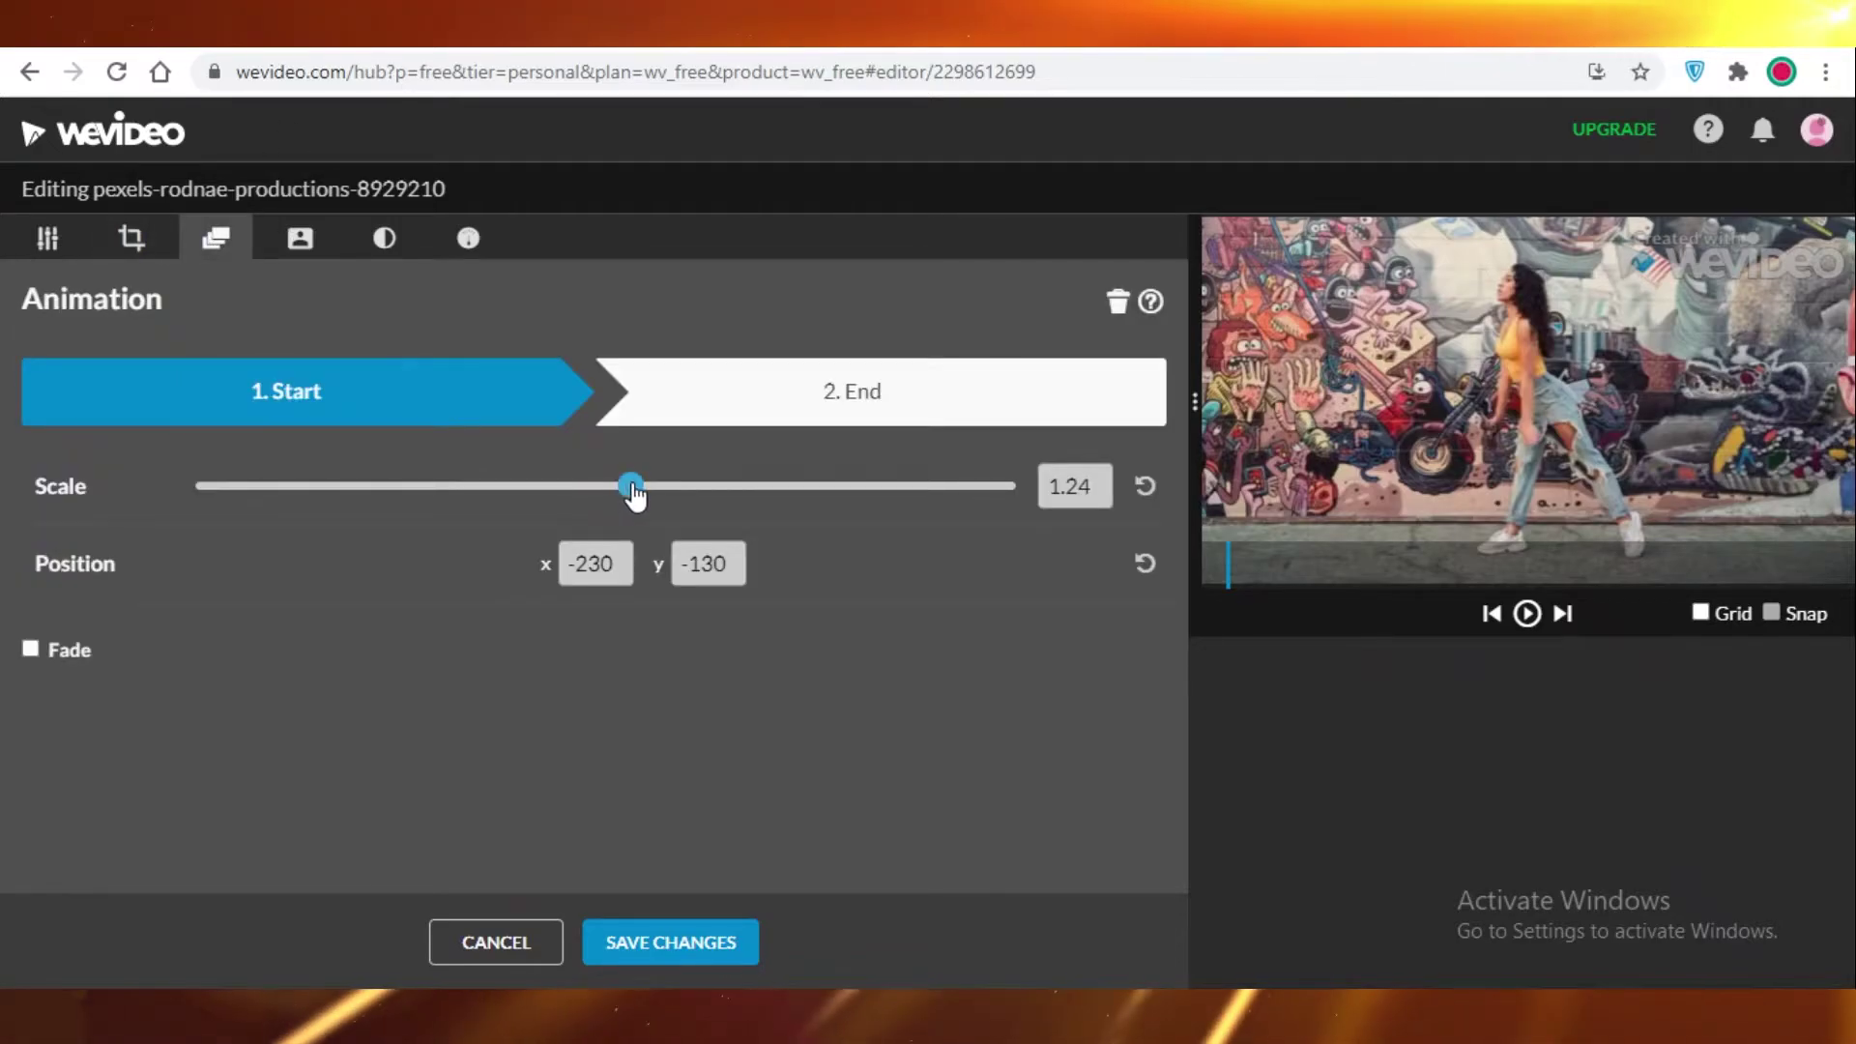
mouse_move(636, 495)
left_mouse_down()
mouse_move(668, 491)
mouse_move(607, 492)
mouse_move(627, 493)
left_mouse_up()
left_click(300, 238)
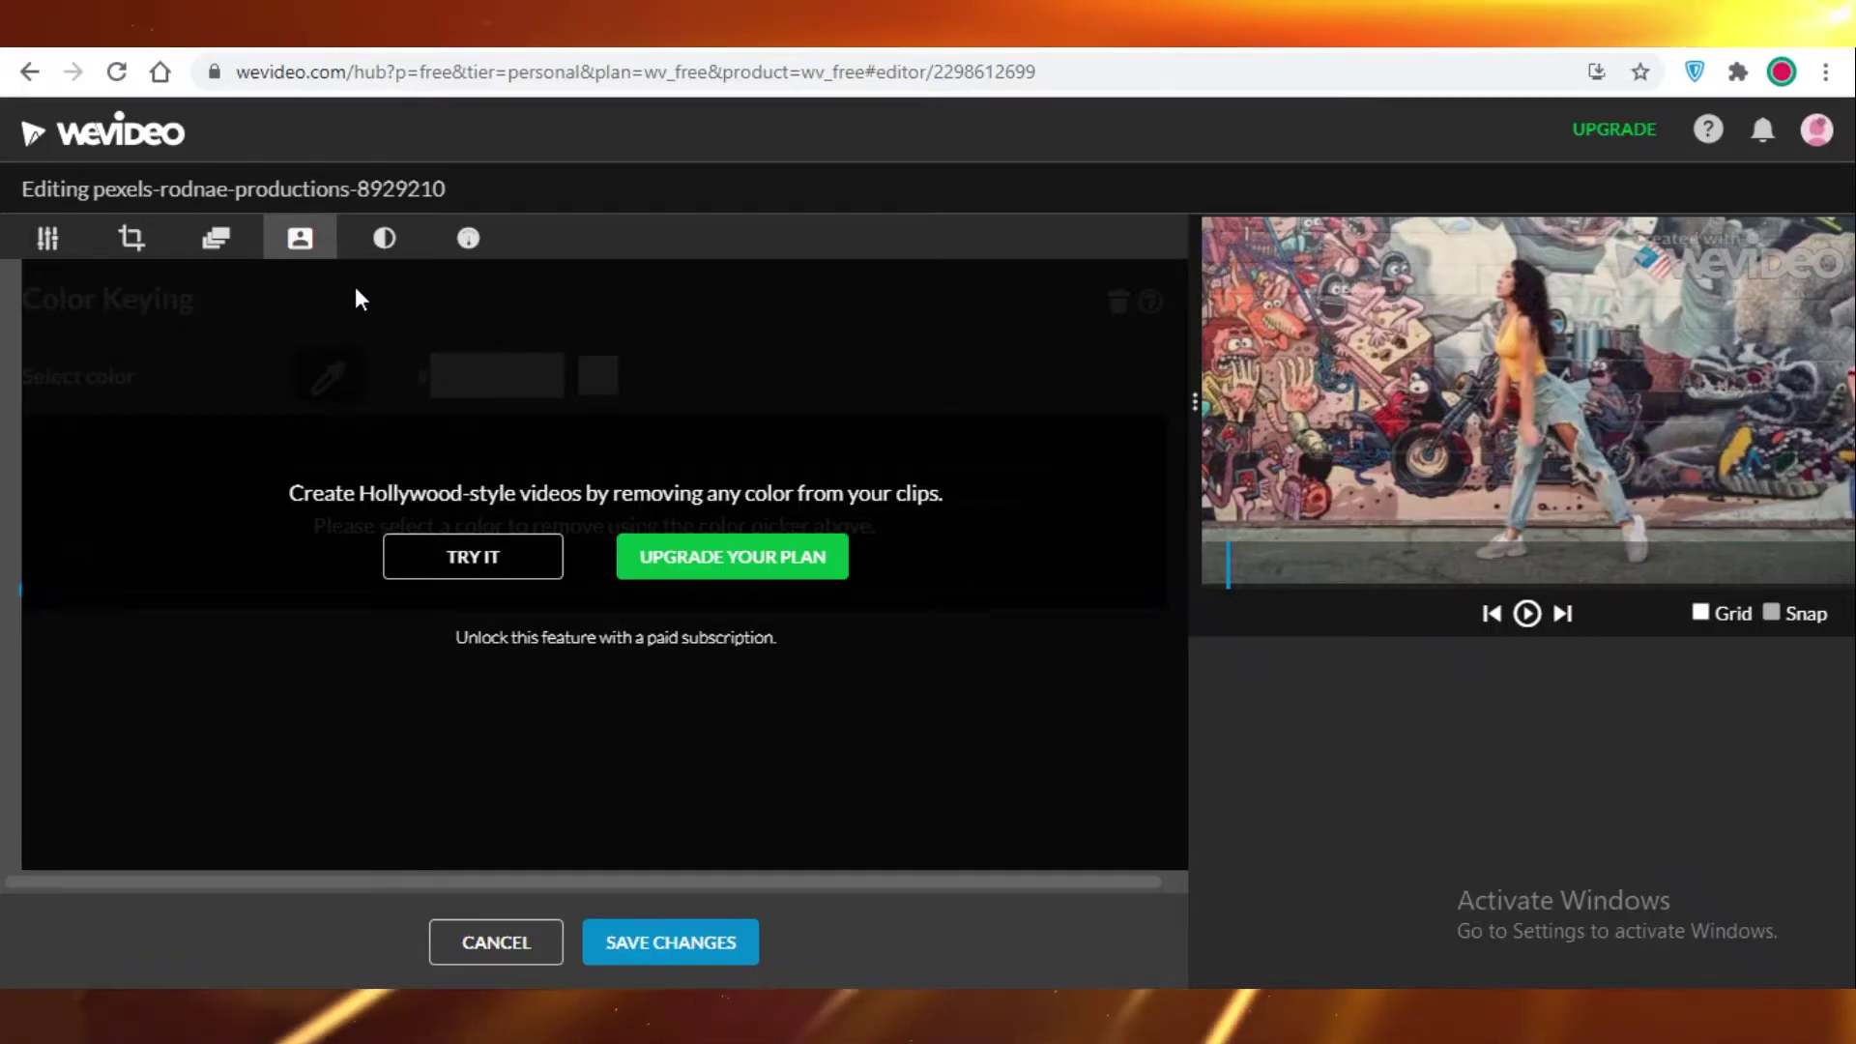
Step: Set Brightness 6, Contrast -9 and Saturation 4 for the clip and save
left_click(387, 249)
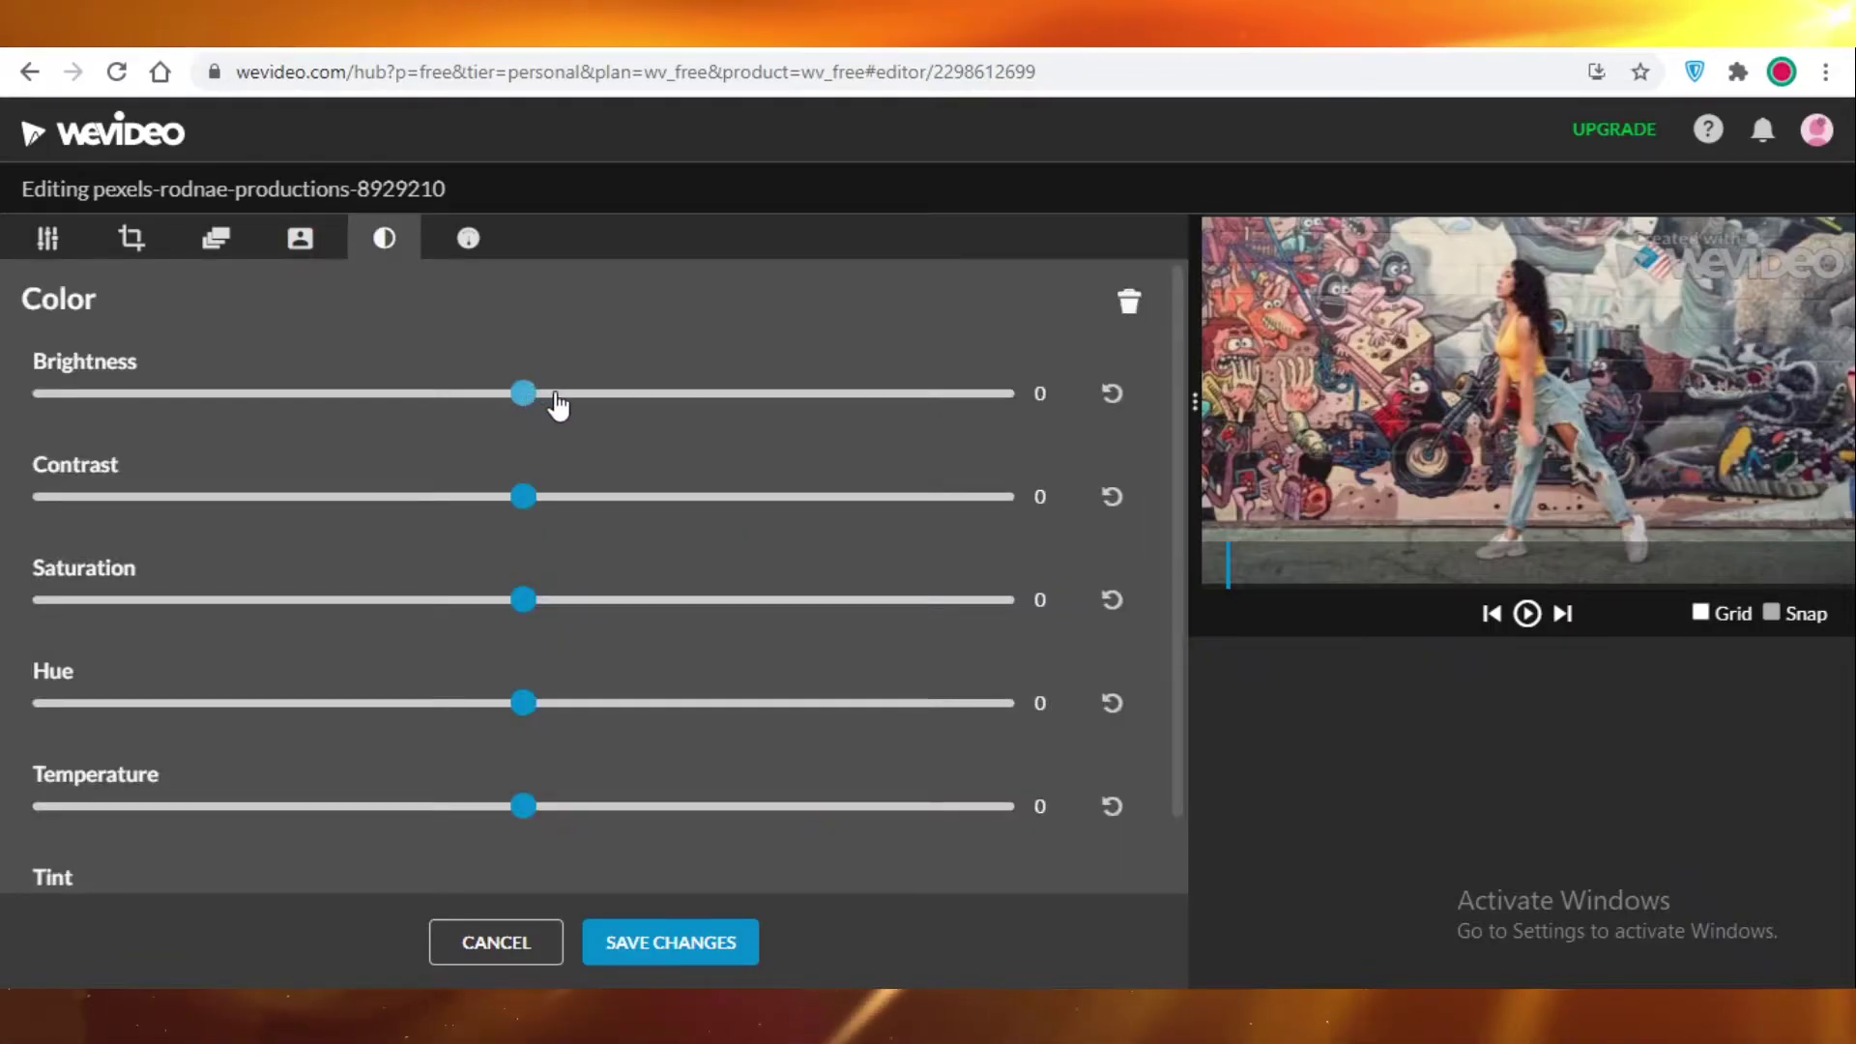
left_click_drag(559, 406, 578, 401)
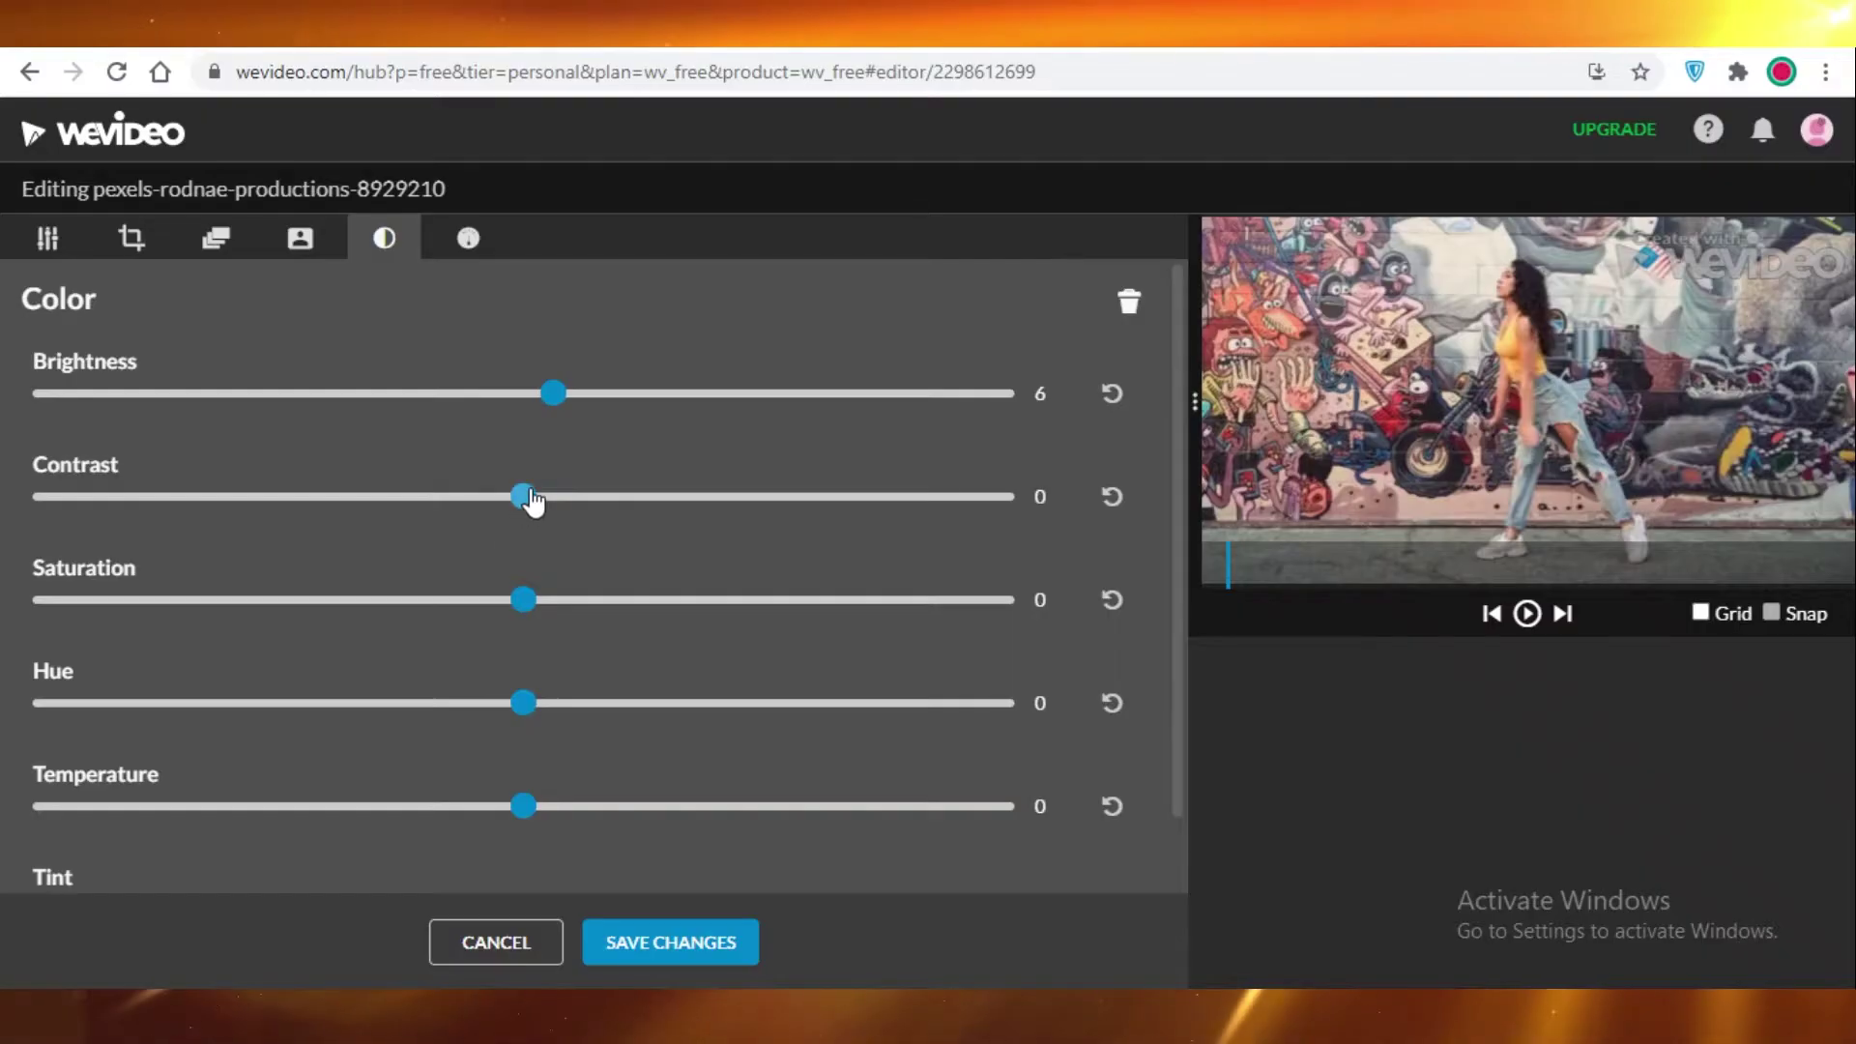
left_click_drag(528, 497, 743, 501)
left_click_drag(497, 510, 439, 513)
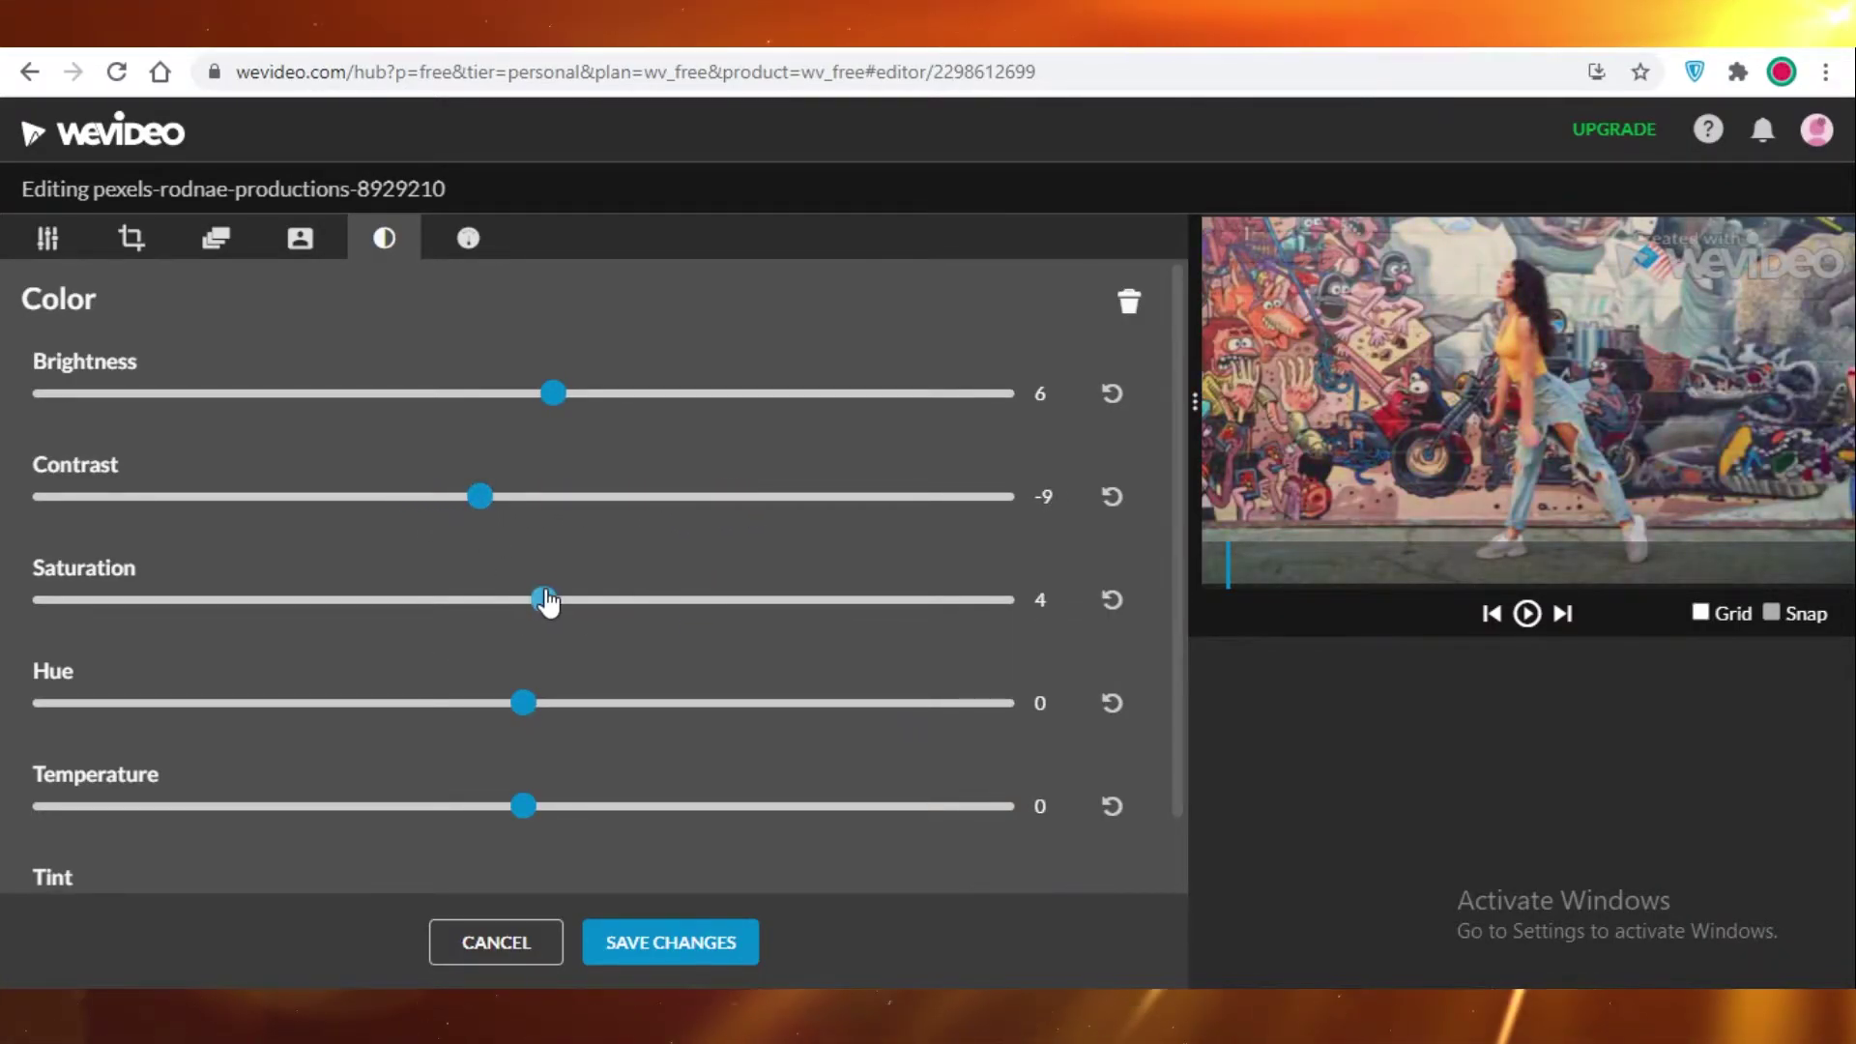
left_click_drag(547, 602, 705, 616)
left_click(642, 942)
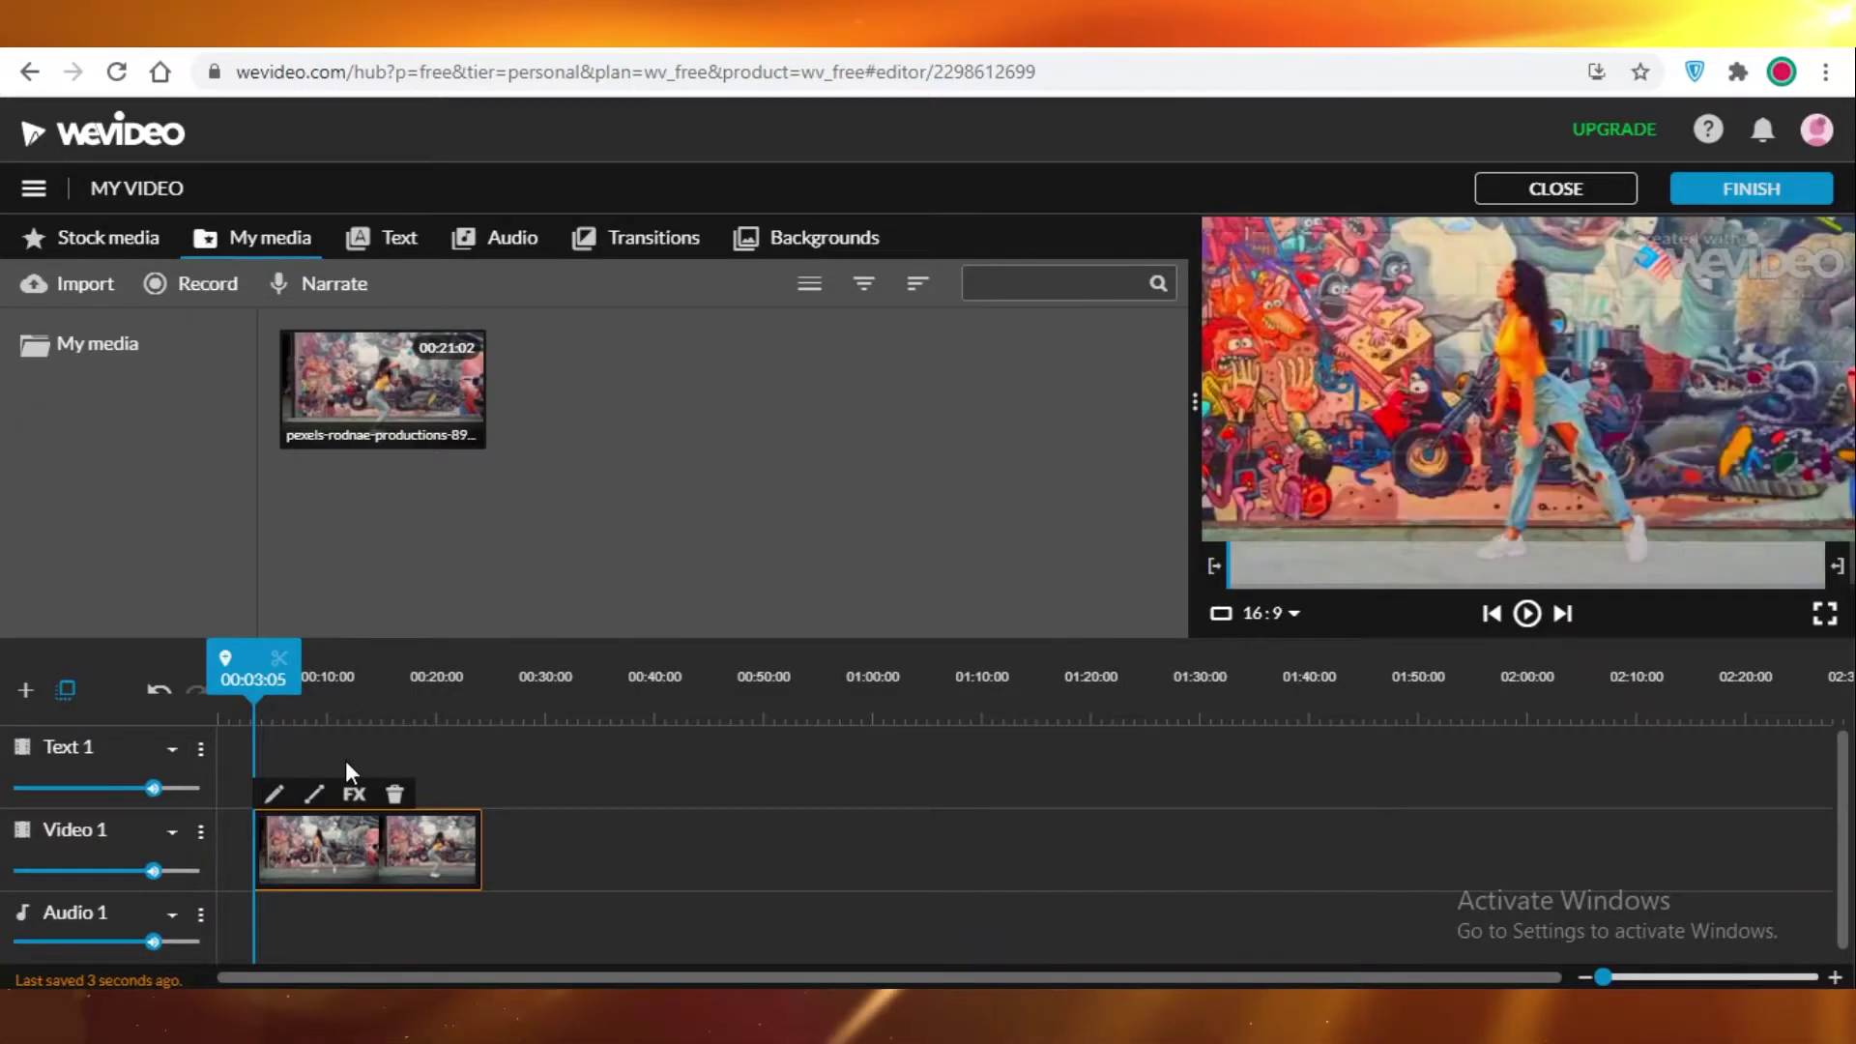
Step: Add the Mysterious Hip Hop free-music track to Audio 1
left_click(493, 236)
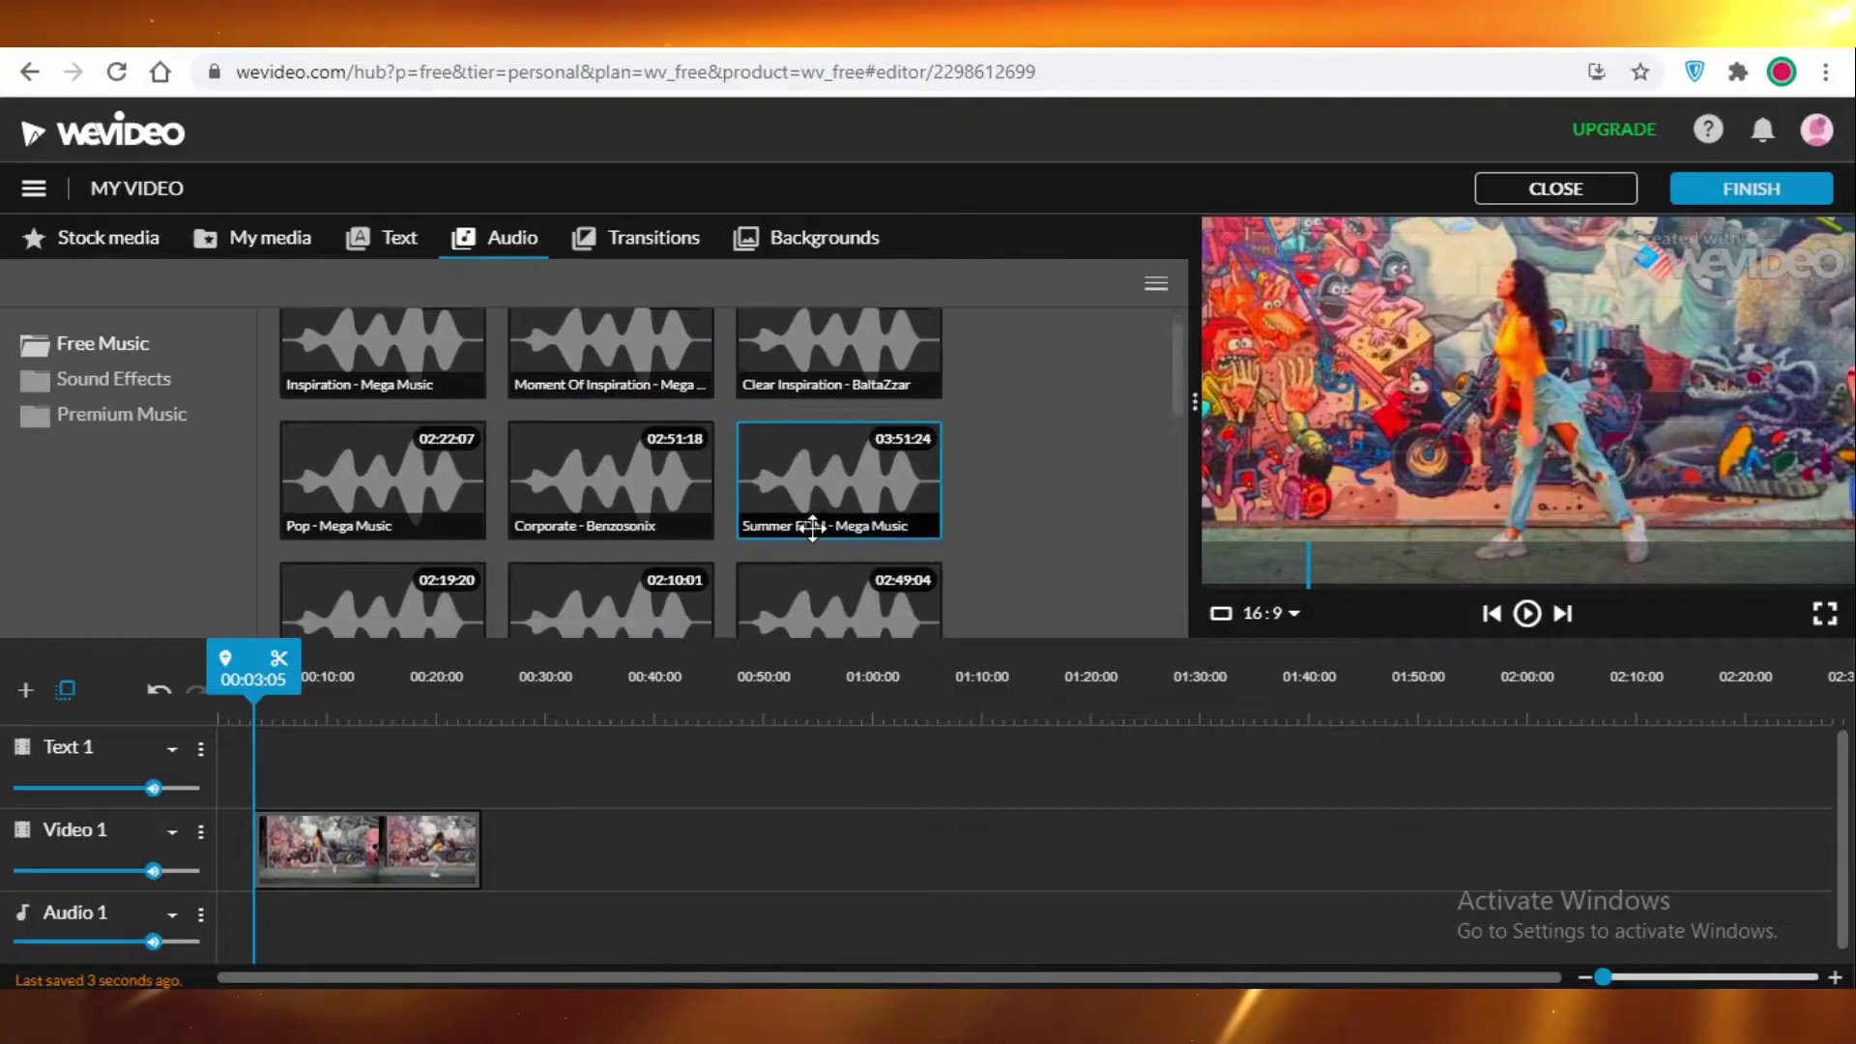
scroll(812, 527, "down", 4)
scroll(646, 598, "down", 1)
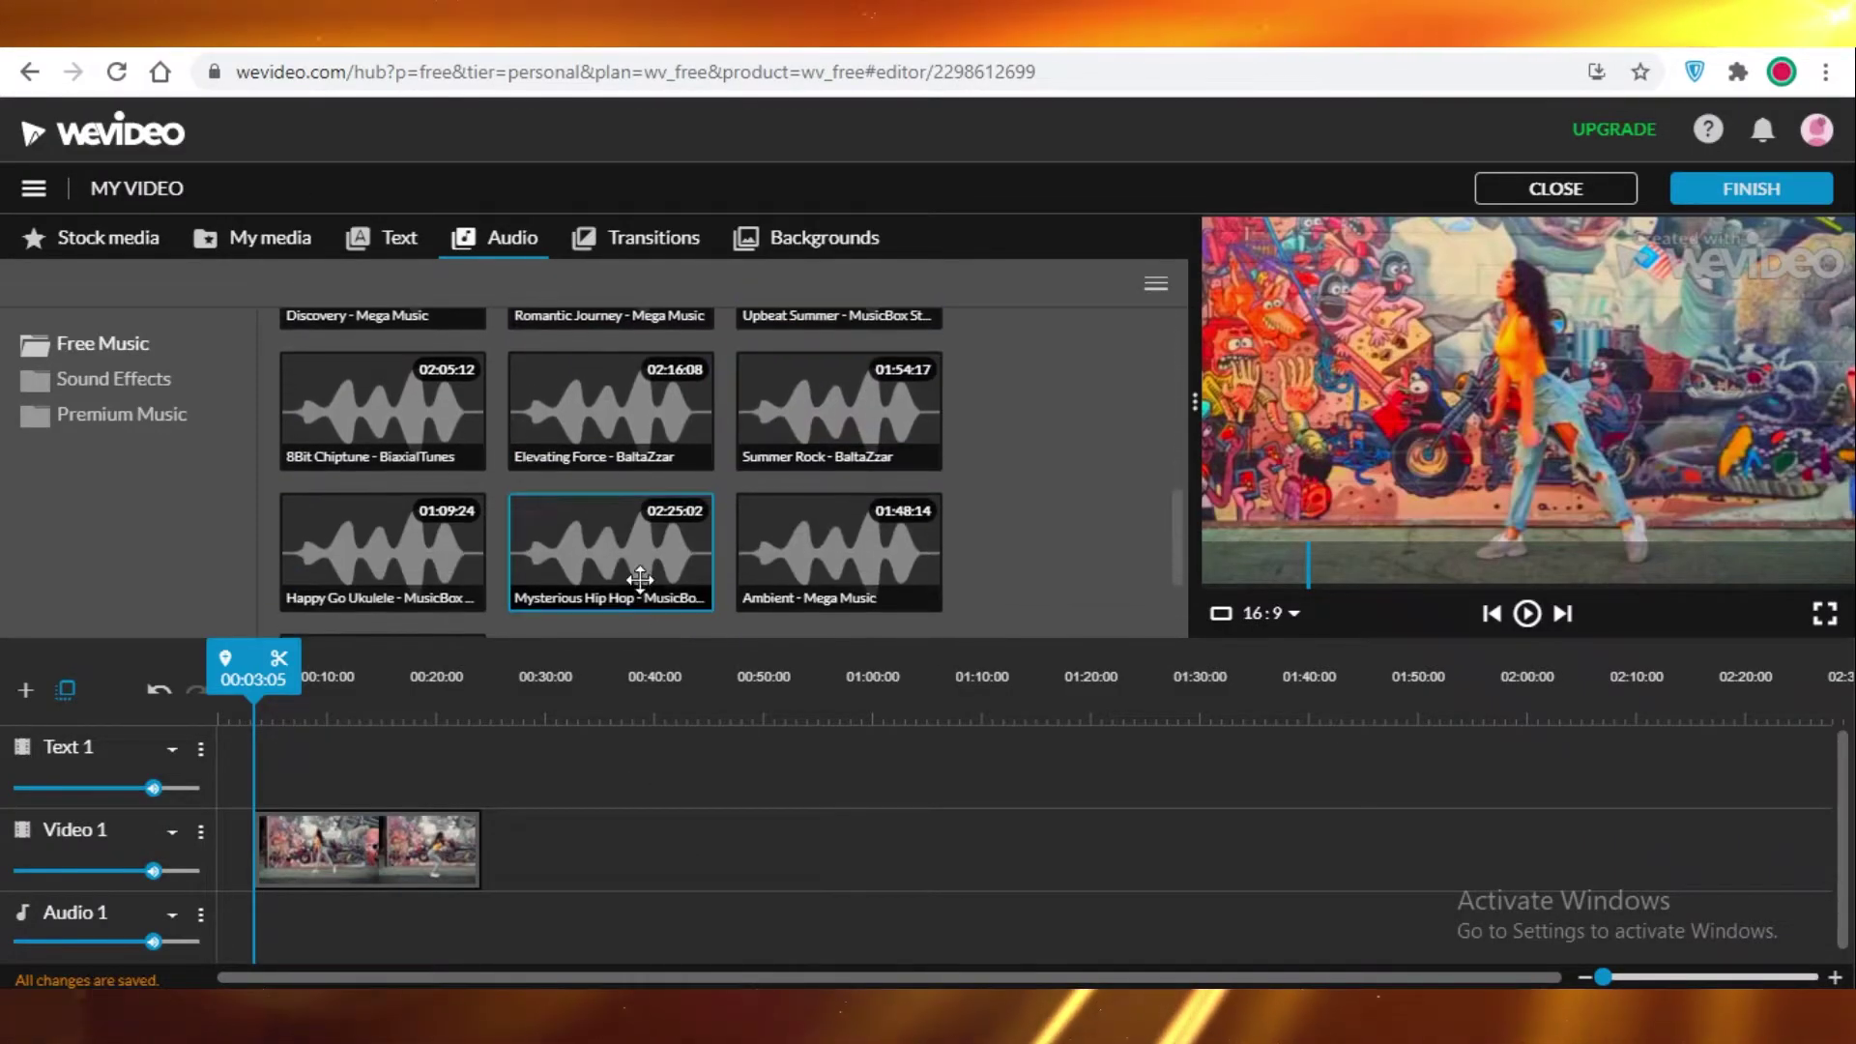
left_click_drag(612, 539, 264, 919)
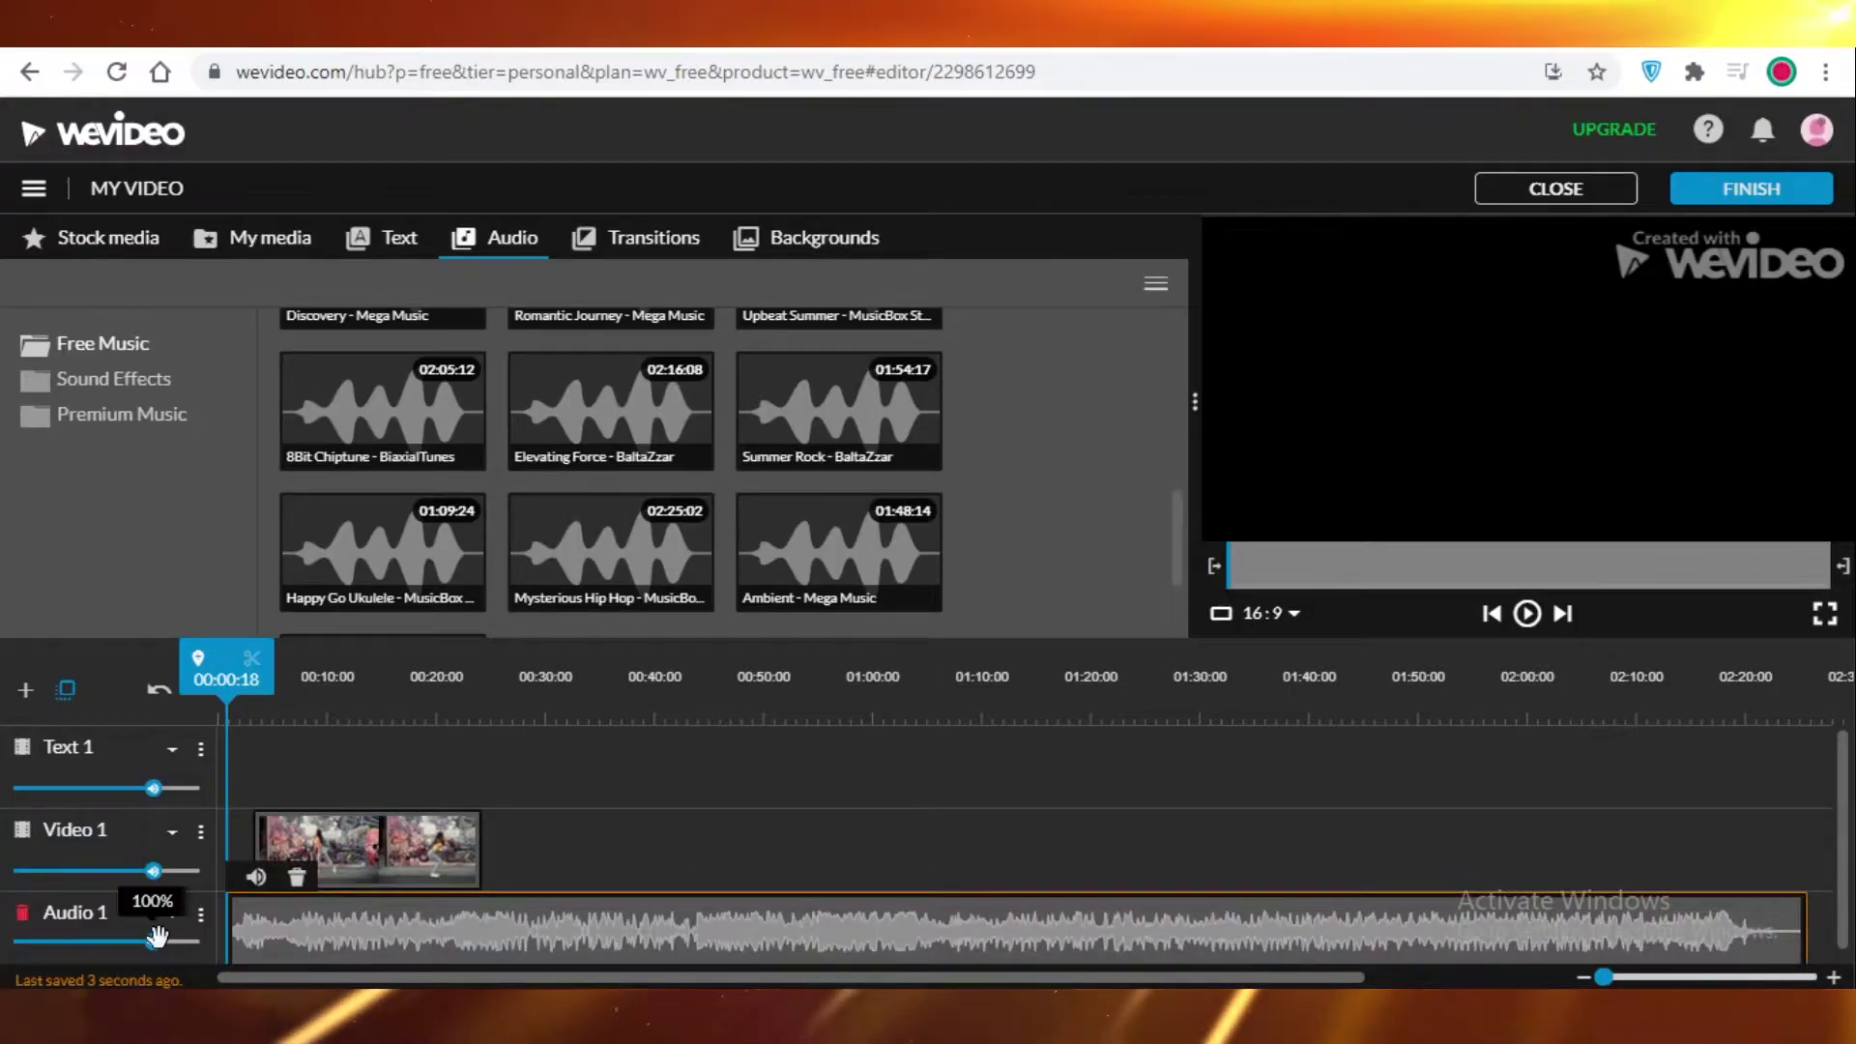
Step: Lower the music to 60%, cut it to about 17 seconds, and start the dance clip later
left_click_drag(153, 943, 31, 943)
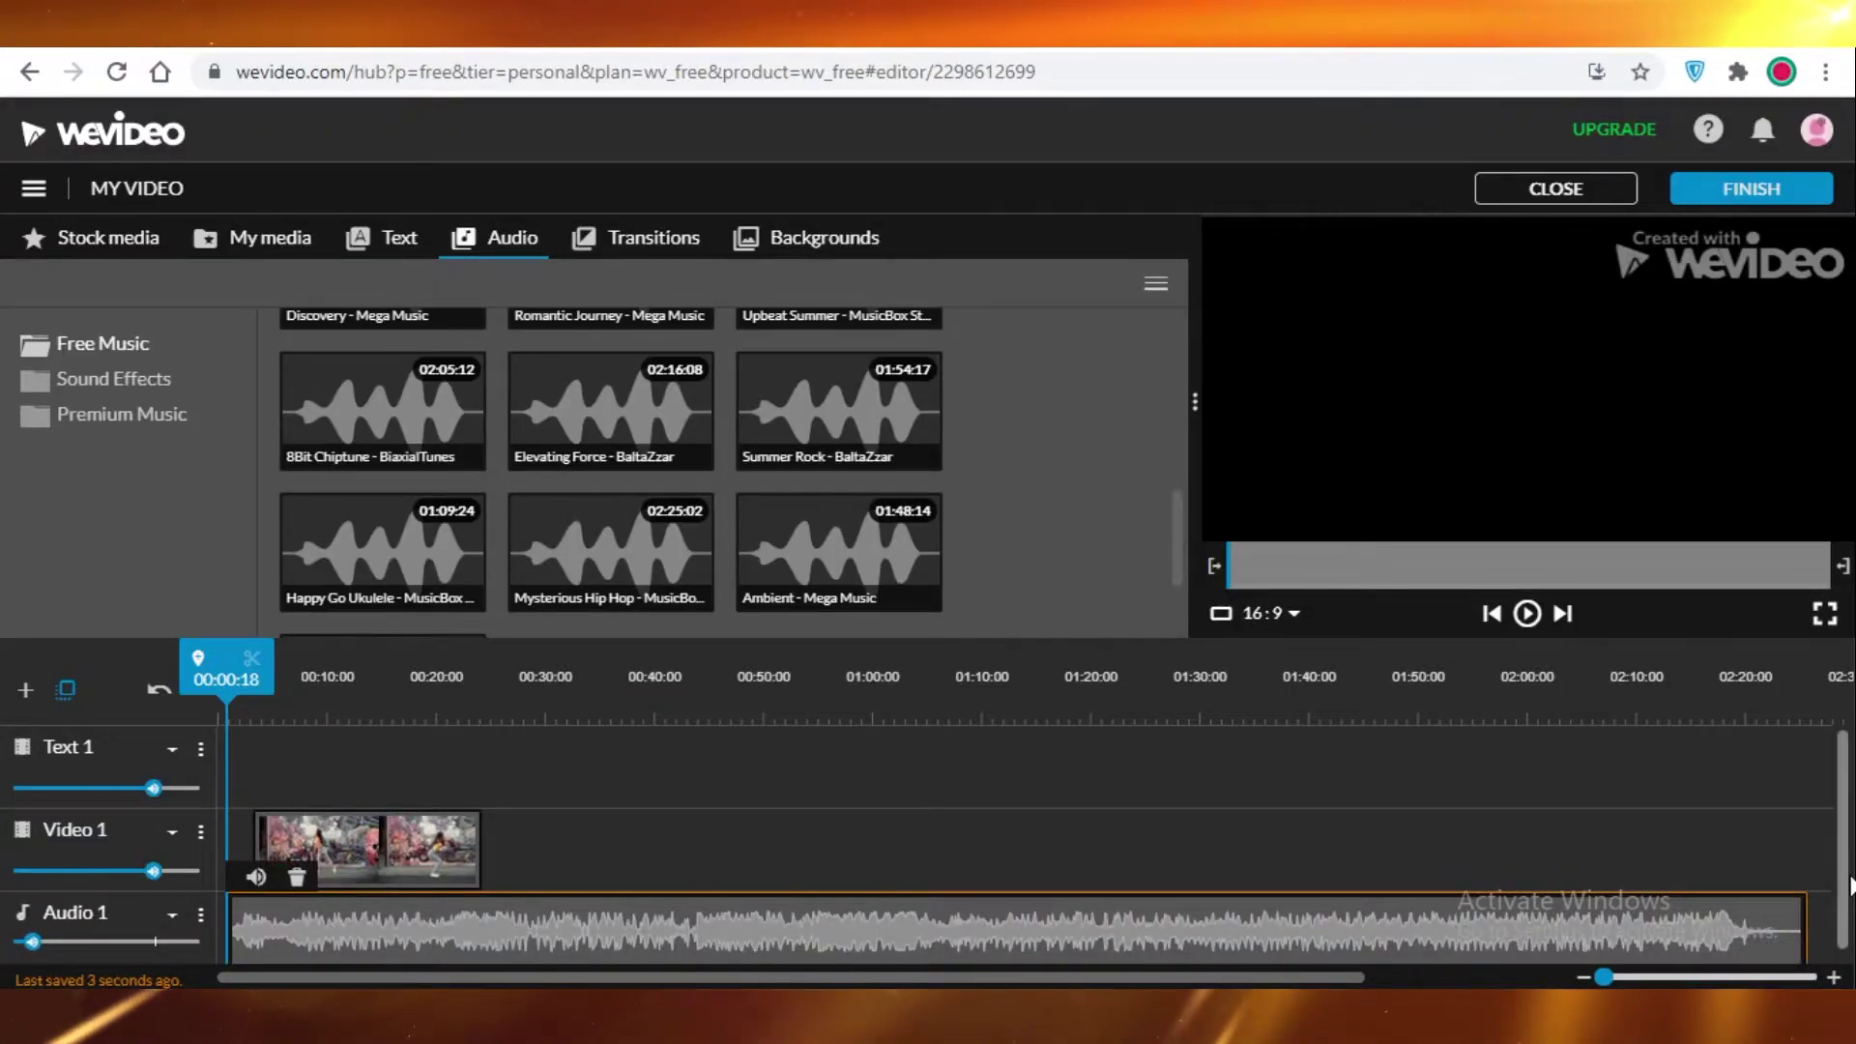
left_click_drag(1804, 925, 387, 928)
left_click_drag(391, 847, 460, 847)
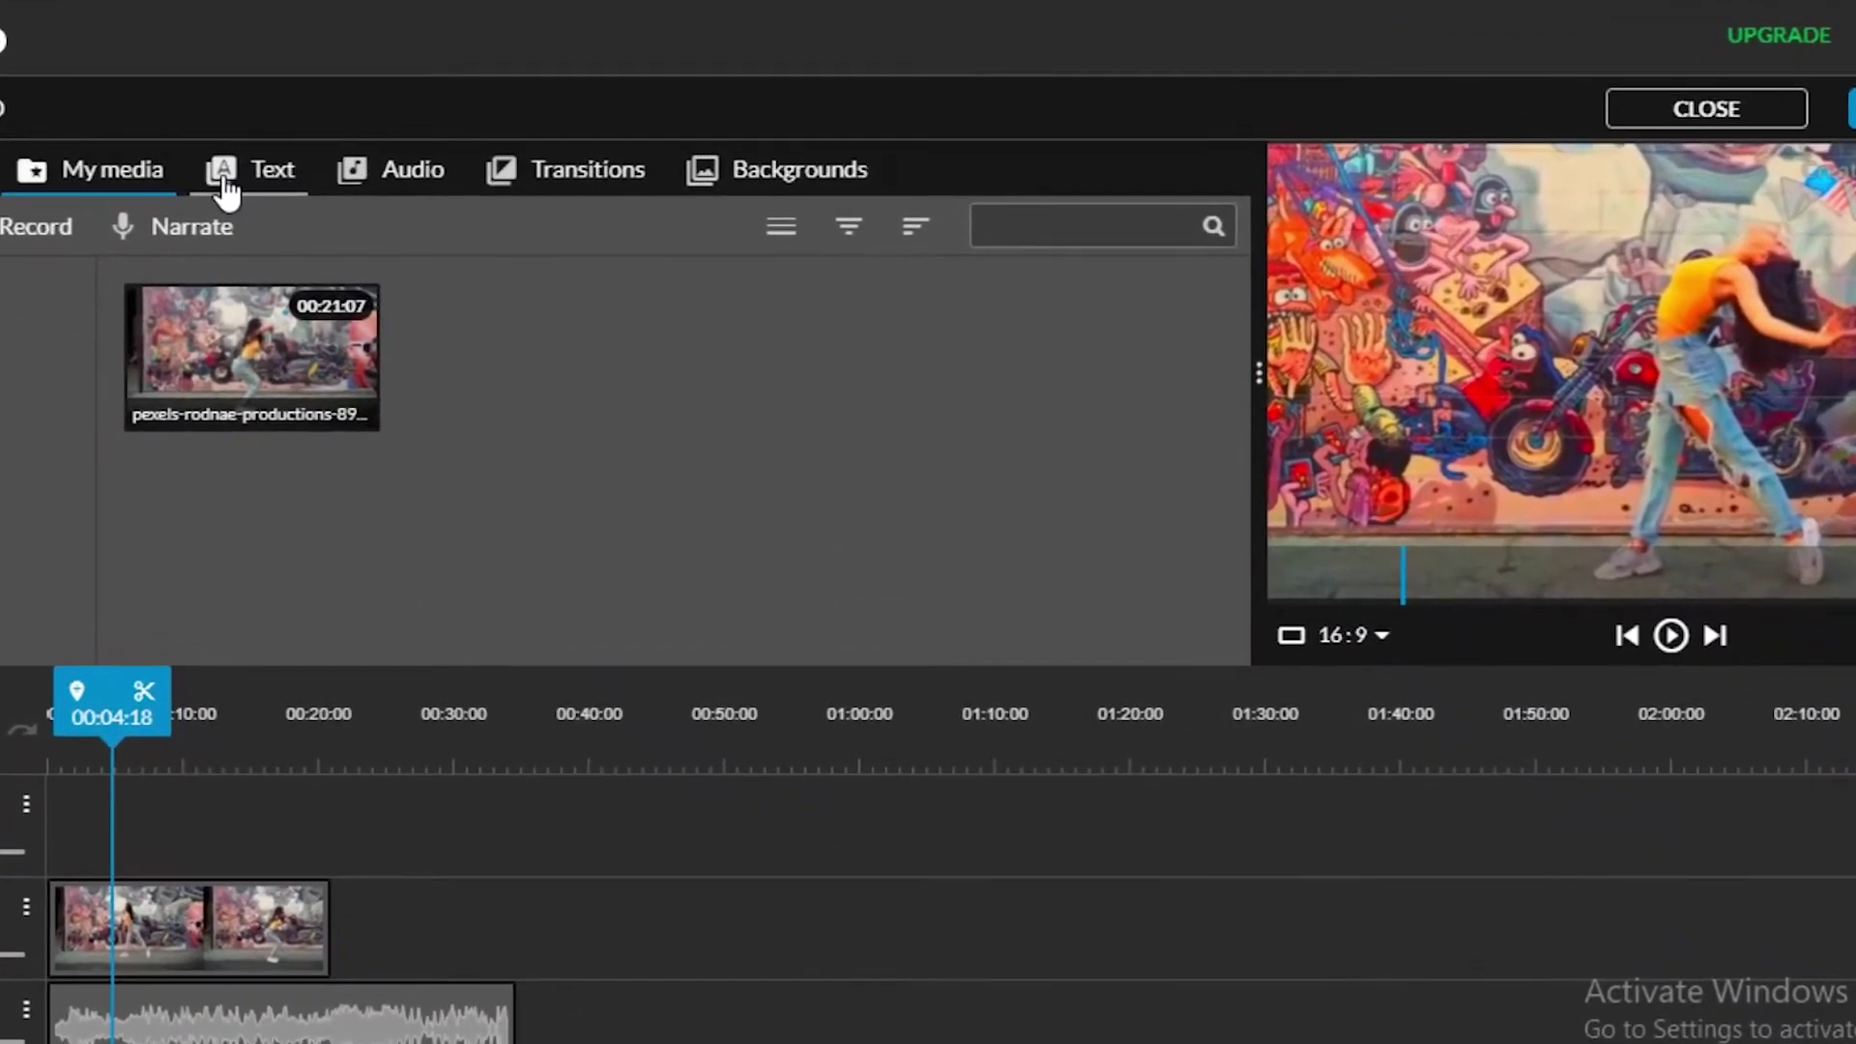
Step: Find the Slides - Title text template and drop it on the top track at 0:00
left_click(363, 257)
scroll(462, 283, "down", 5)
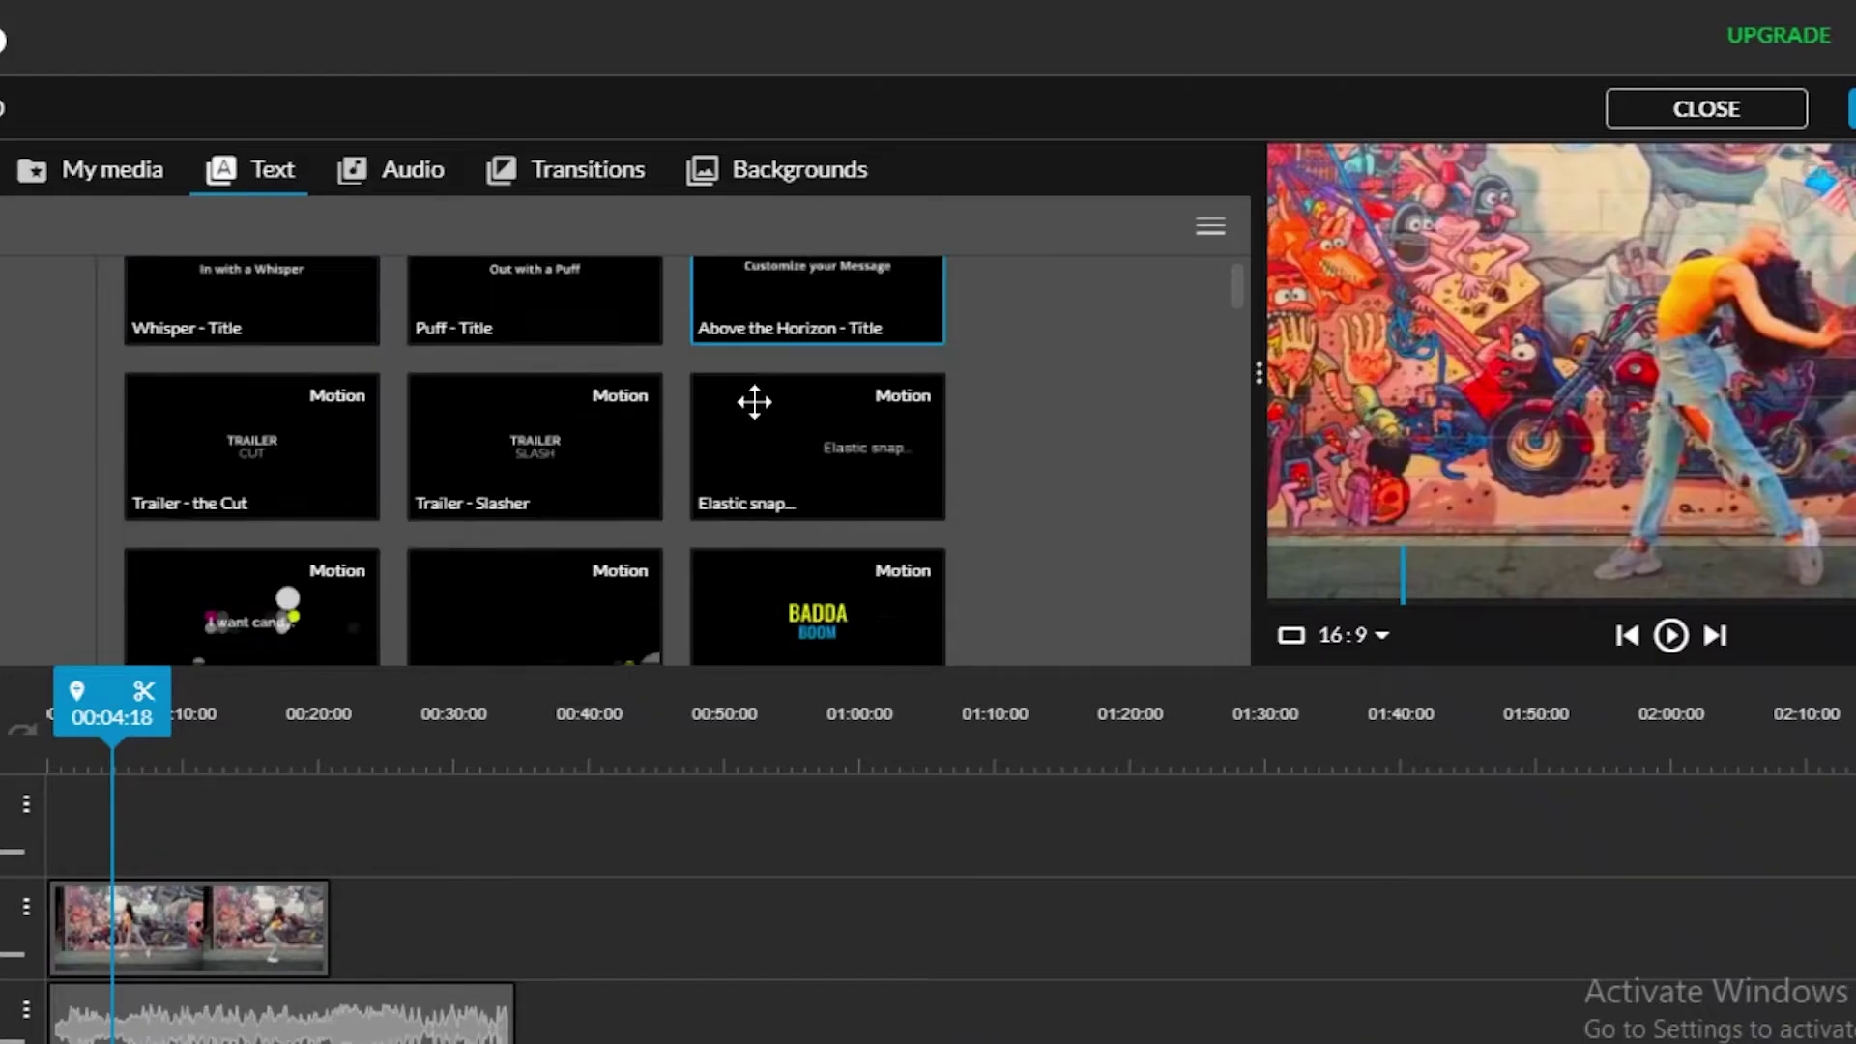
scroll(270, 300, "down", 2)
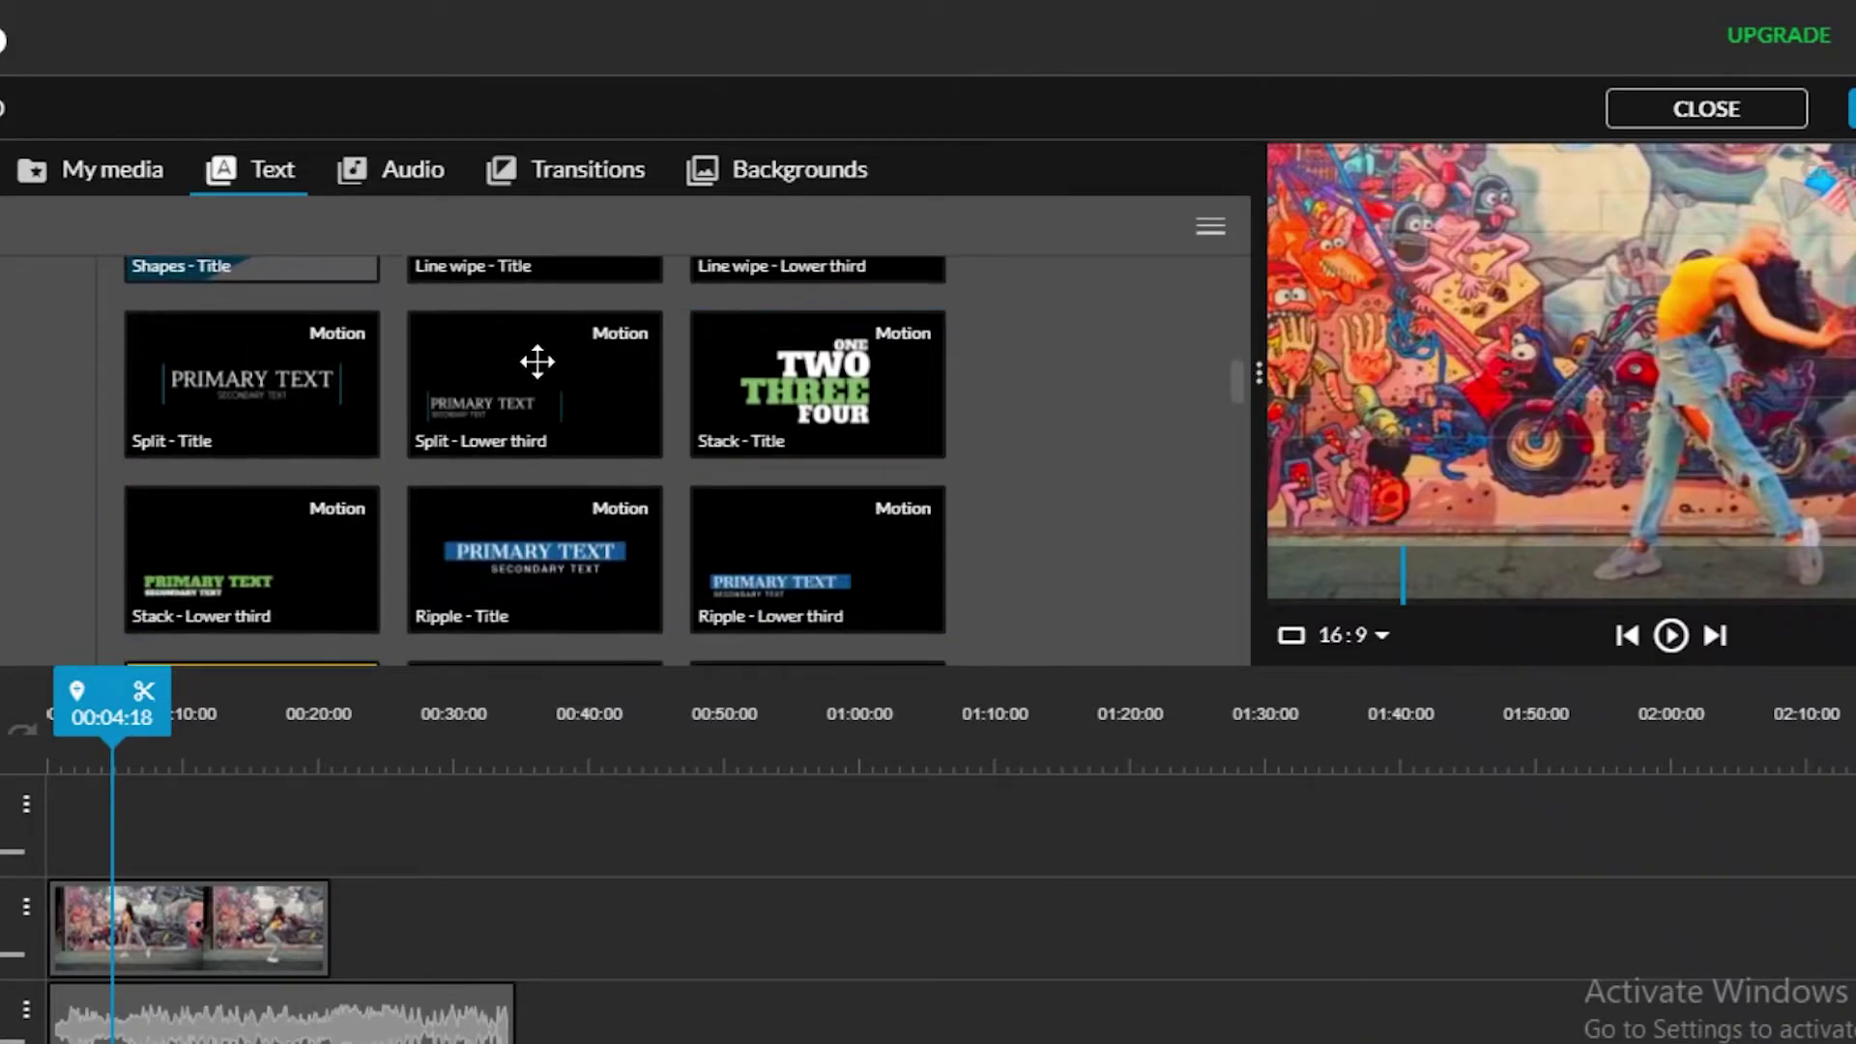
scroll(373, 493, "down", 10)
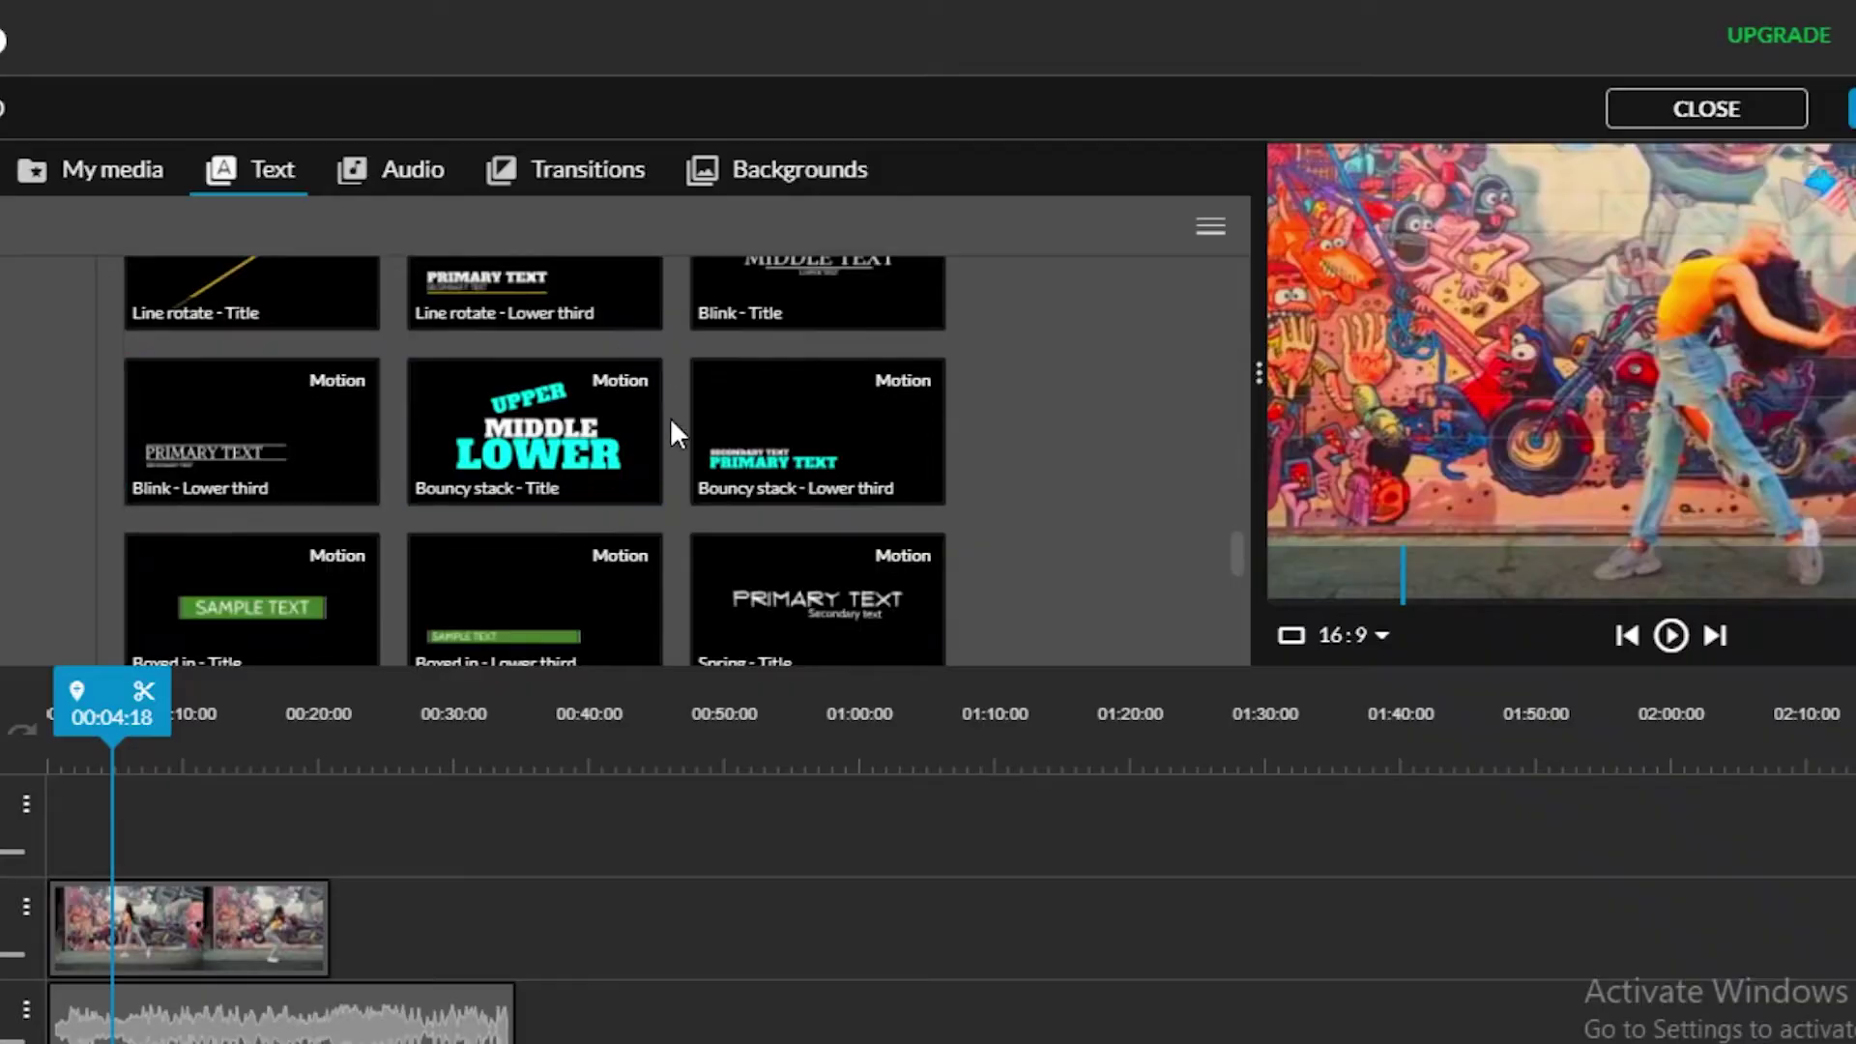
scroll(919, 416, "down", 5)
scroll(605, 489, "up", 5)
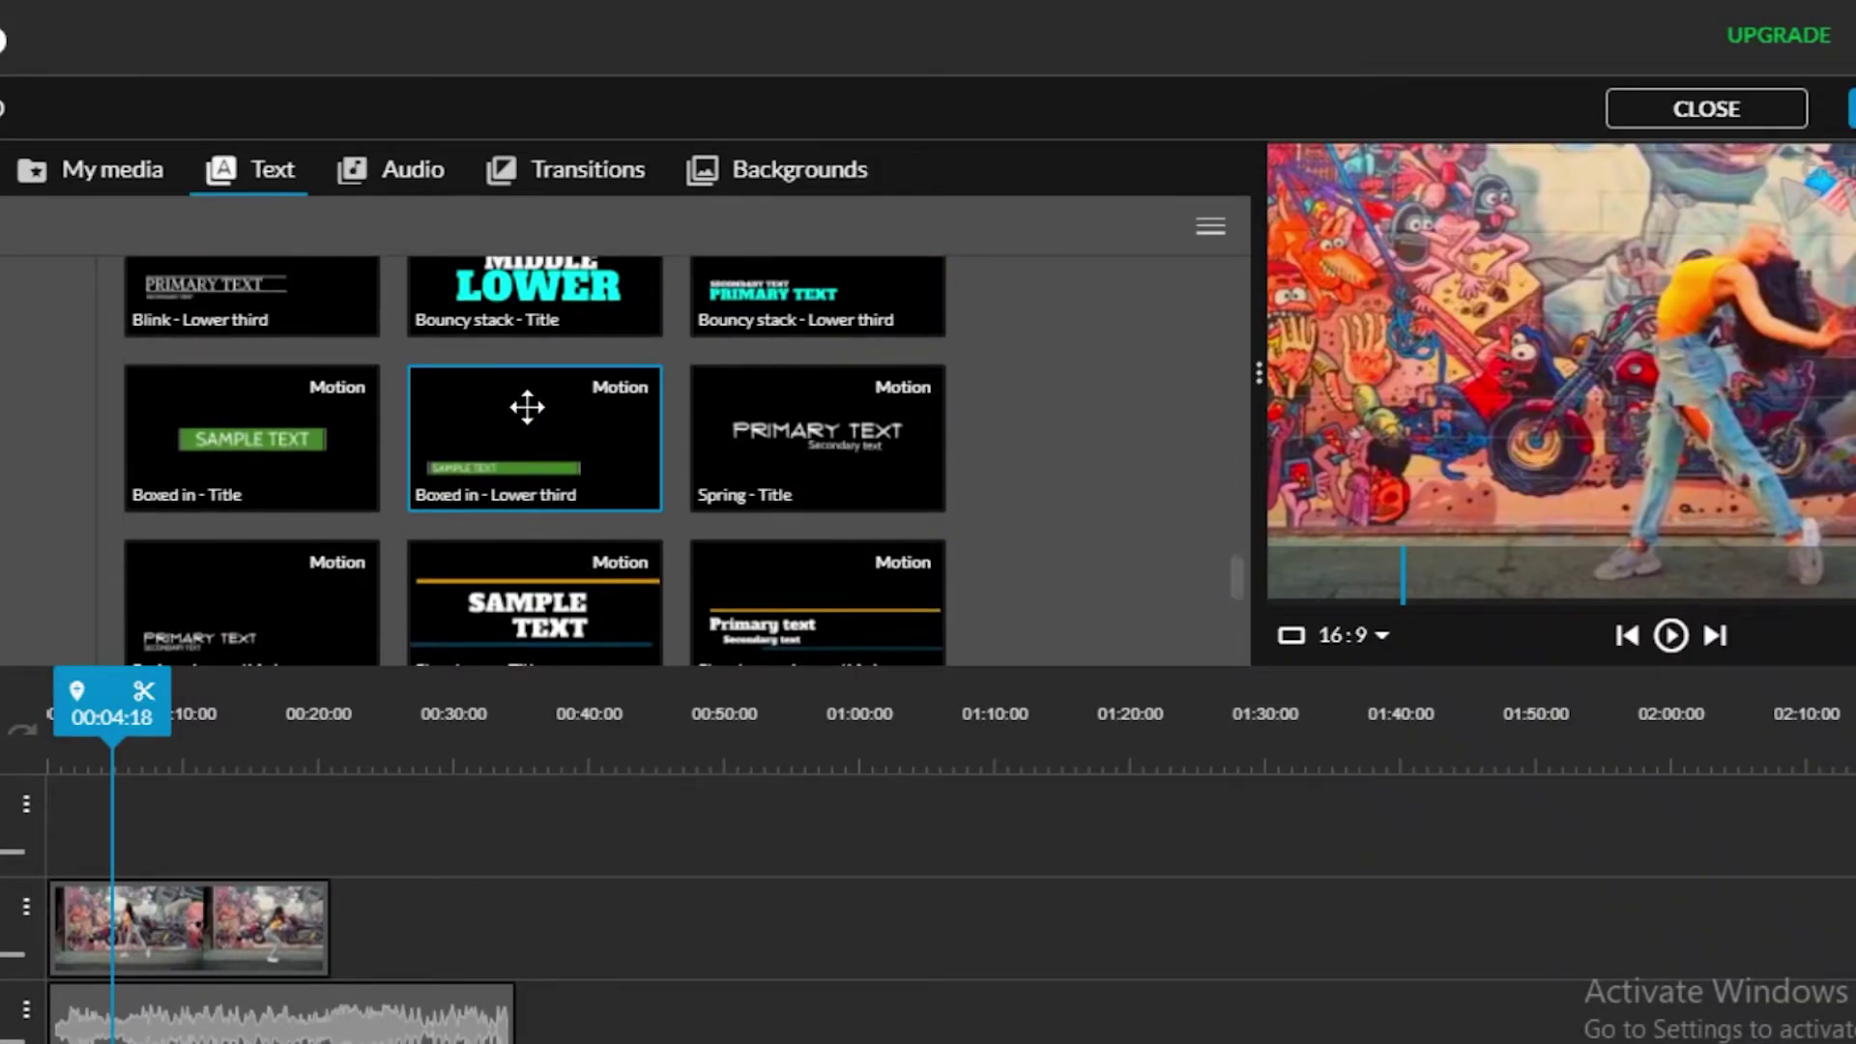
scroll(696, 386, "down", 5)
scroll(918, 445, "up", 8)
scroll(870, 484, "down", 6)
scroll(723, 544, "up", 10)
scroll(510, 609, "down", 3)
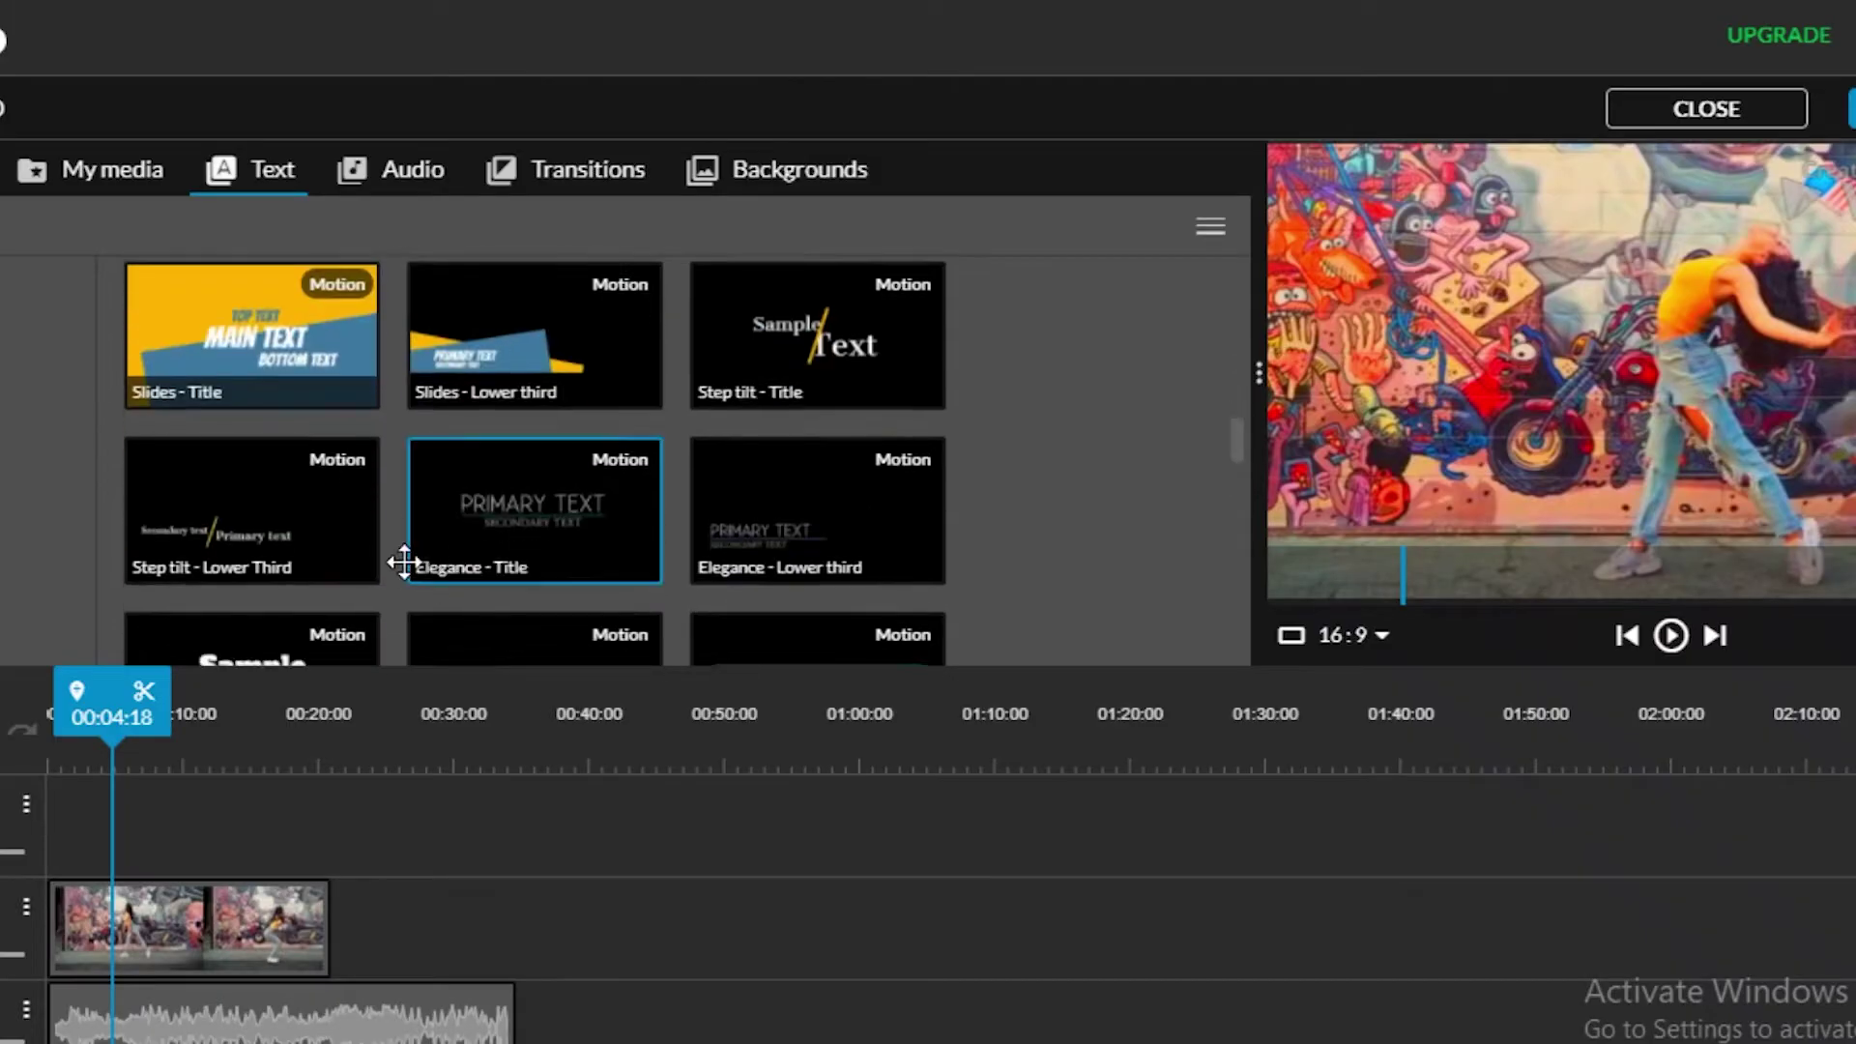
scroll(398, 559, "up", 2)
left_click(314, 531)
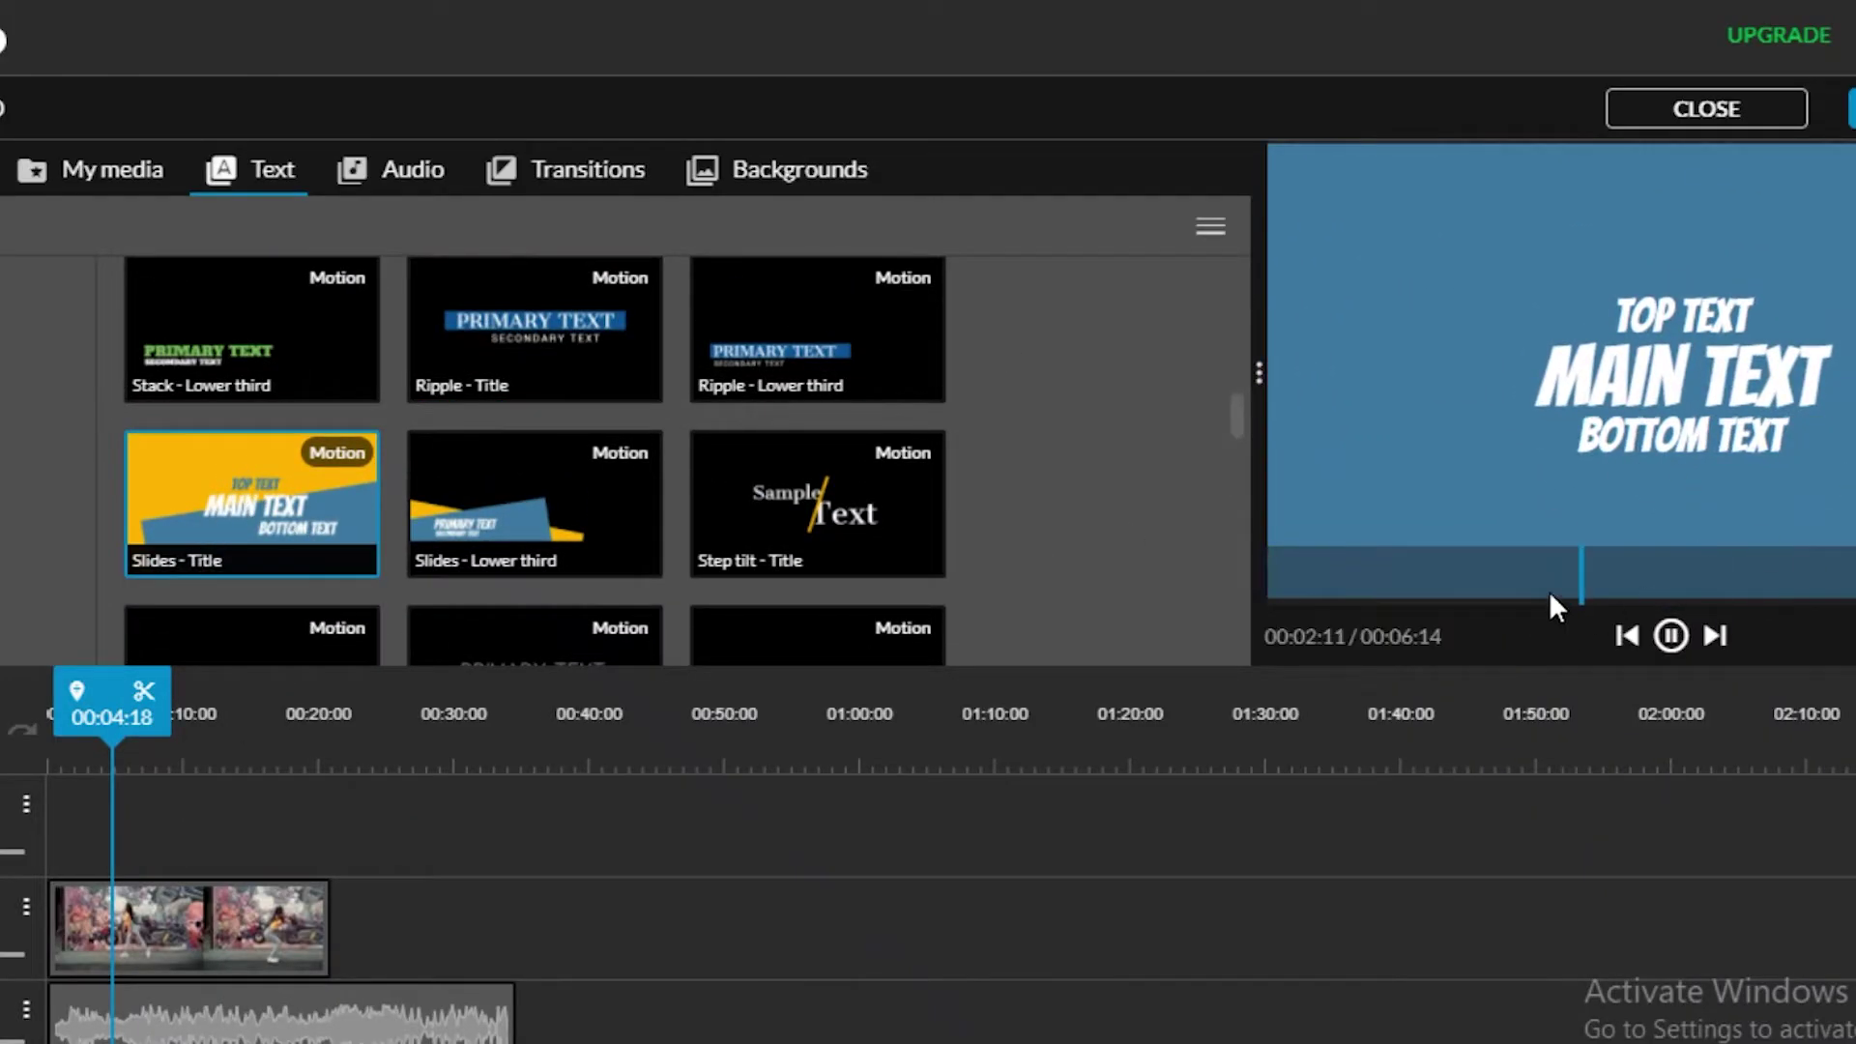
left_click_drag(286, 465, 39, 841)
Step: Shift the dance clip so it starts just after the title, previewing to check timing
left_click_drag(172, 921, 251, 909)
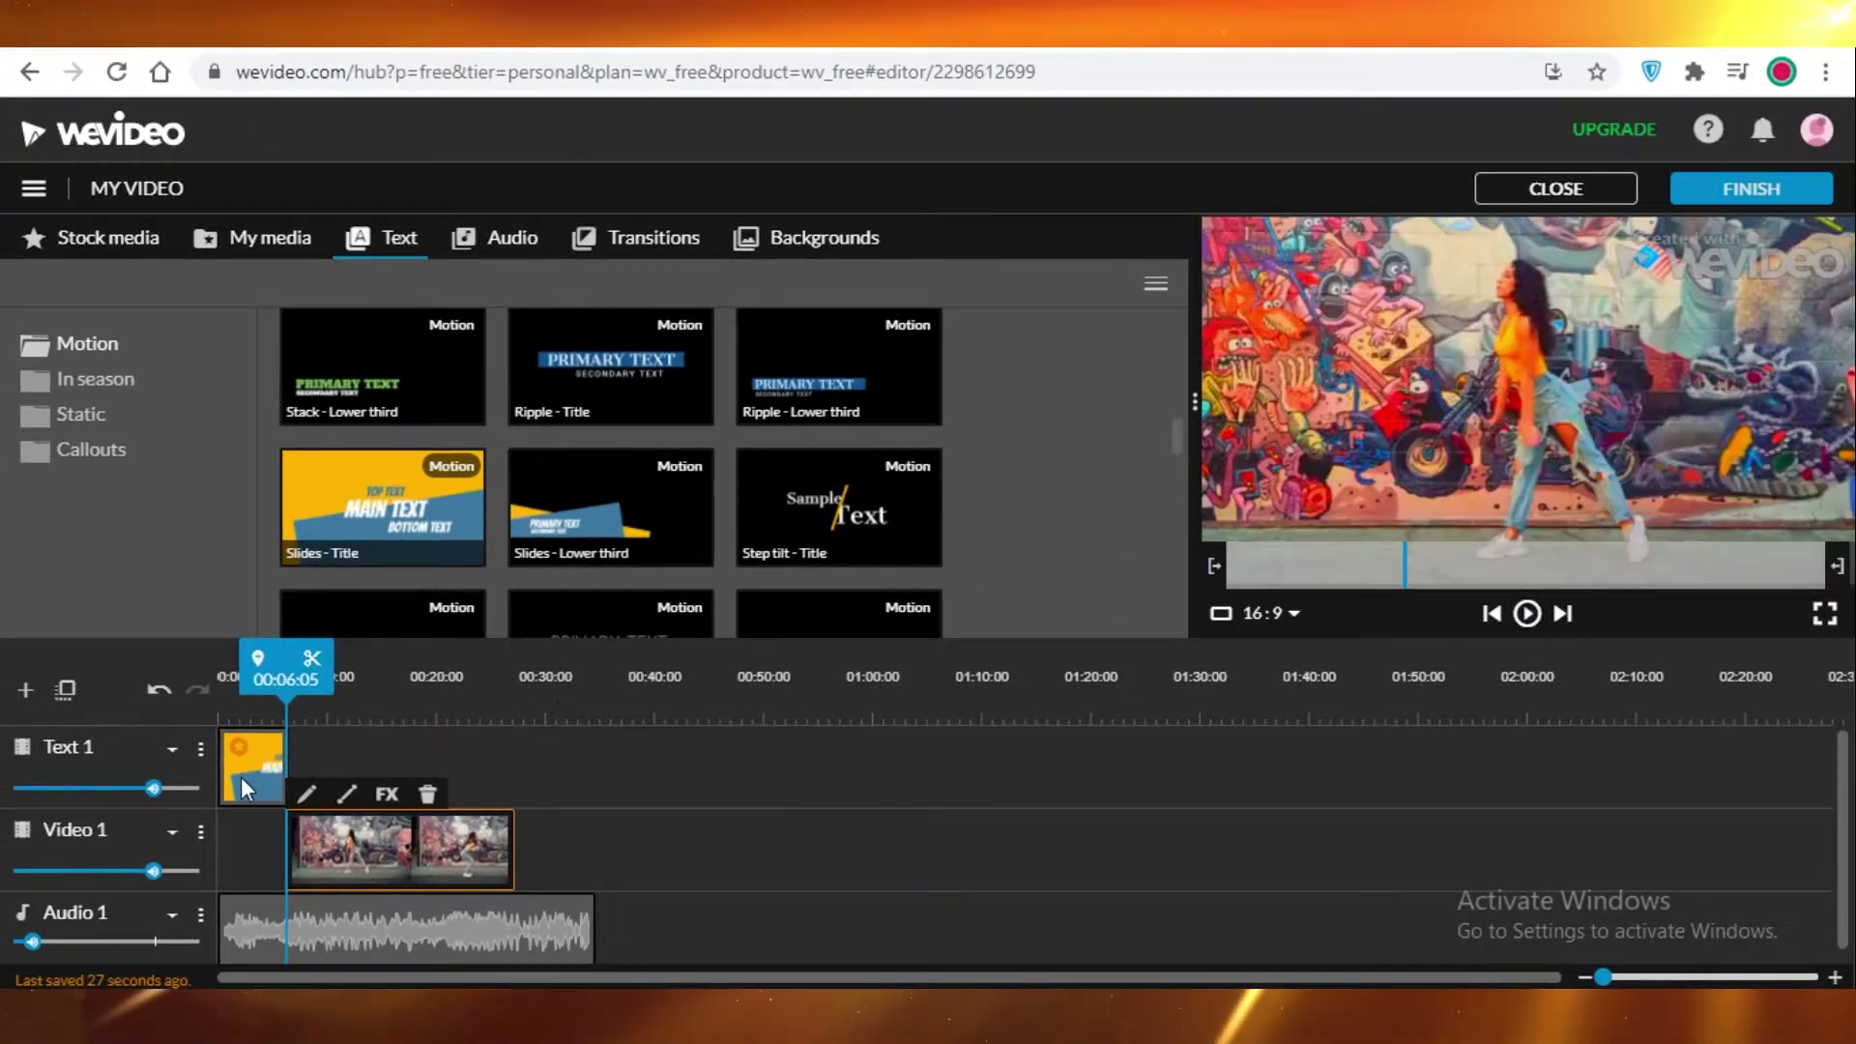
left_click(241, 781)
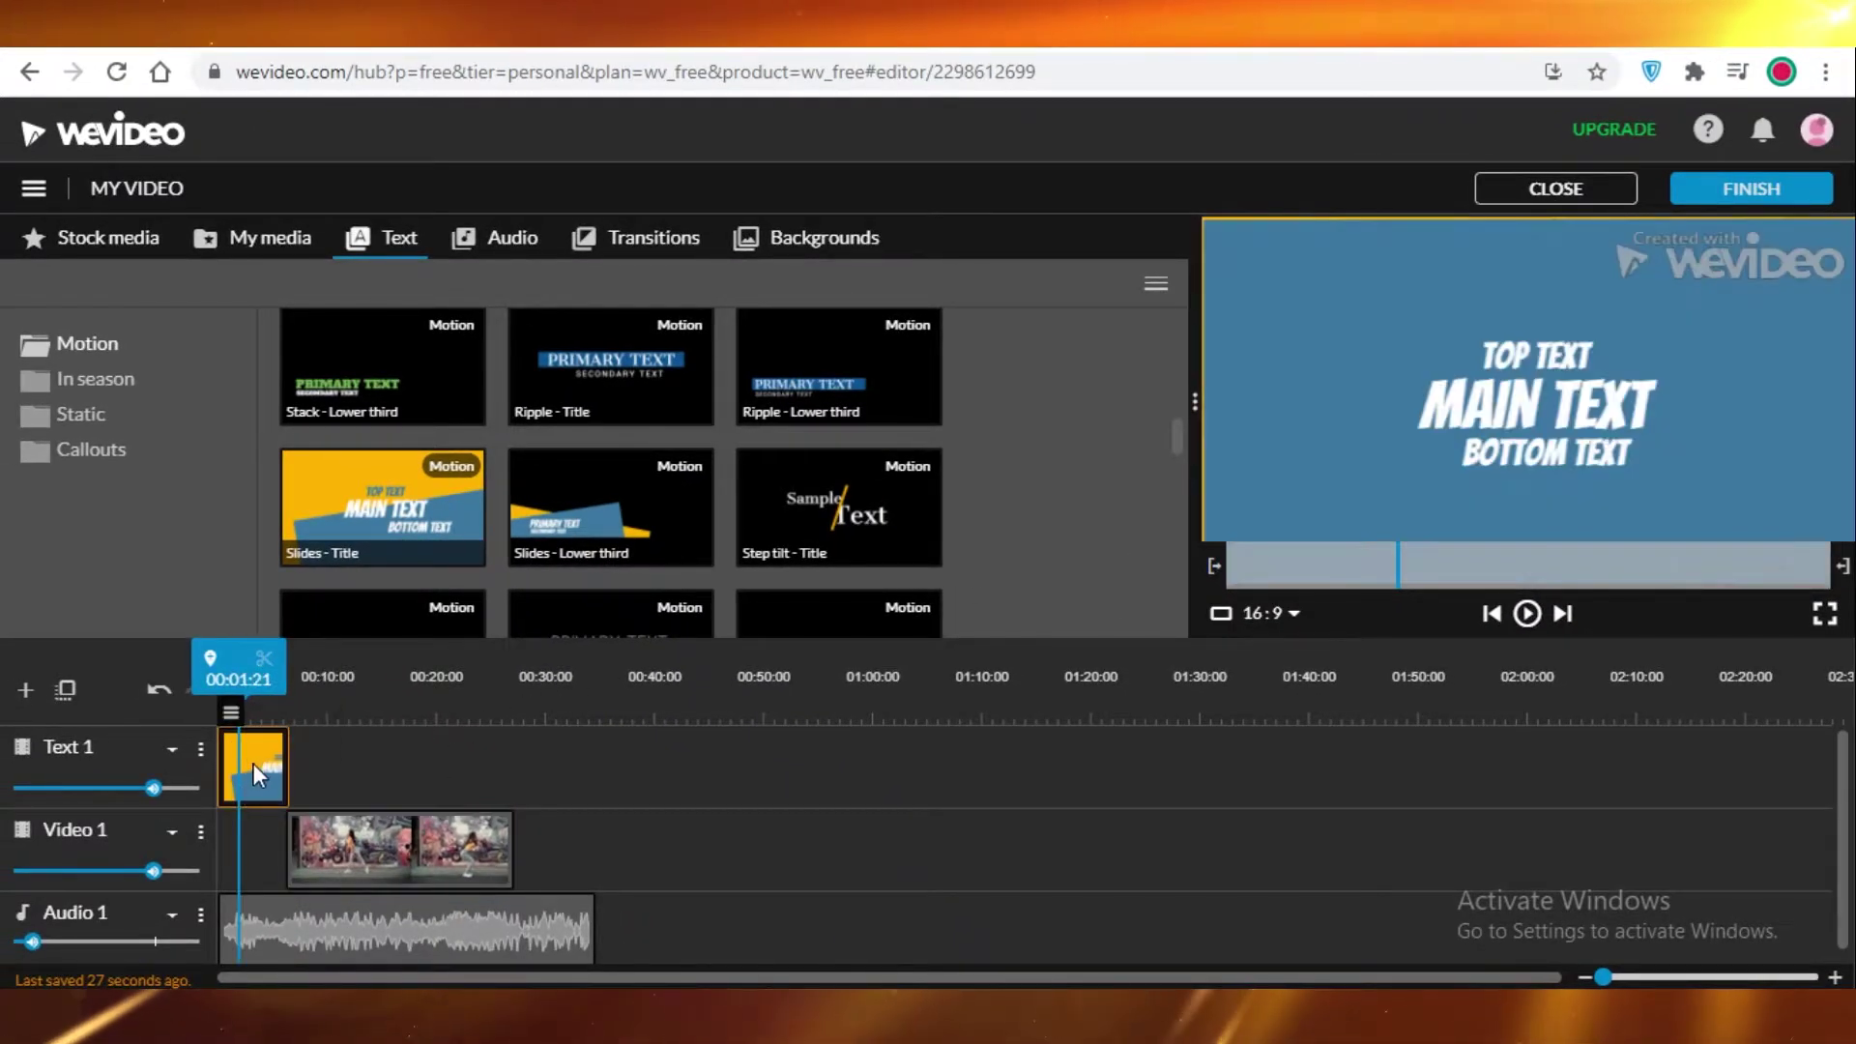
left_click(1529, 615)
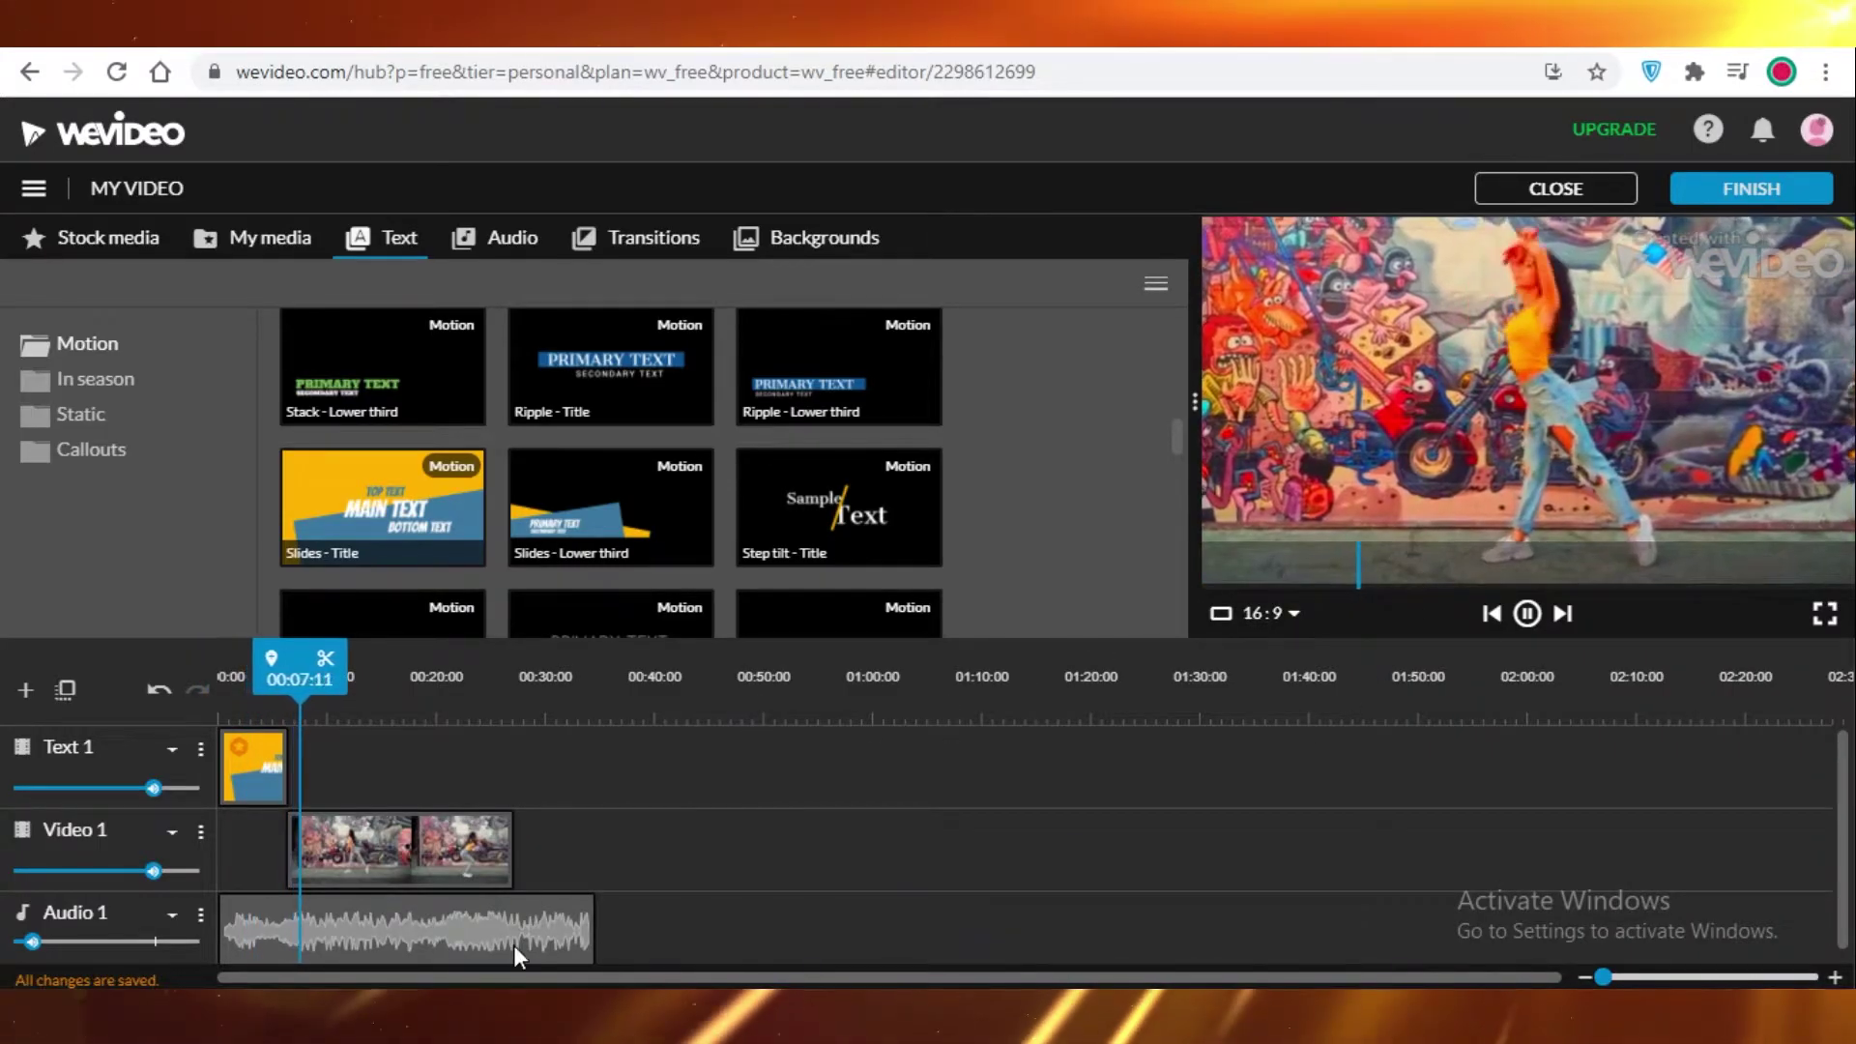
left_click(399, 874)
left_click_drag(384, 876, 369, 876)
left_click(1529, 615)
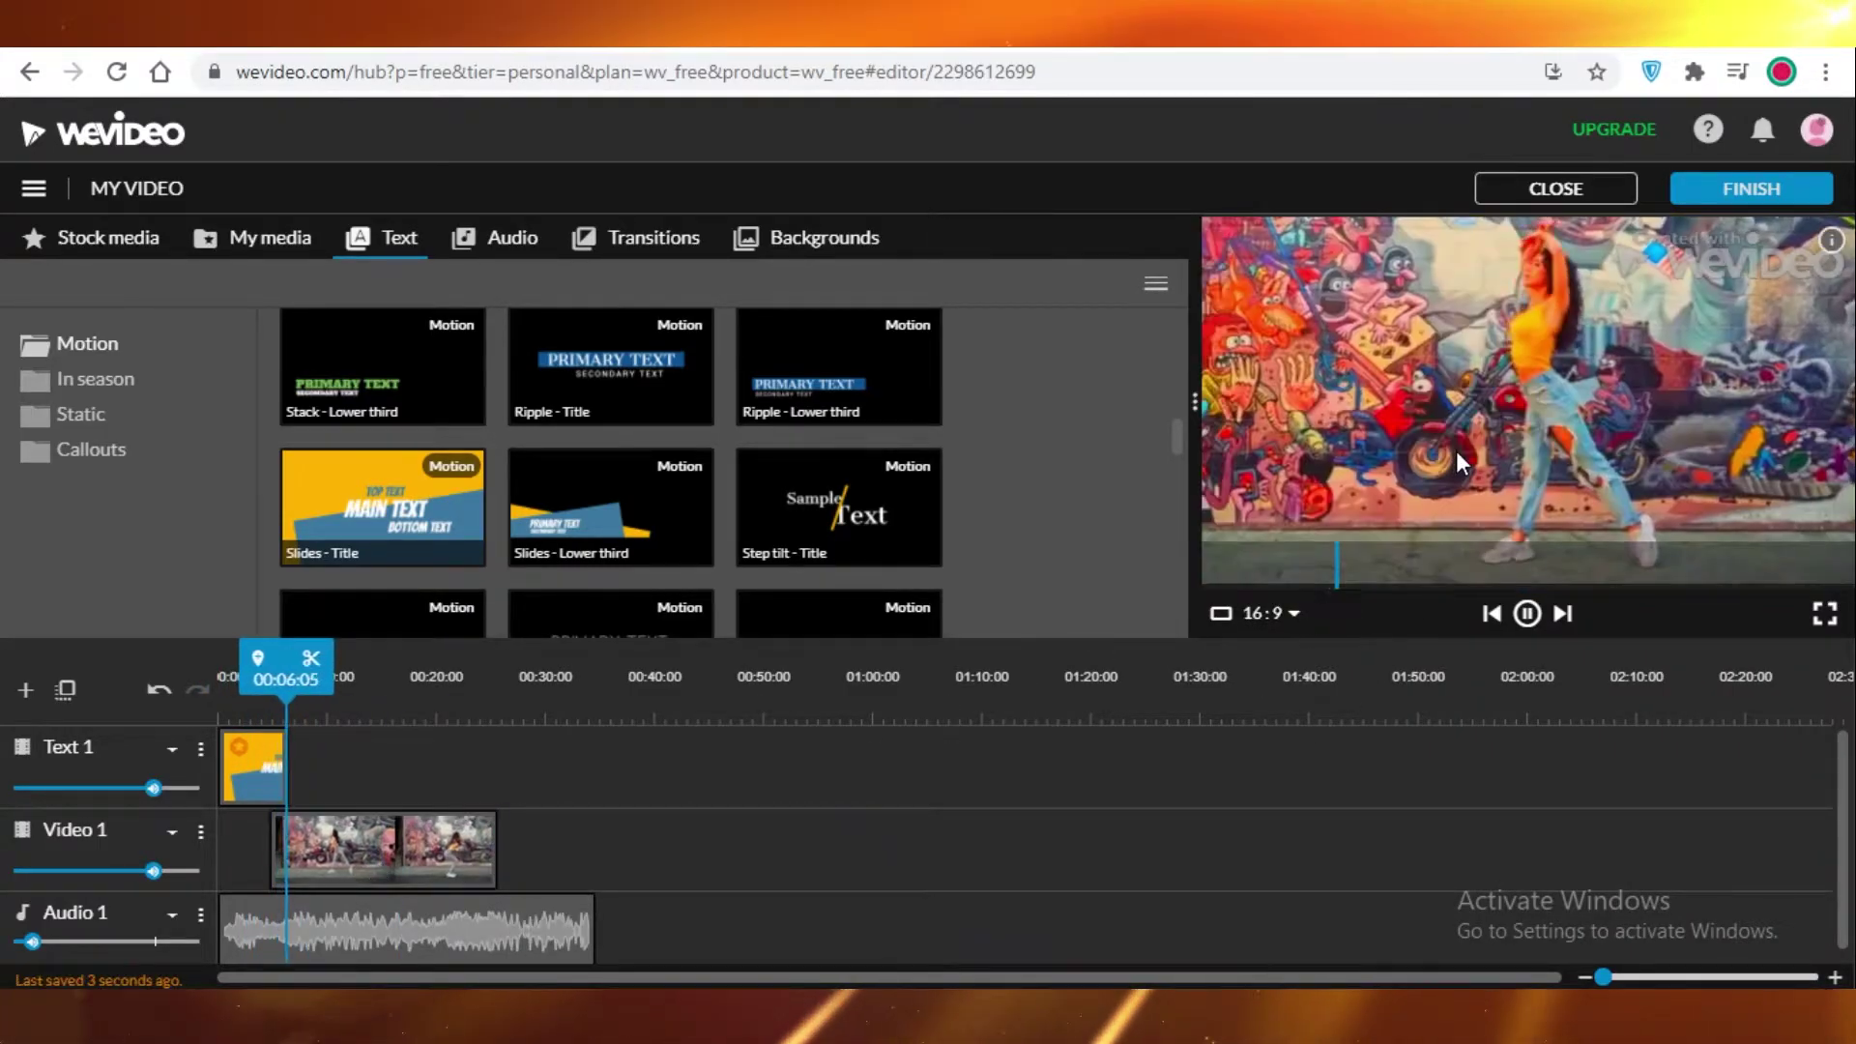
left_click(263, 796)
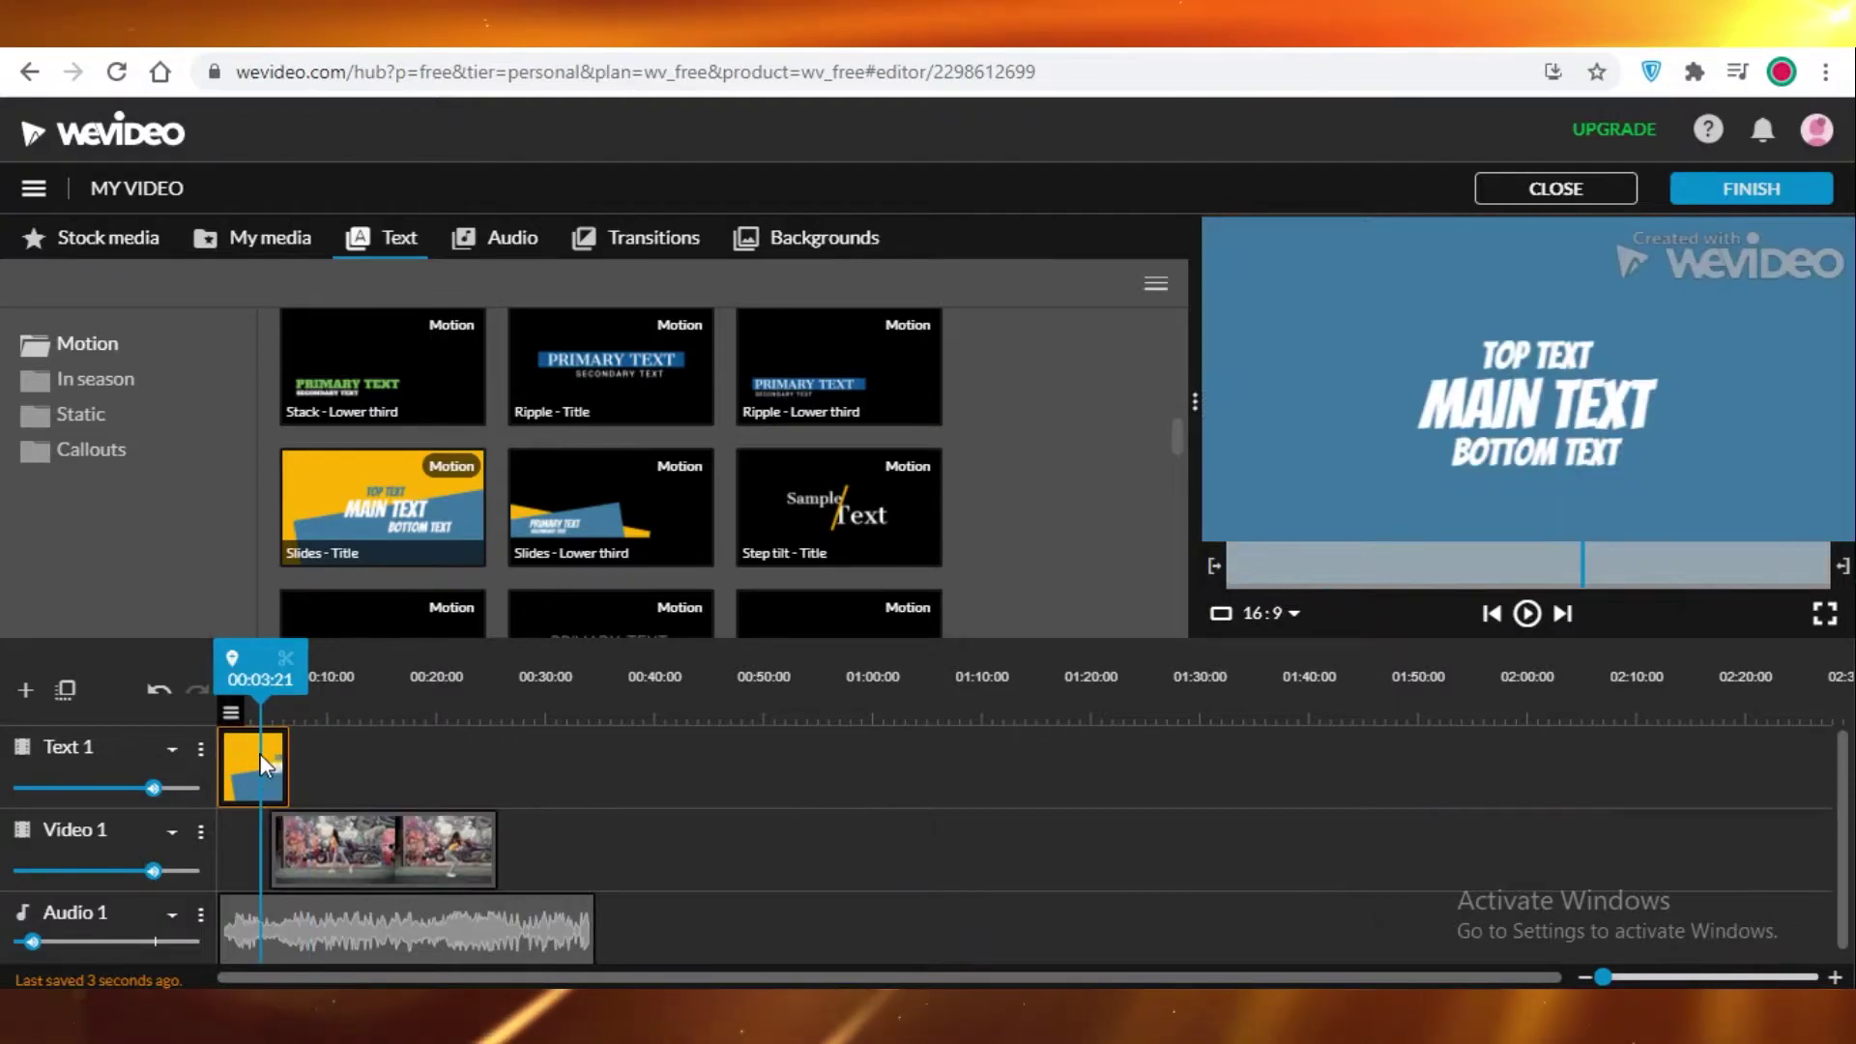
Step: Set the title palette to a magenta background, dark purple #5c2444 lettering and mauve
double_click(265, 769)
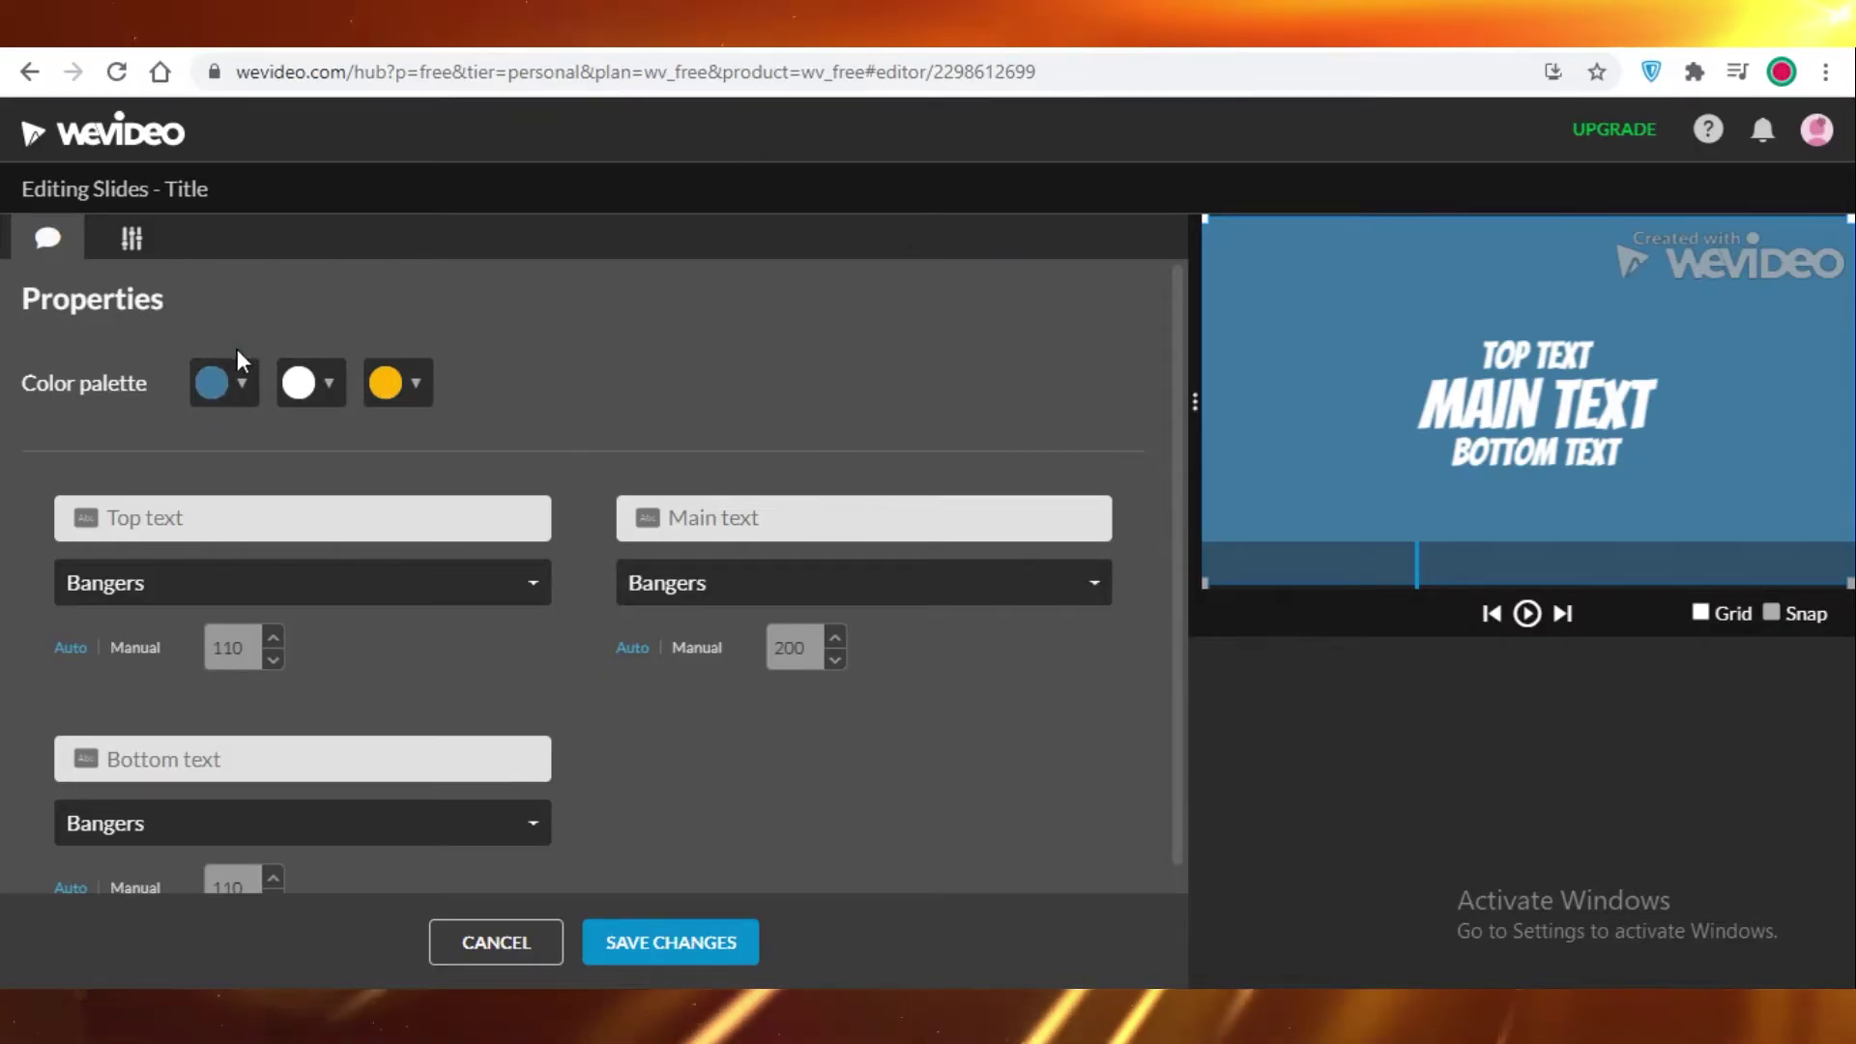
left_click(222, 392)
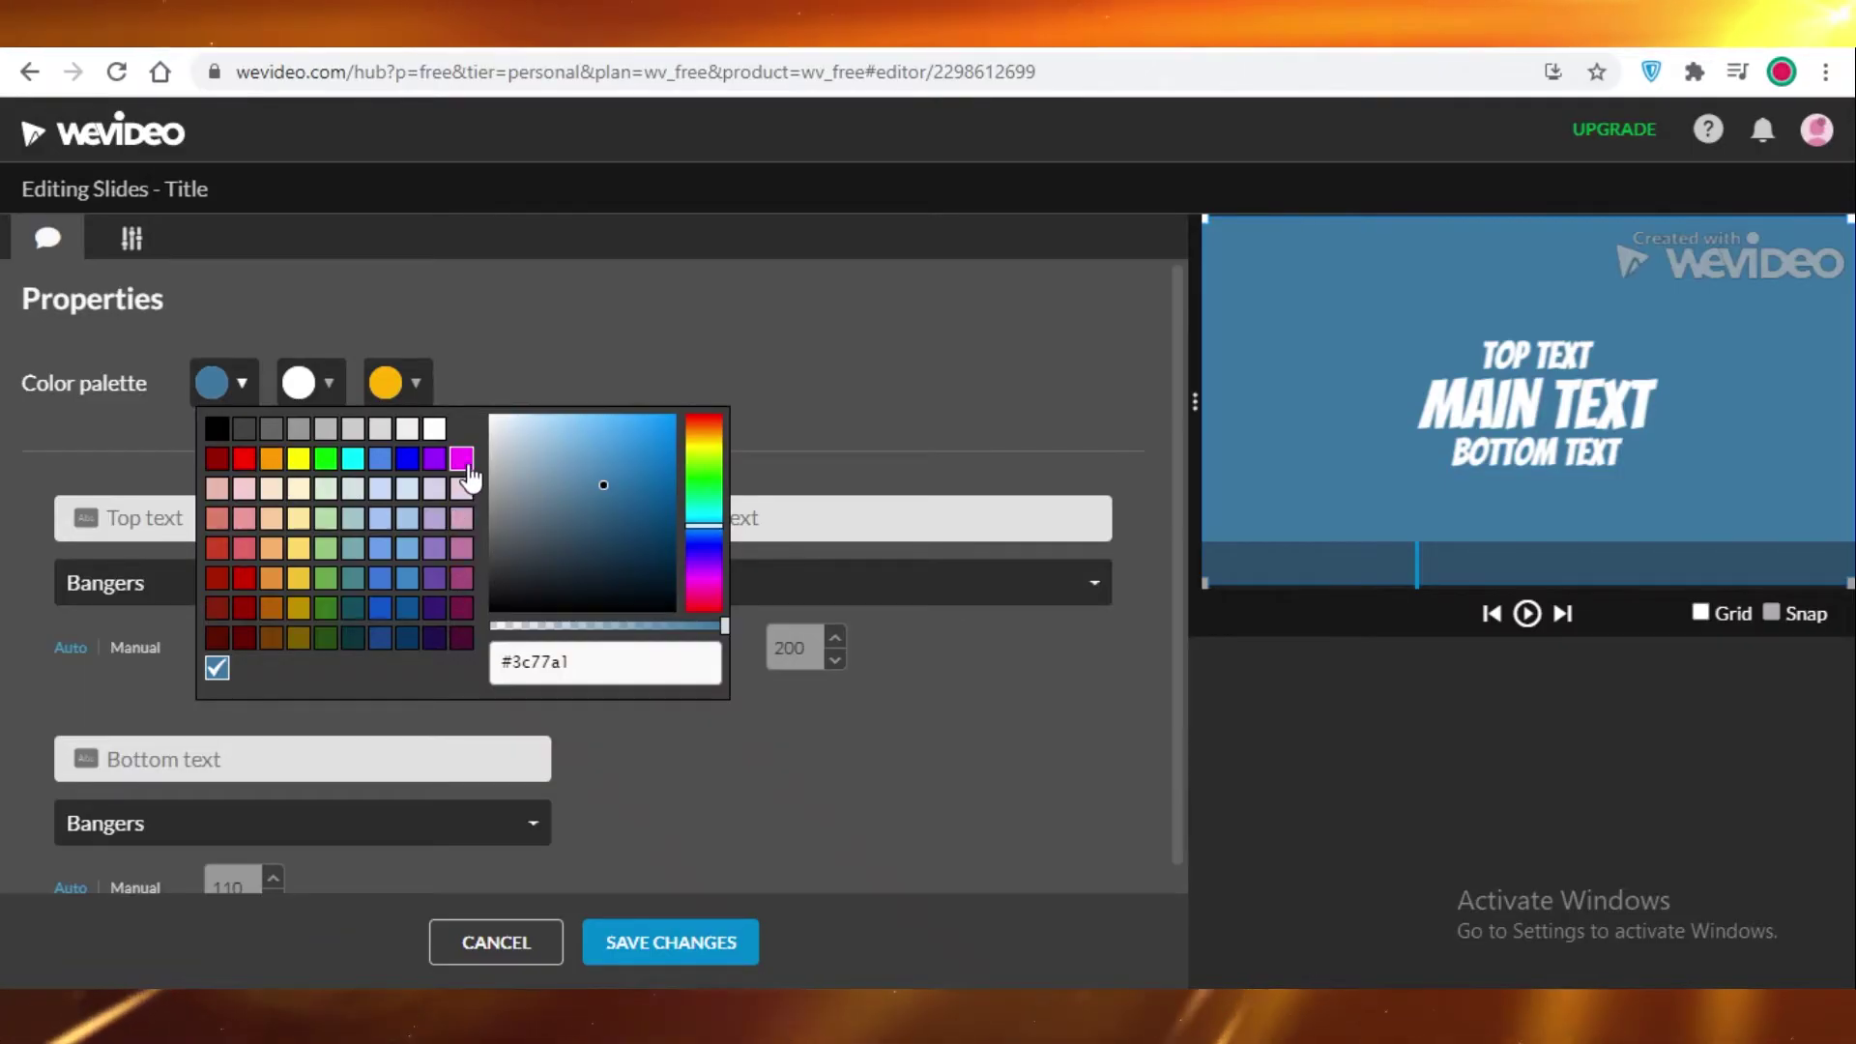
left_click(461, 459)
left_click(312, 383)
left_click(738, 425)
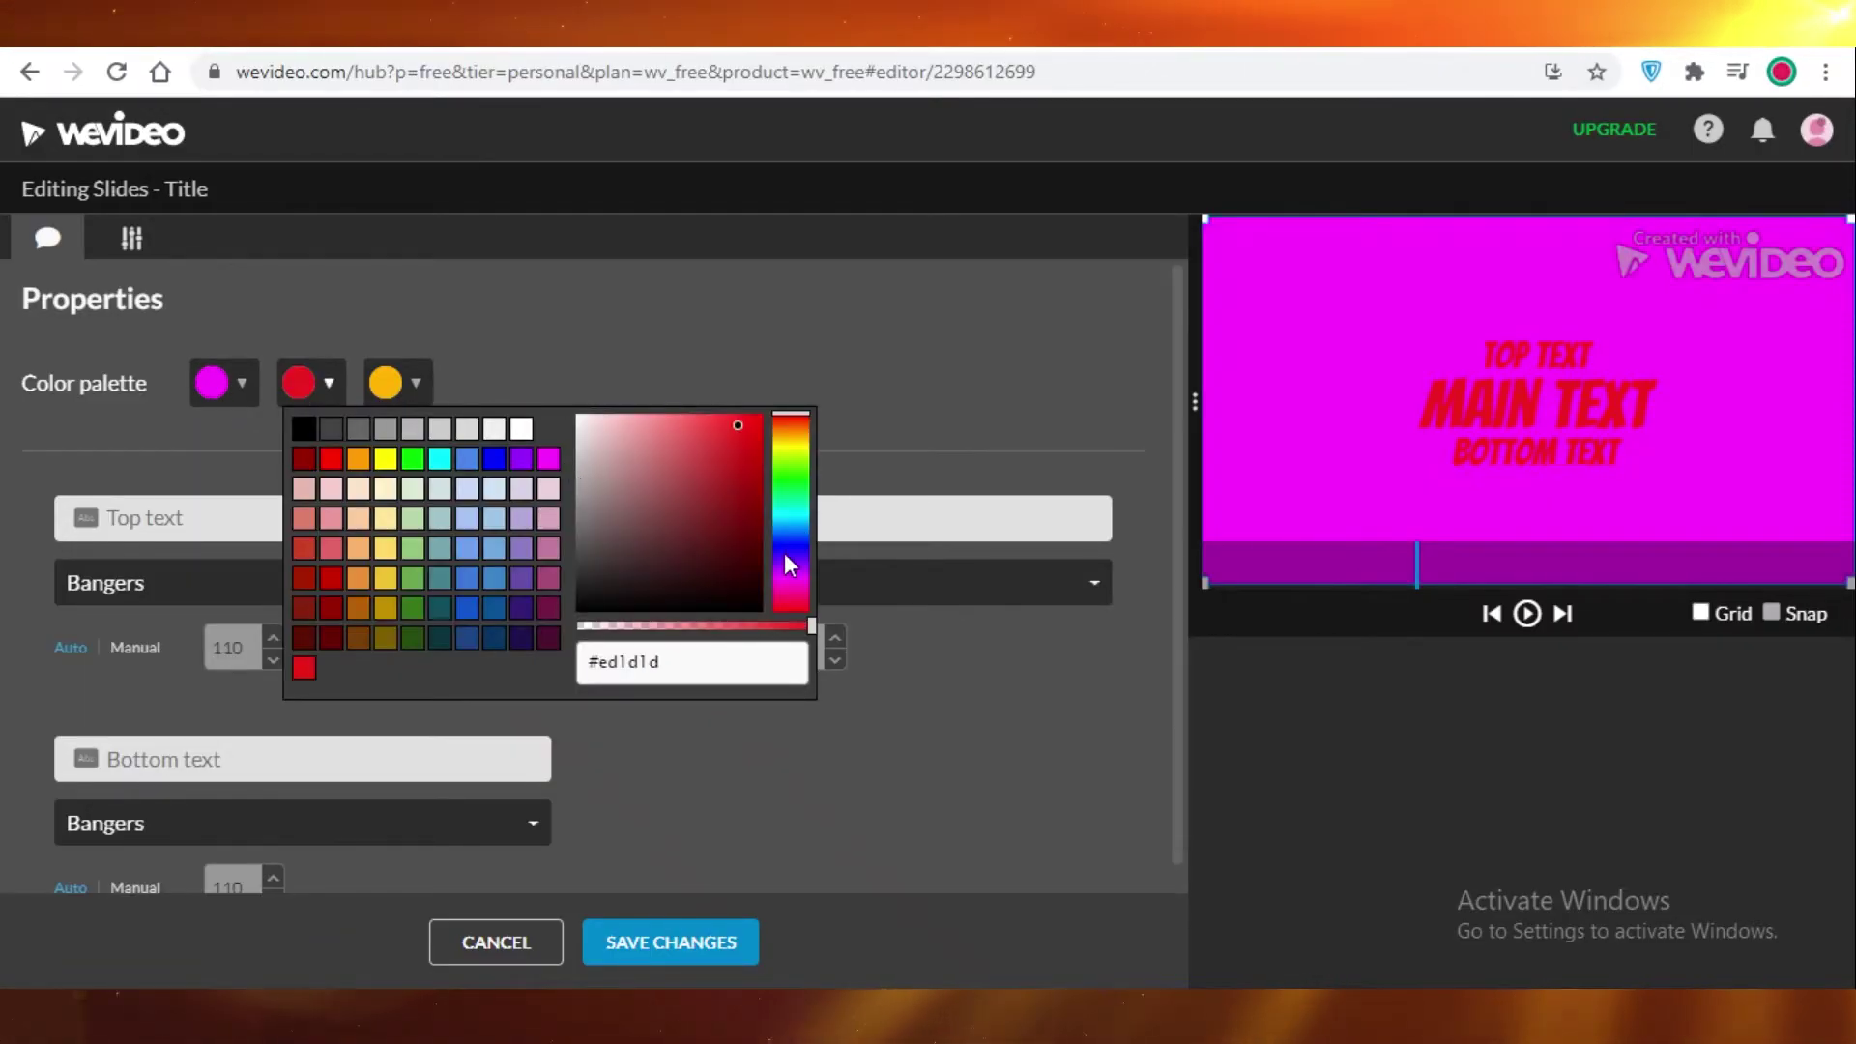
left_click(785, 580)
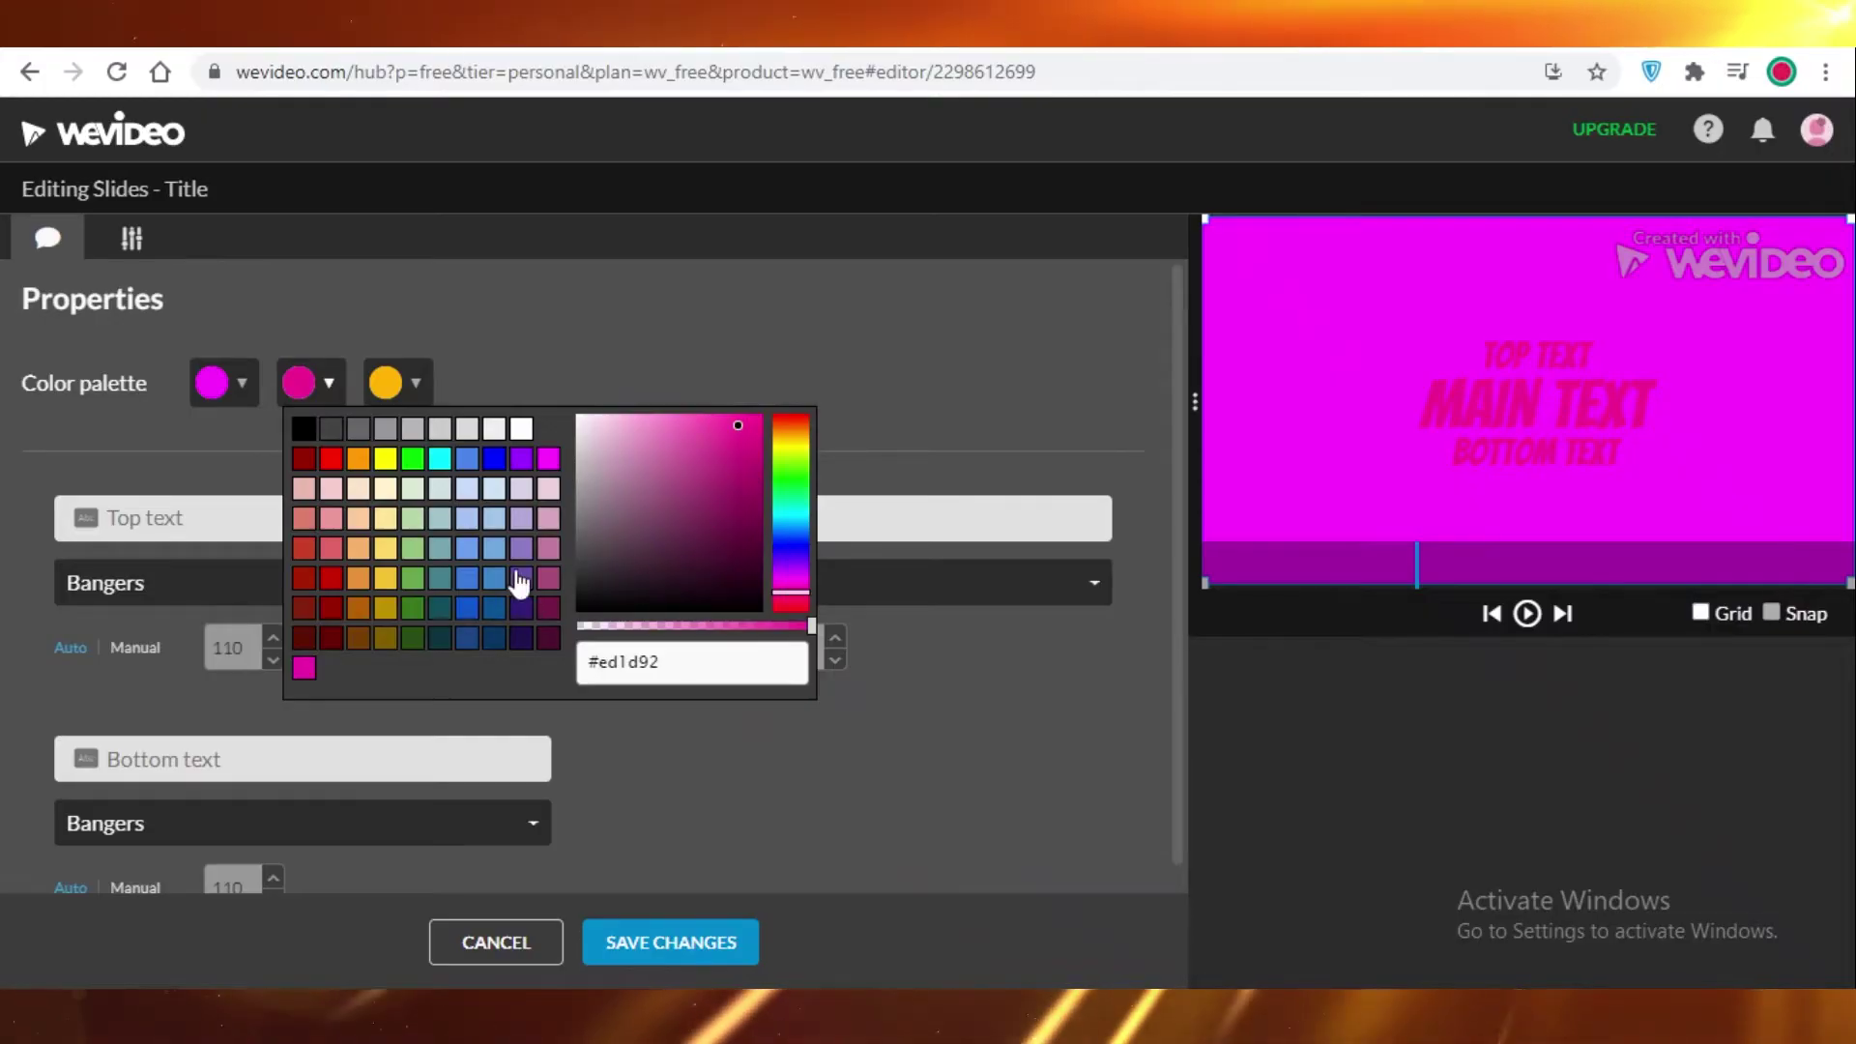
left_click(212, 383)
left_click(299, 383)
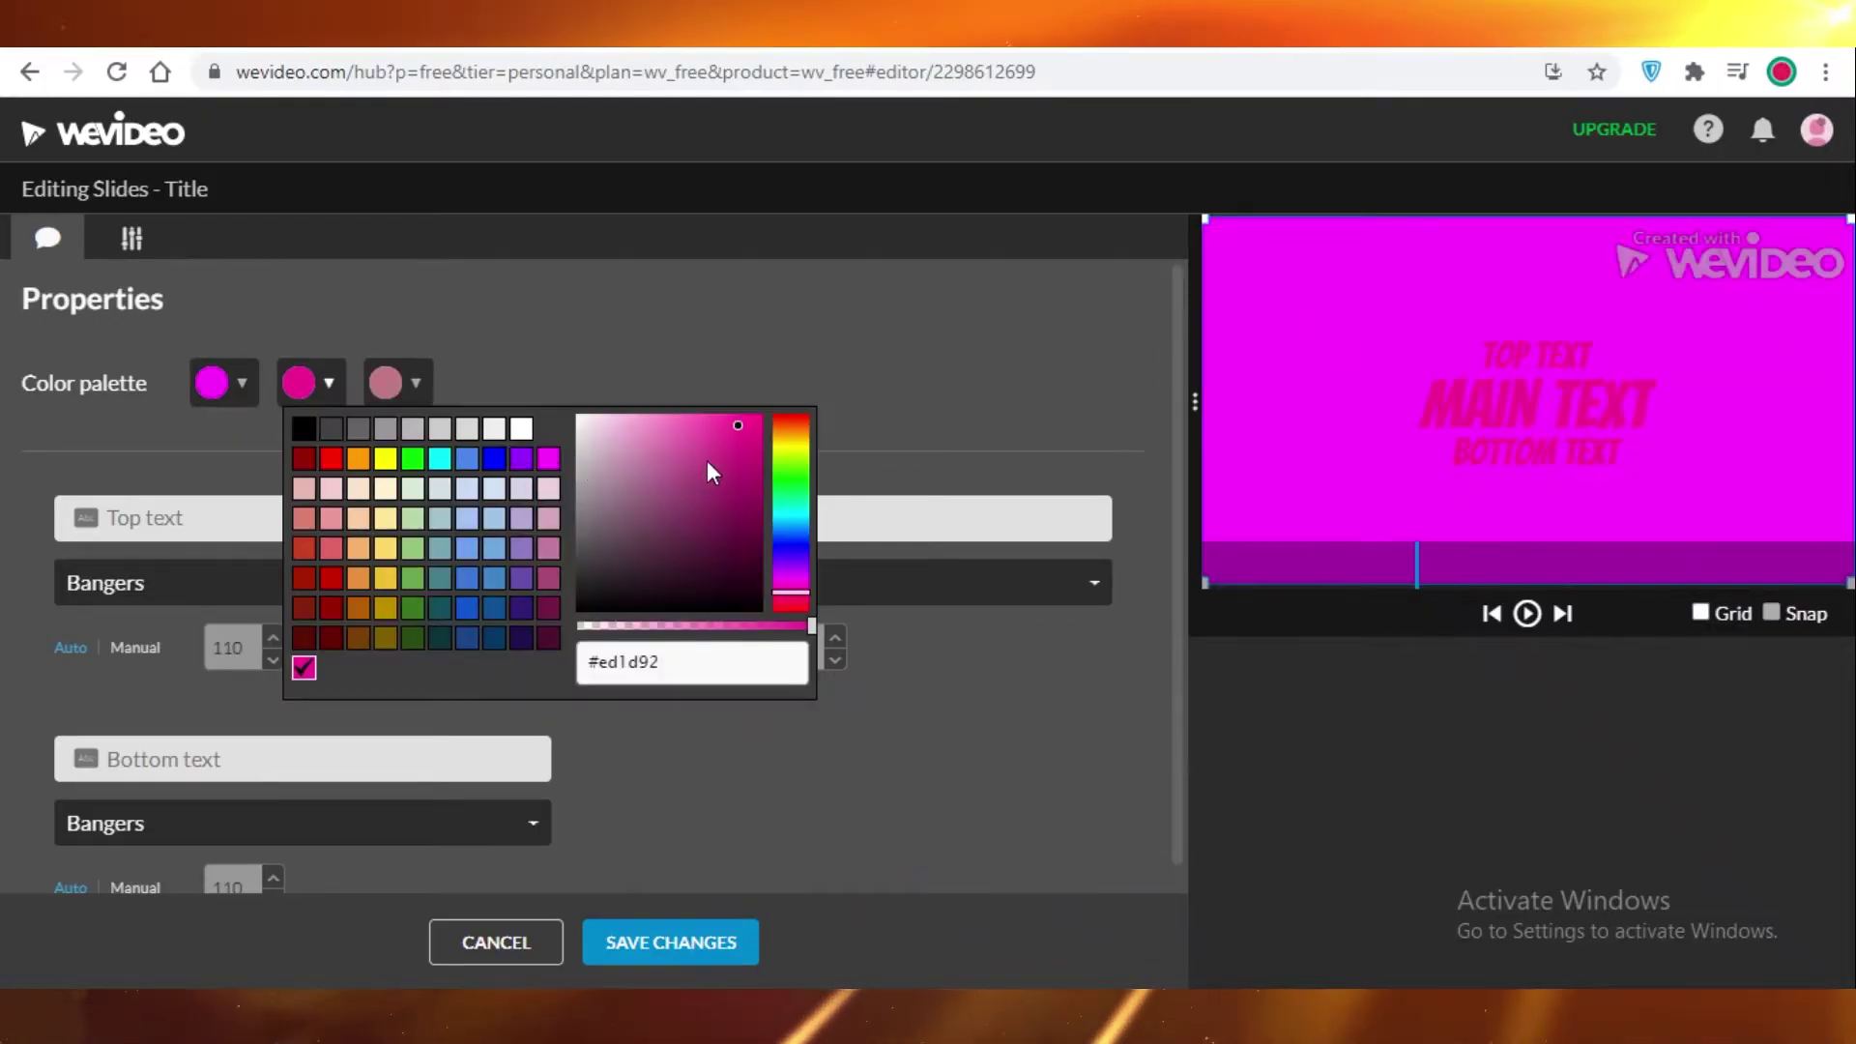
left_click(687, 537)
left_click(930, 399)
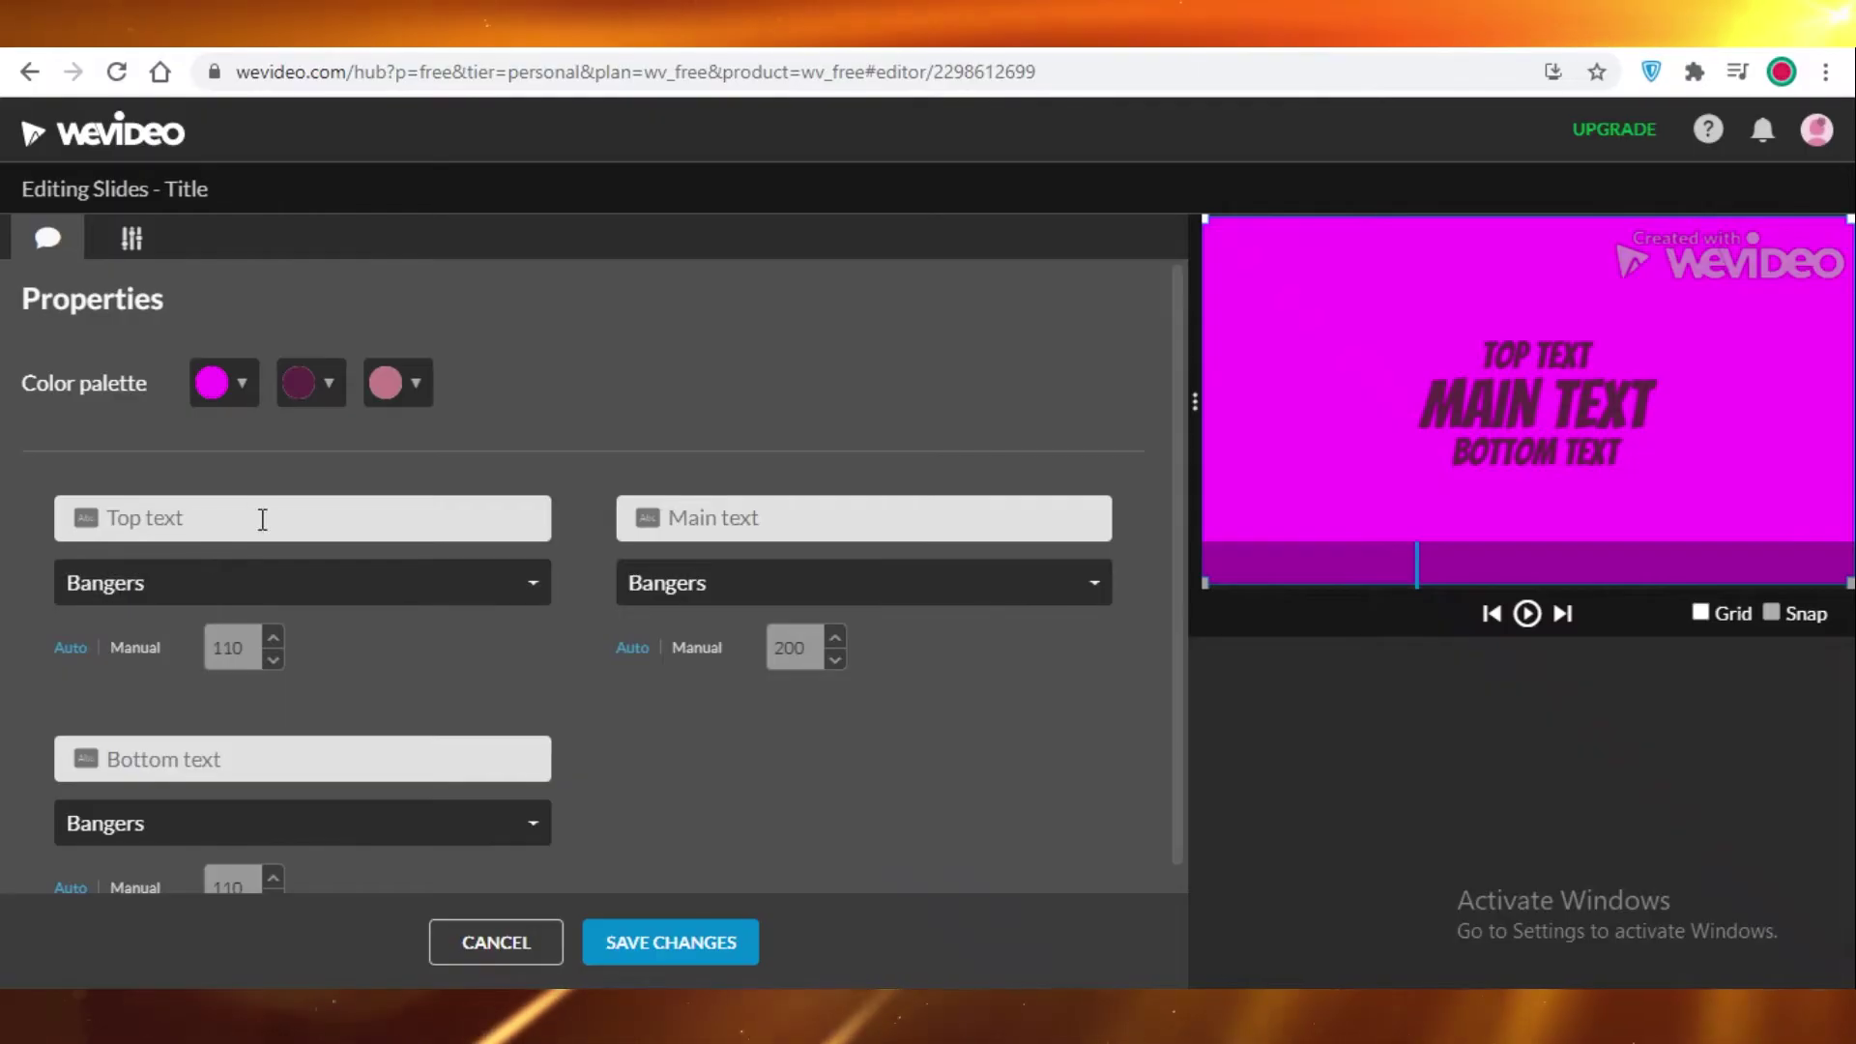
Step: Enter BEST, DANCE and STUDIO as the top, main and bottom title lines
left_click(219, 520)
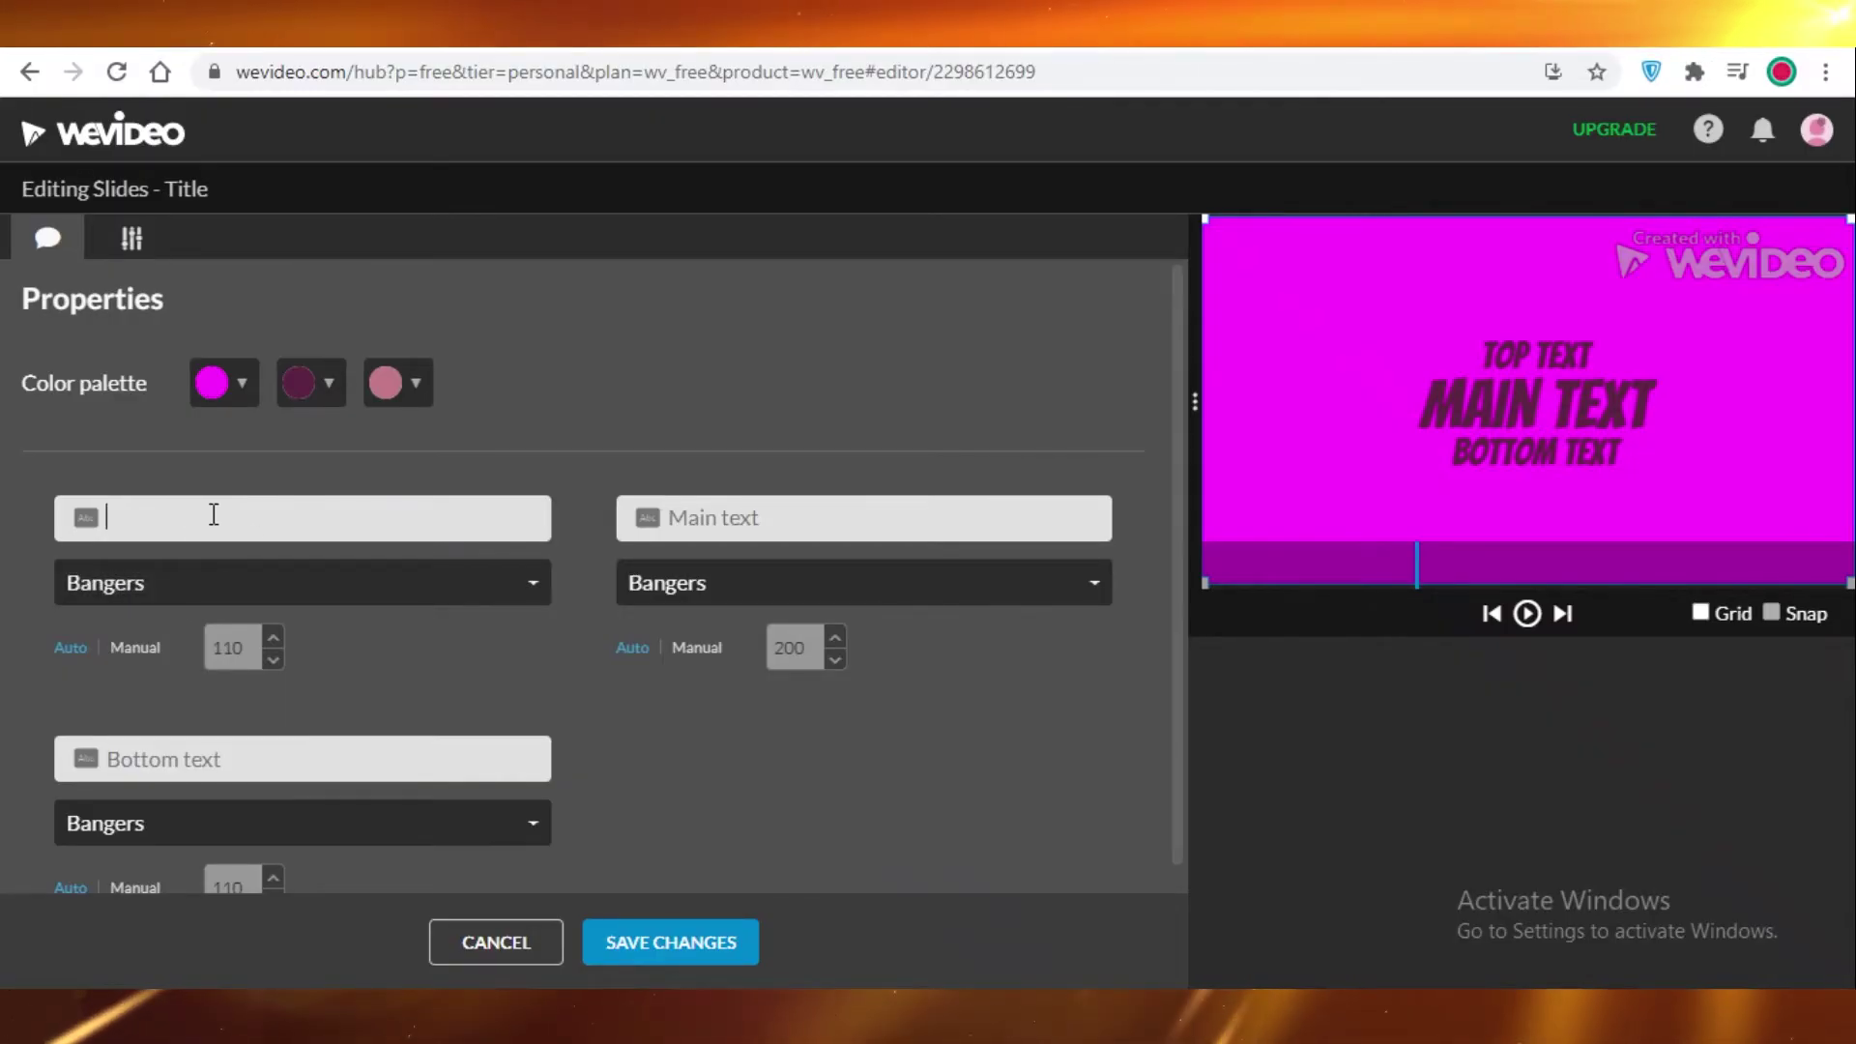
type("BEST")
left_click(706, 519)
type("DANCE")
left_click(299, 755)
type("STUDIO")
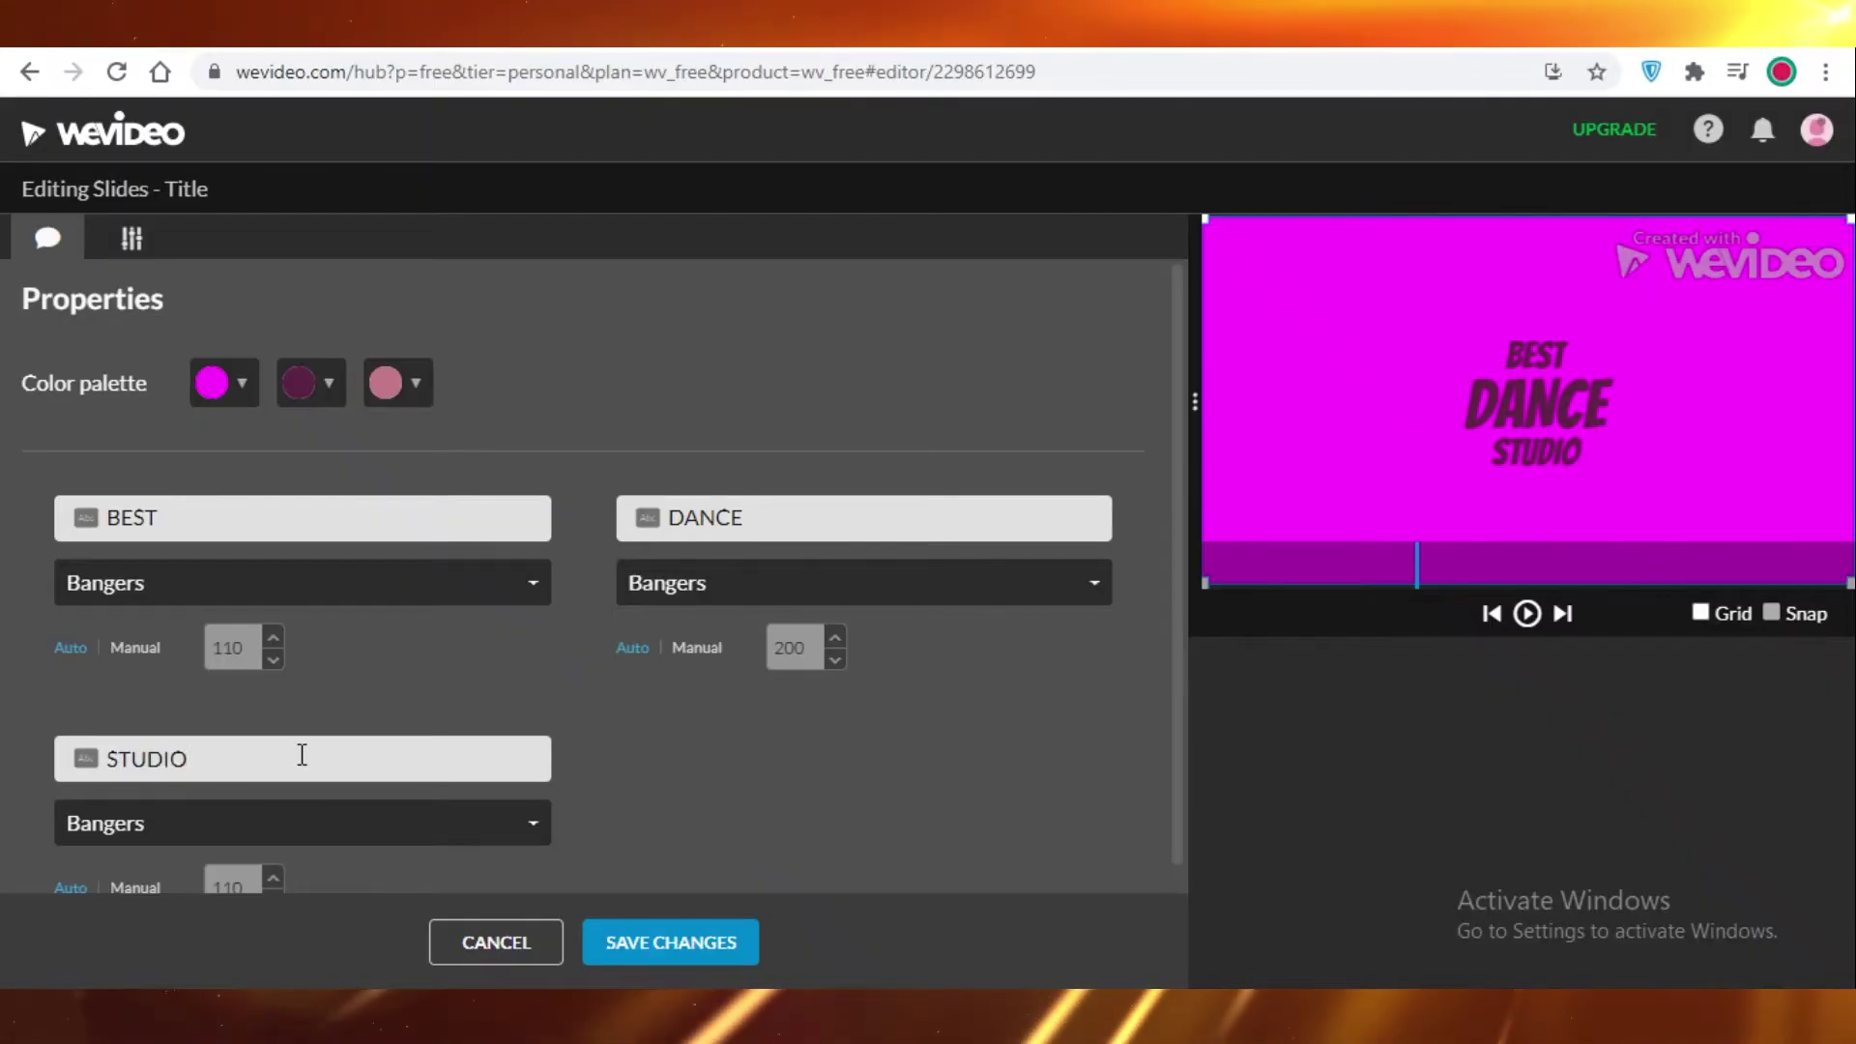
scroll(770, 708, "down", 1)
scroll(870, 754, "up", 1)
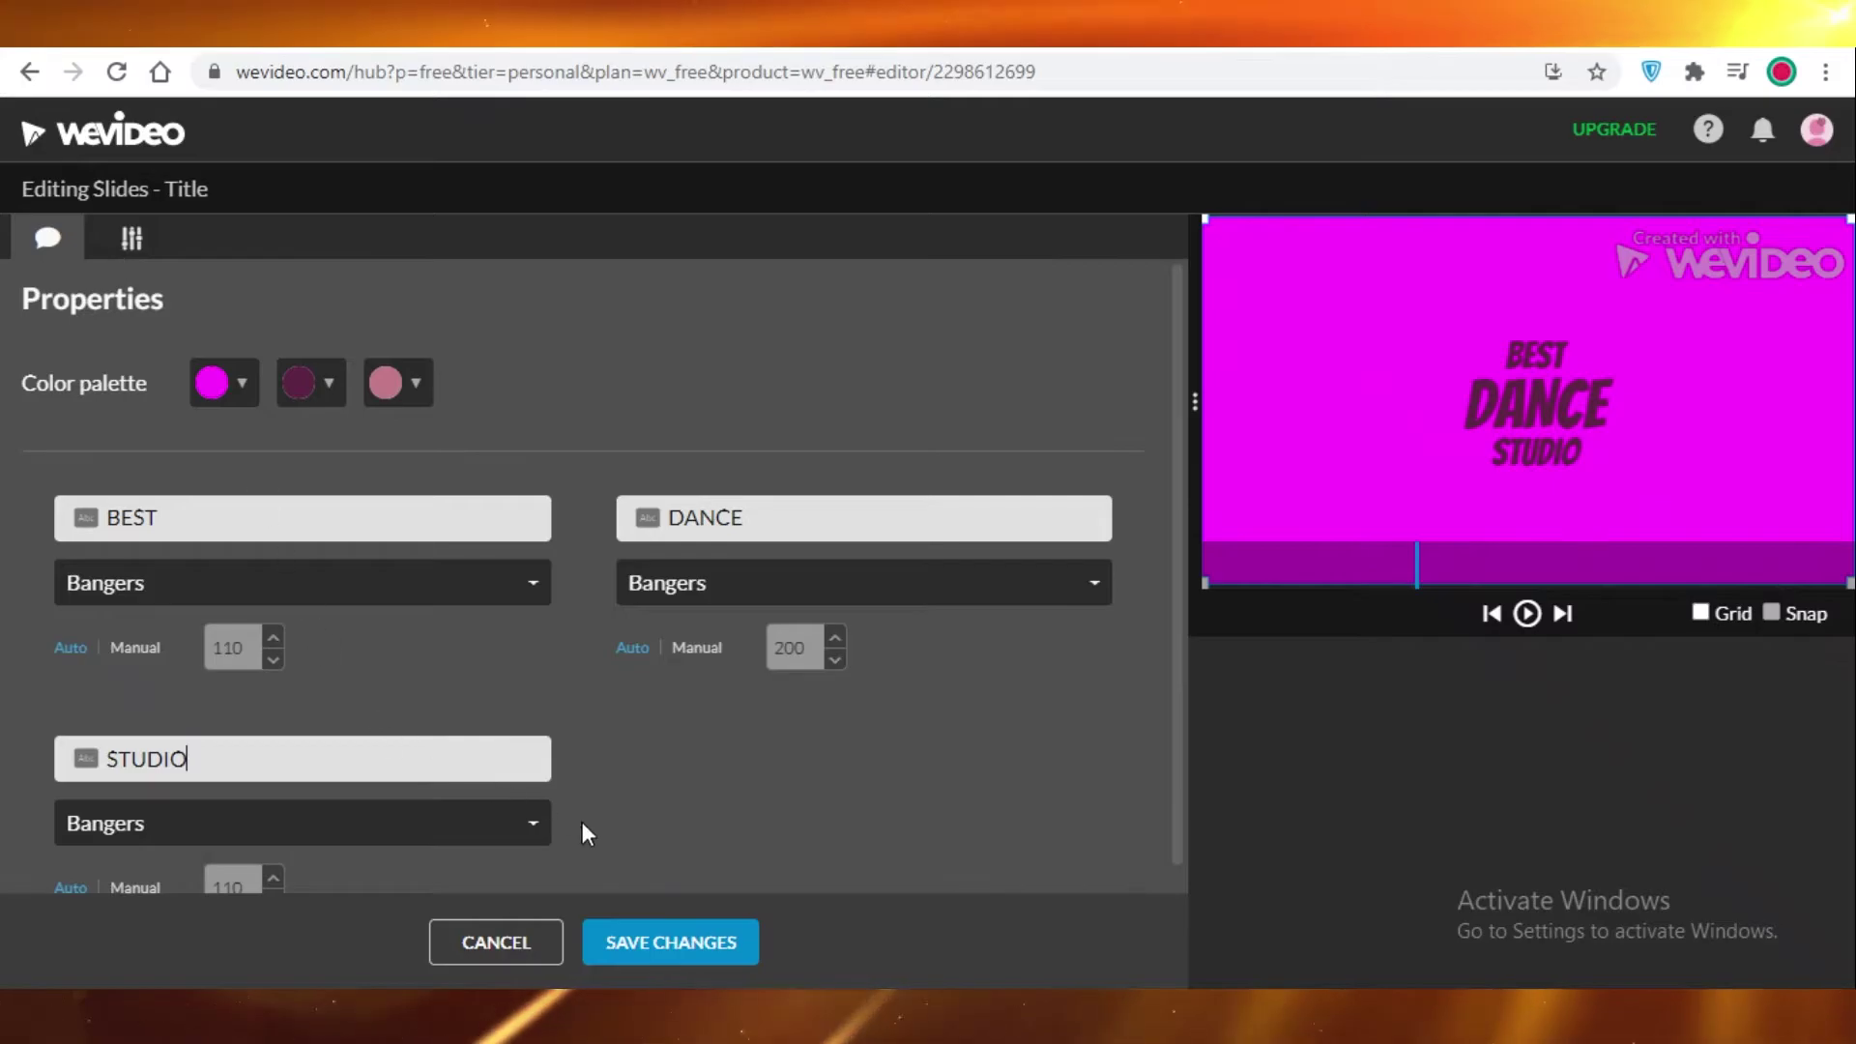
Step: Save the magenta BEST / DANCE / STUDIO title to Text 1 and play it back
left_click(658, 945)
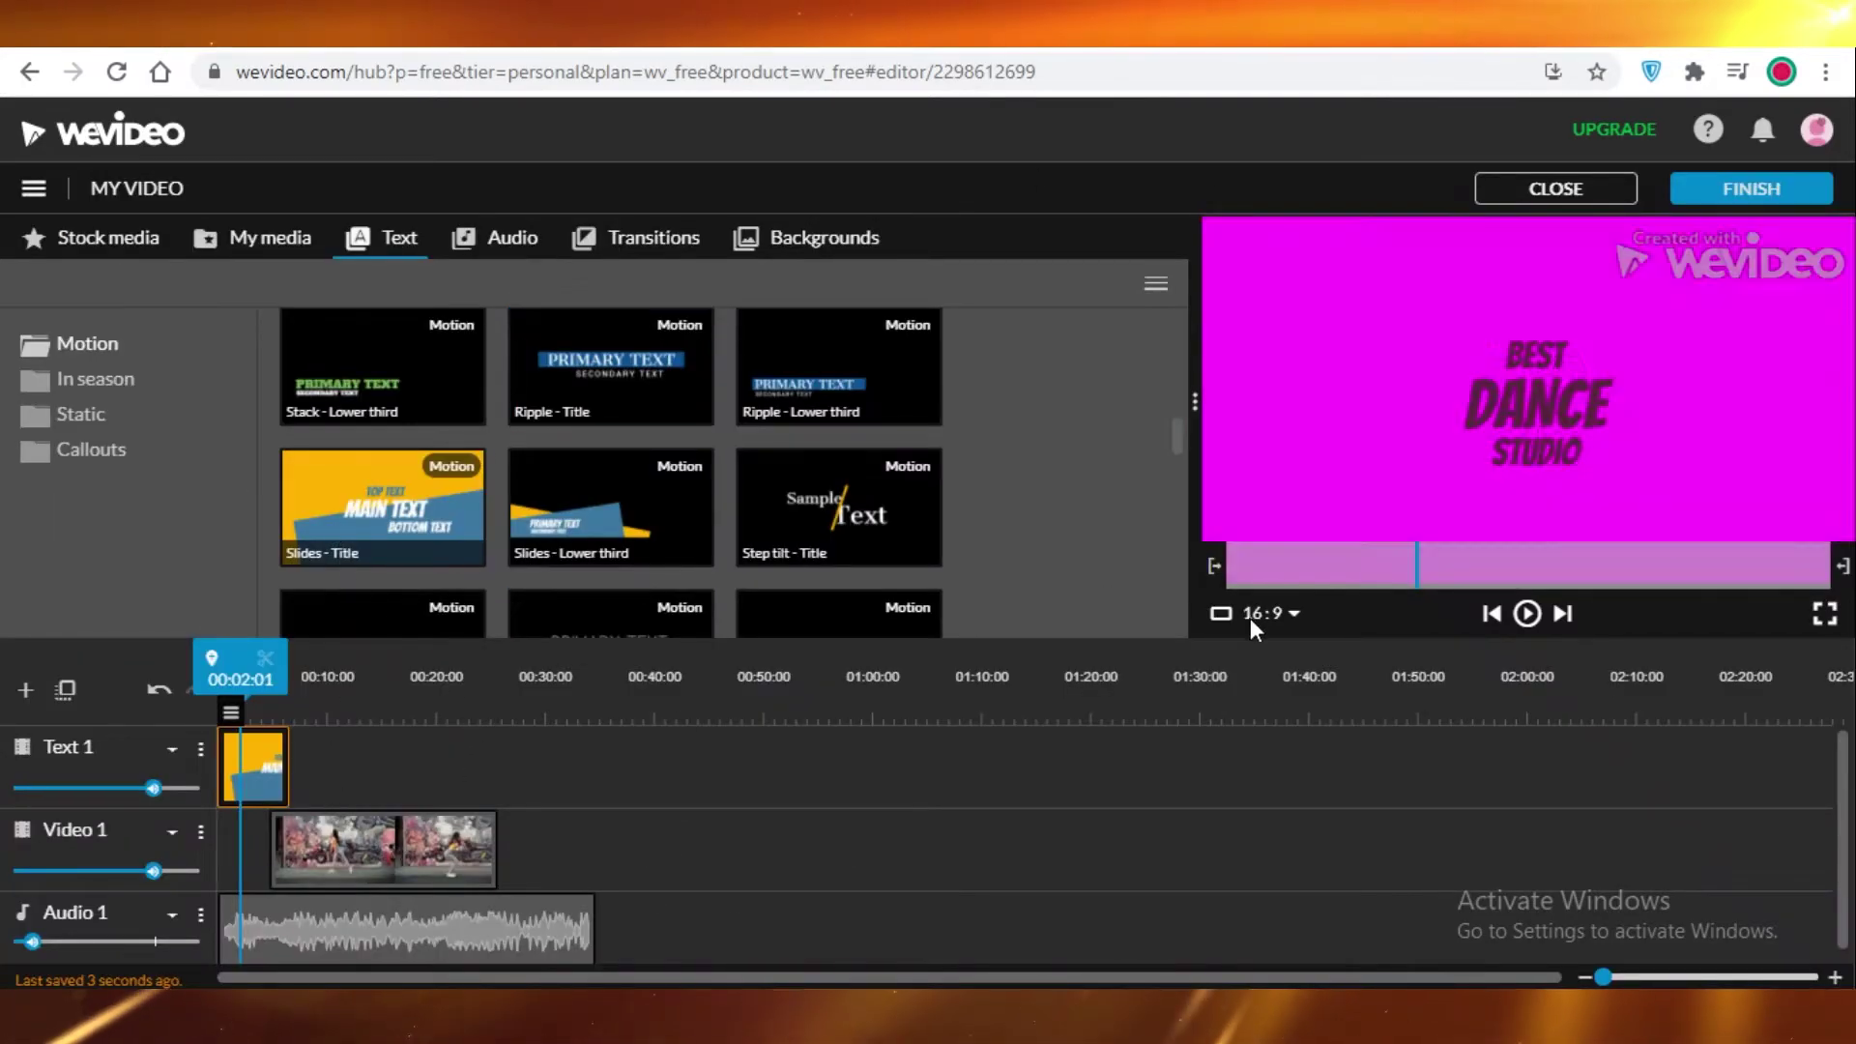
left_click(1528, 614)
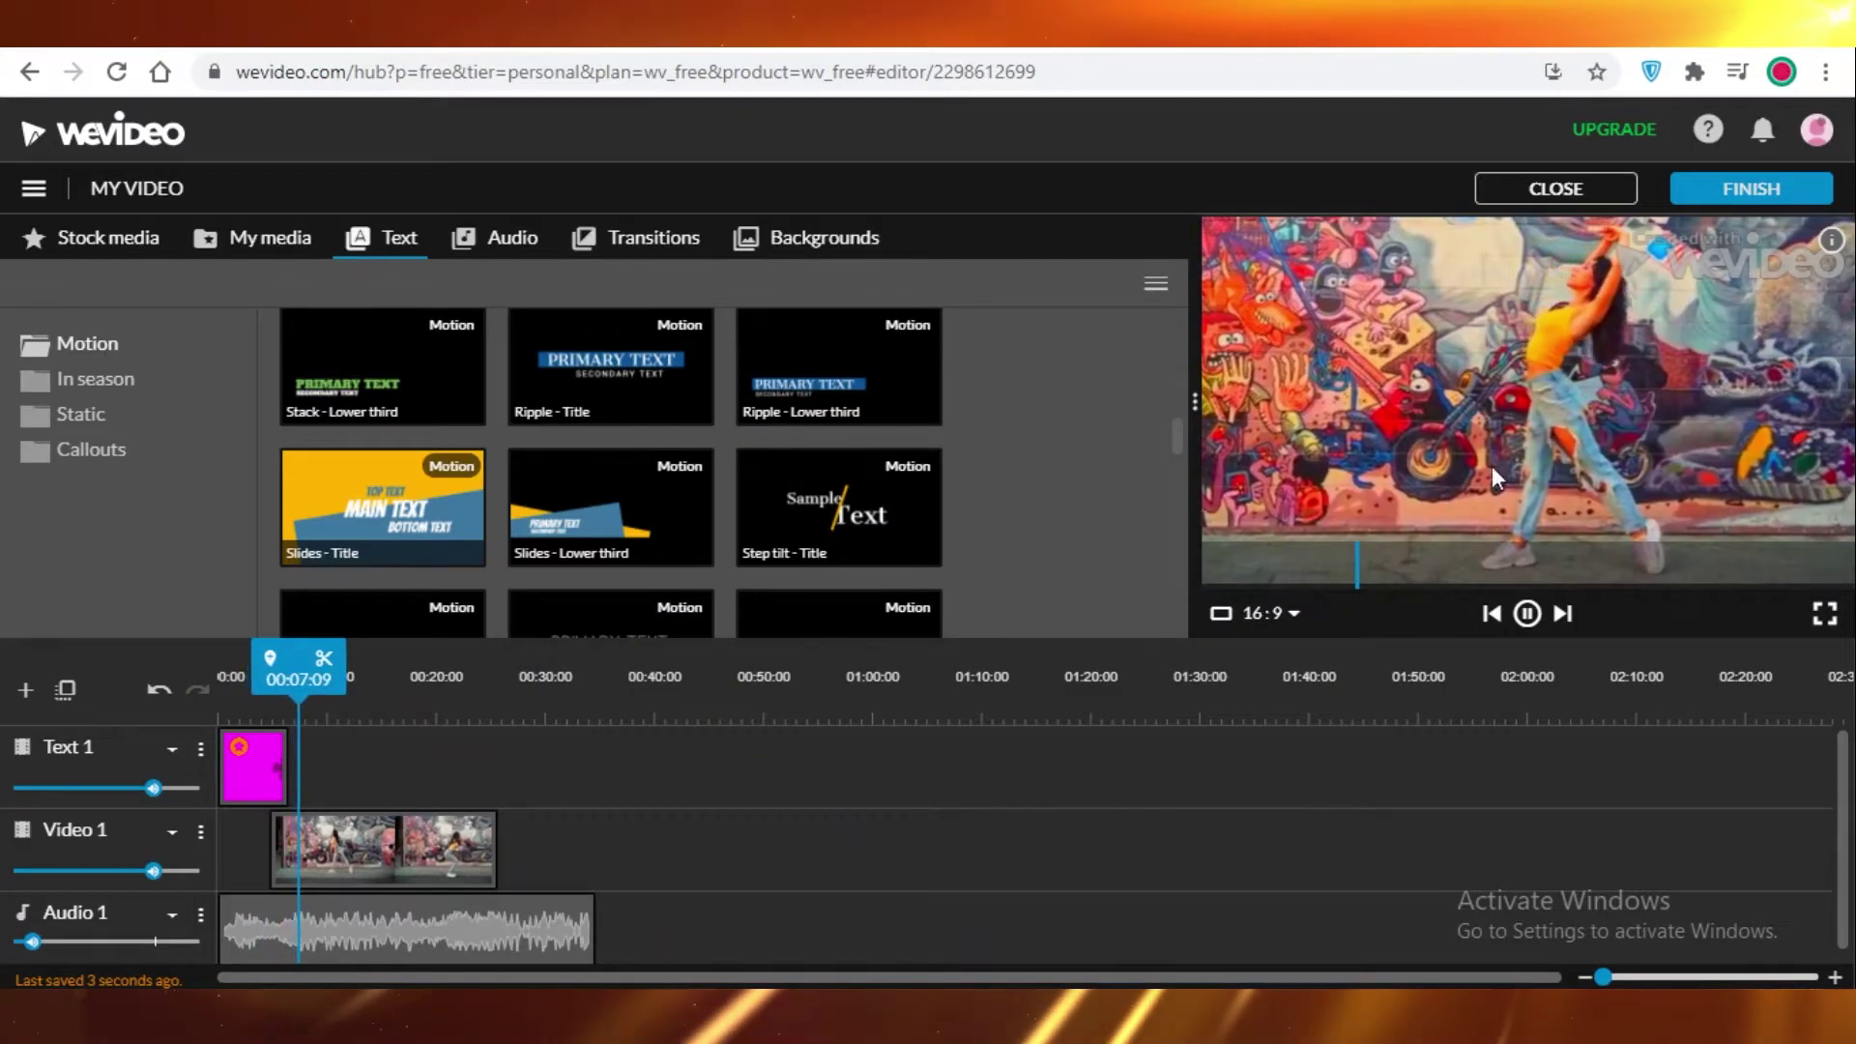
key("space")
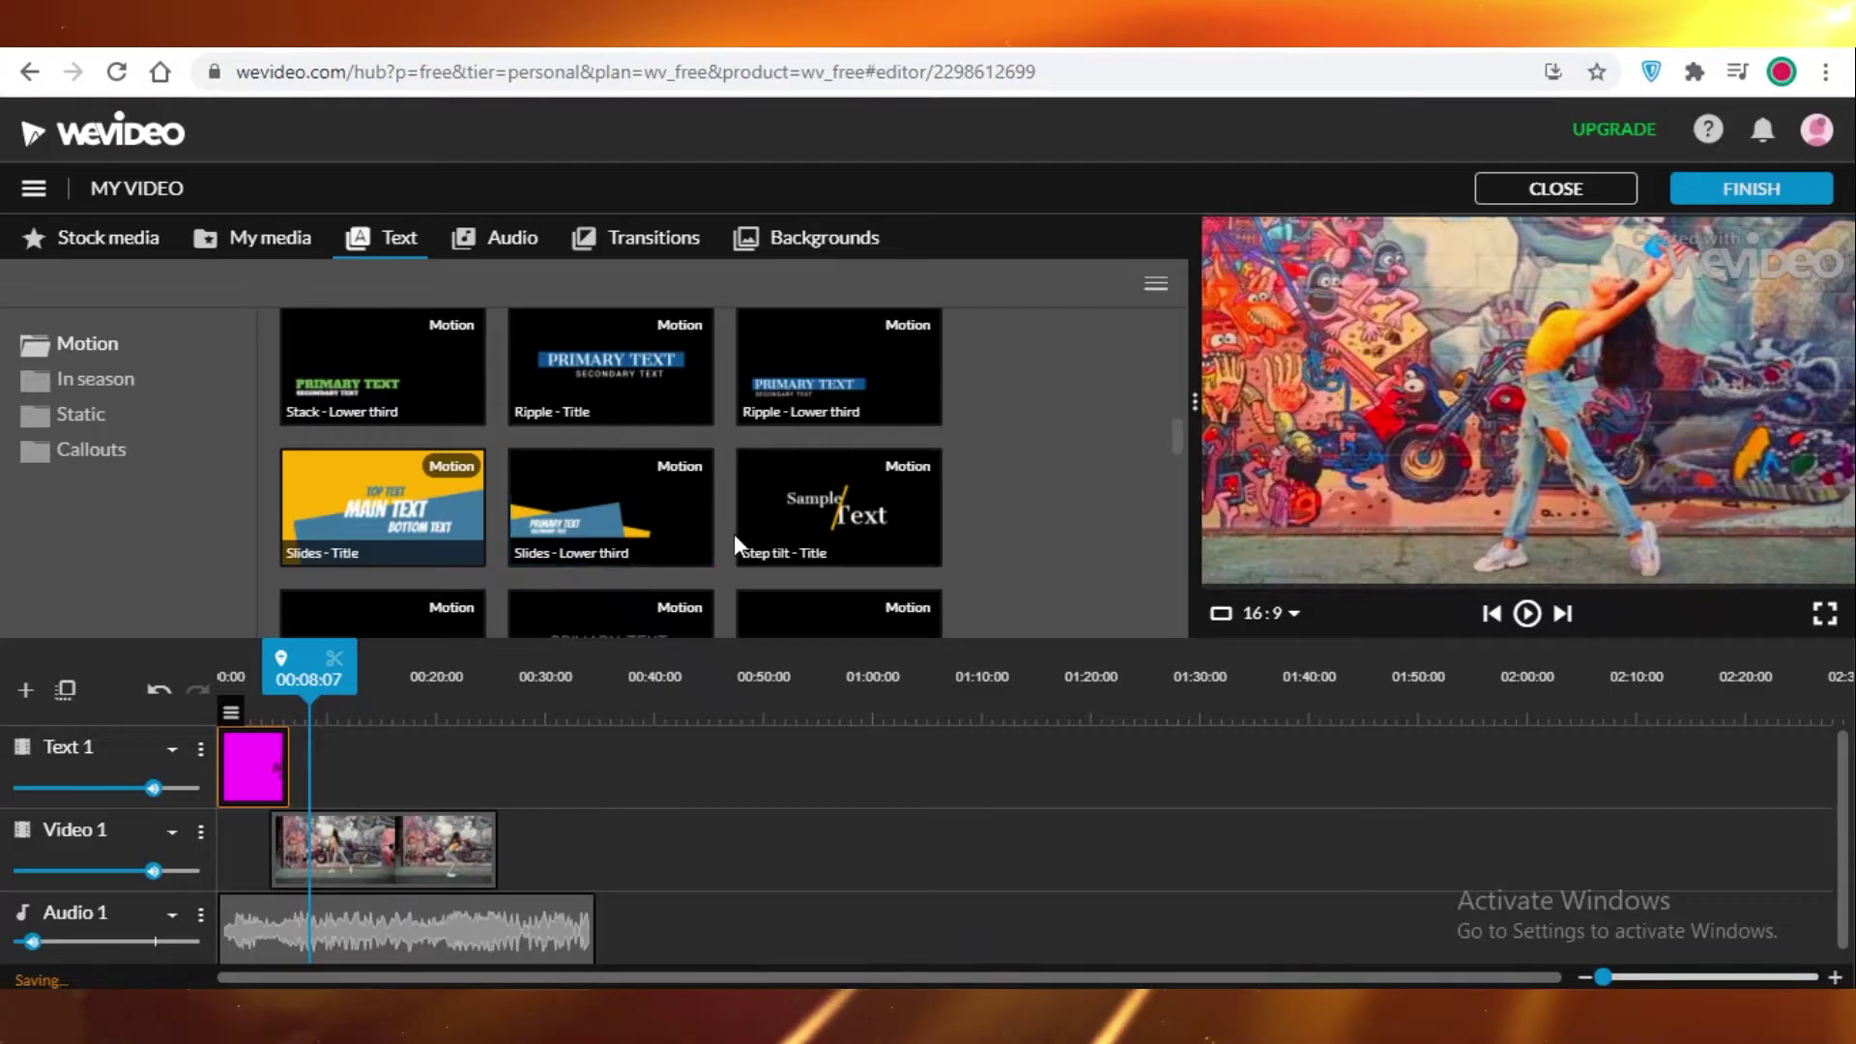
scroll(696, 581, "down", 1)
scroll(764, 473, "down", 10)
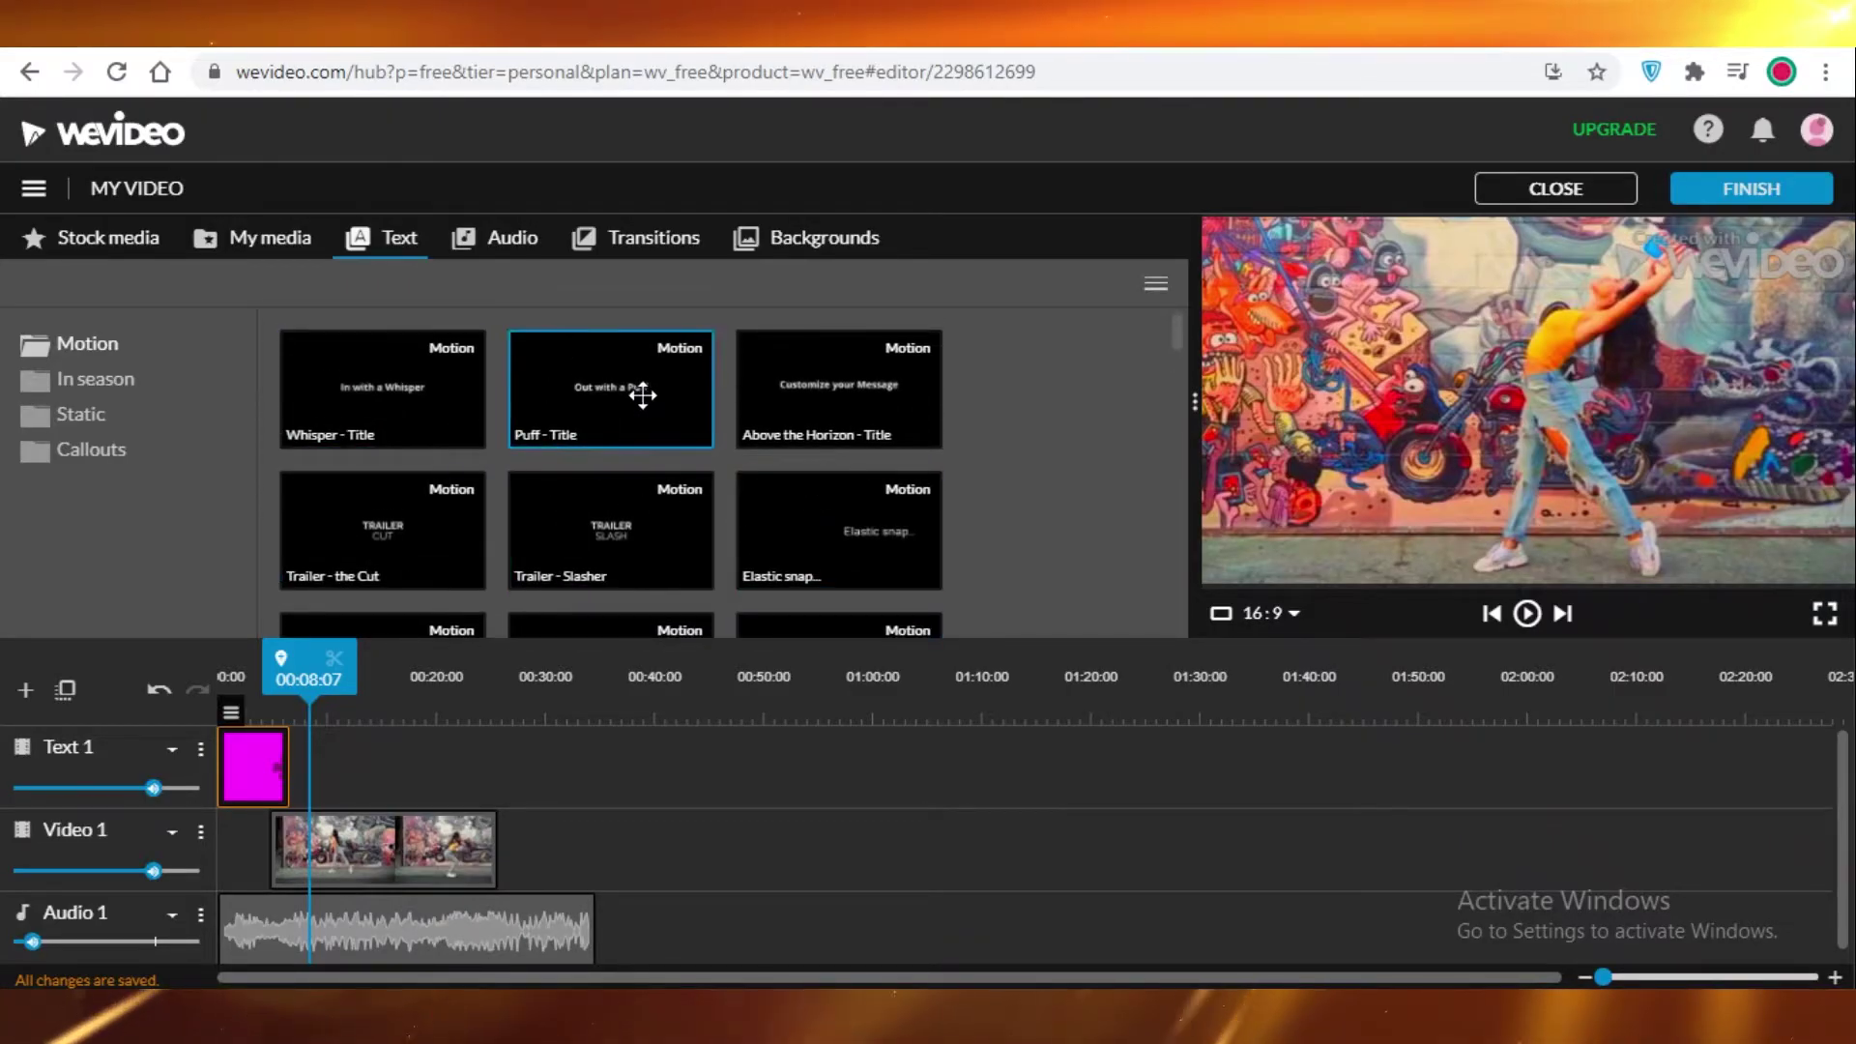
Step: Place the Whisper - Title template right after the magenta title on Text 1 and preview it
left_click_drag(383, 392, 340, 769)
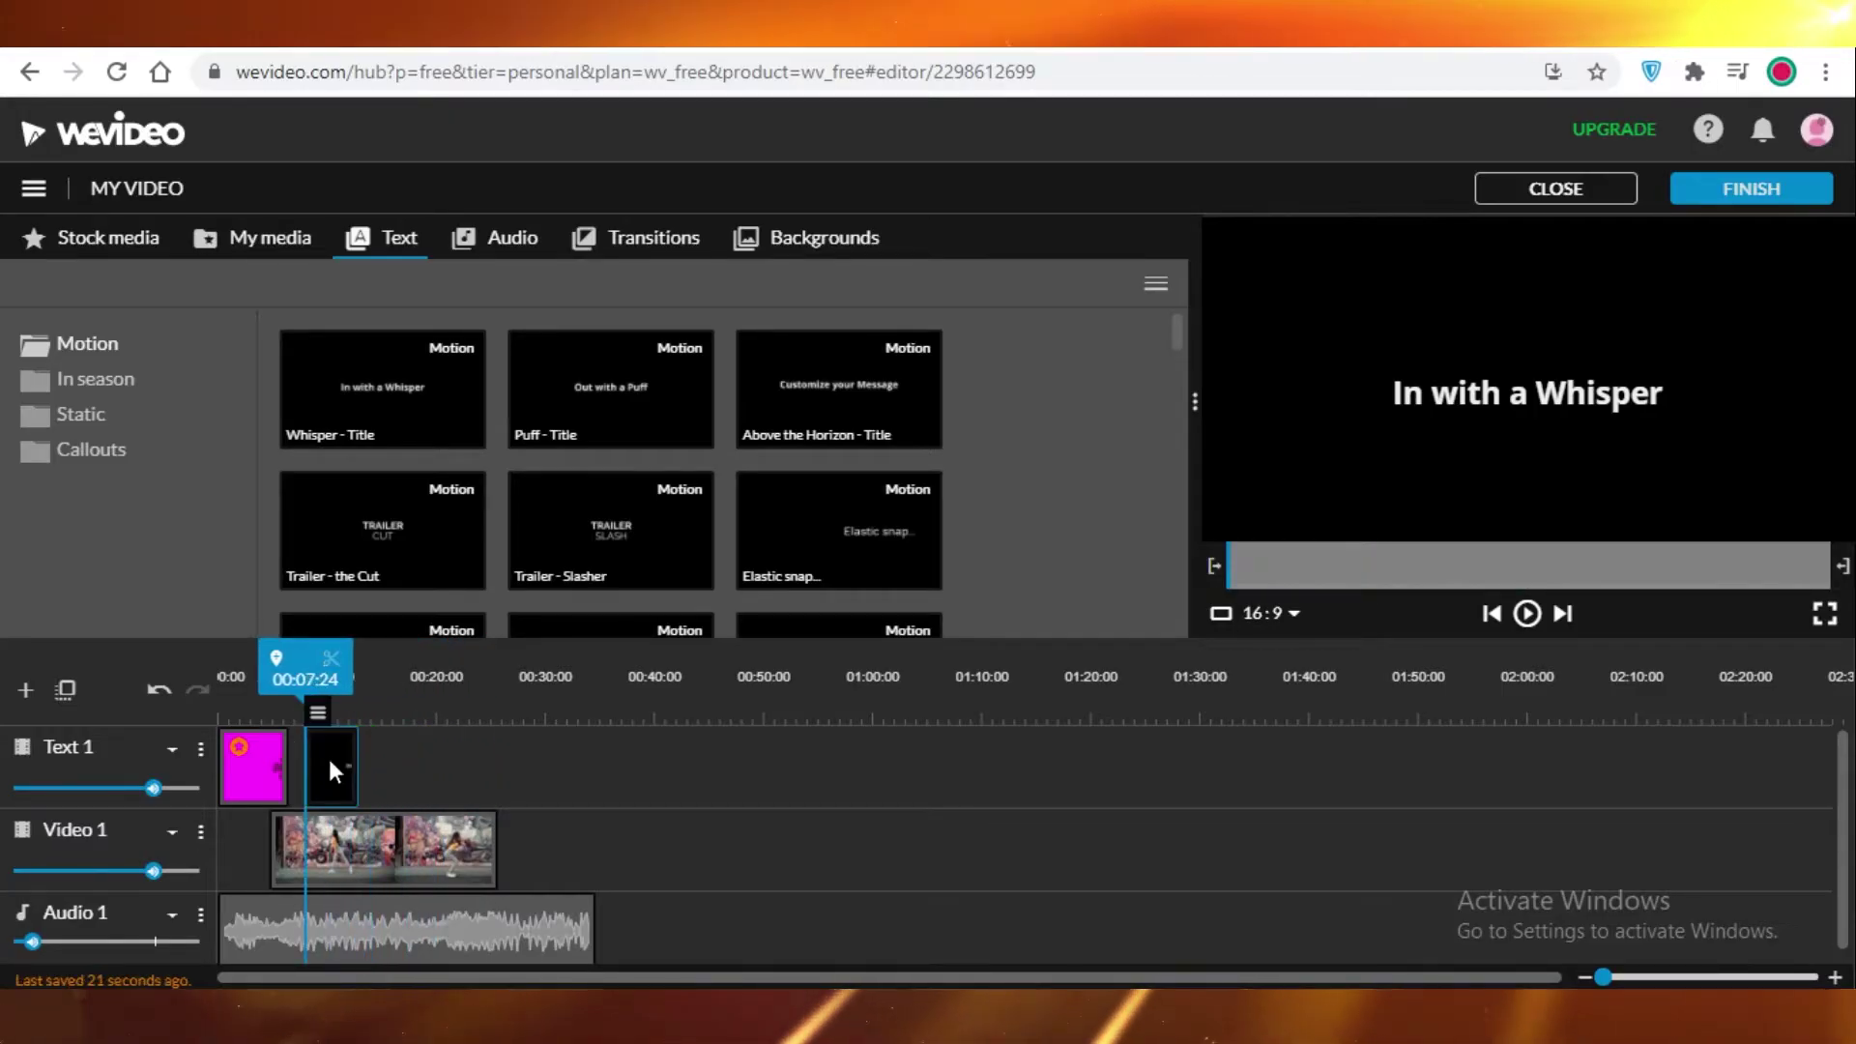
left_click(1527, 614)
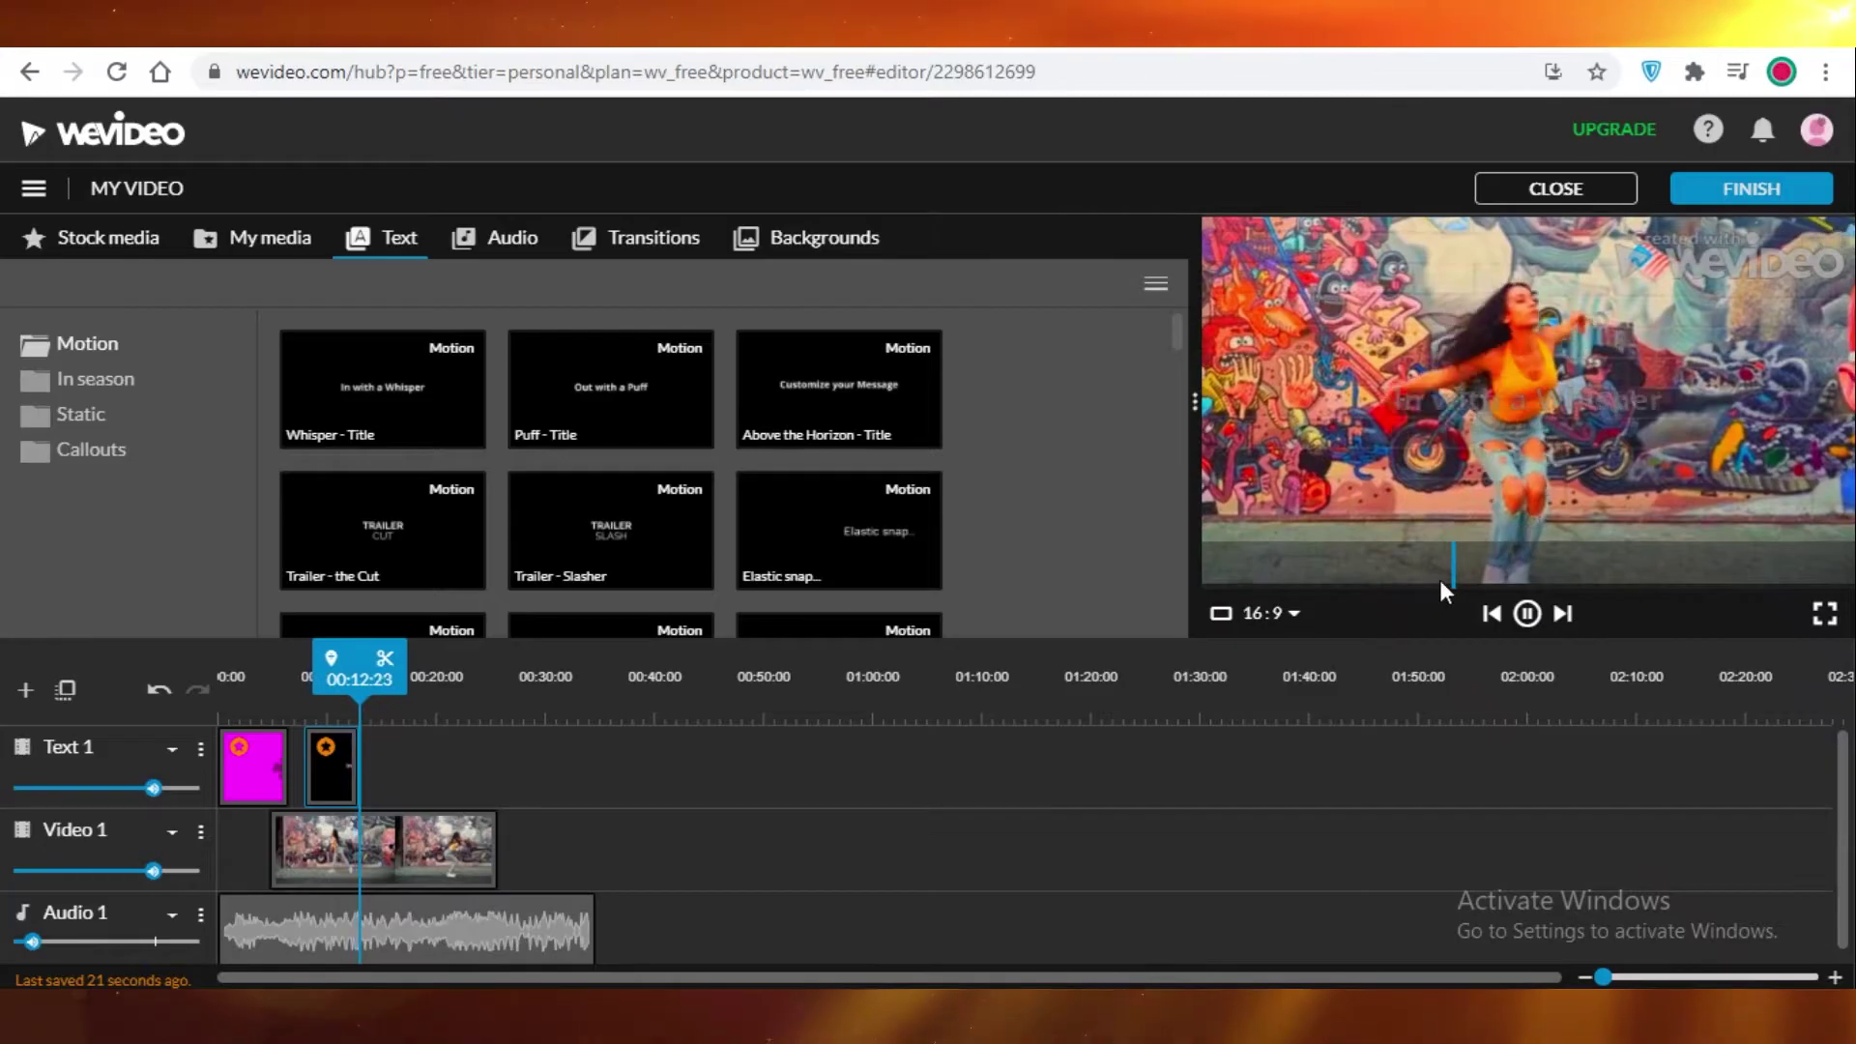
left_click(1527, 614)
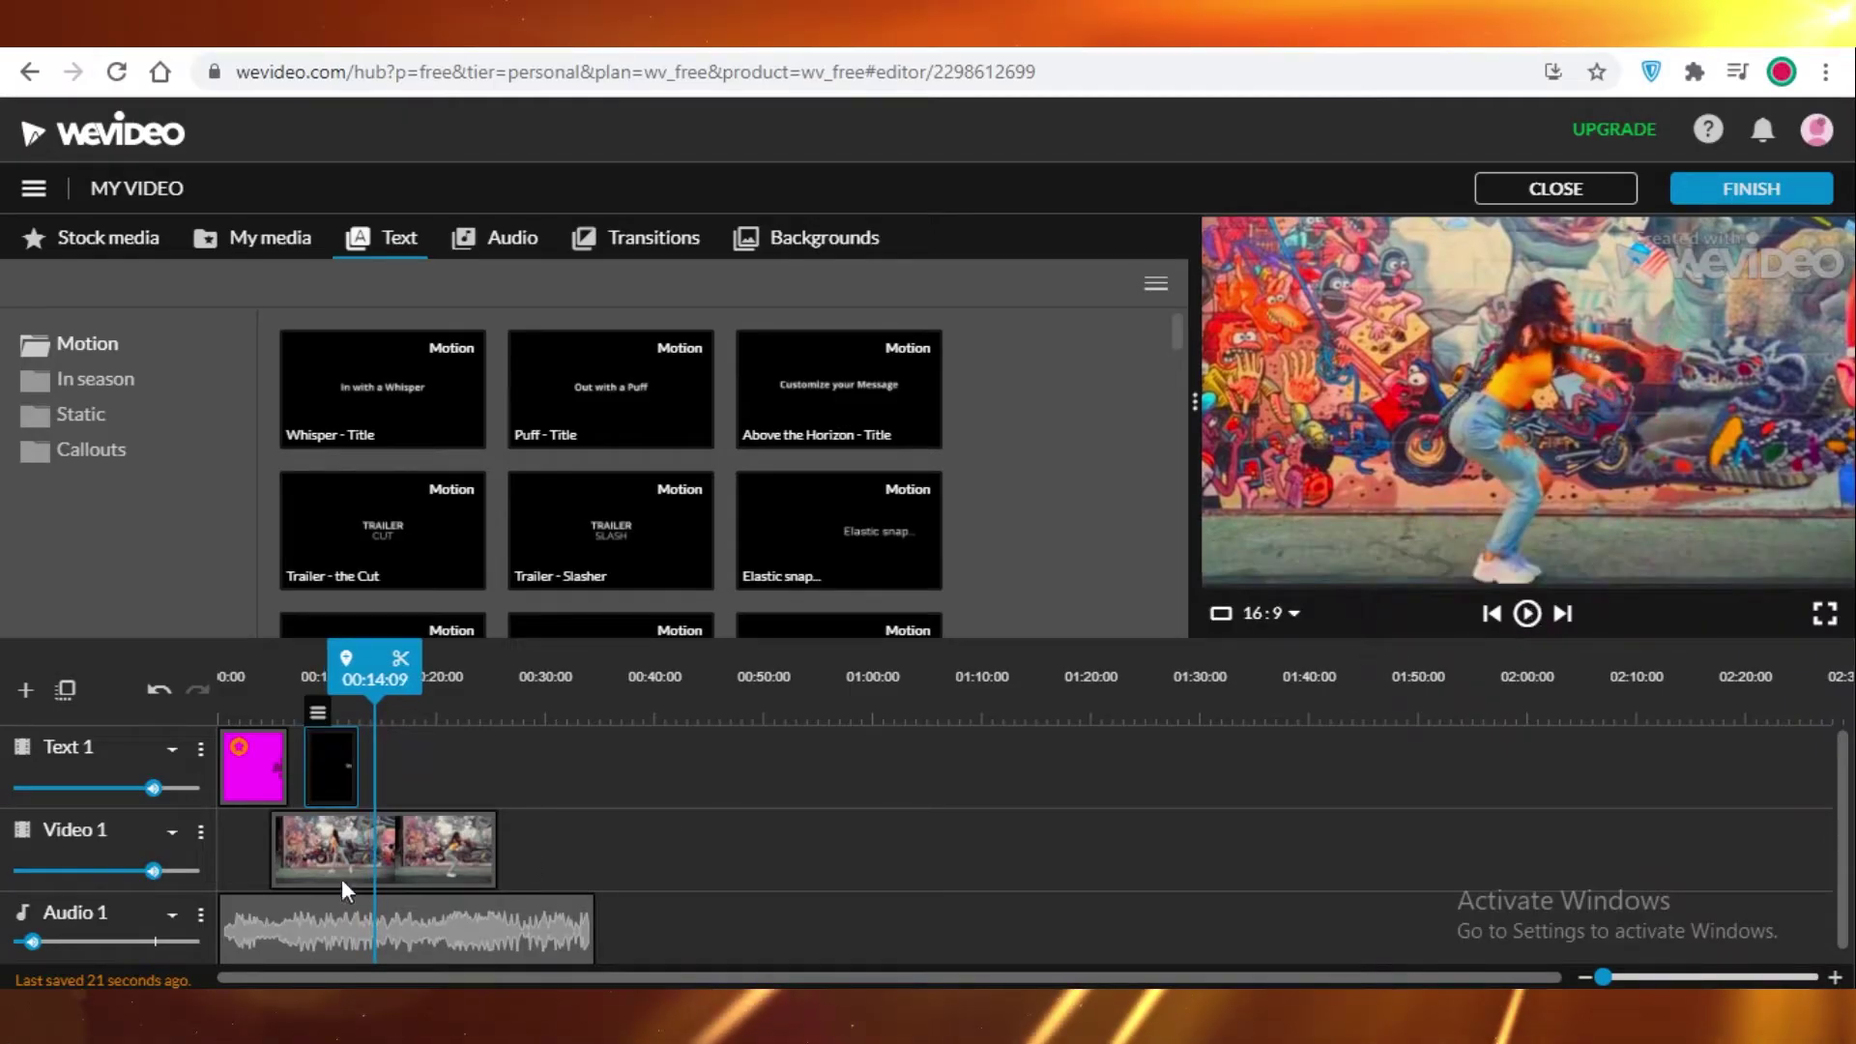
Step: Replace the caption text with DANCE THE CATCHES THE SOUL in the Ruluko font
double_click(327, 758)
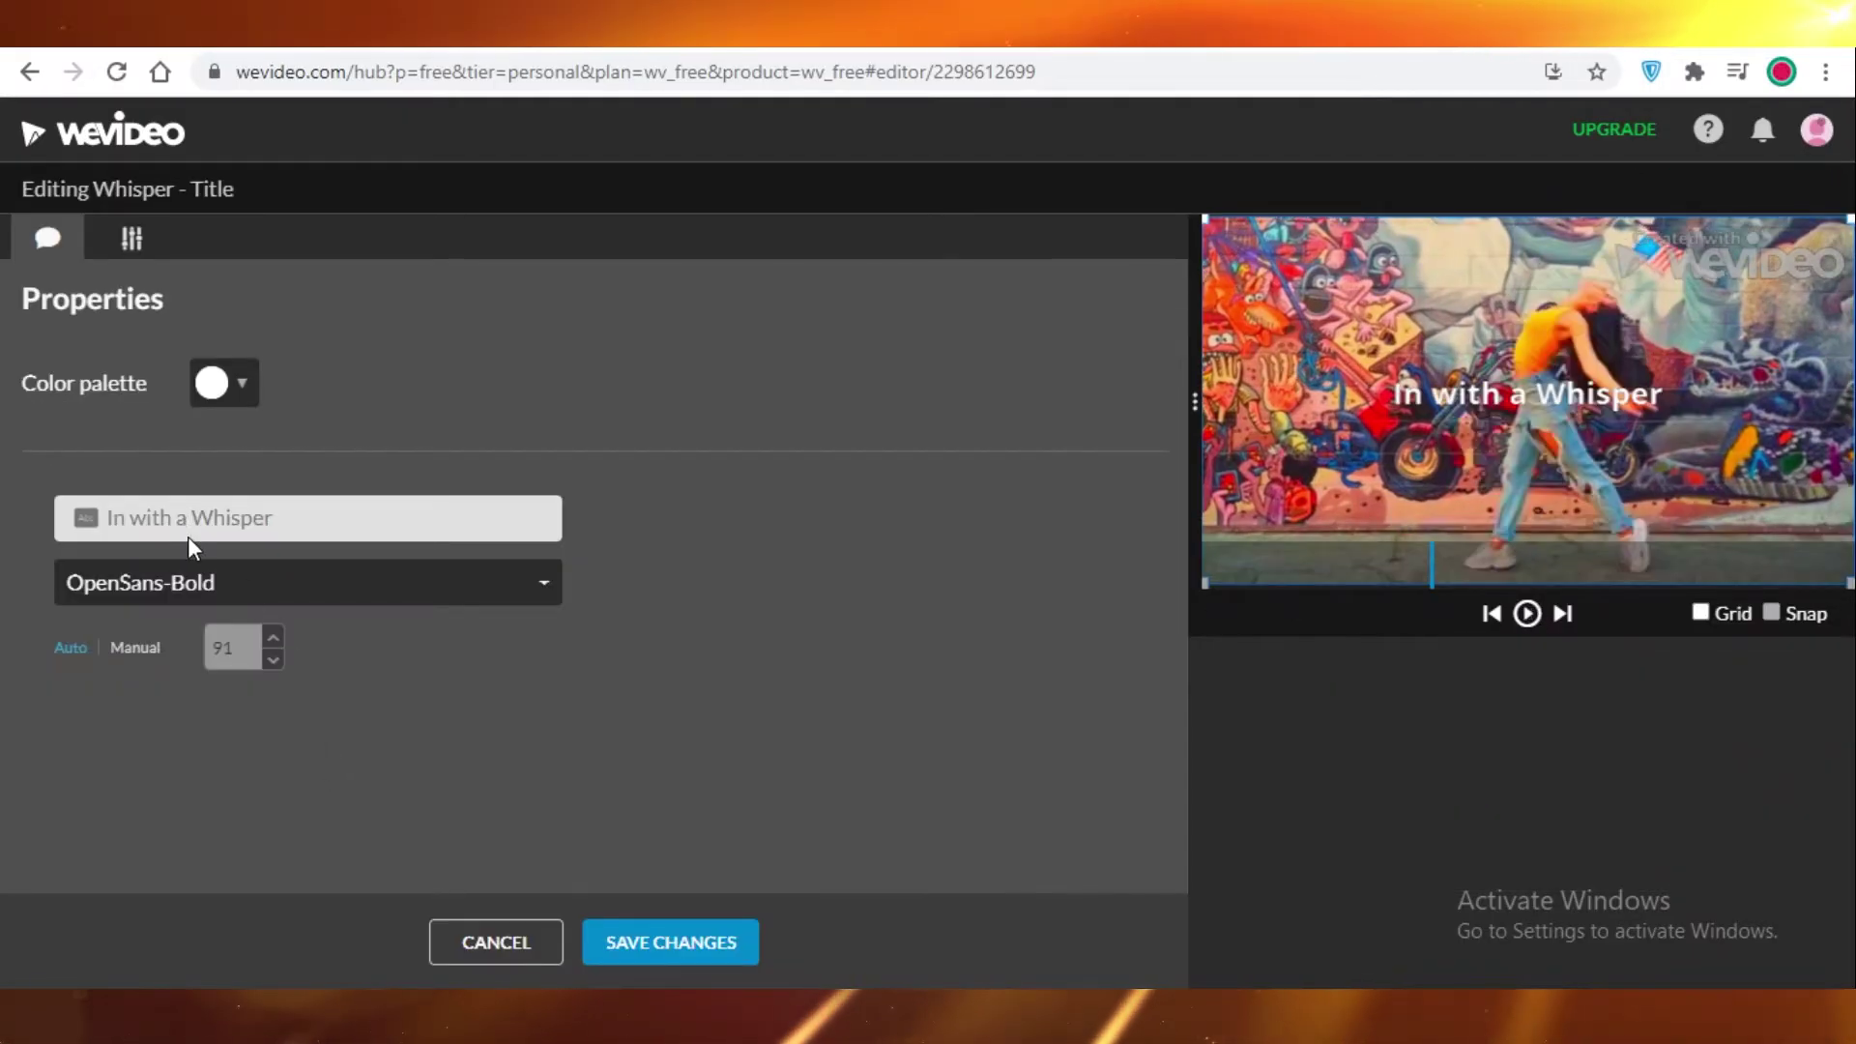
left_click(208, 510)
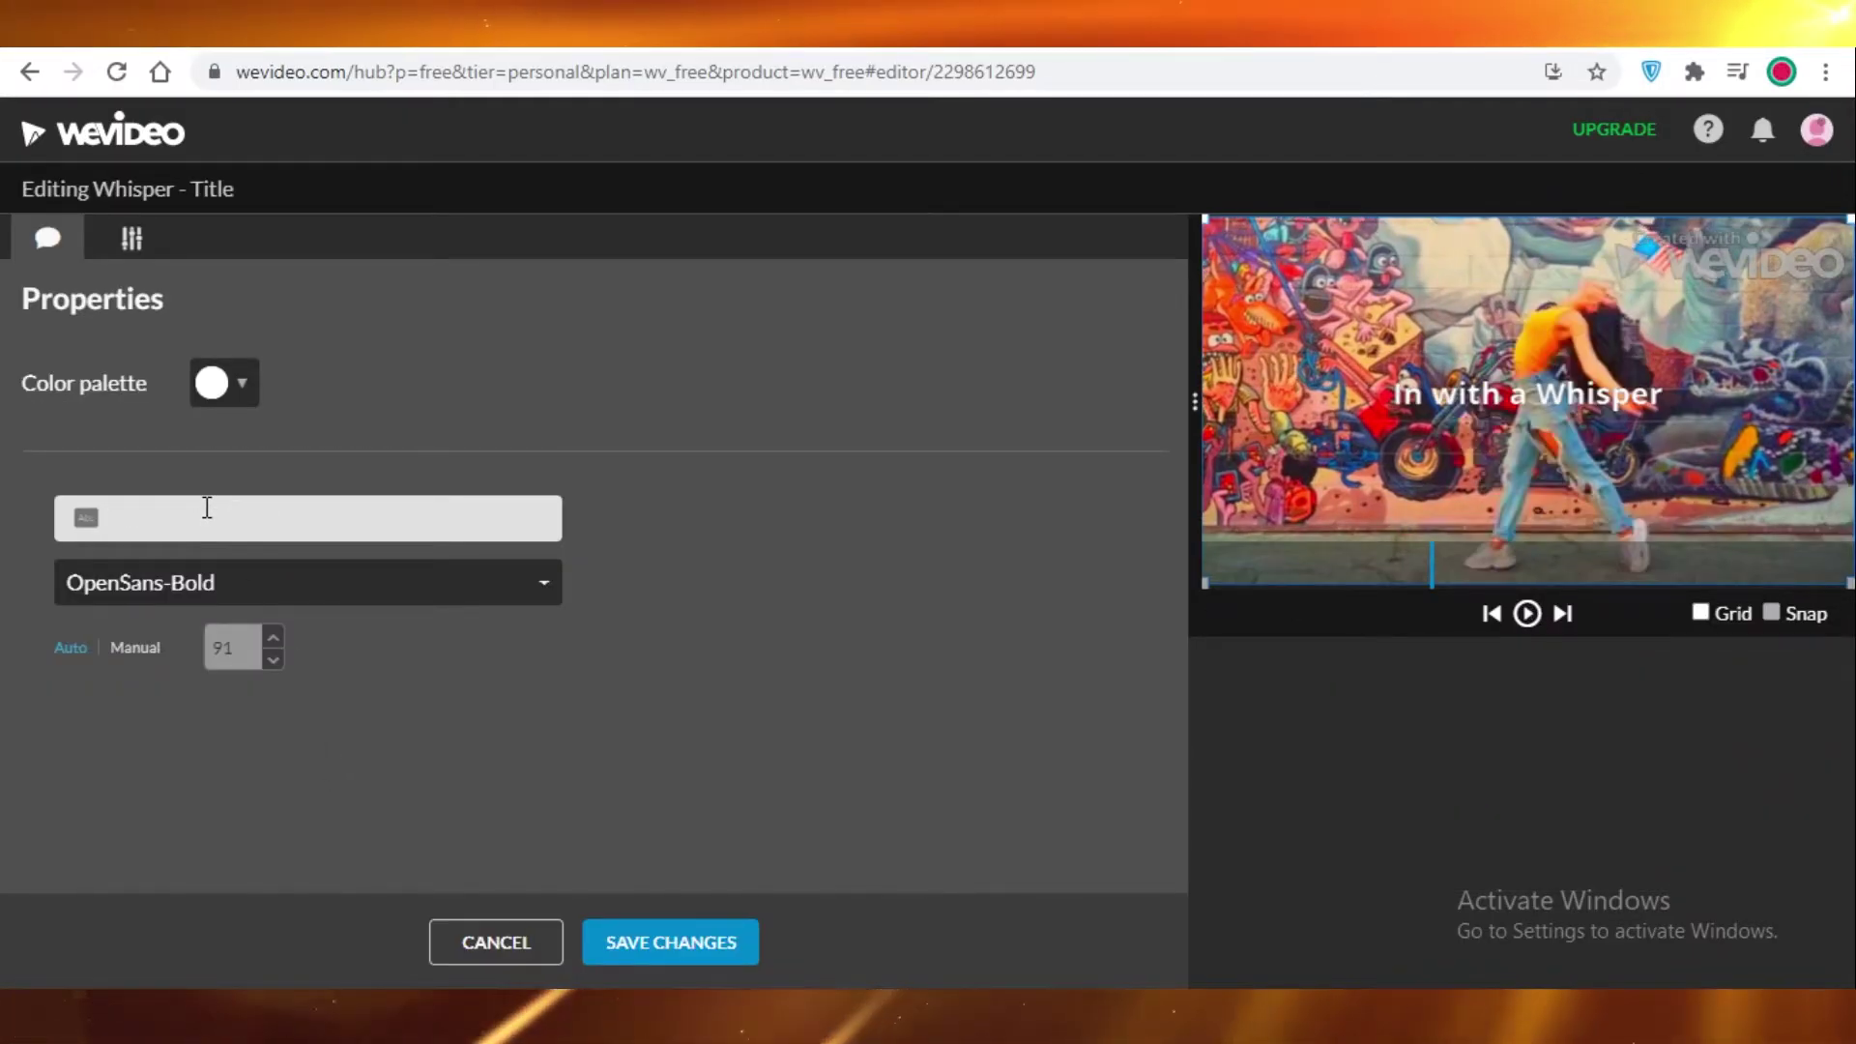
type("DANCE")
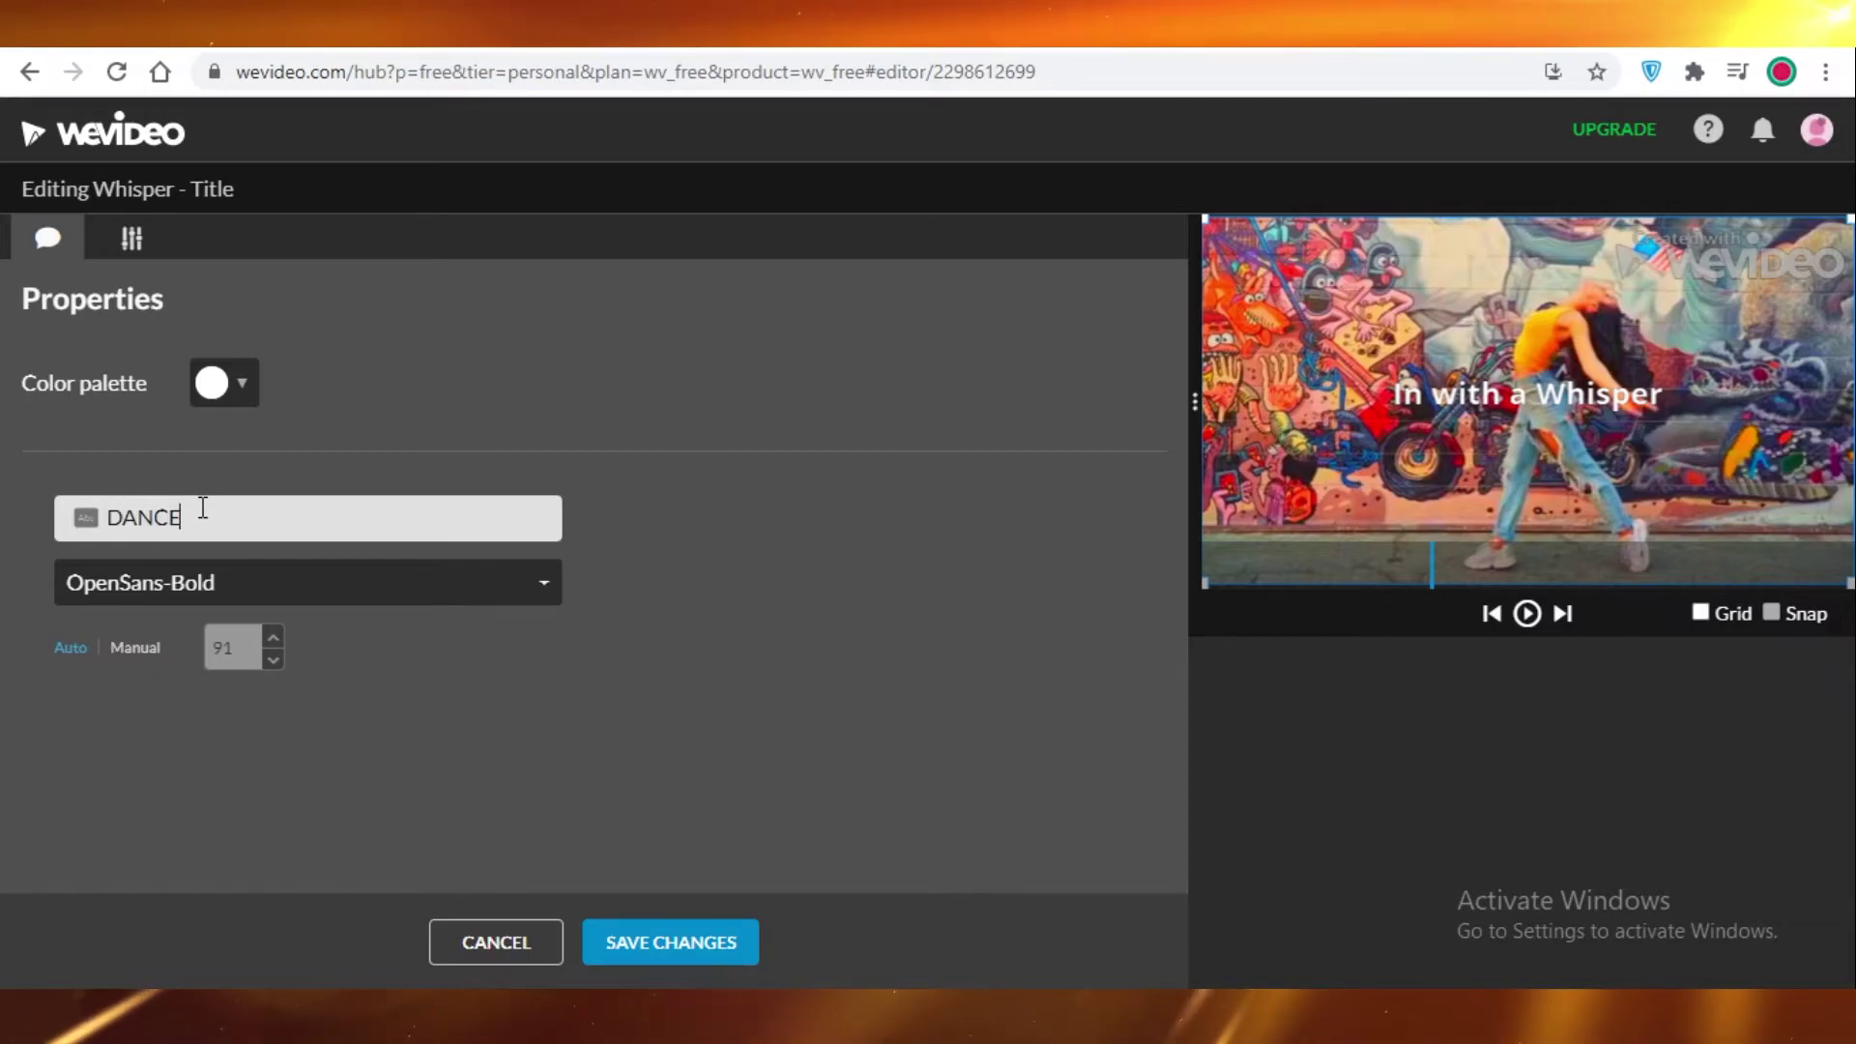
type(" THE CATCHES THE SOUL")
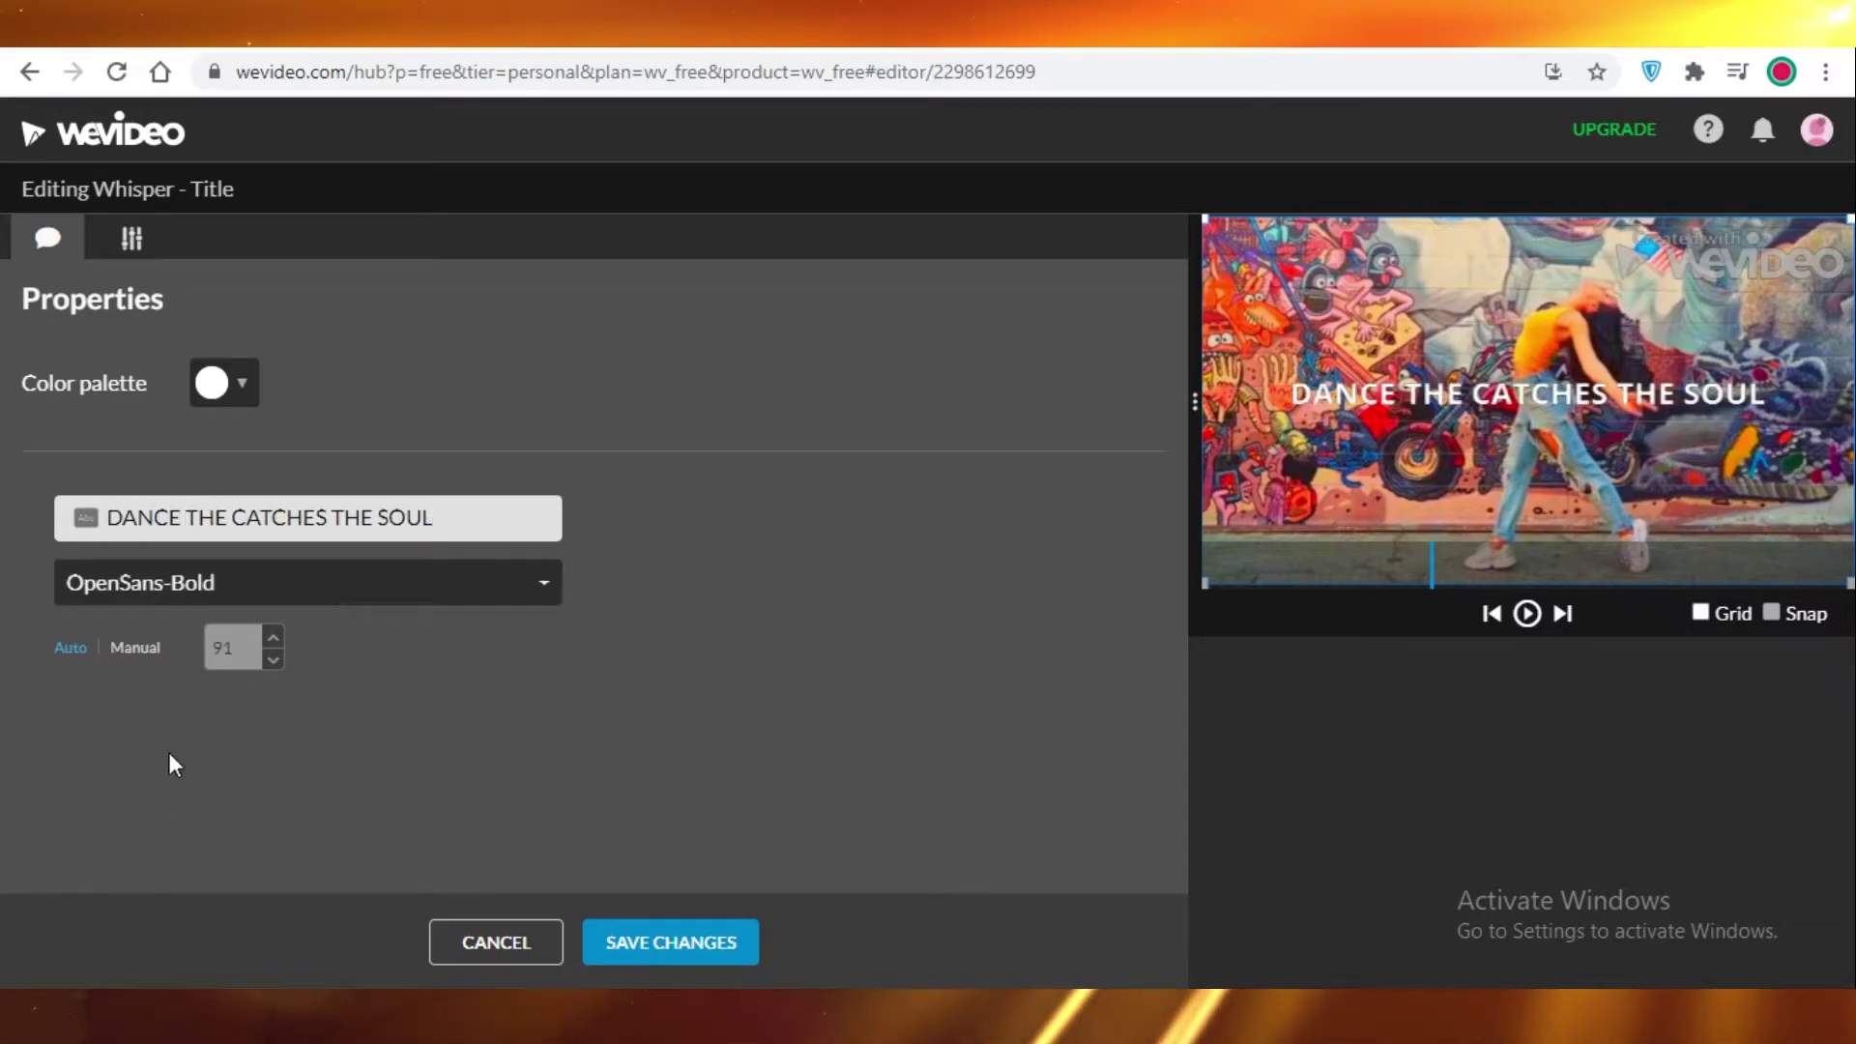
left_click(526, 585)
scroll(281, 709, "down", 6)
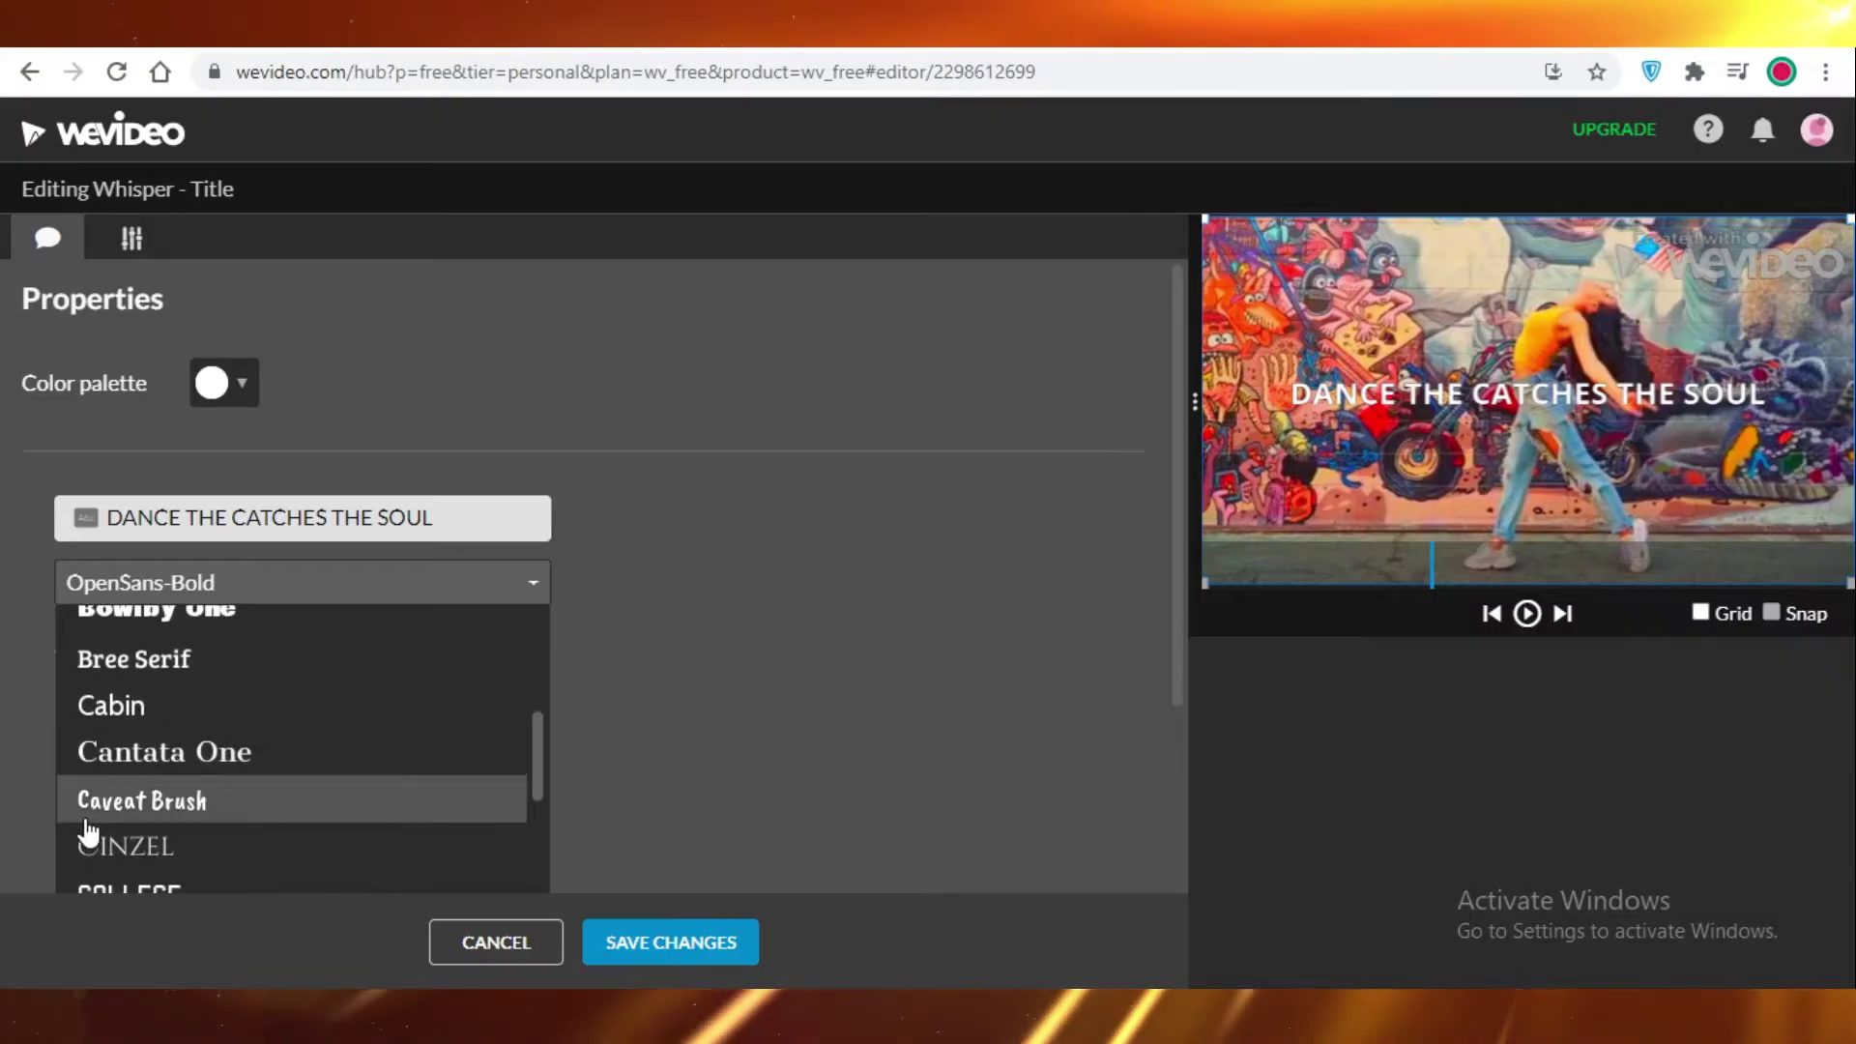
left_click(125, 845)
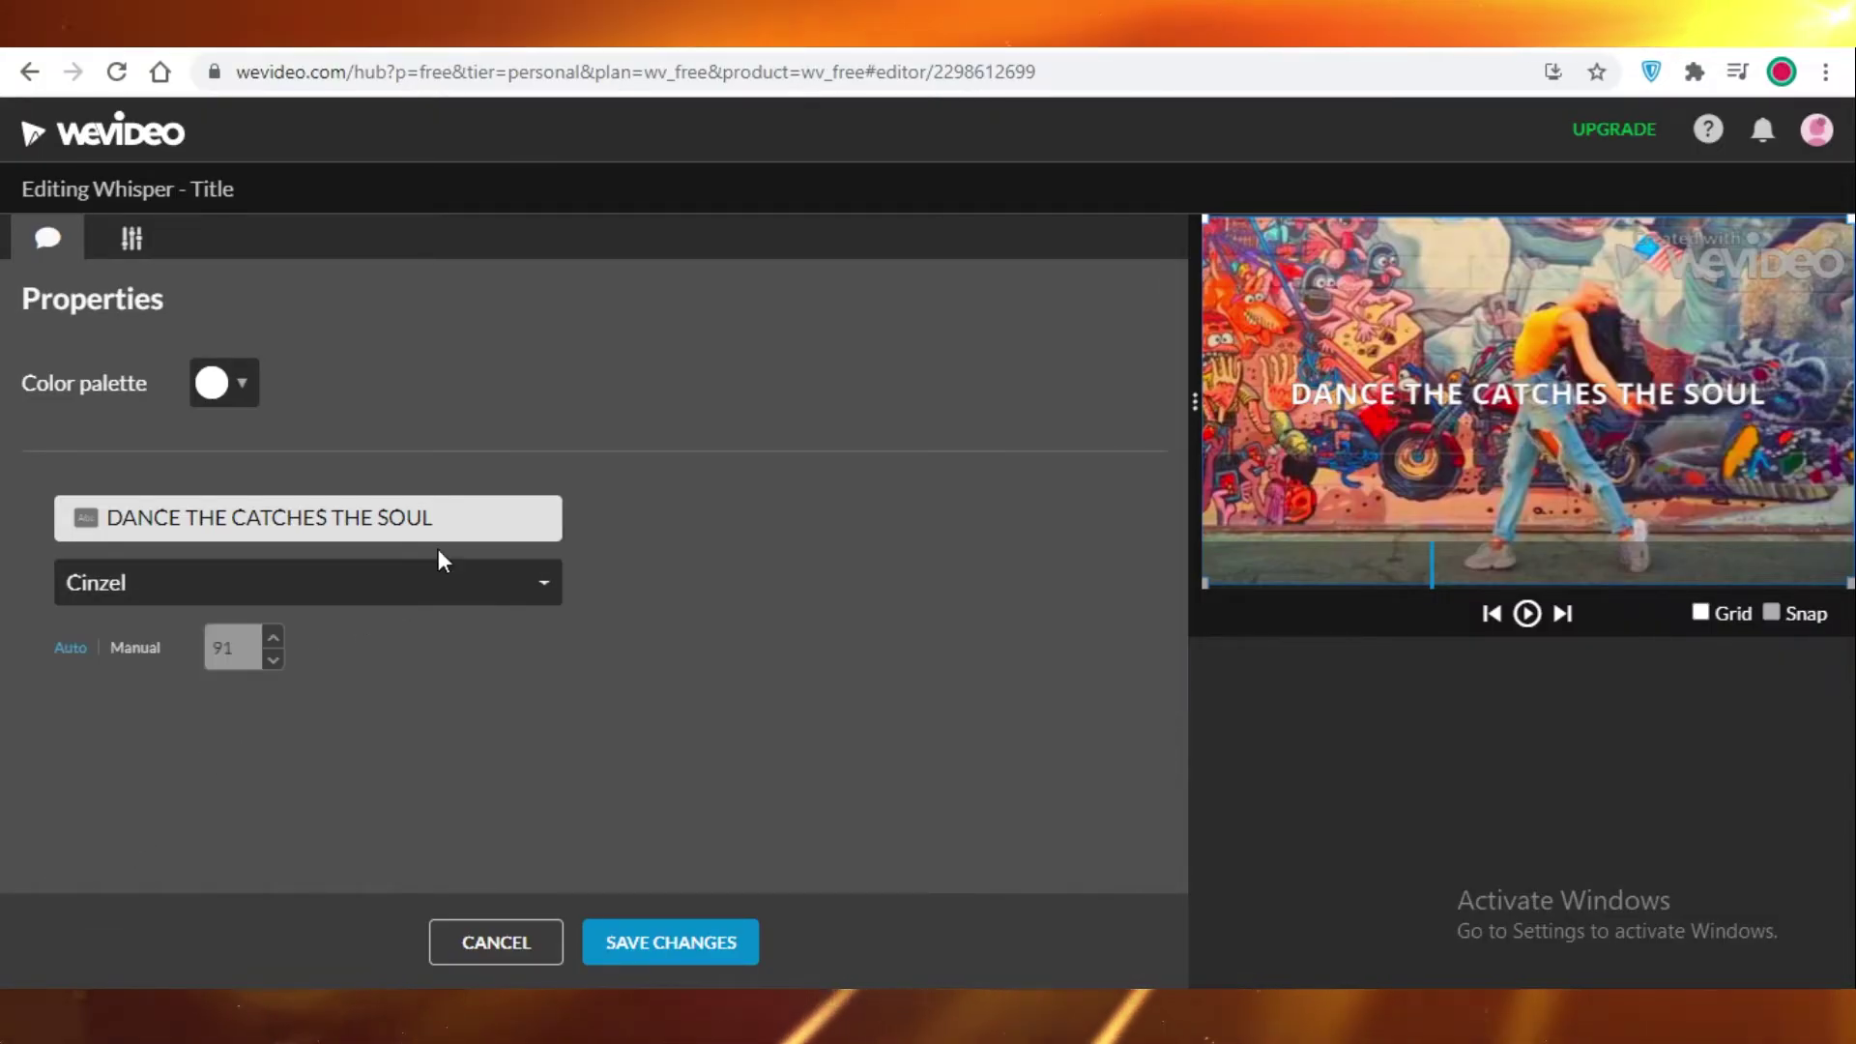
left_click(458, 521)
left_click(514, 581)
scroll(410, 732, "down", 5)
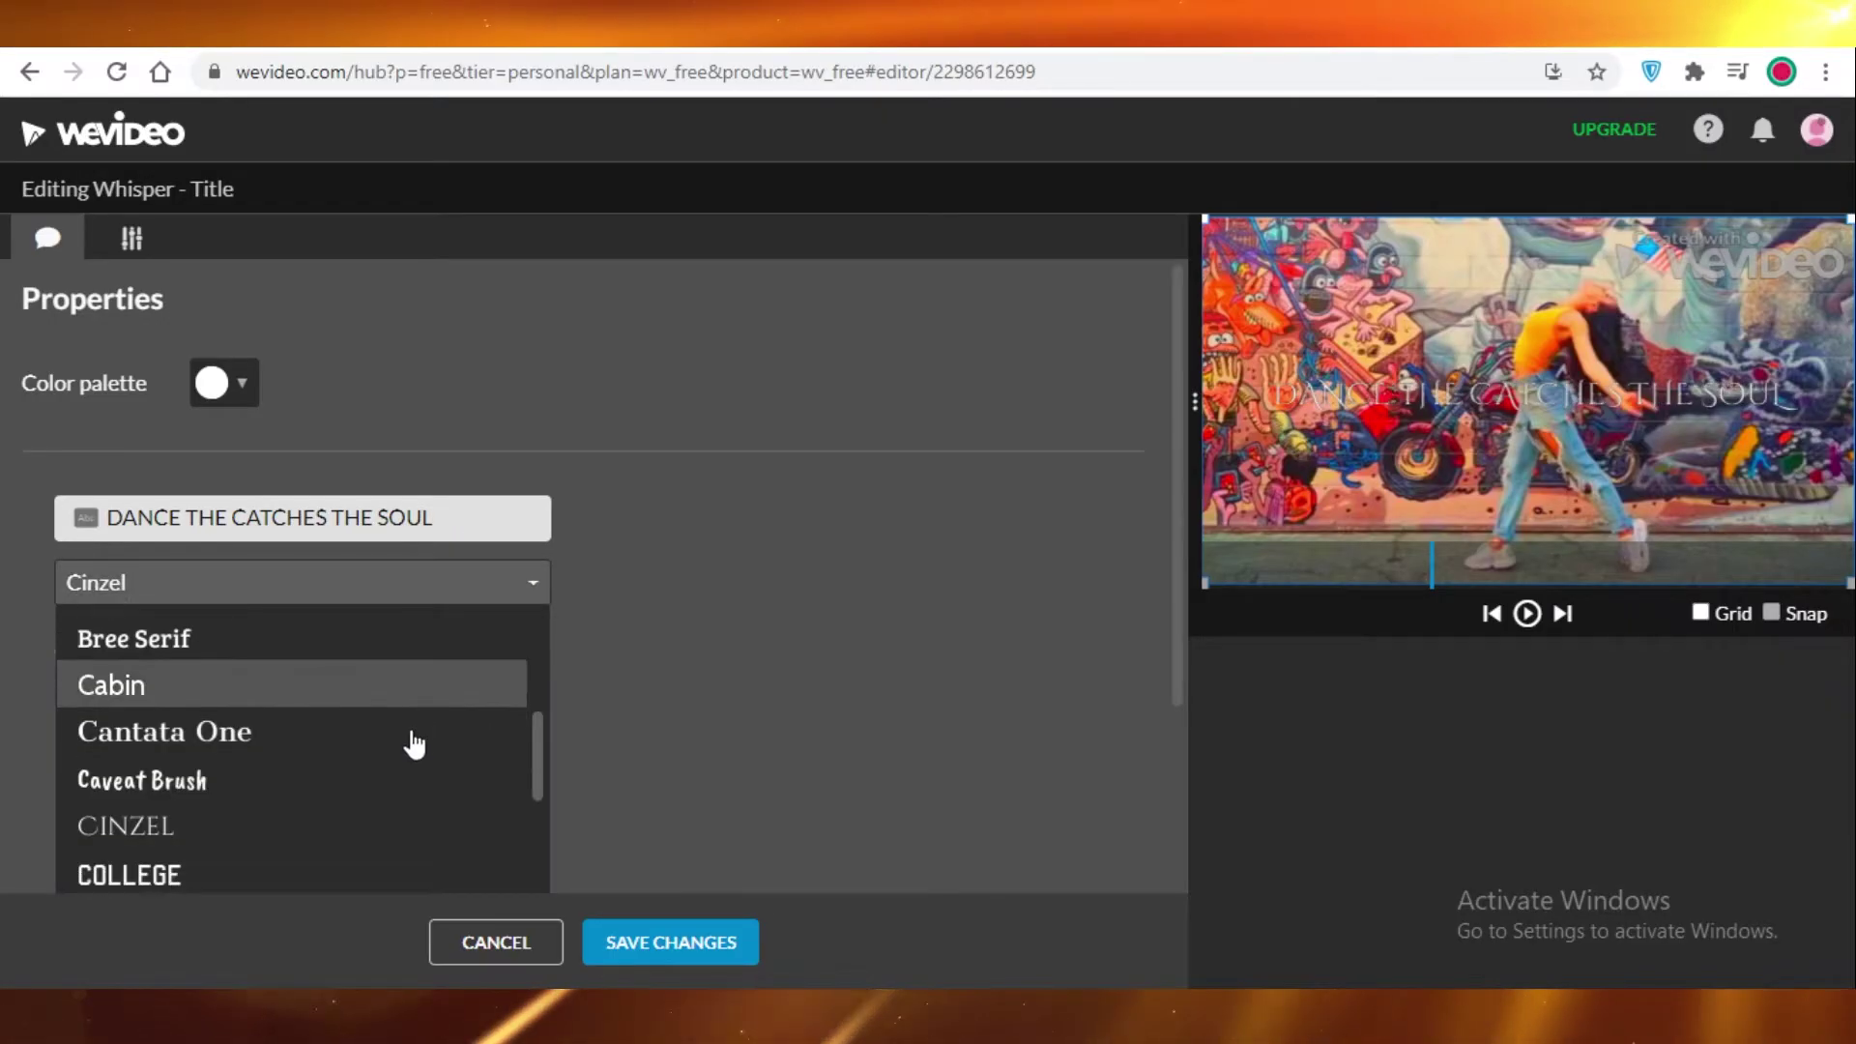
scroll(247, 748, "down", 2)
left_click(178, 665)
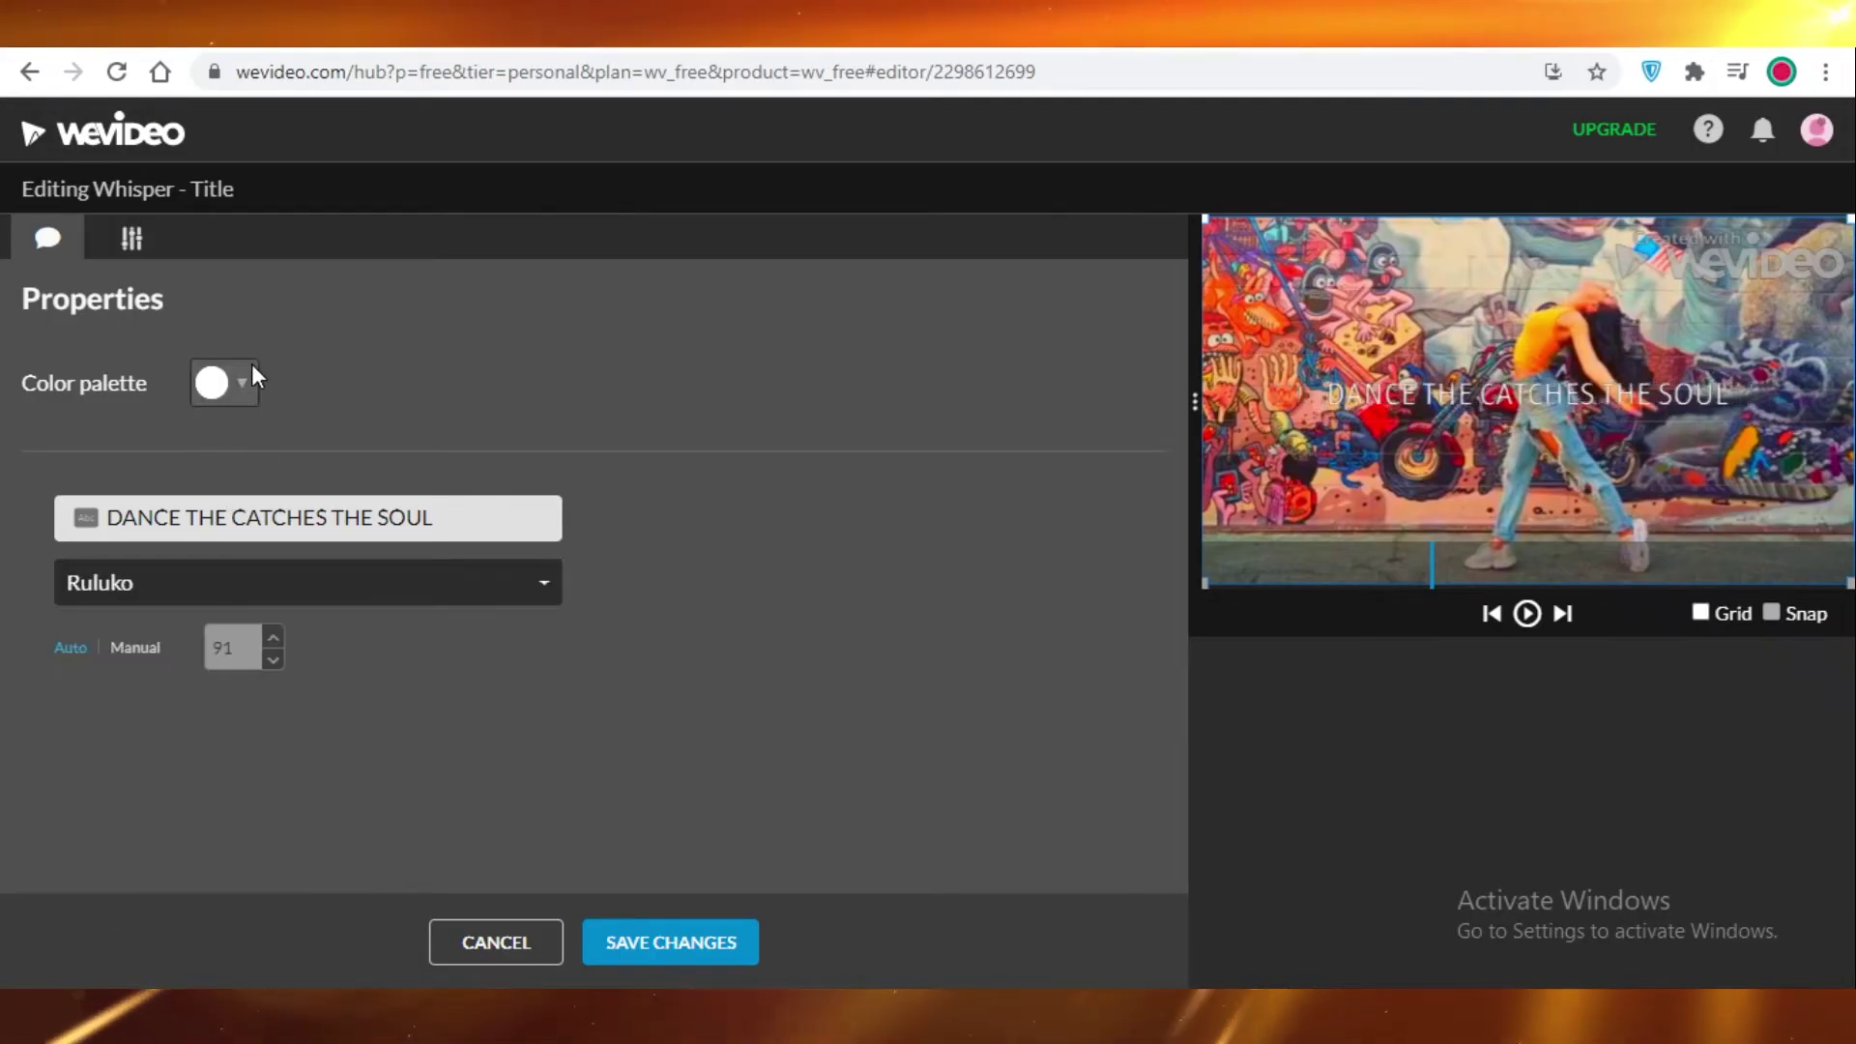
Step: Make the caption colour a fully opaque dark magenta
left_click(241, 387)
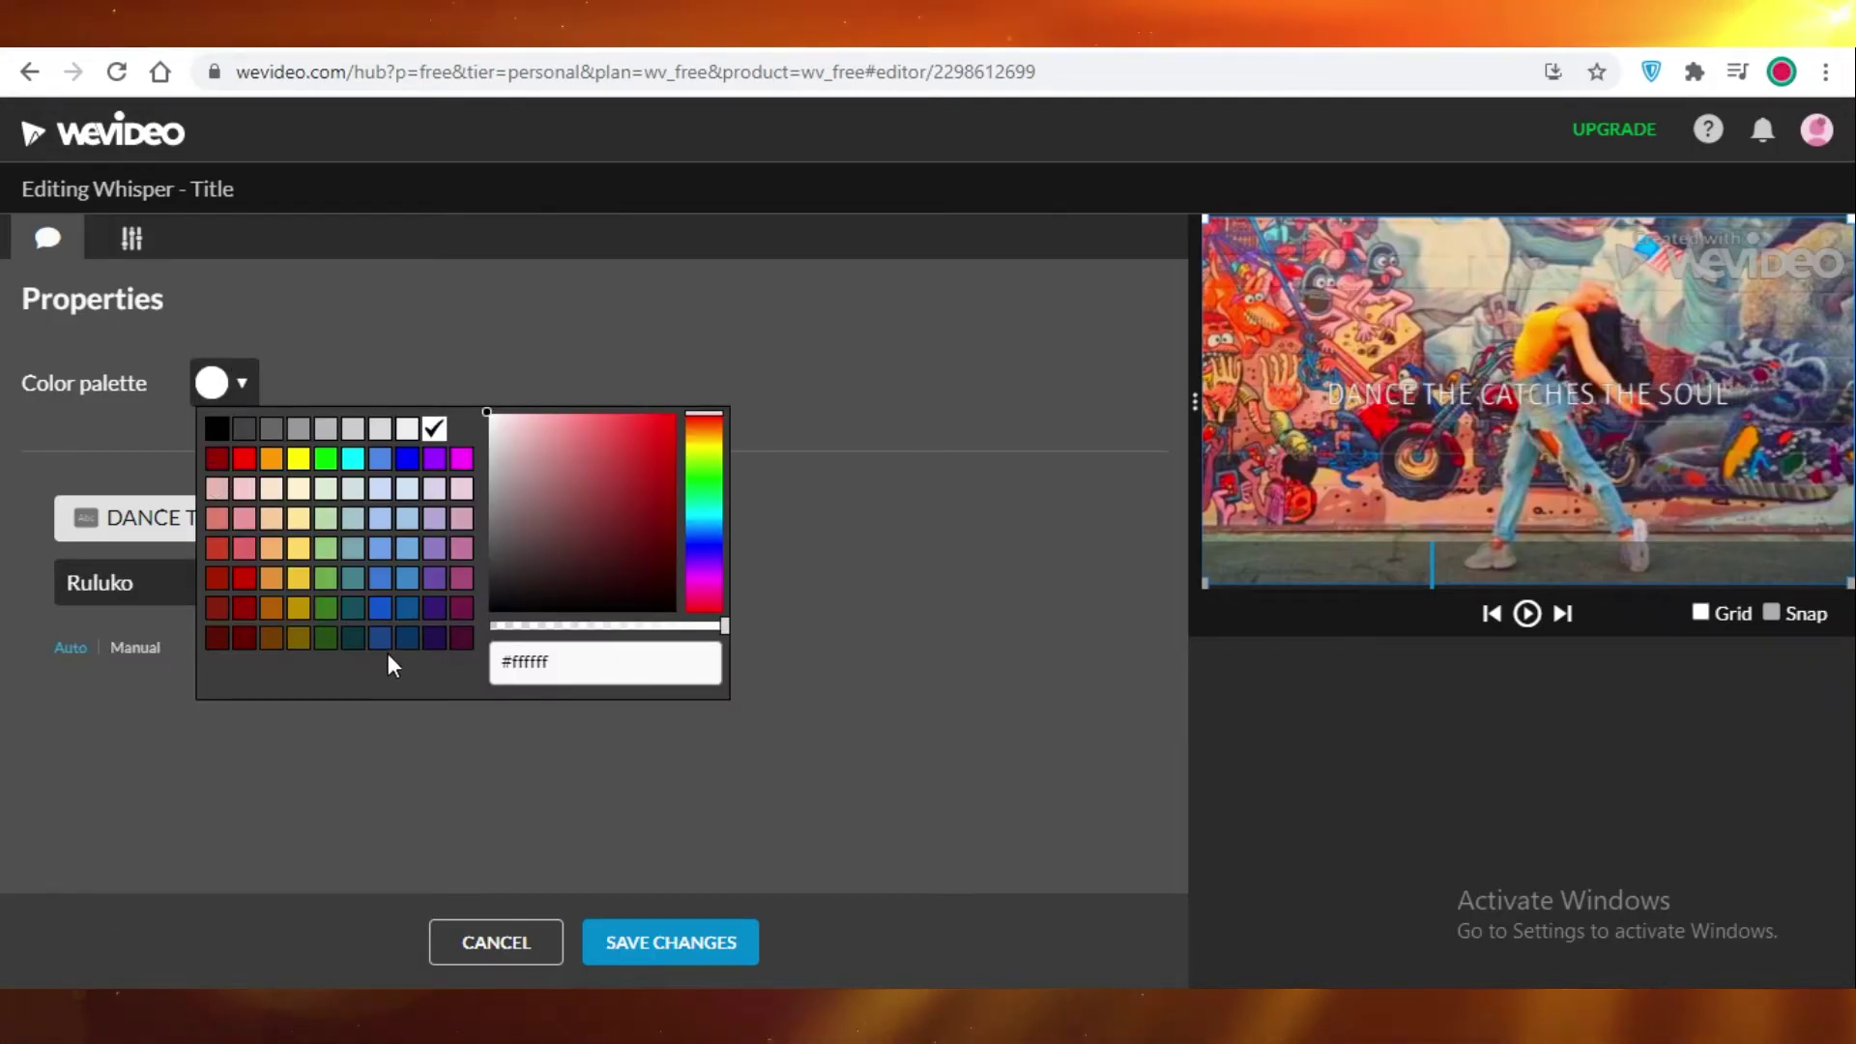
left_click(462, 639)
left_click(254, 395)
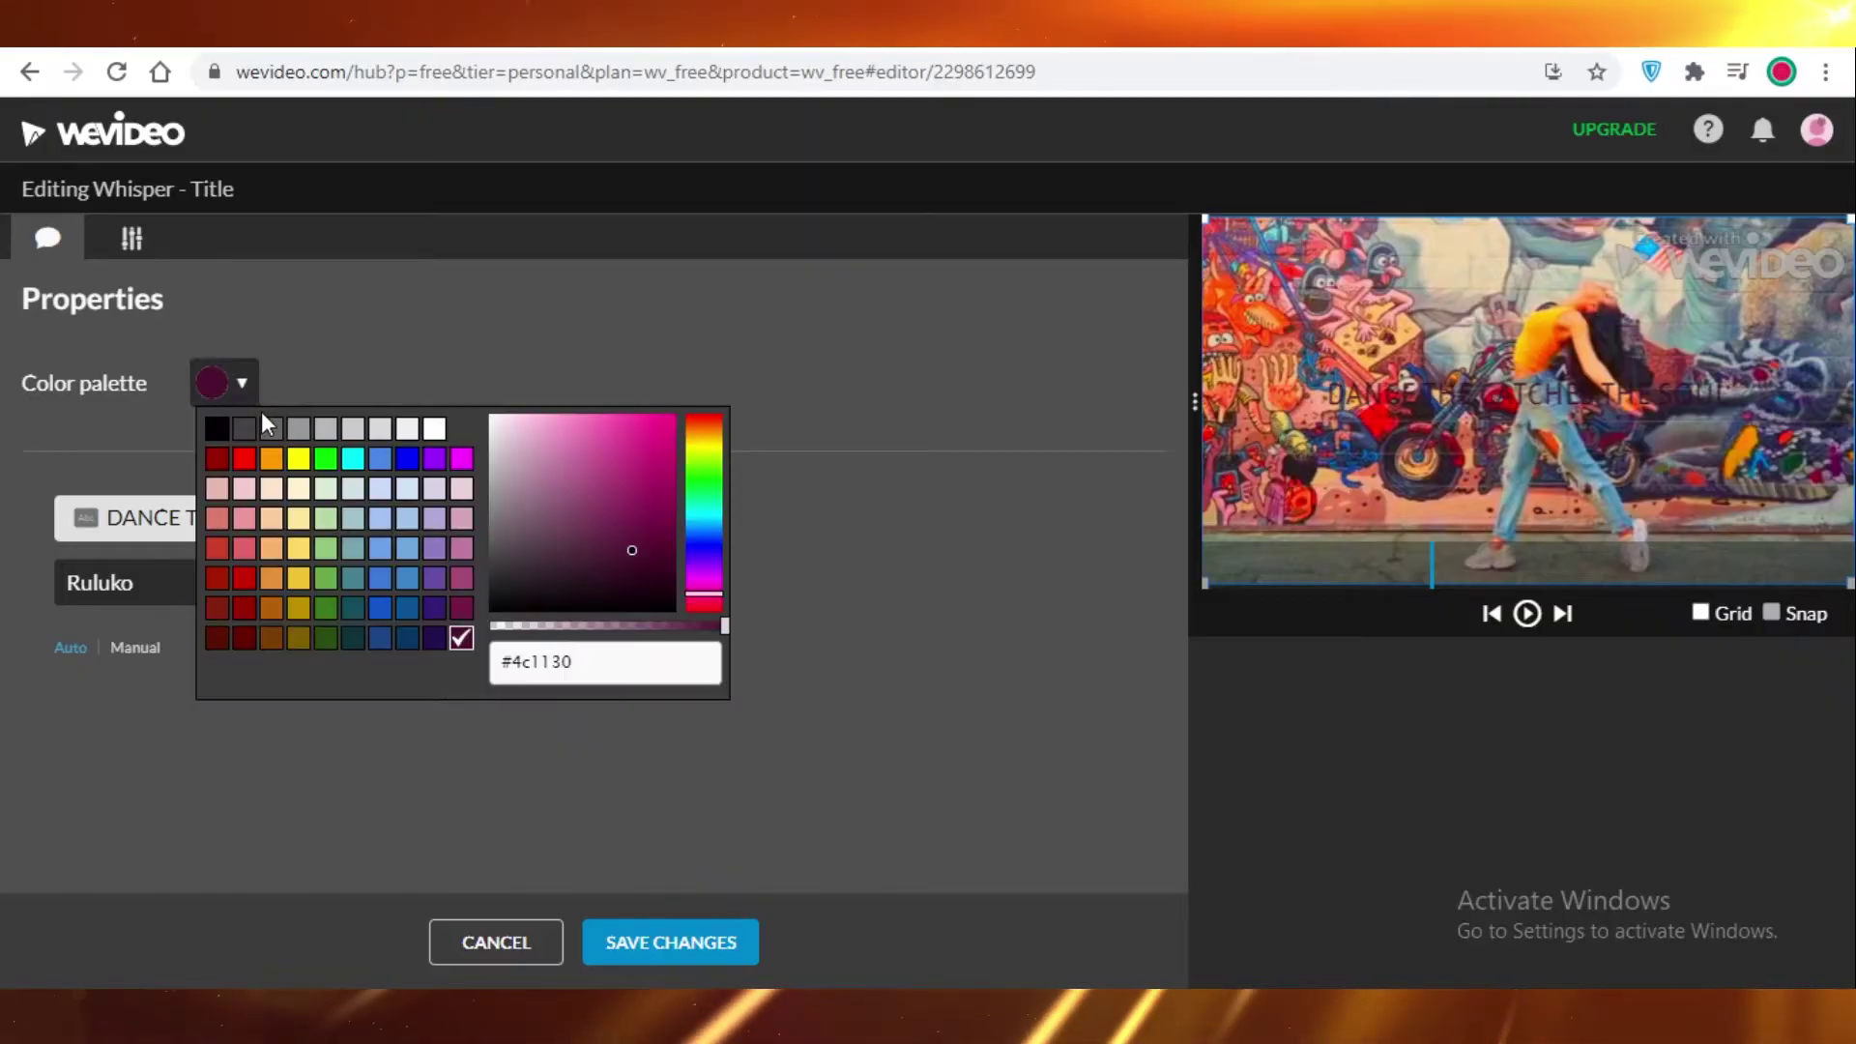
left_click_drag(500, 626, 718, 626)
left_click(807, 406)
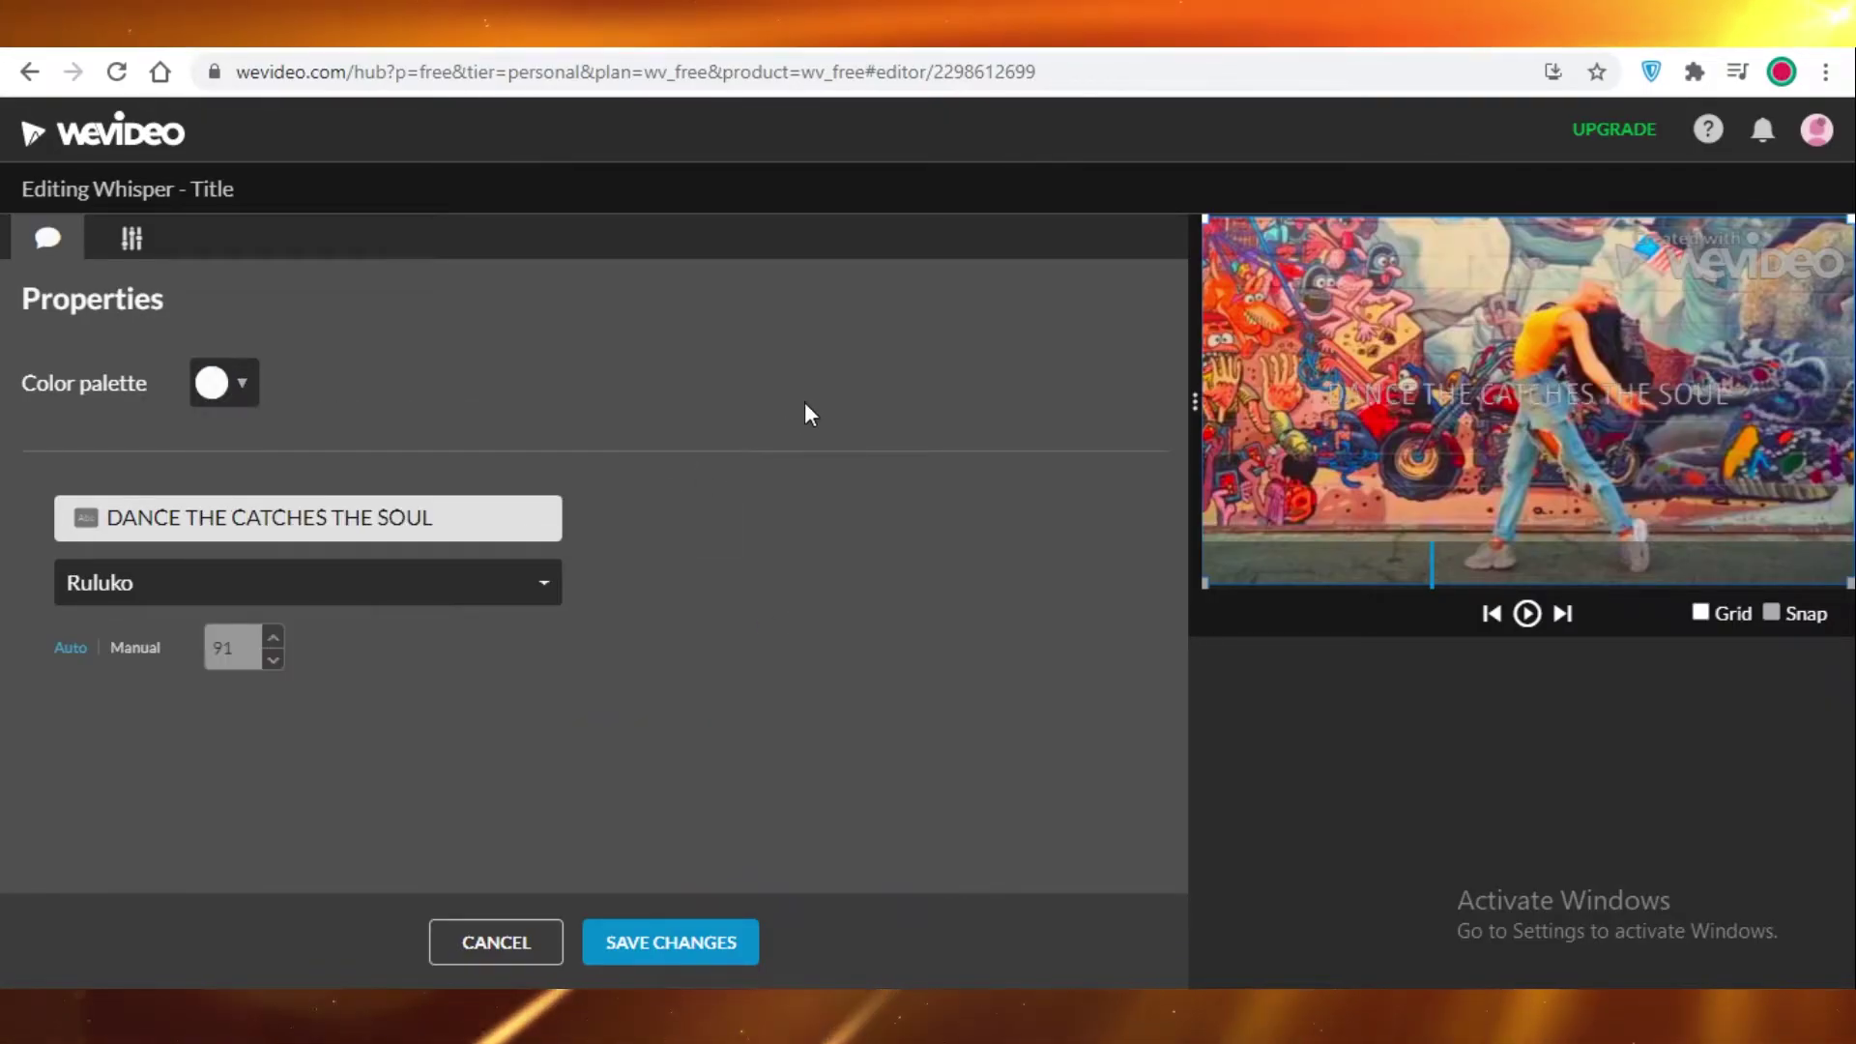
Step: Set the caption text size manually to 95
left_click(274, 638)
left_click(274, 638)
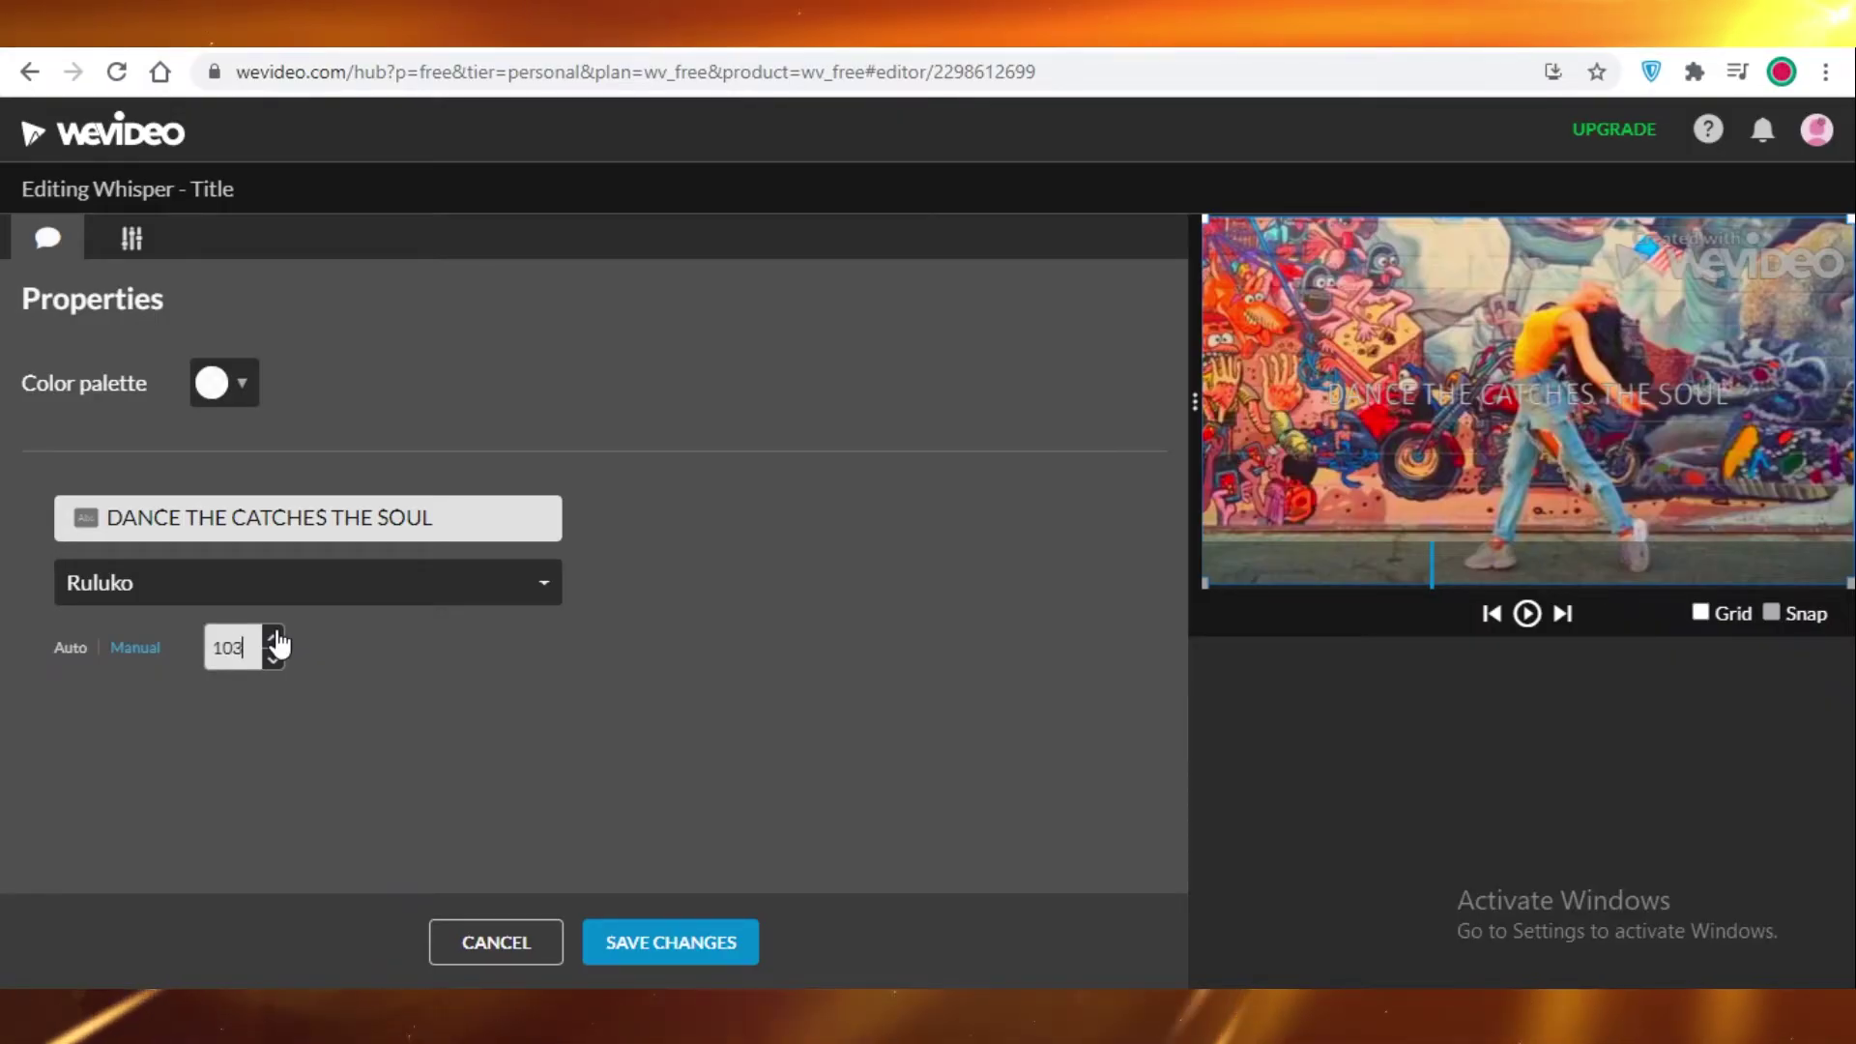
left_click(70, 647)
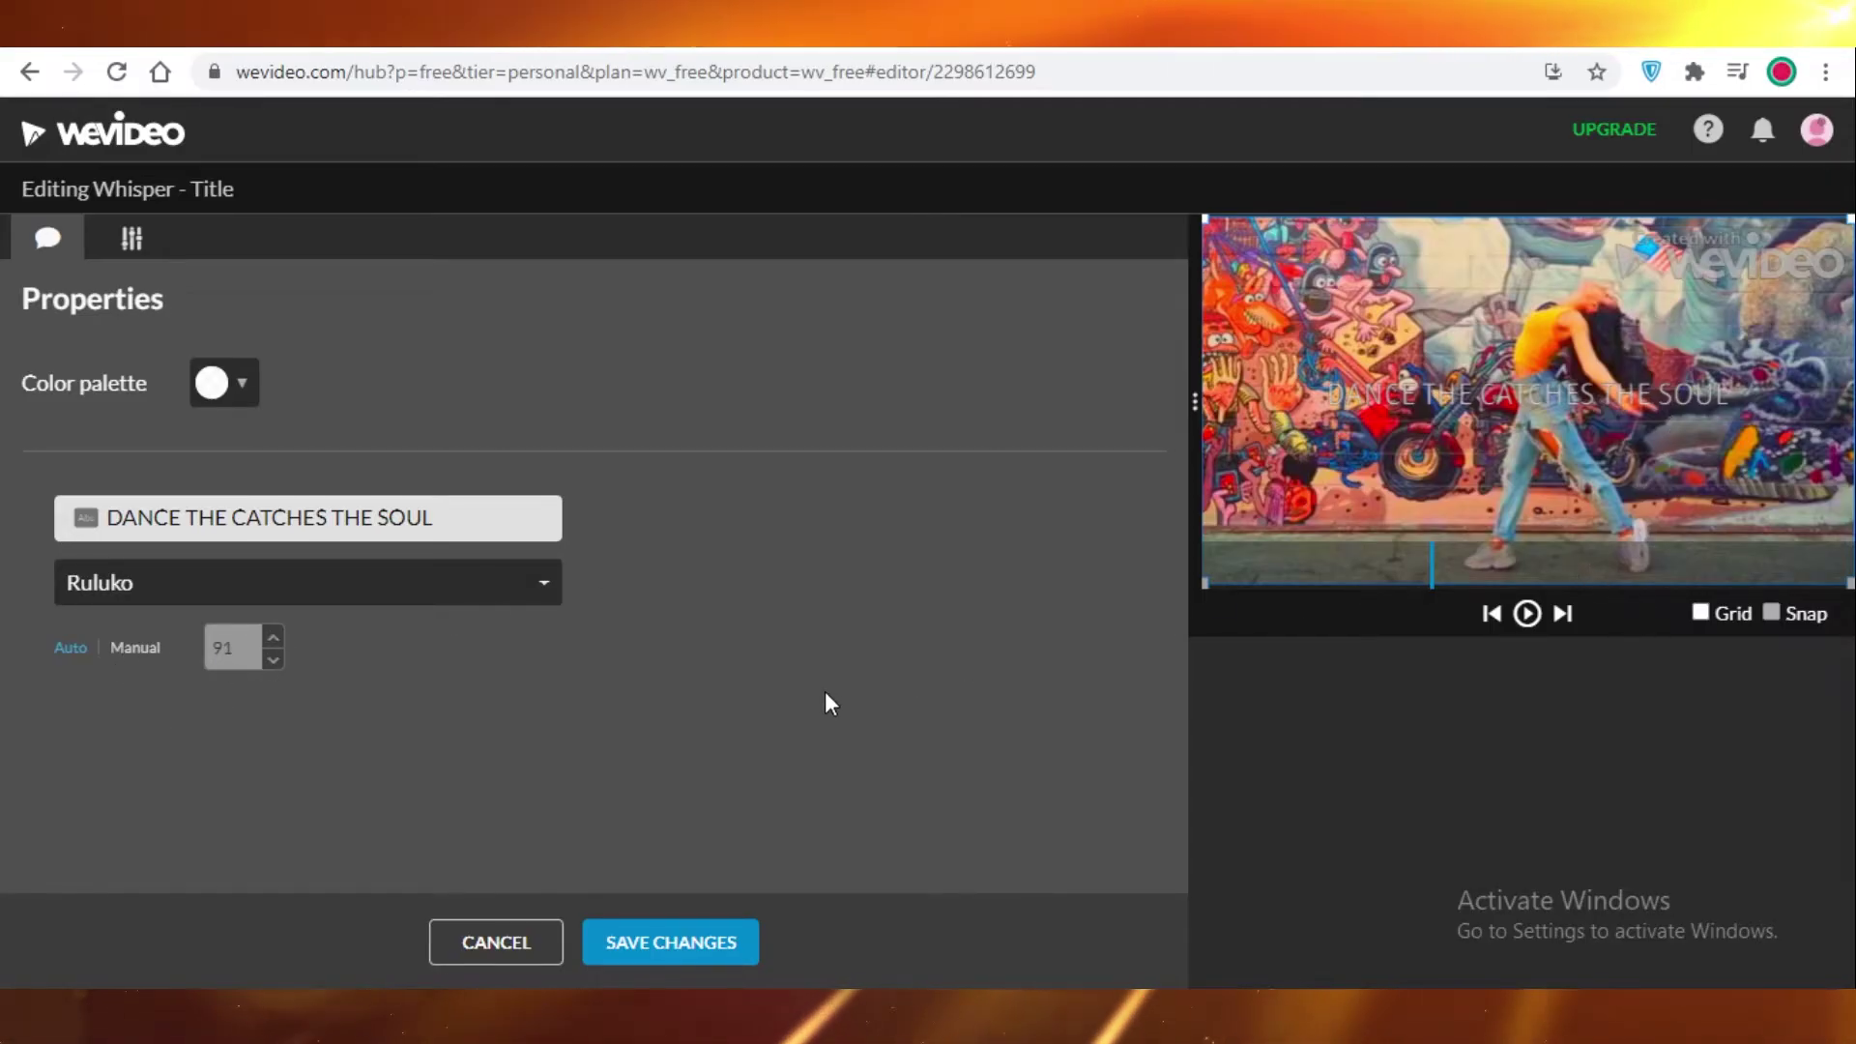
left_click(140, 655)
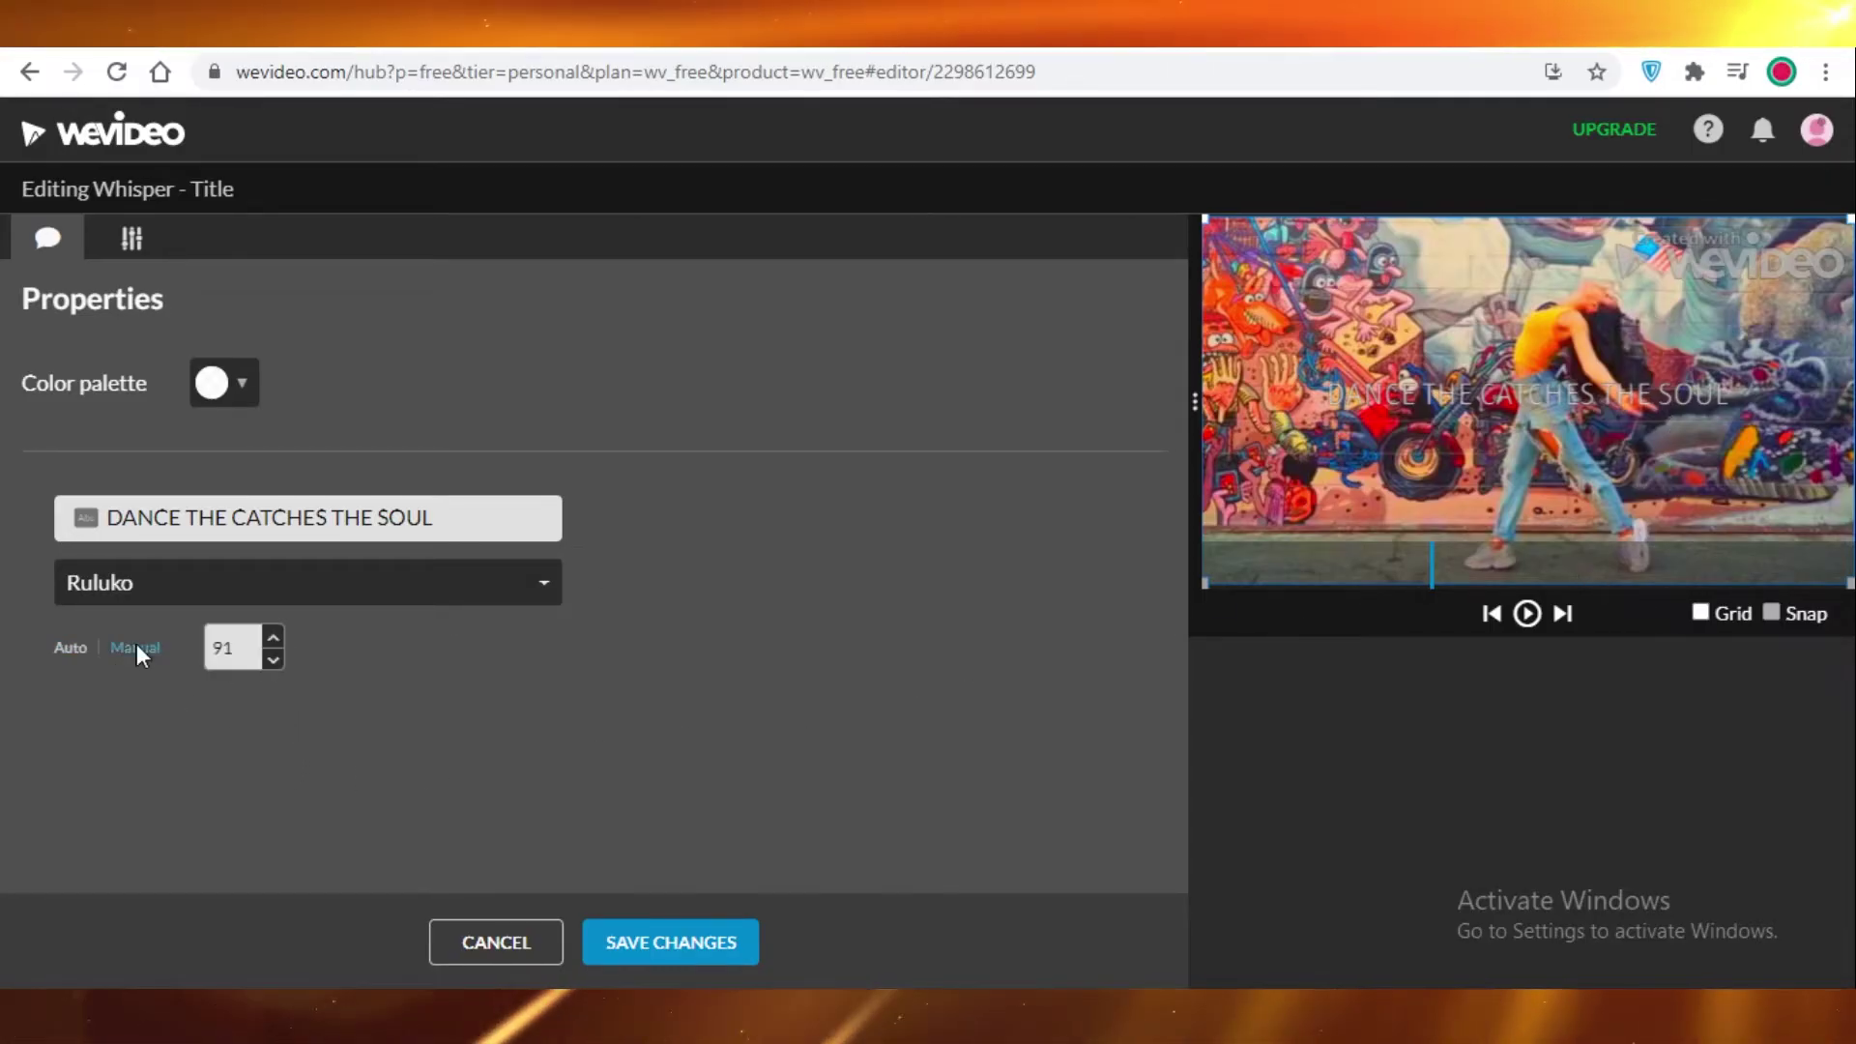
left_click(275, 639)
left_click(274, 639)
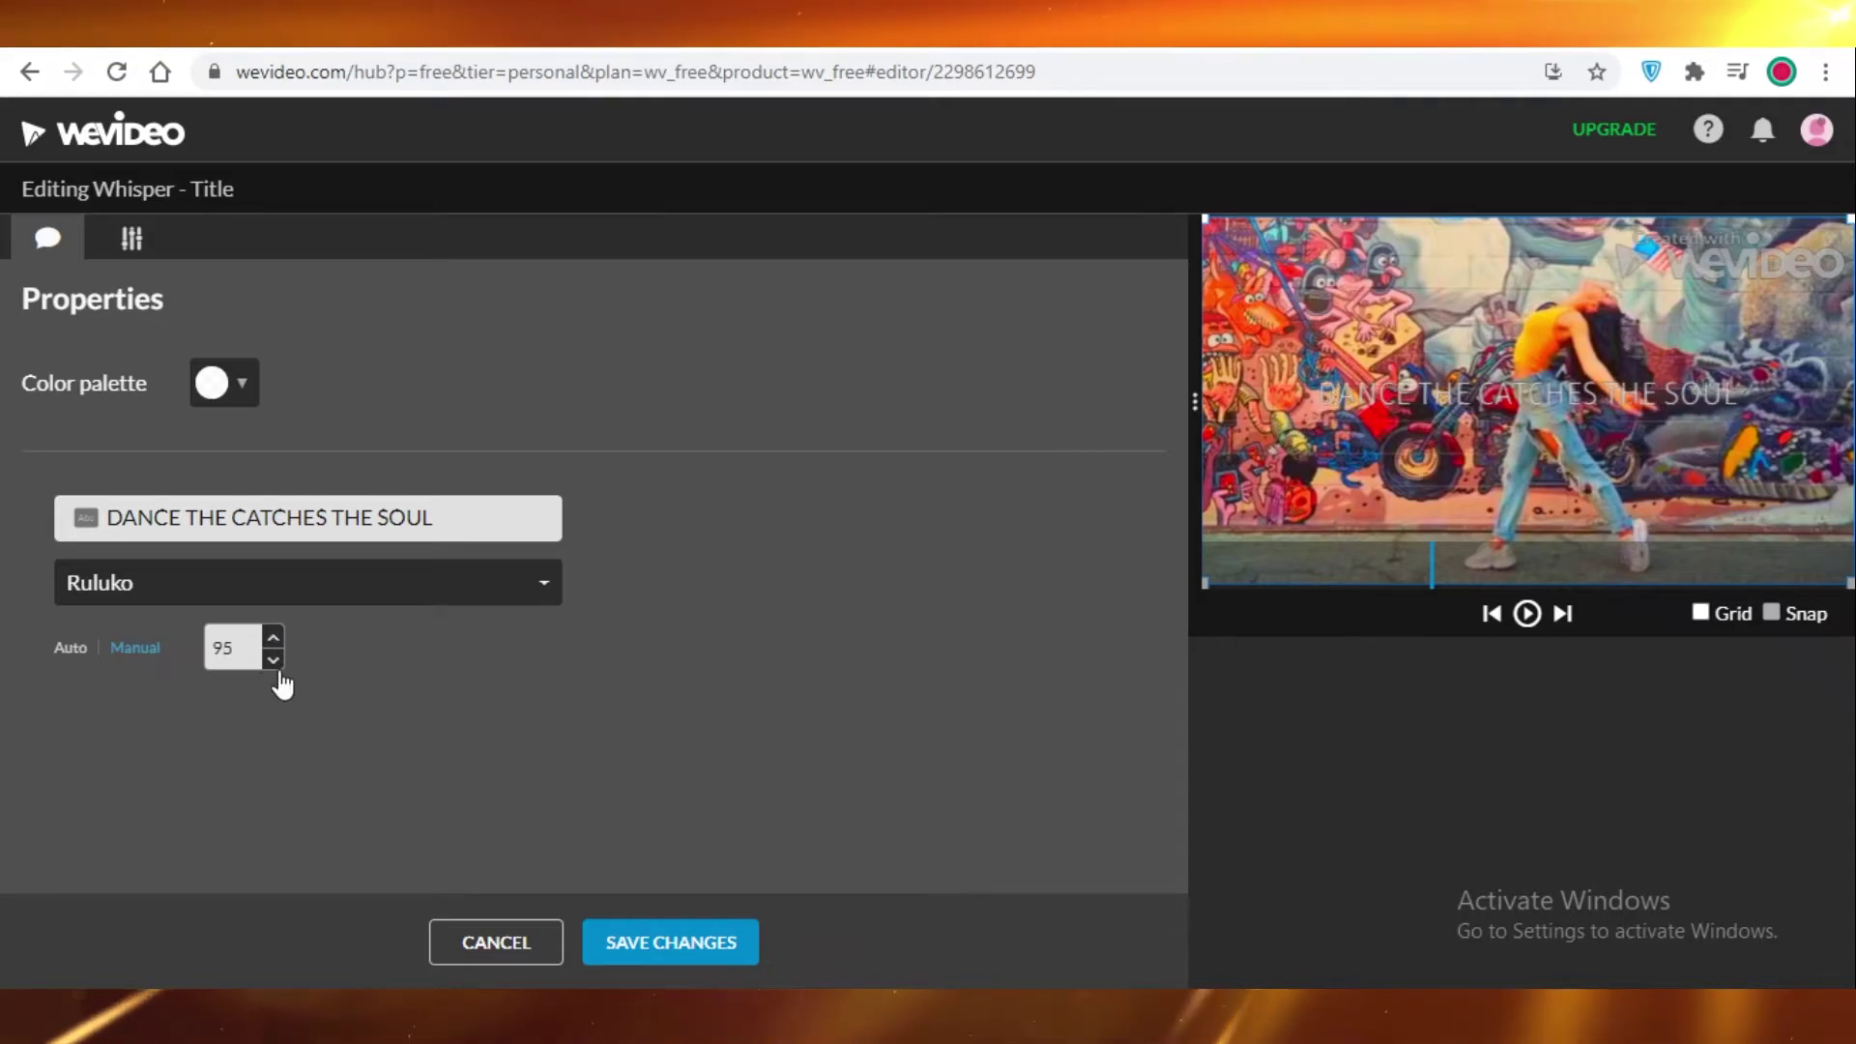
left_click(131, 238)
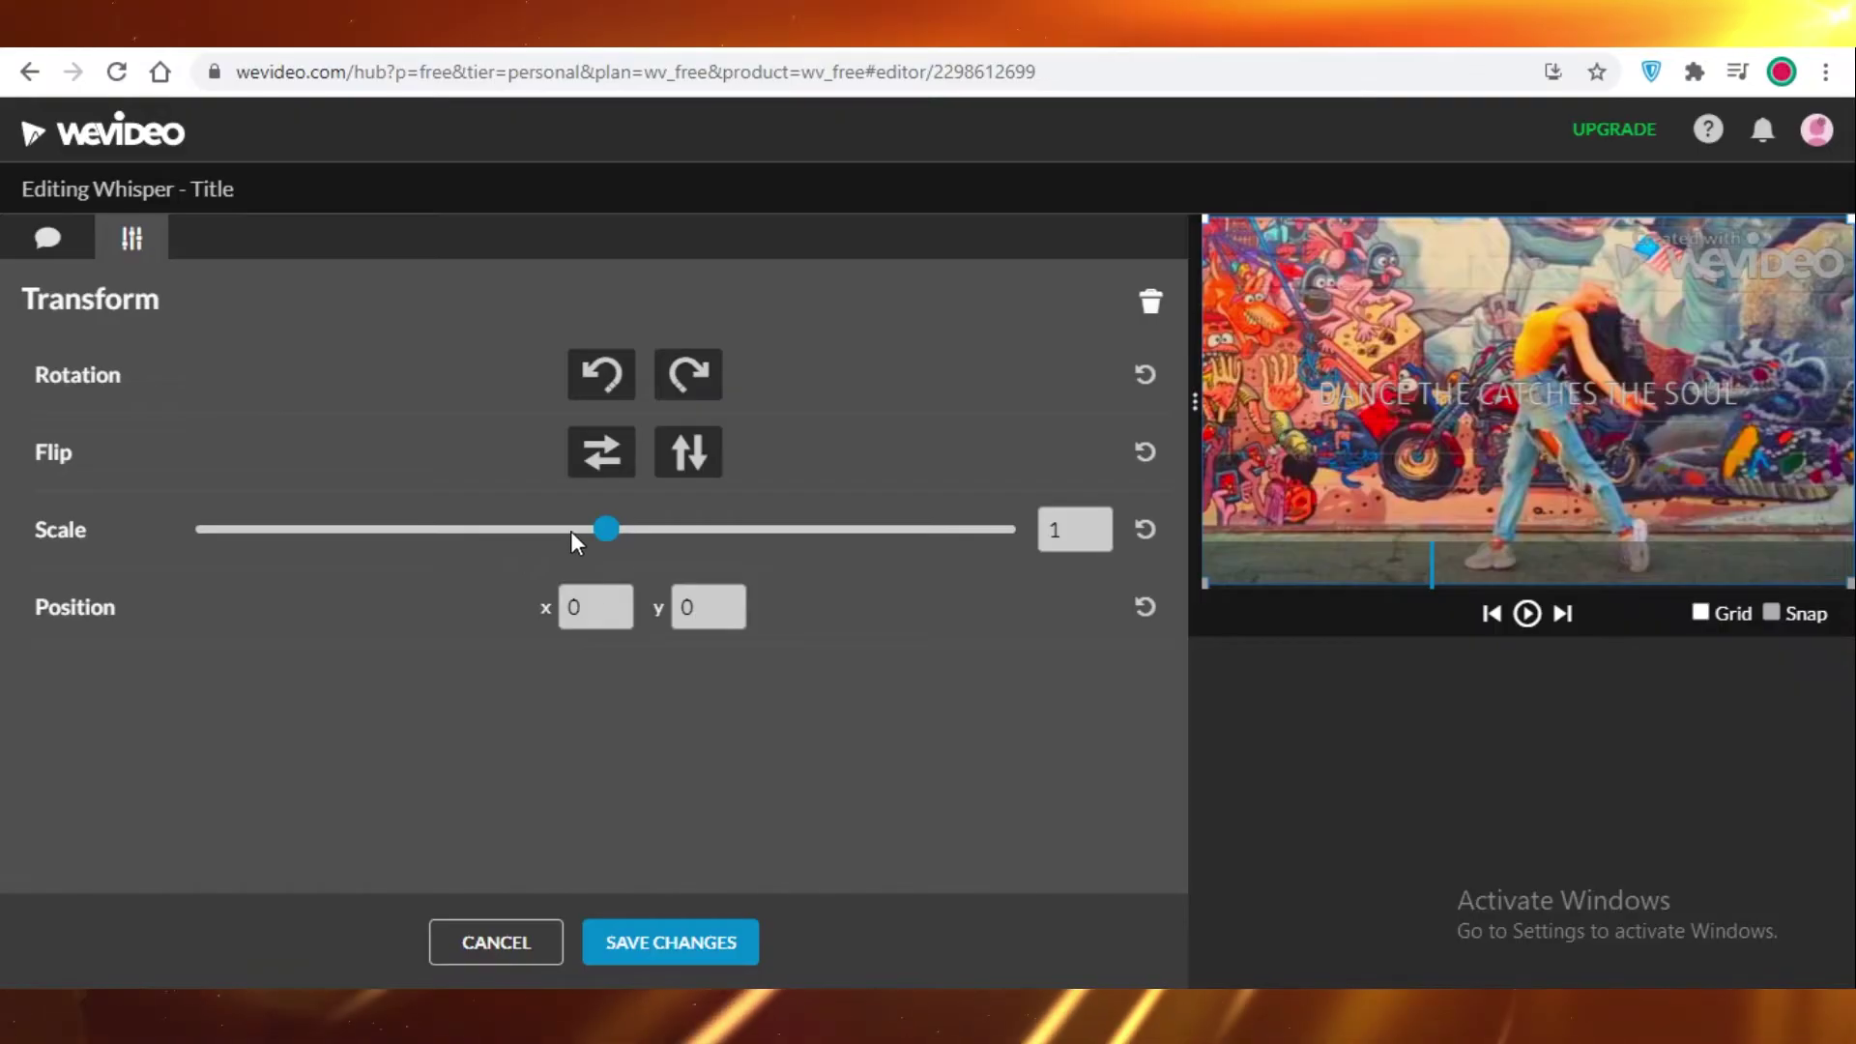
Step: Scale the caption to 0.64, move it to the frame's bottom-left at -169, 669, and save
left_click_drag(603, 541, 458, 513)
left_click(705, 366)
left_click(705, 367)
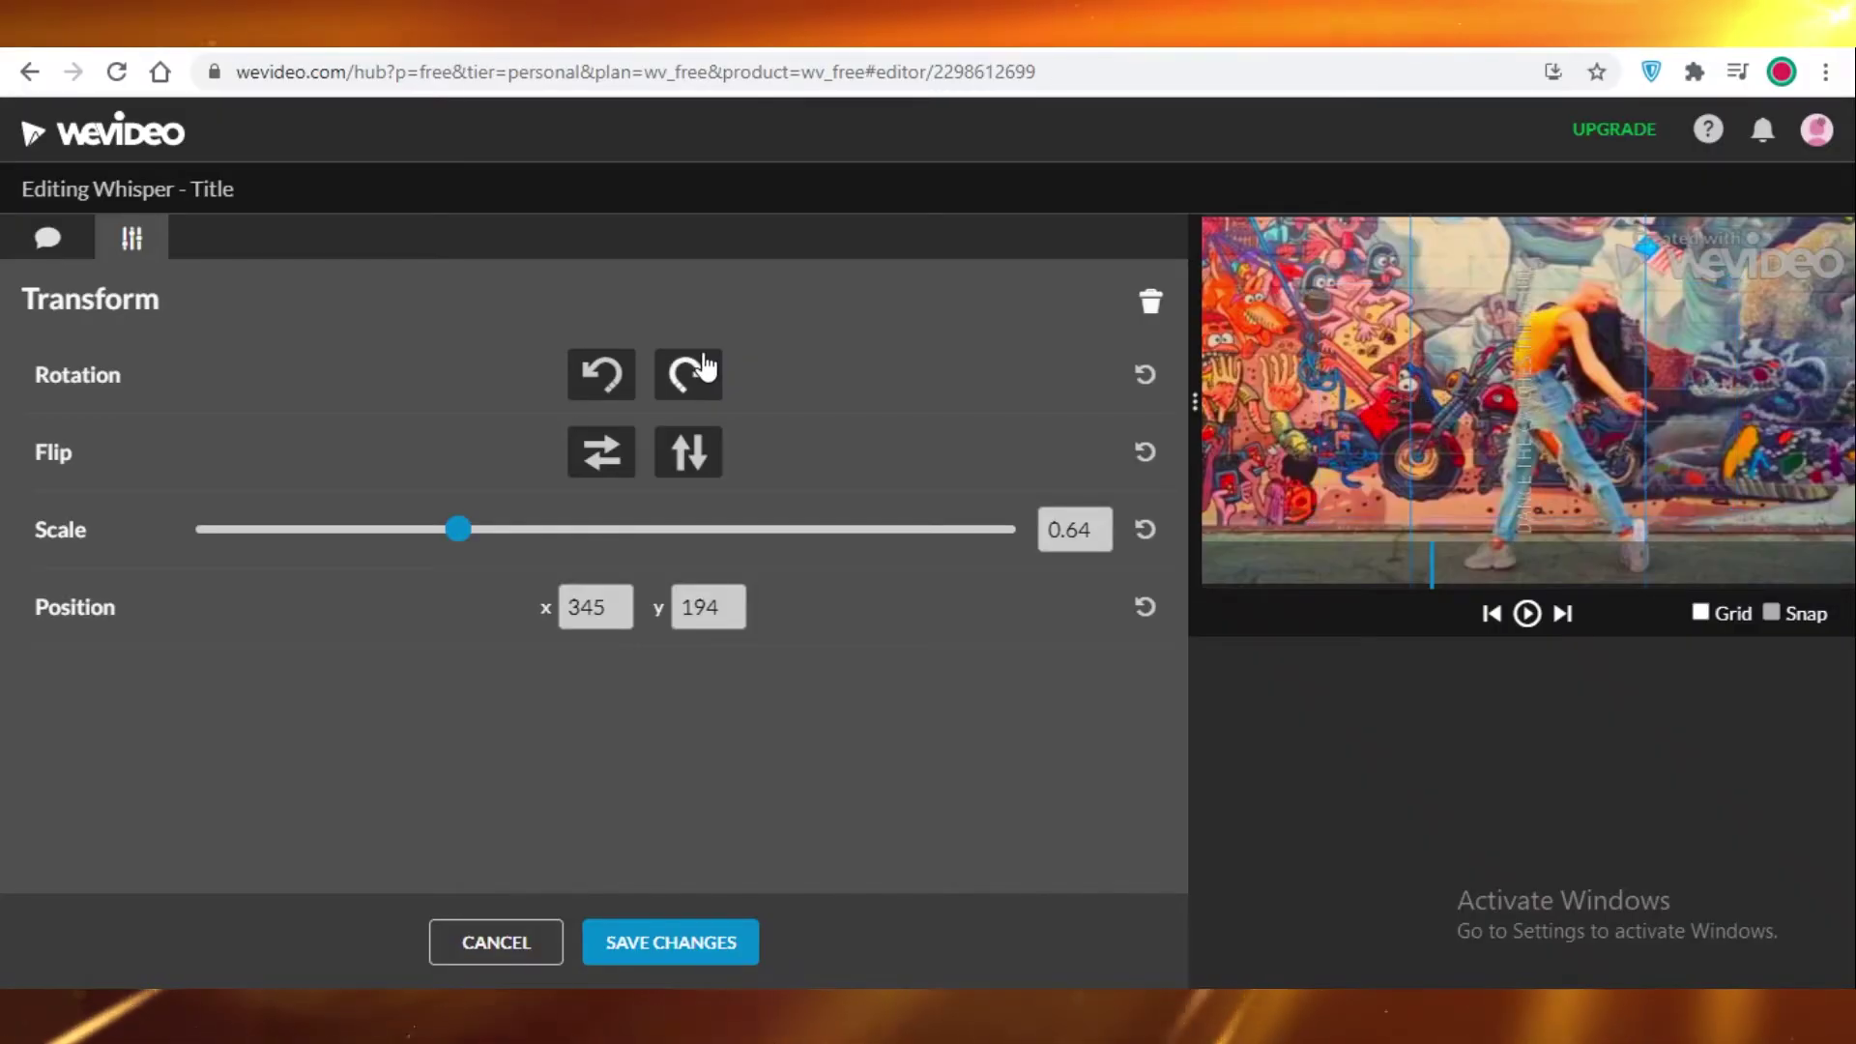
left_click_drag(1582, 395, 1404, 556)
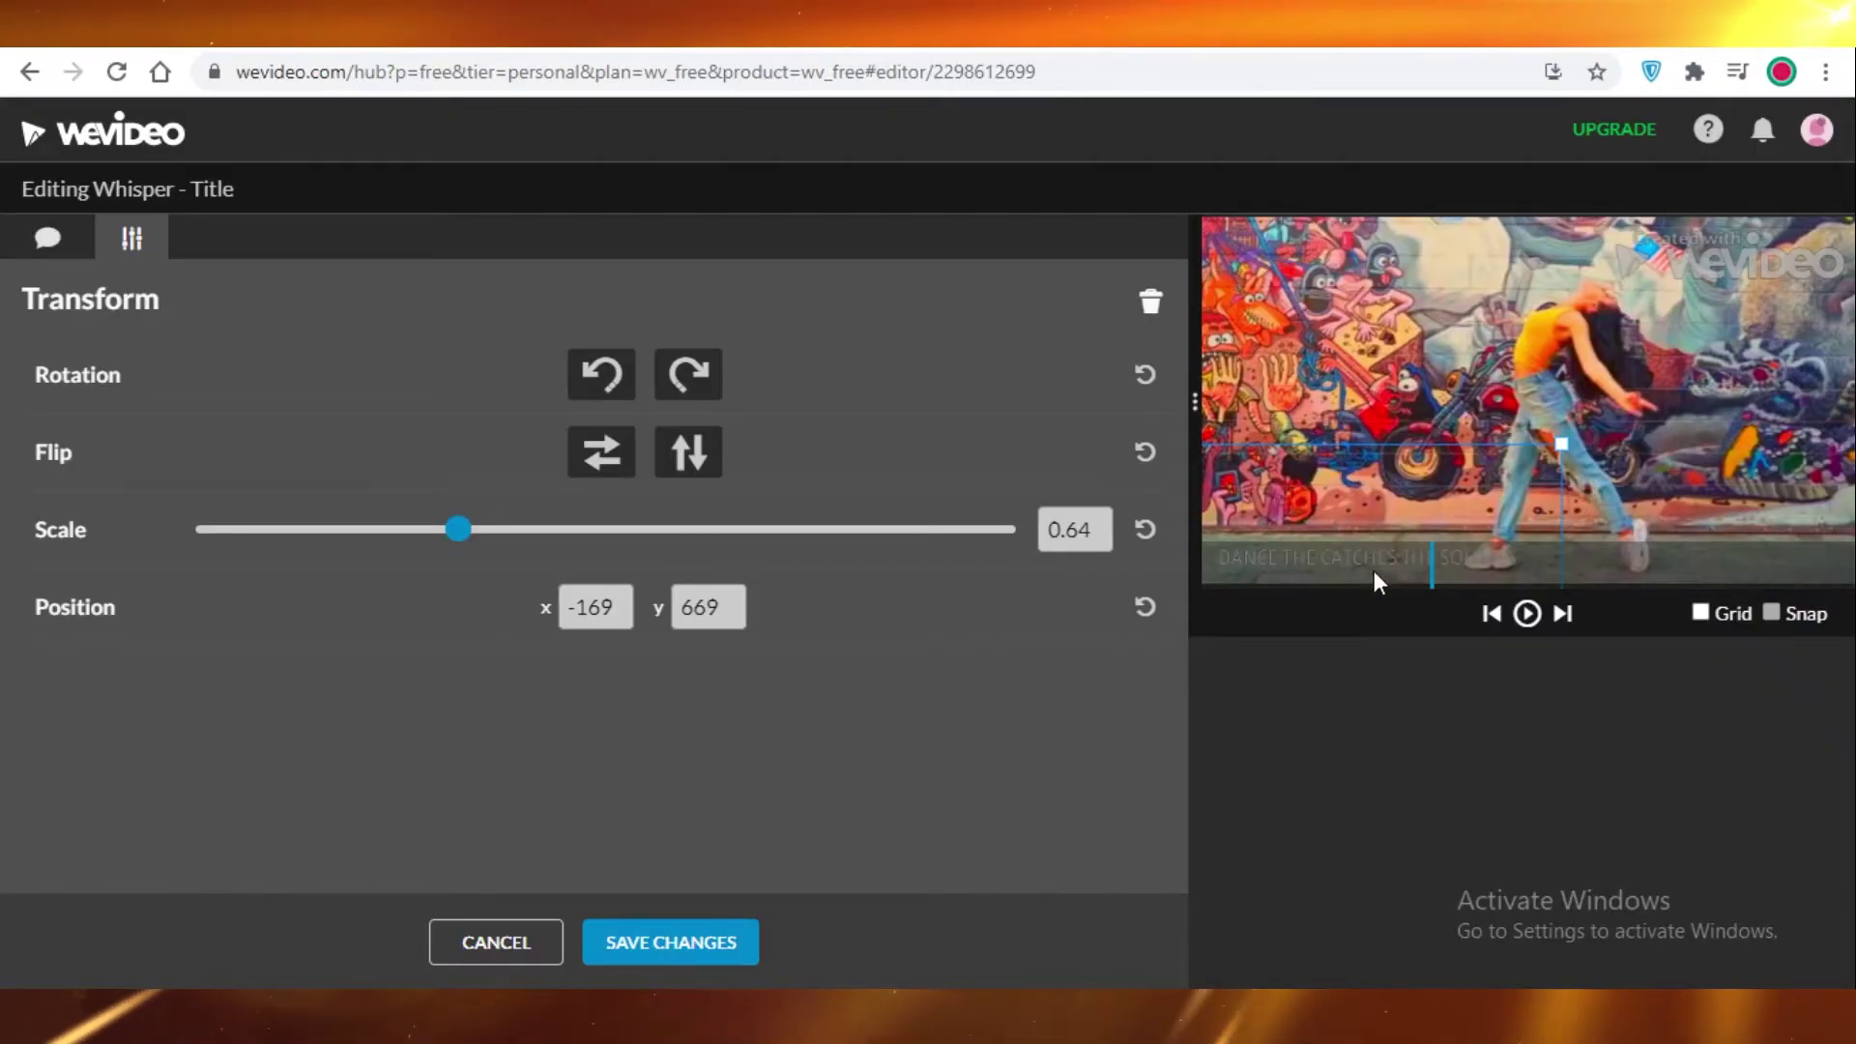
left_click(667, 948)
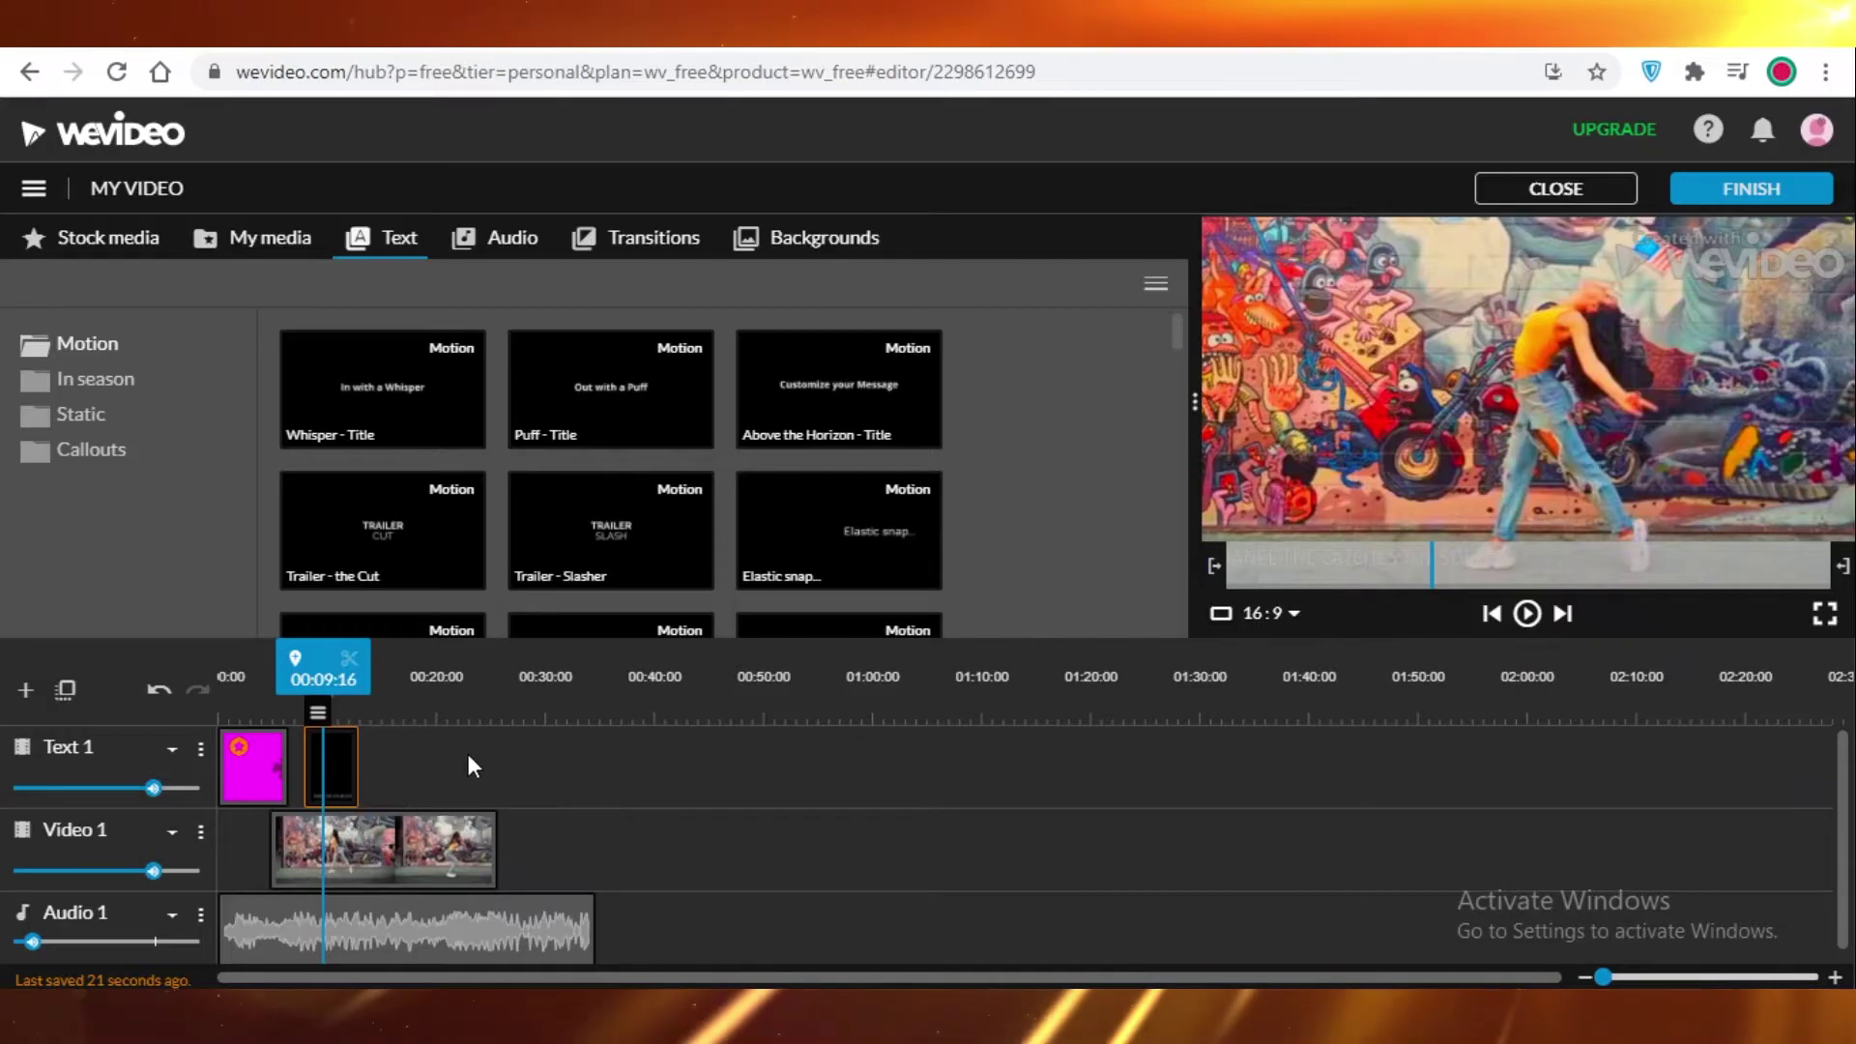
Step: Drag the right edge of the Whisper caption clip on Text 1 to extend its duration
left_click_drag(327, 706, 296, 693)
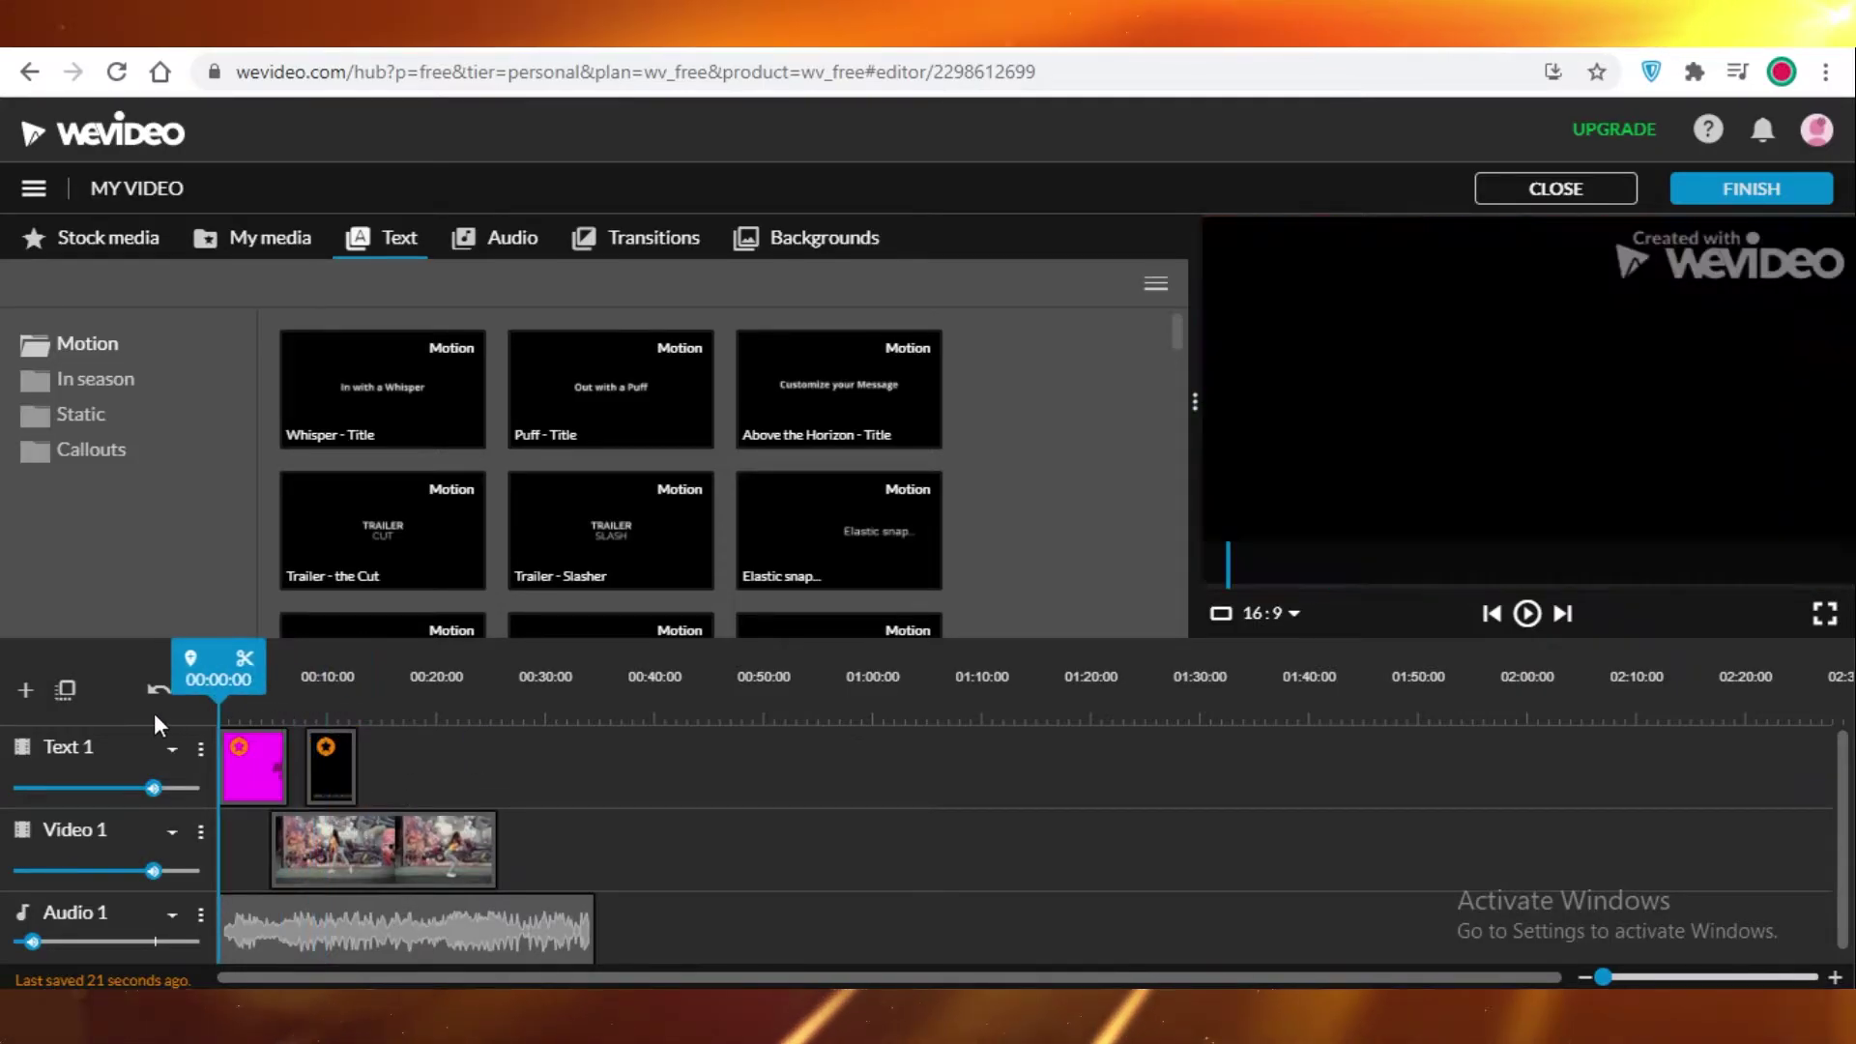
left_click_drag(340, 801, 392, 774)
left_click_drag(256, 757, 256, 757)
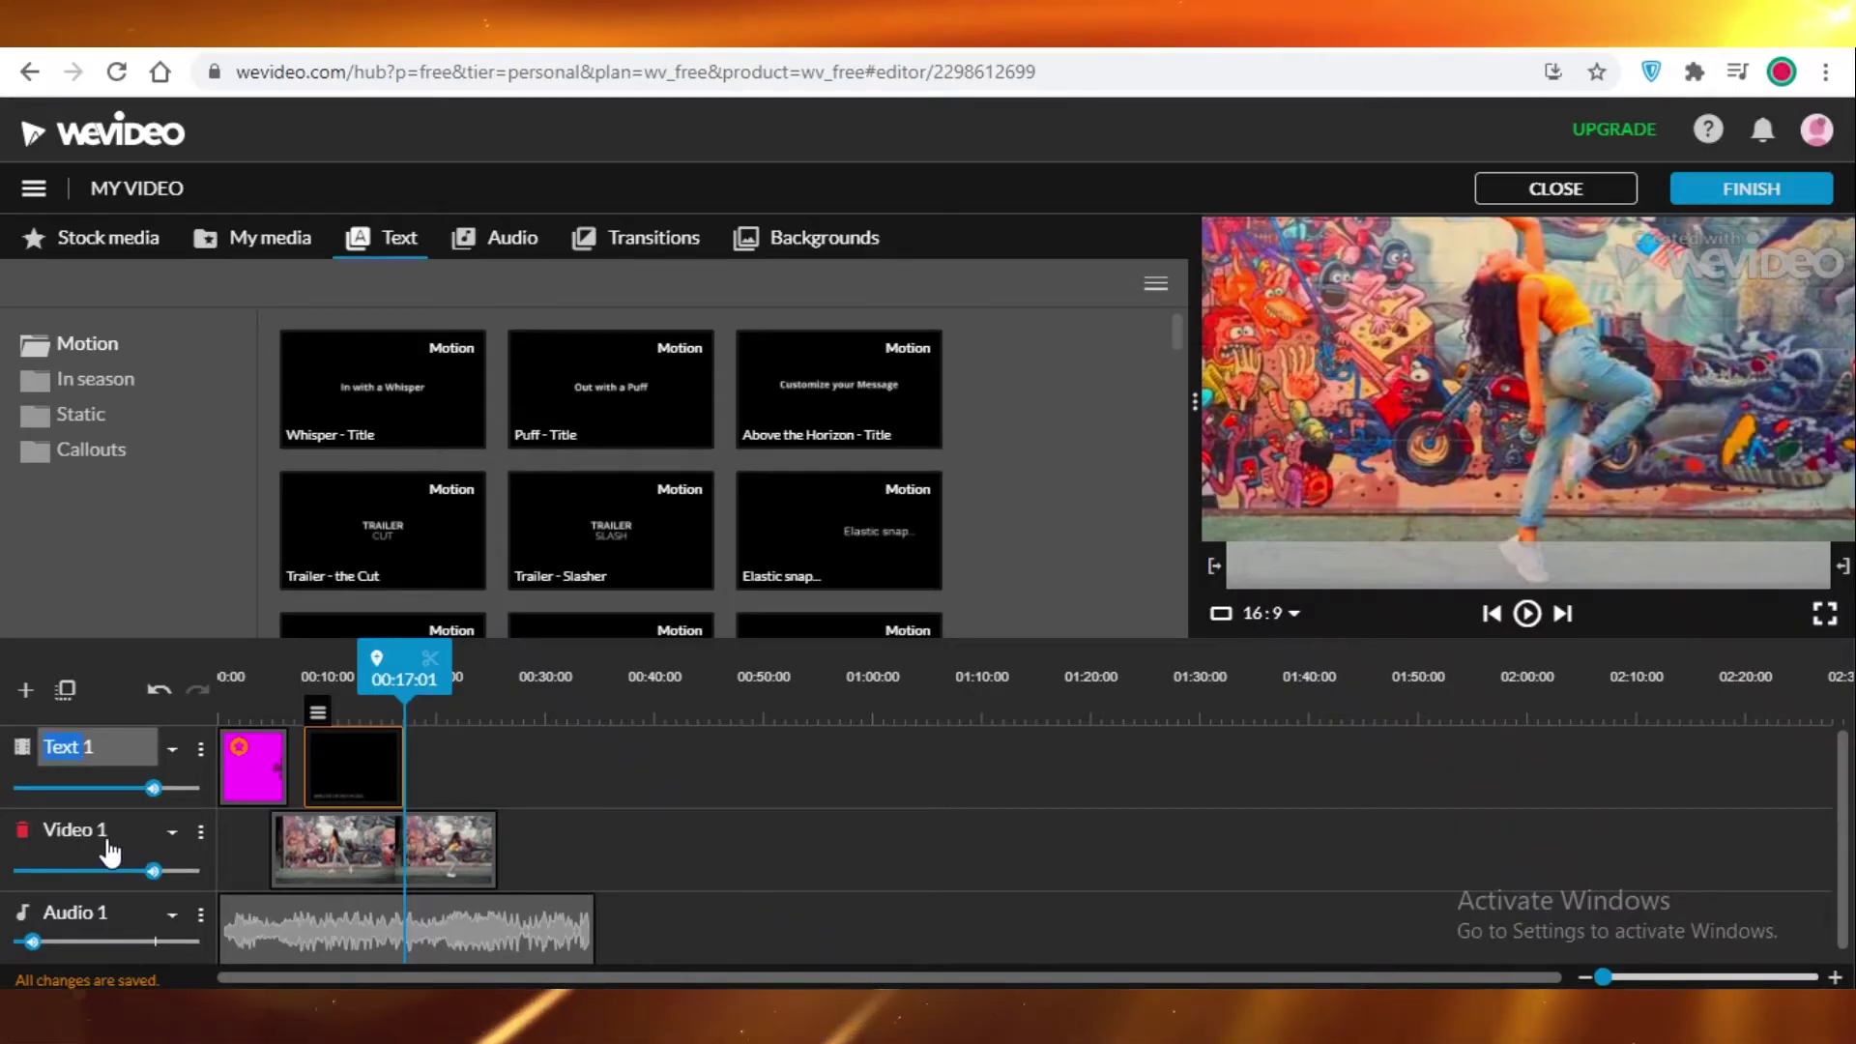
Step: Add a Video / Text track named Video 2 to the timeline
left_click(29, 693)
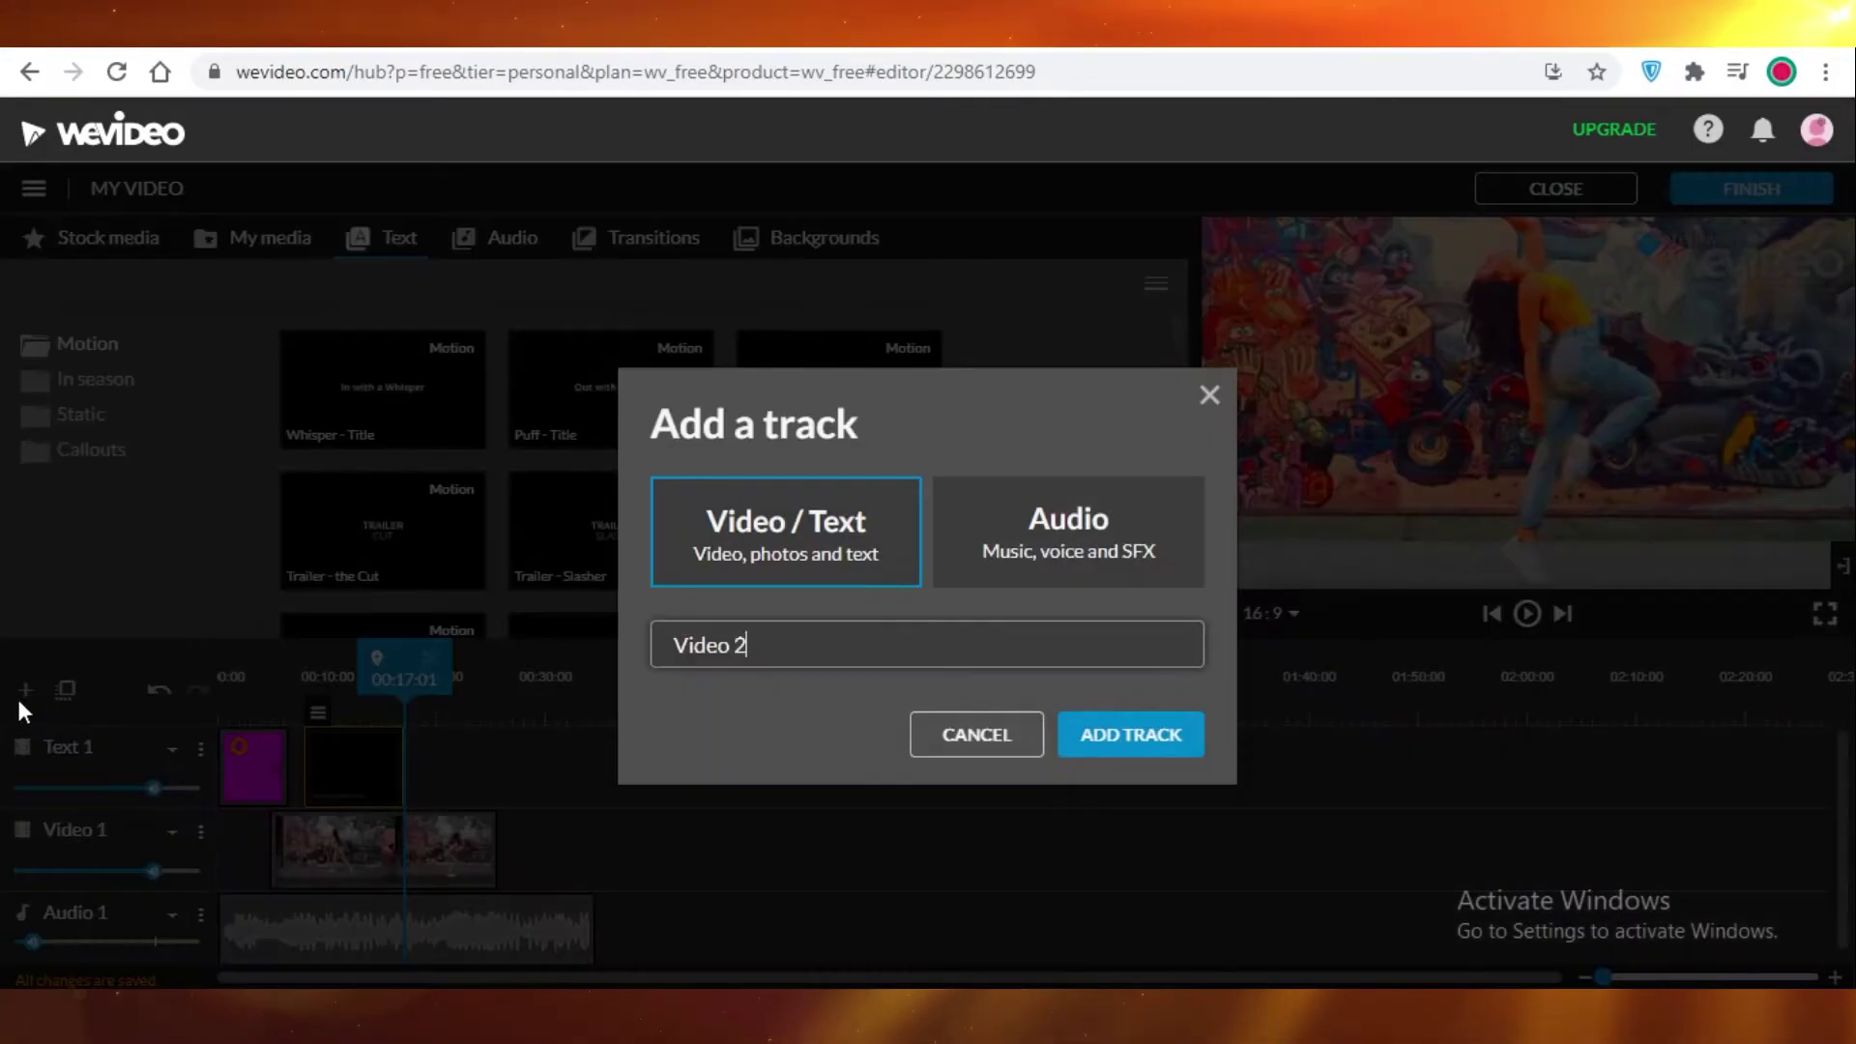
left_click(1093, 762)
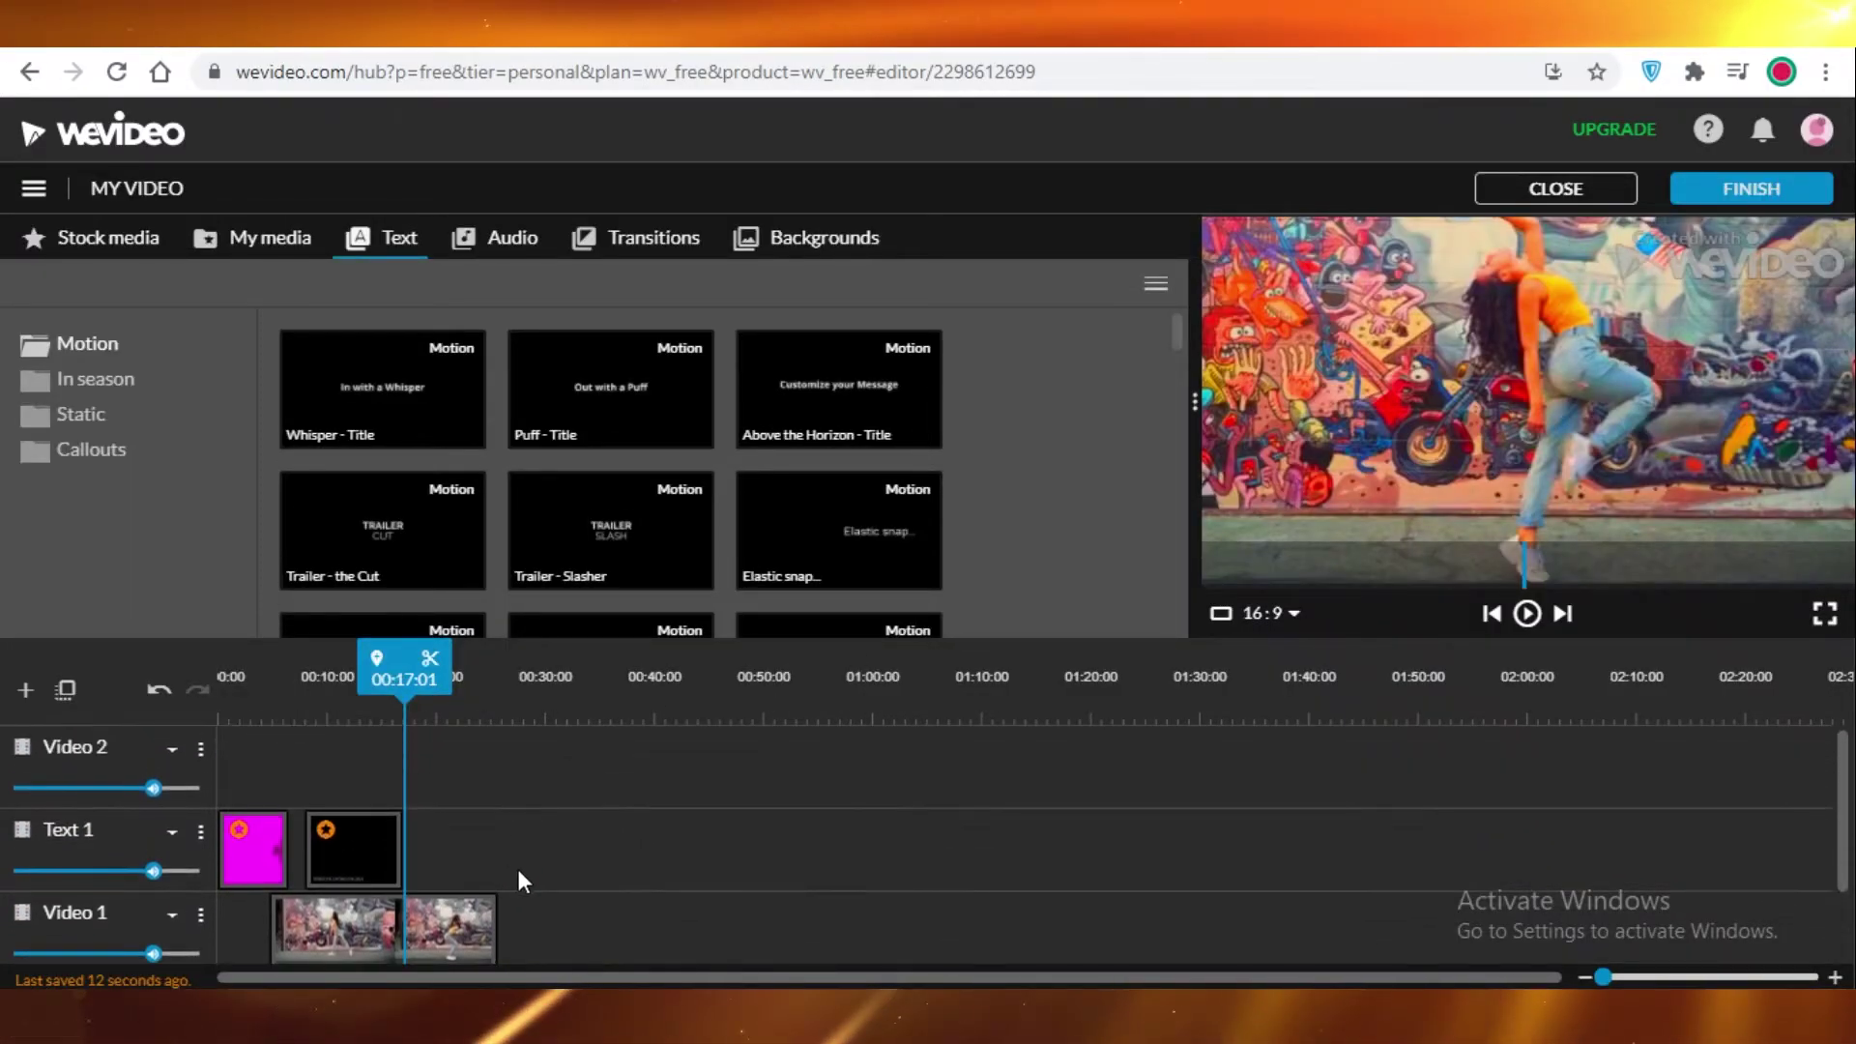
Step: Import pexels-cottonbro-7037873 from the computer into My media
left_click(270, 253)
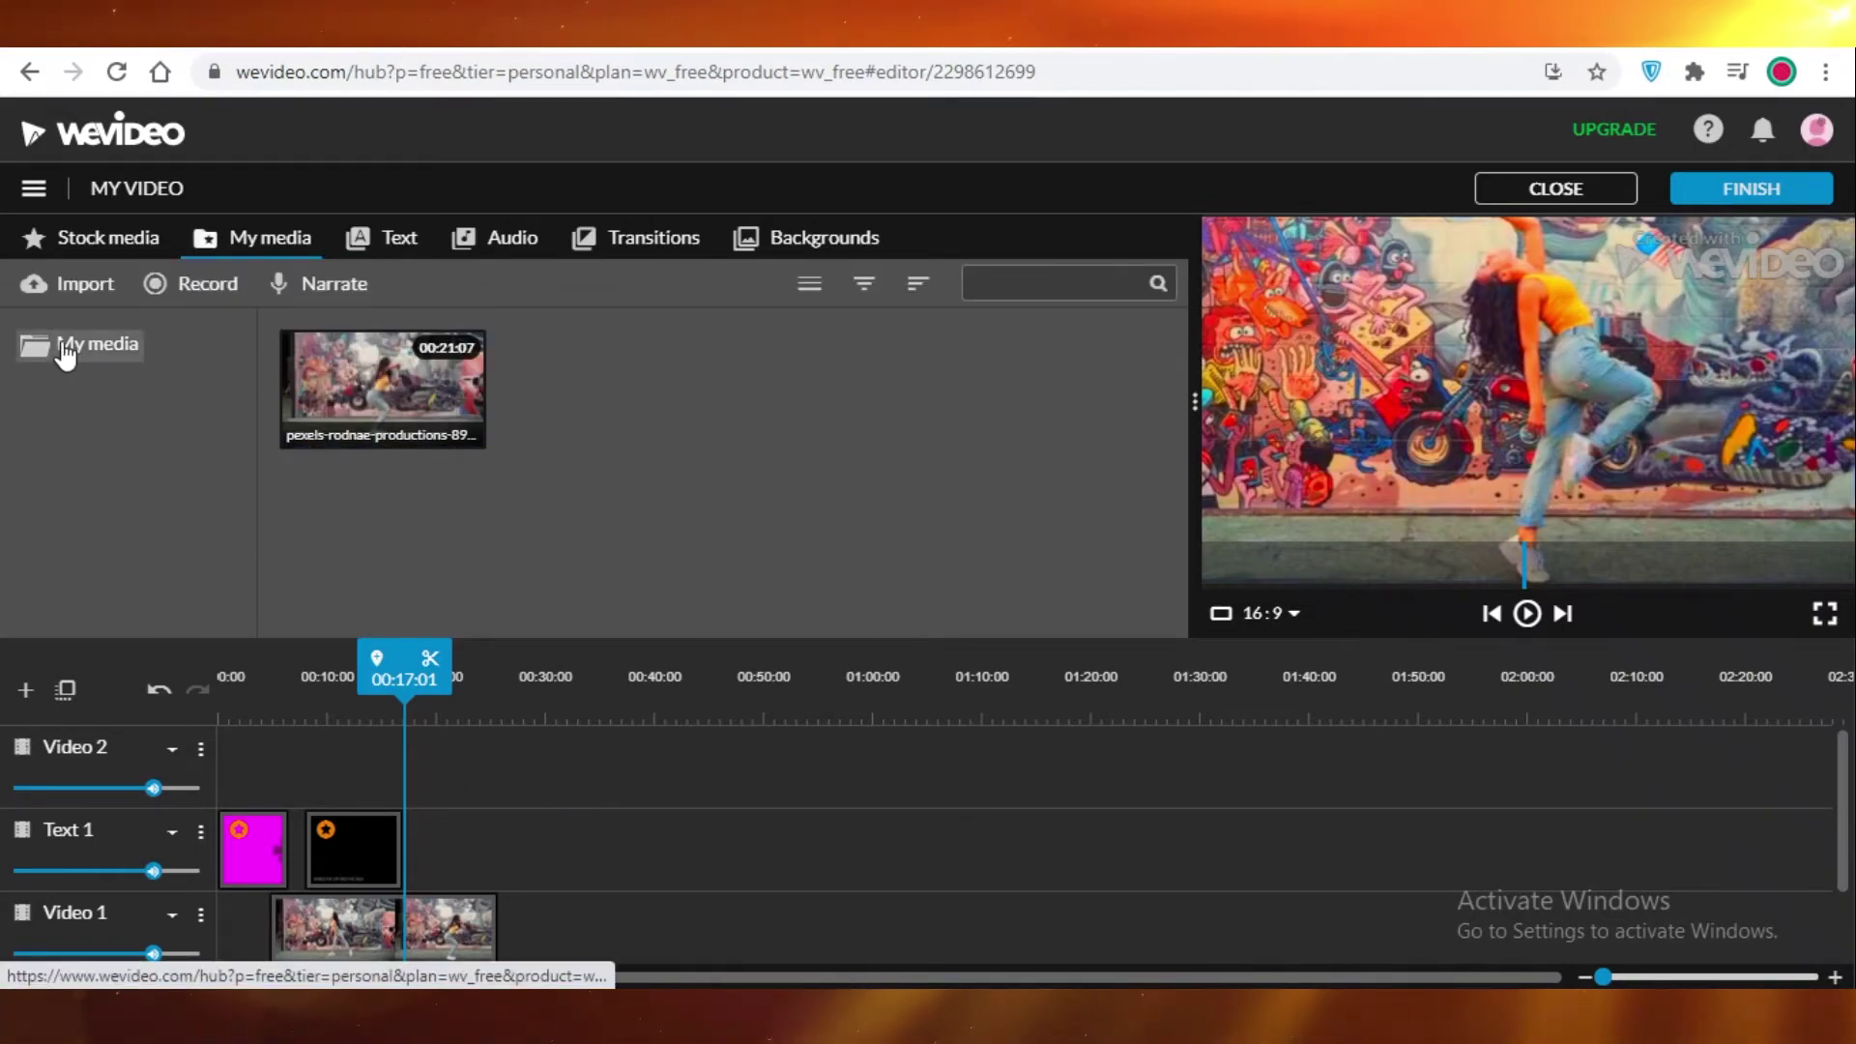
left_click(44, 287)
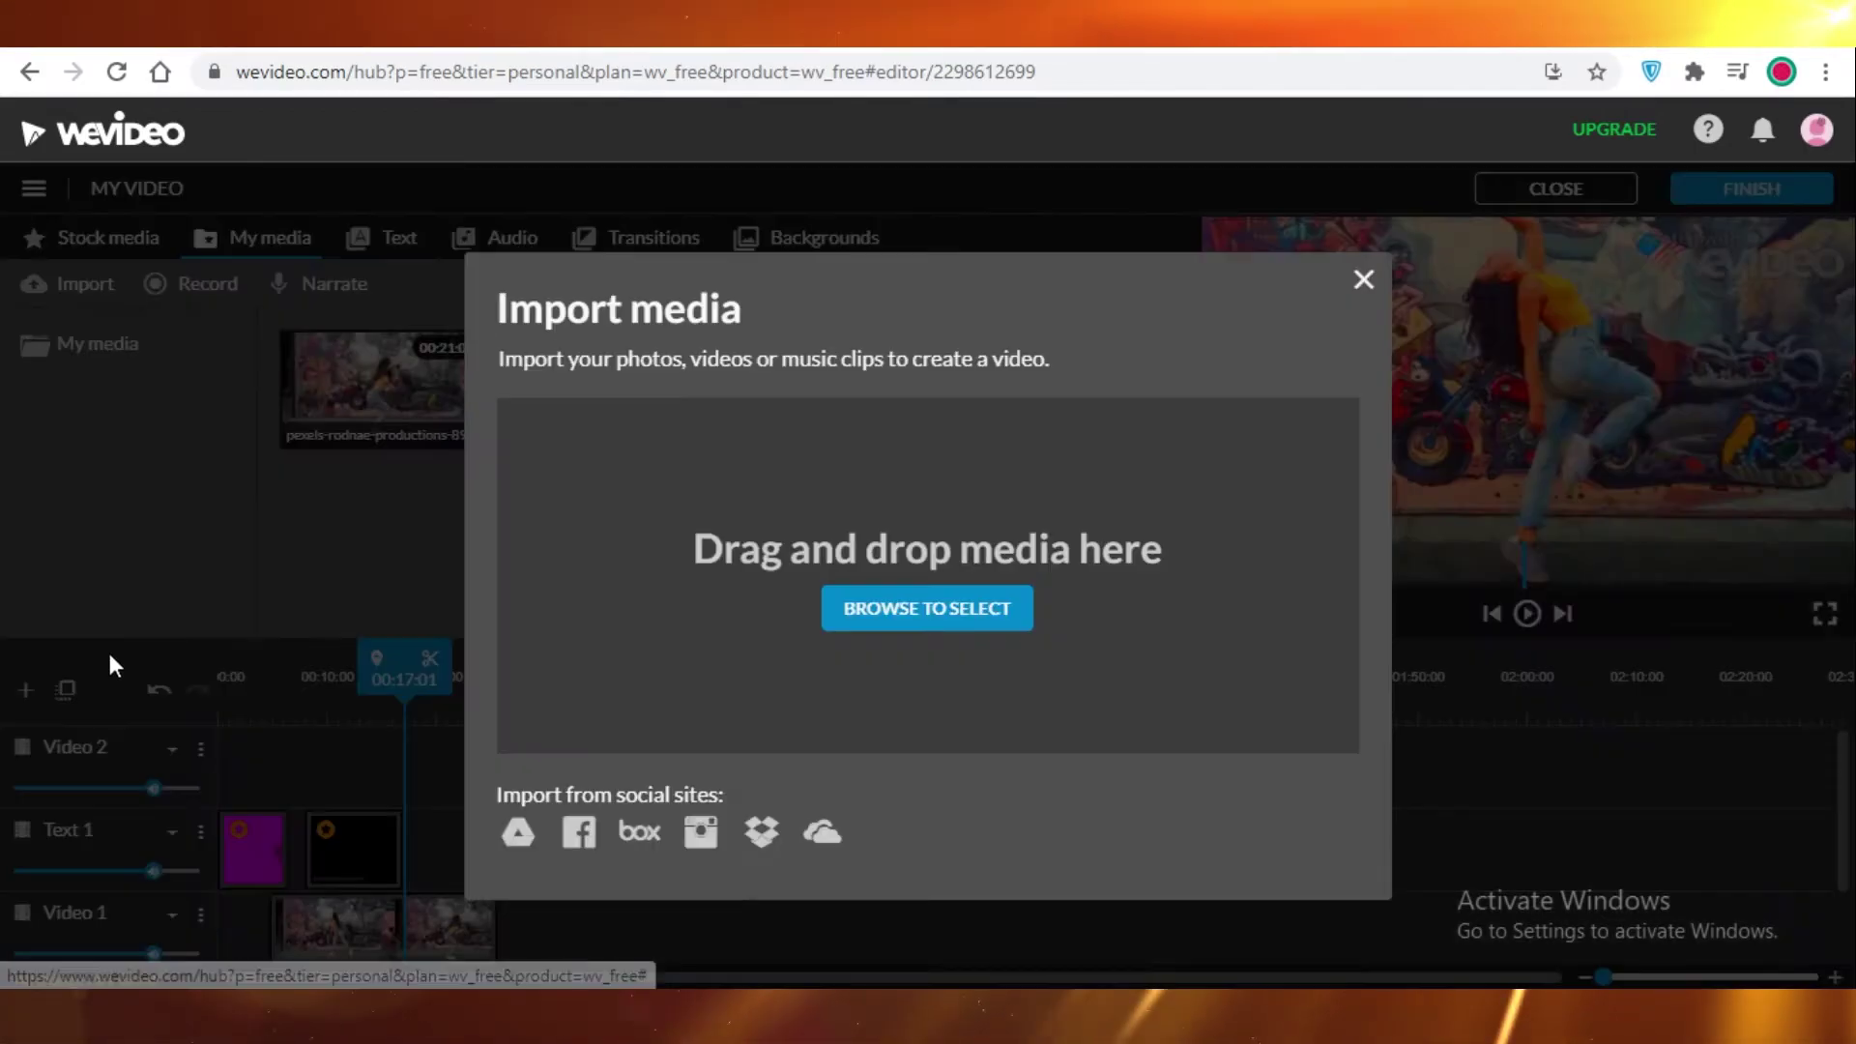
left_click(926, 609)
left_click(373, 257)
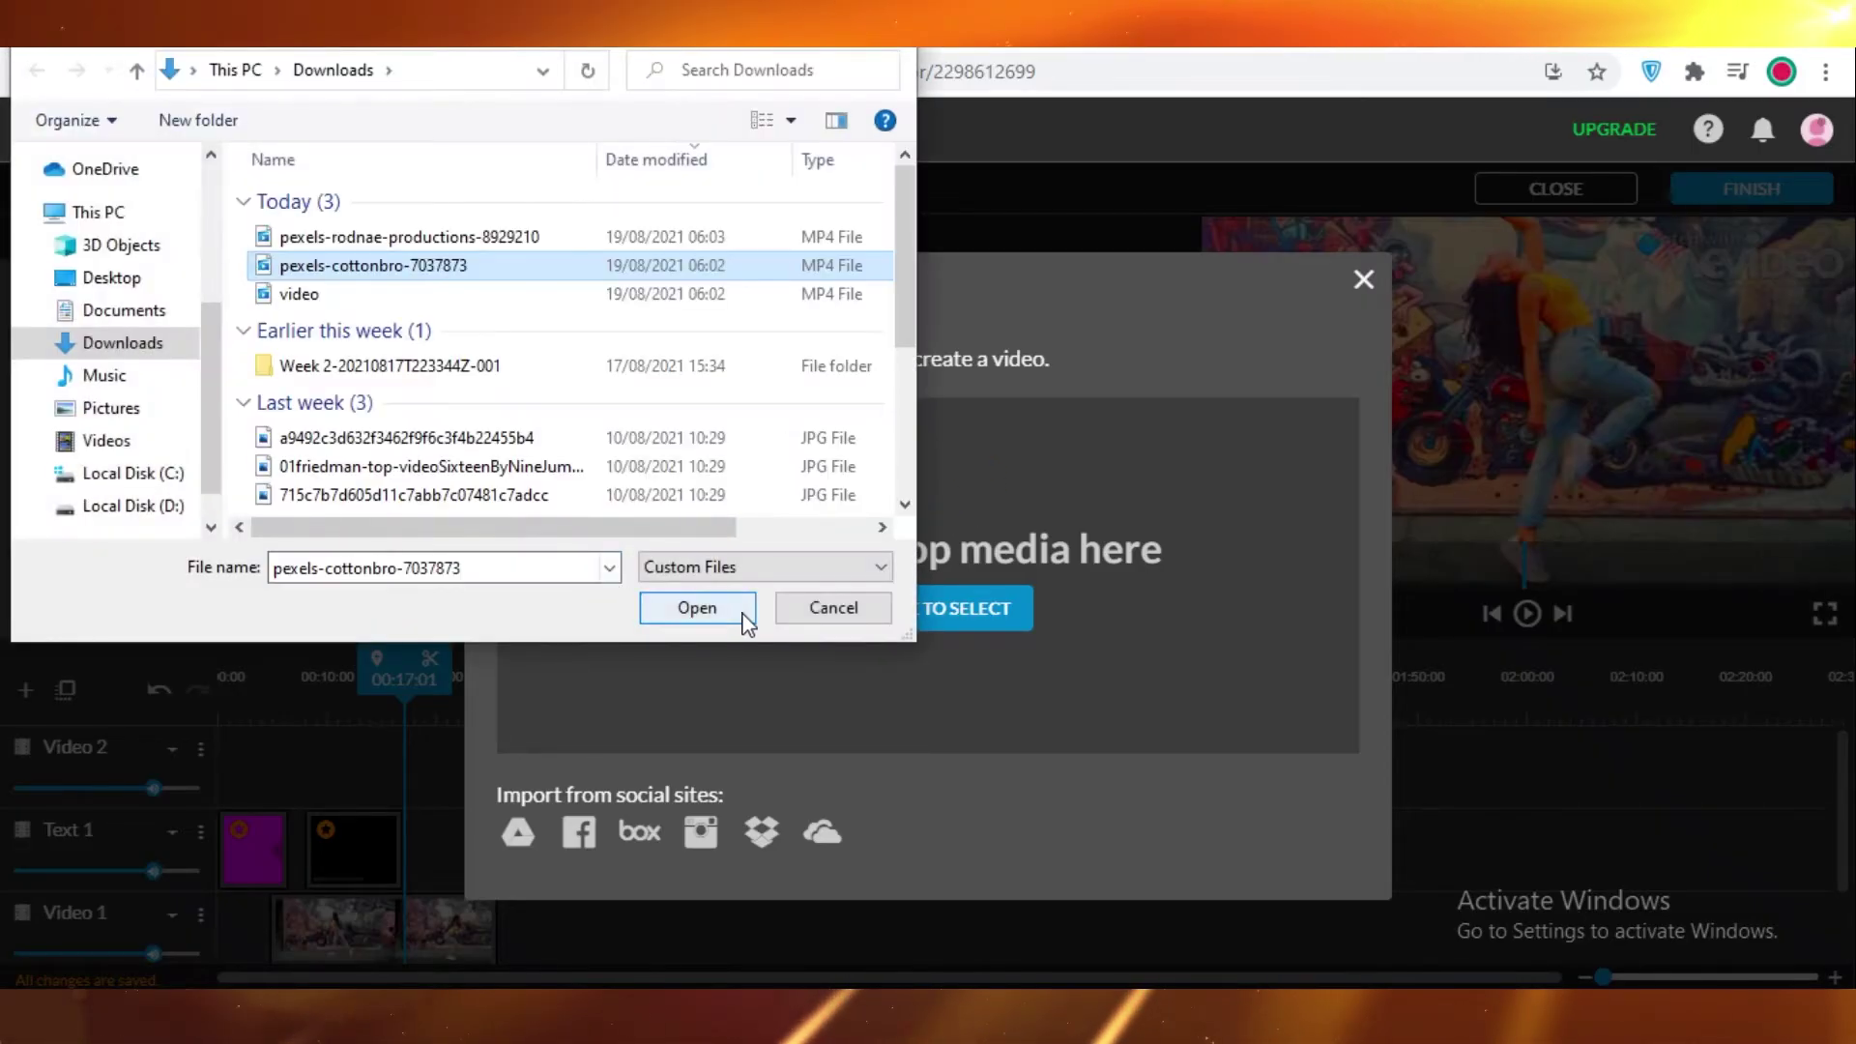
left_click(737, 611)
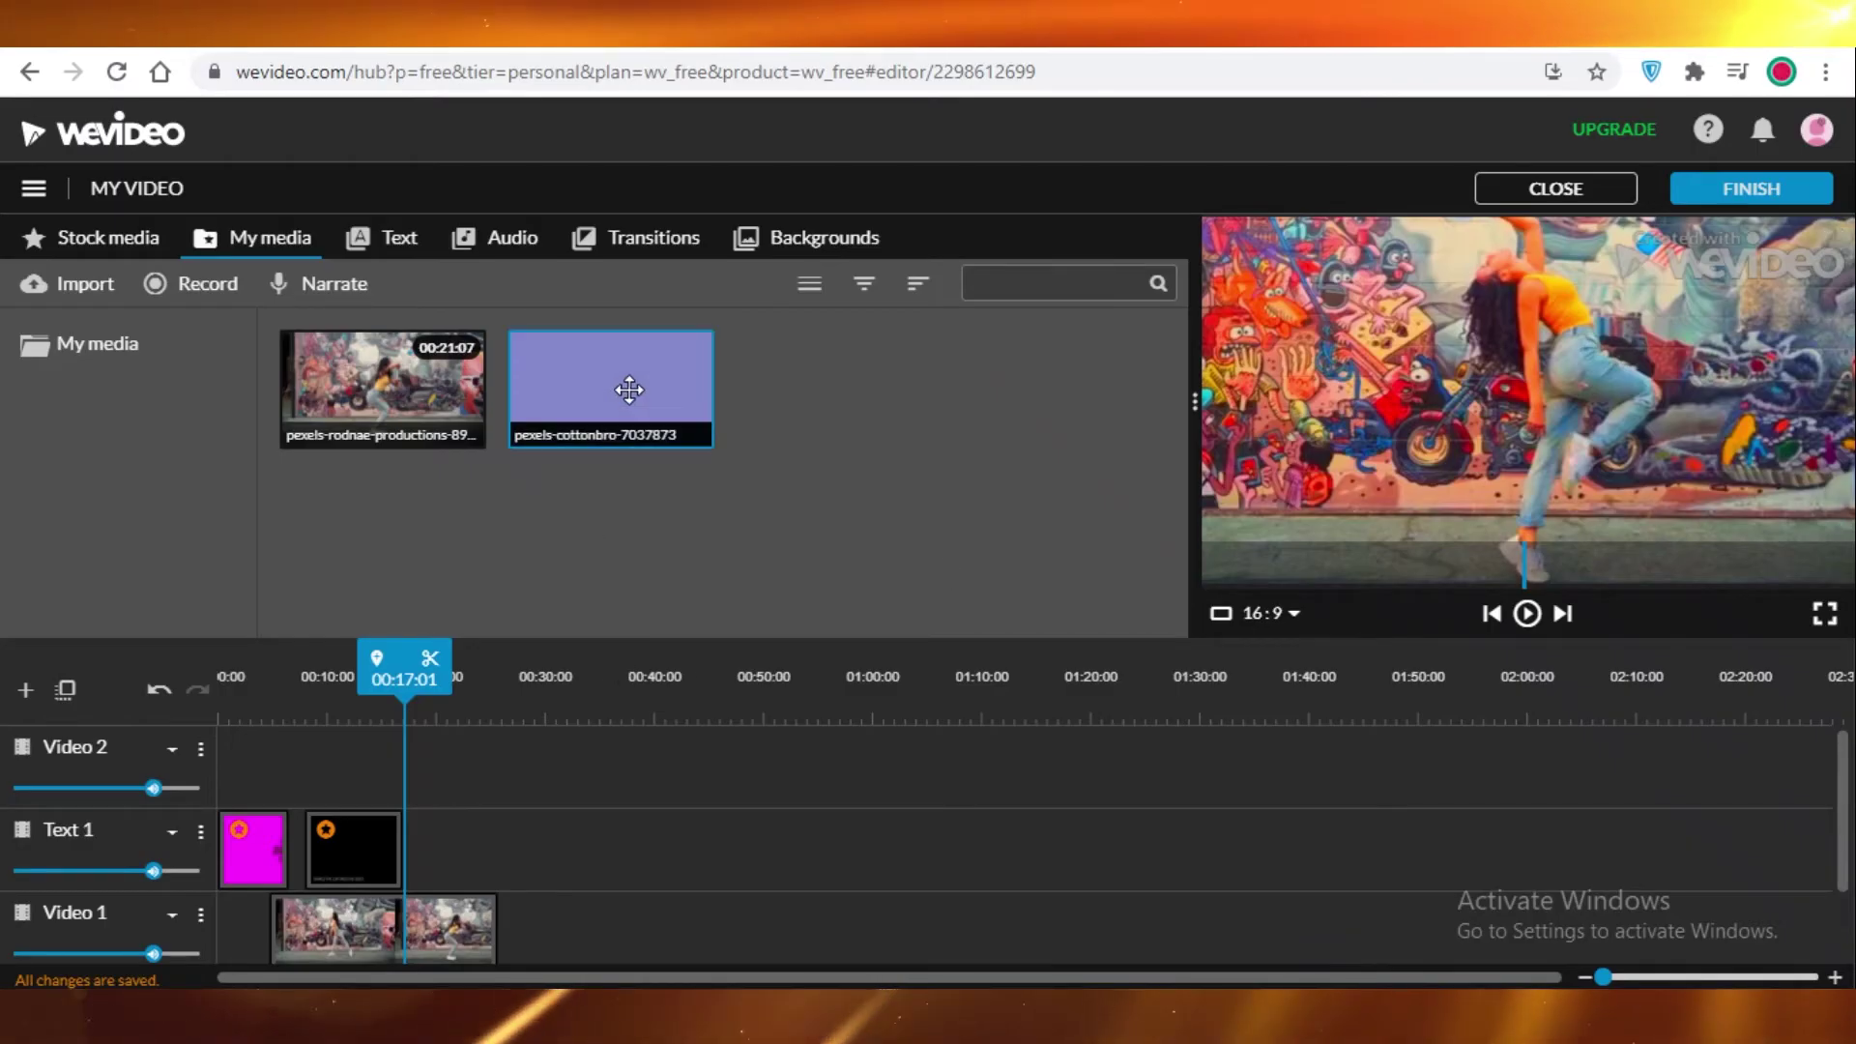
Step: Place the pexels-cottonbro-7037873 clip on the Video 2 track
left_click_drag(621, 381, 583, 509)
left_click(1209, 461)
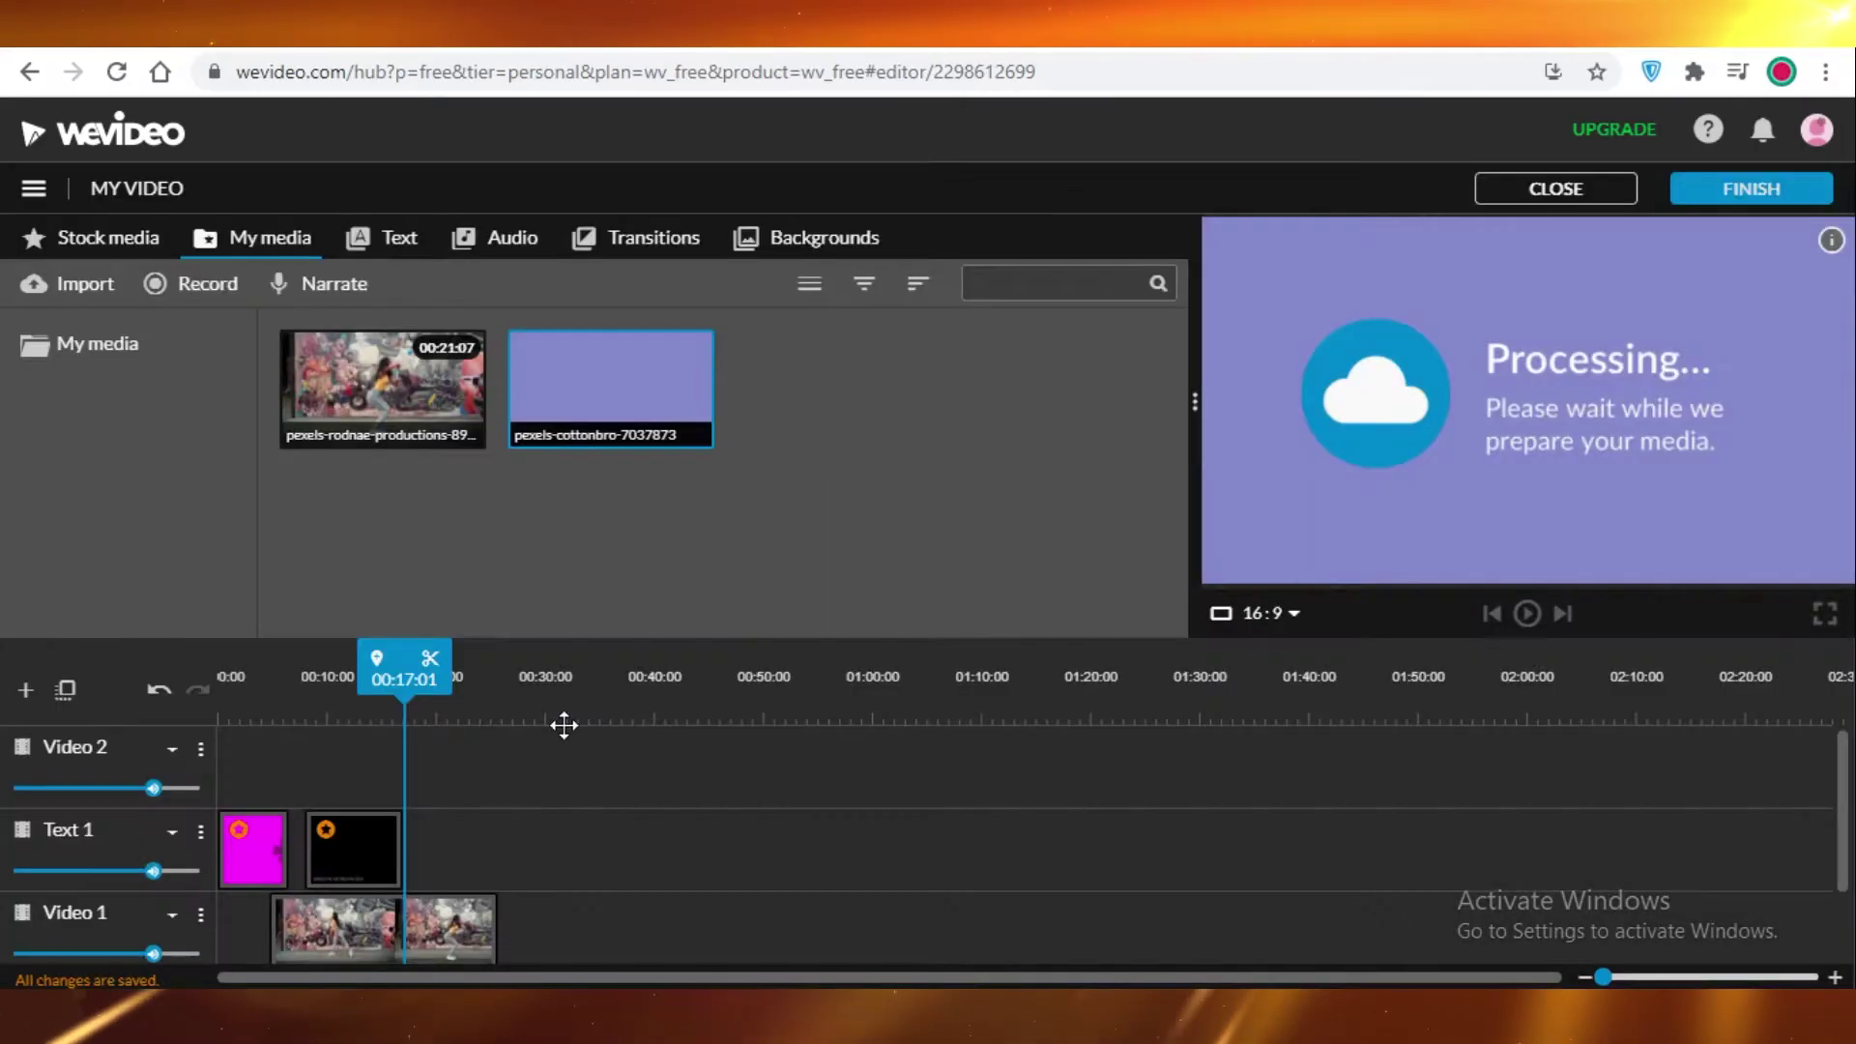
left_click_drag(610, 387, 540, 749)
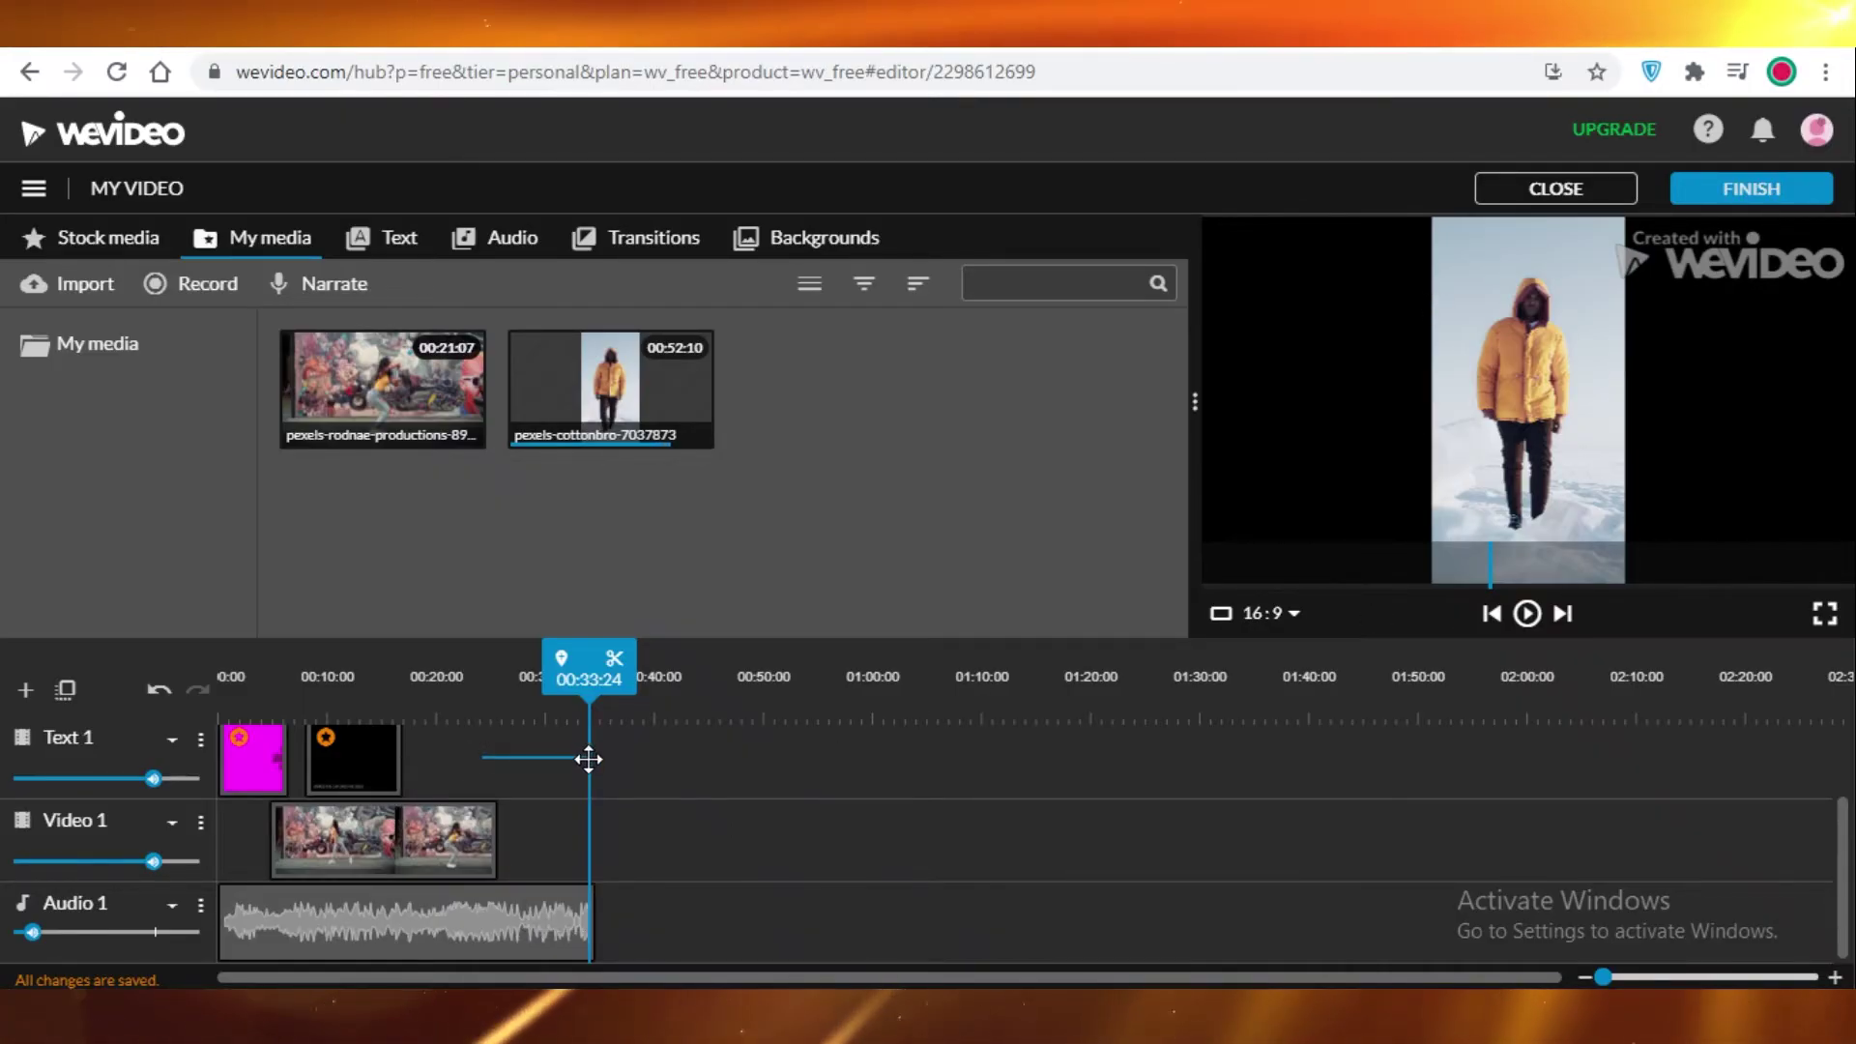
left_click(322, 771)
left_click(1528, 614)
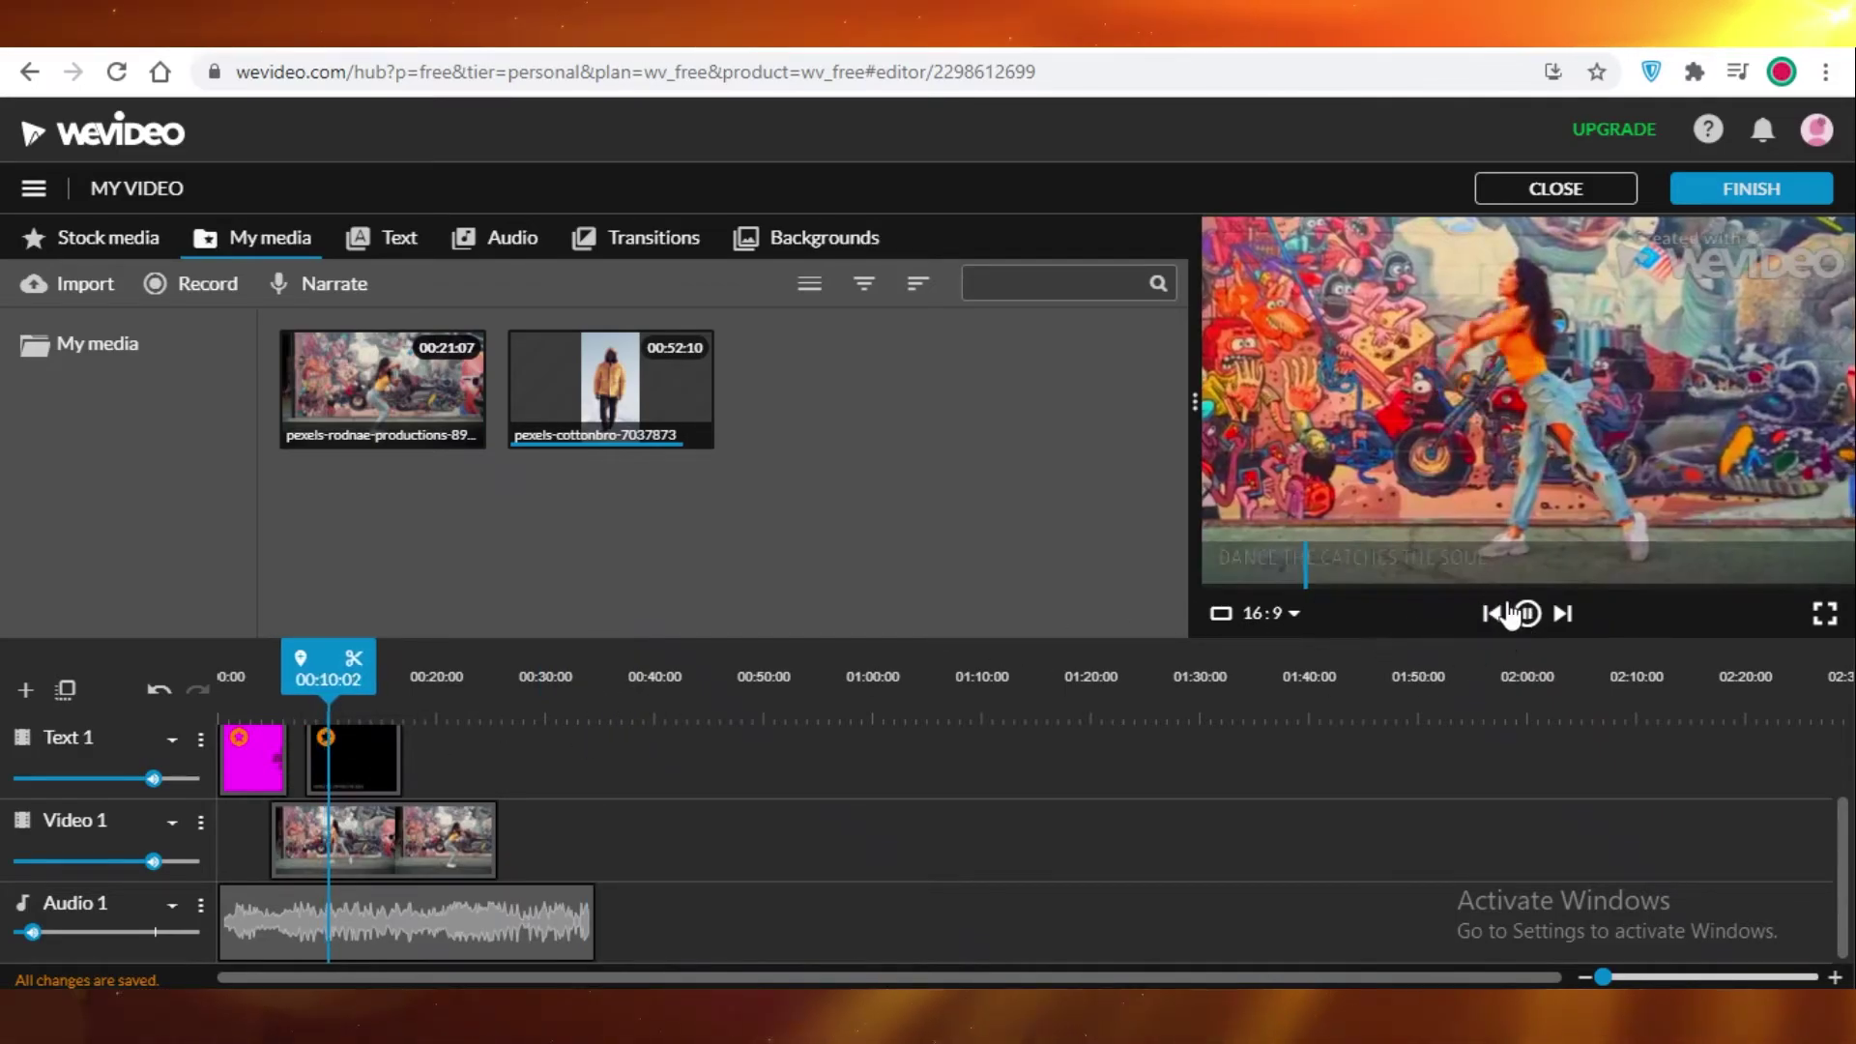
left_click(1825, 614)
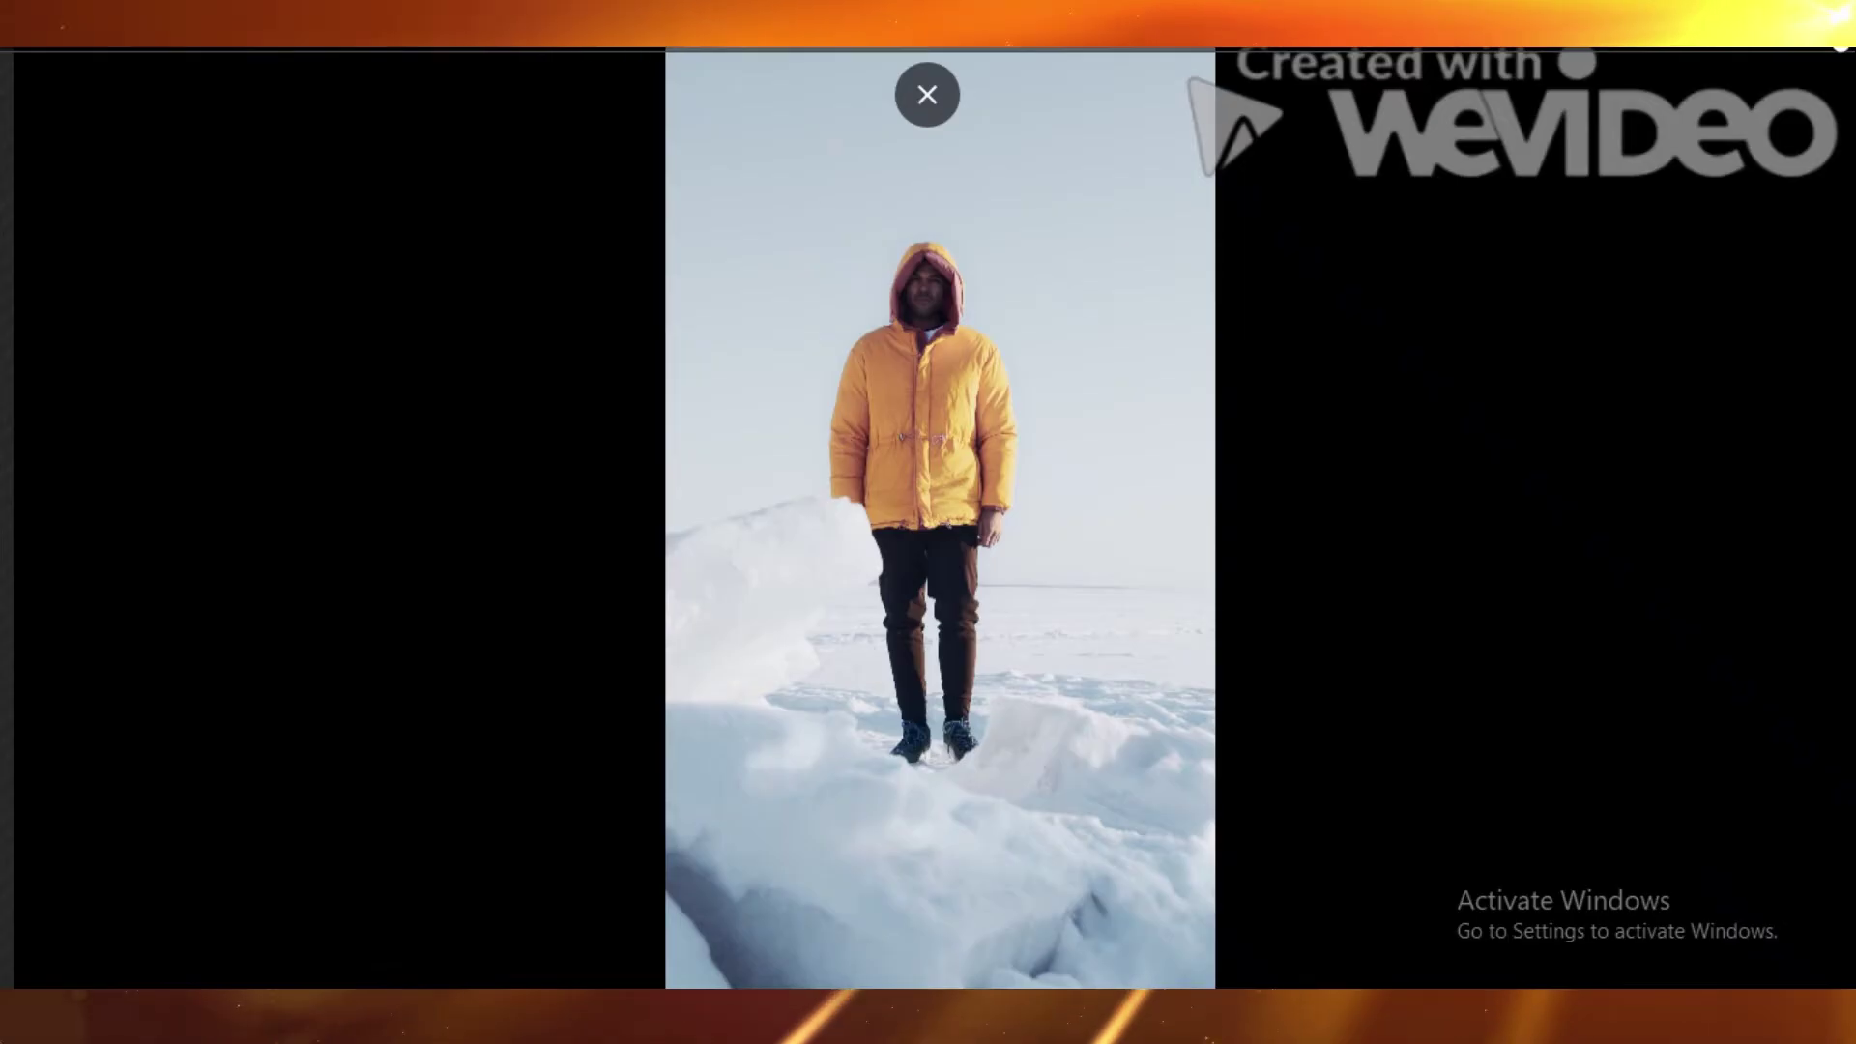
Step: Slide the Video 2 snow clip to start near 00:25, replaying the preview to check timing
key("Escape")
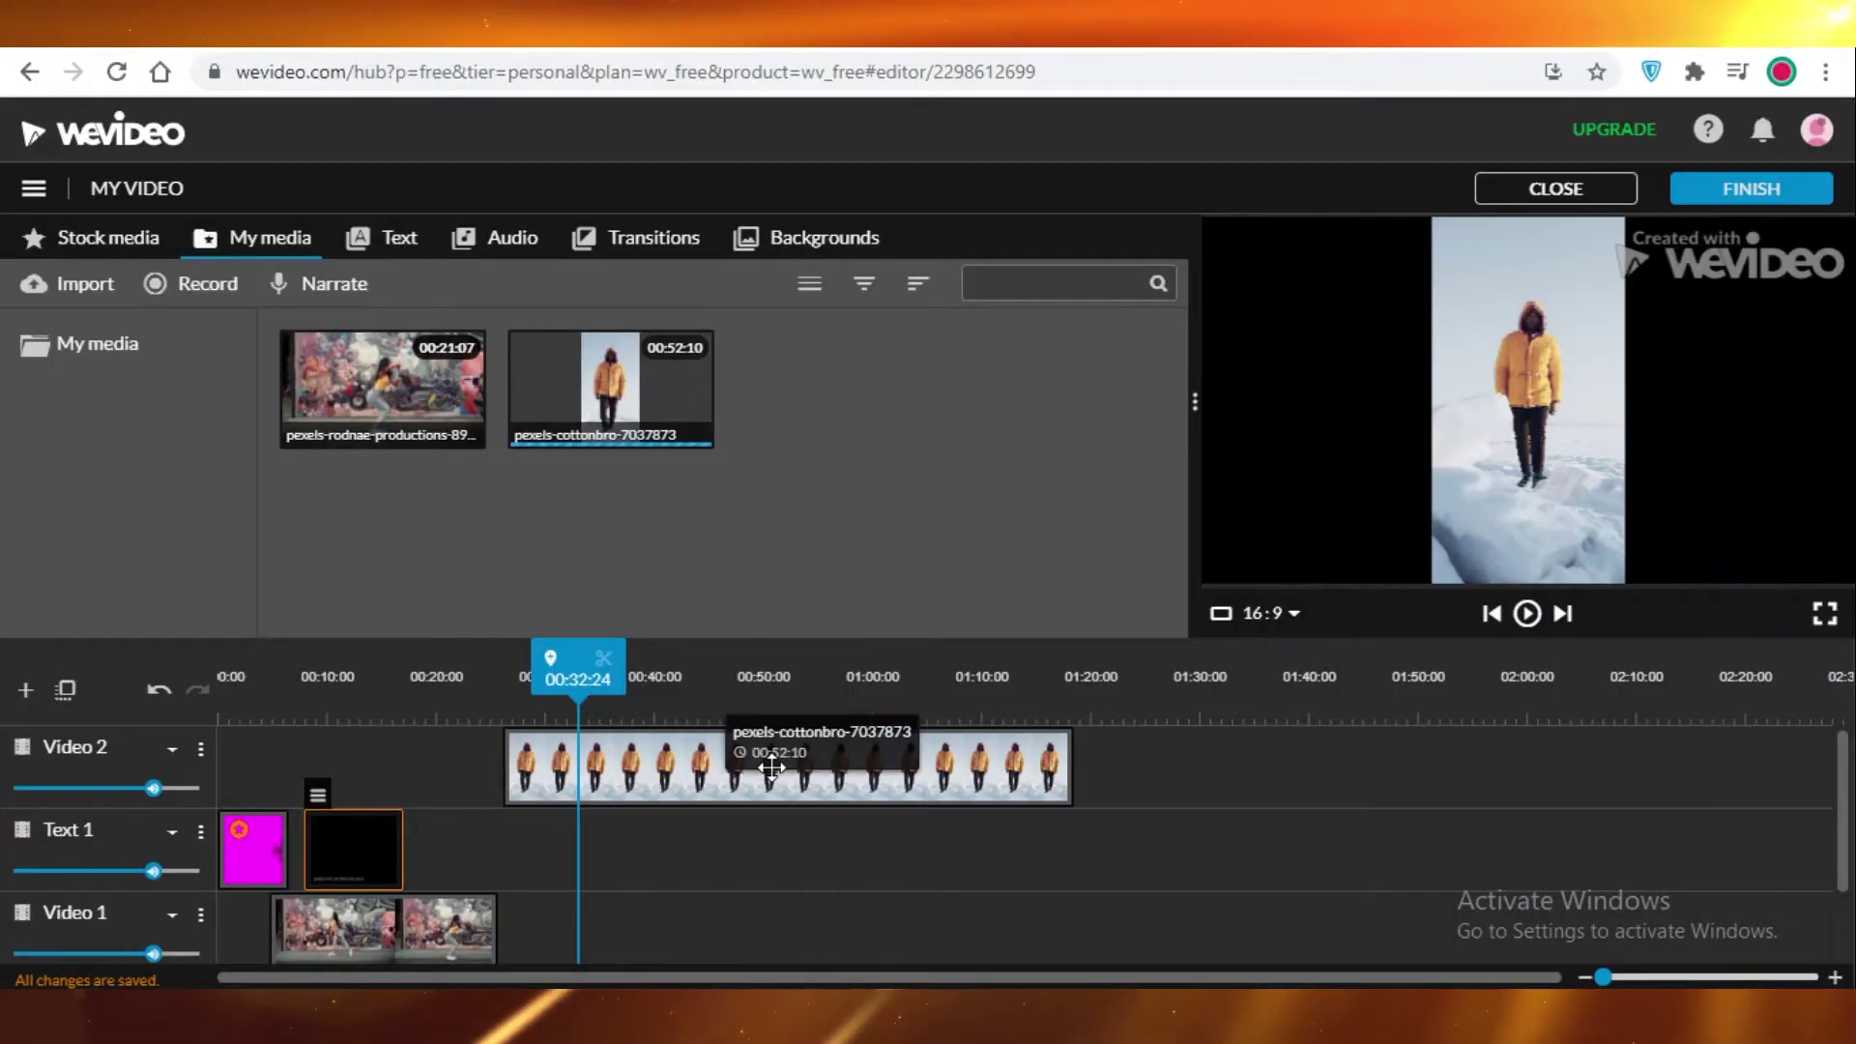
left_click_drag(752, 766, 751, 760)
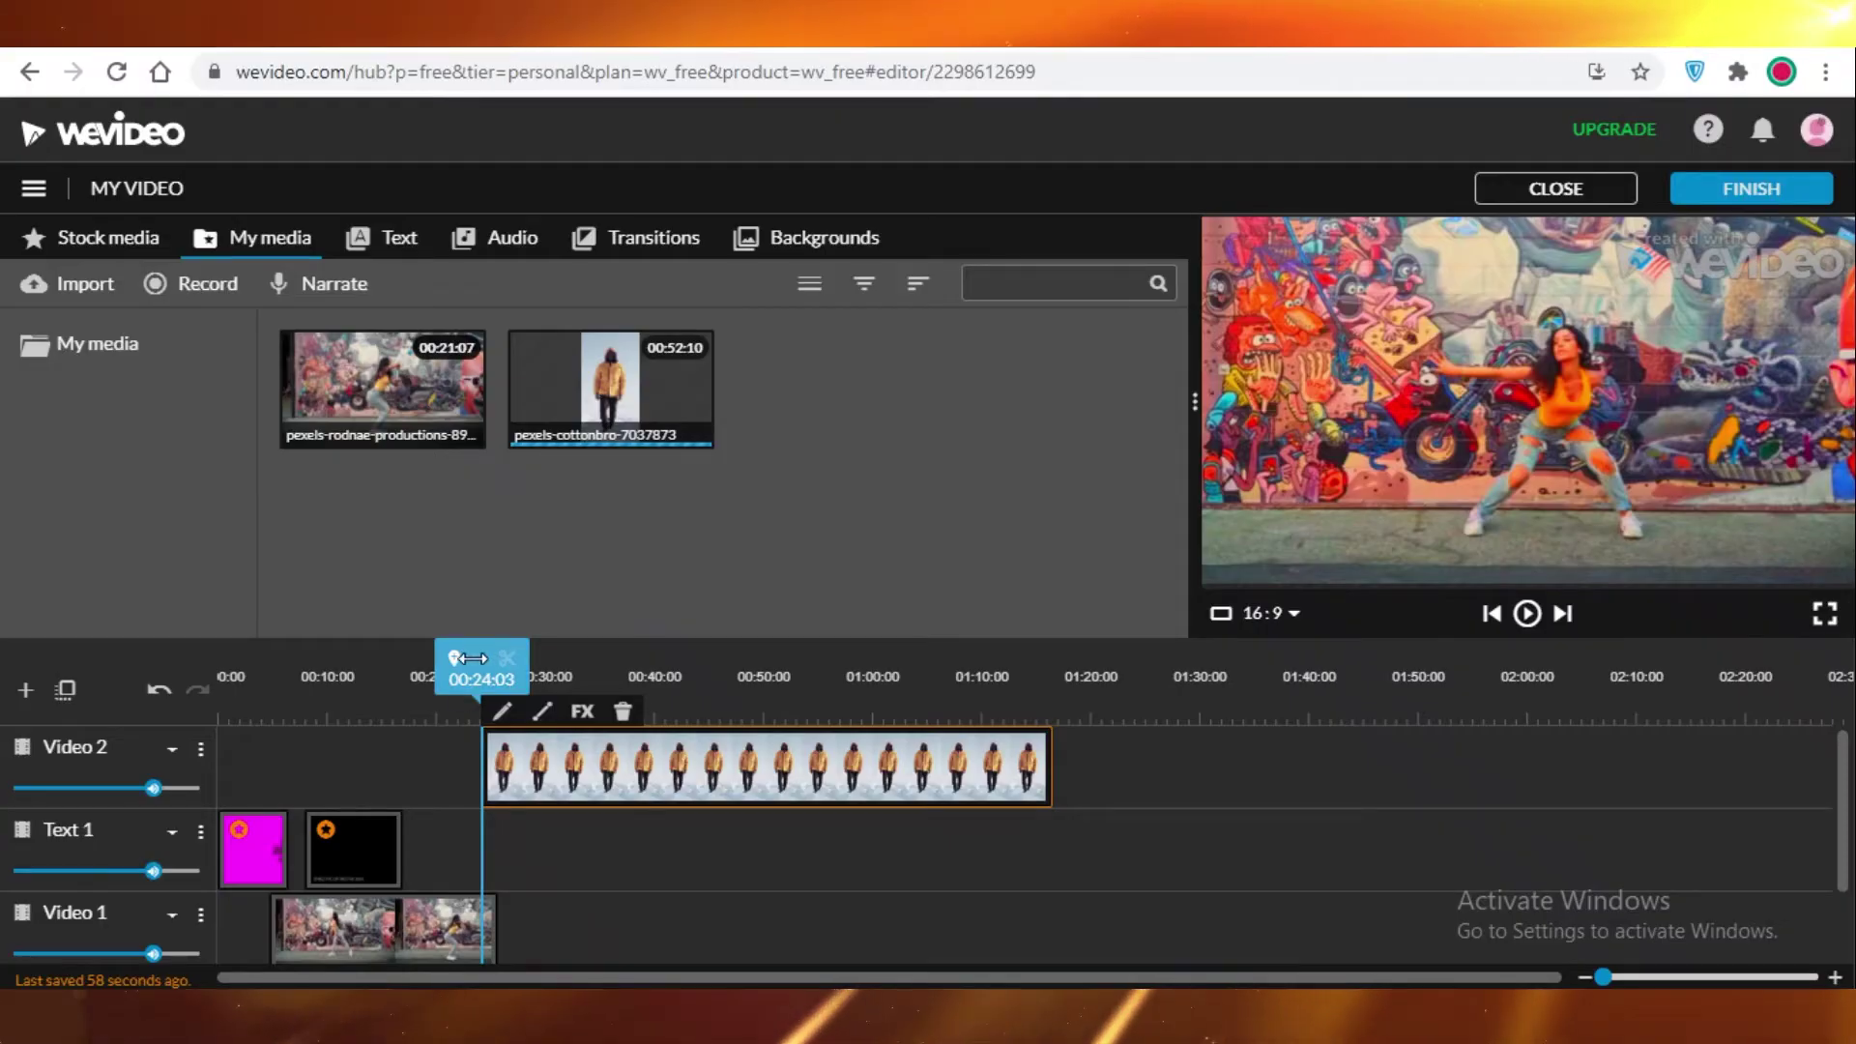
left_click_drag(487, 646, 469, 646)
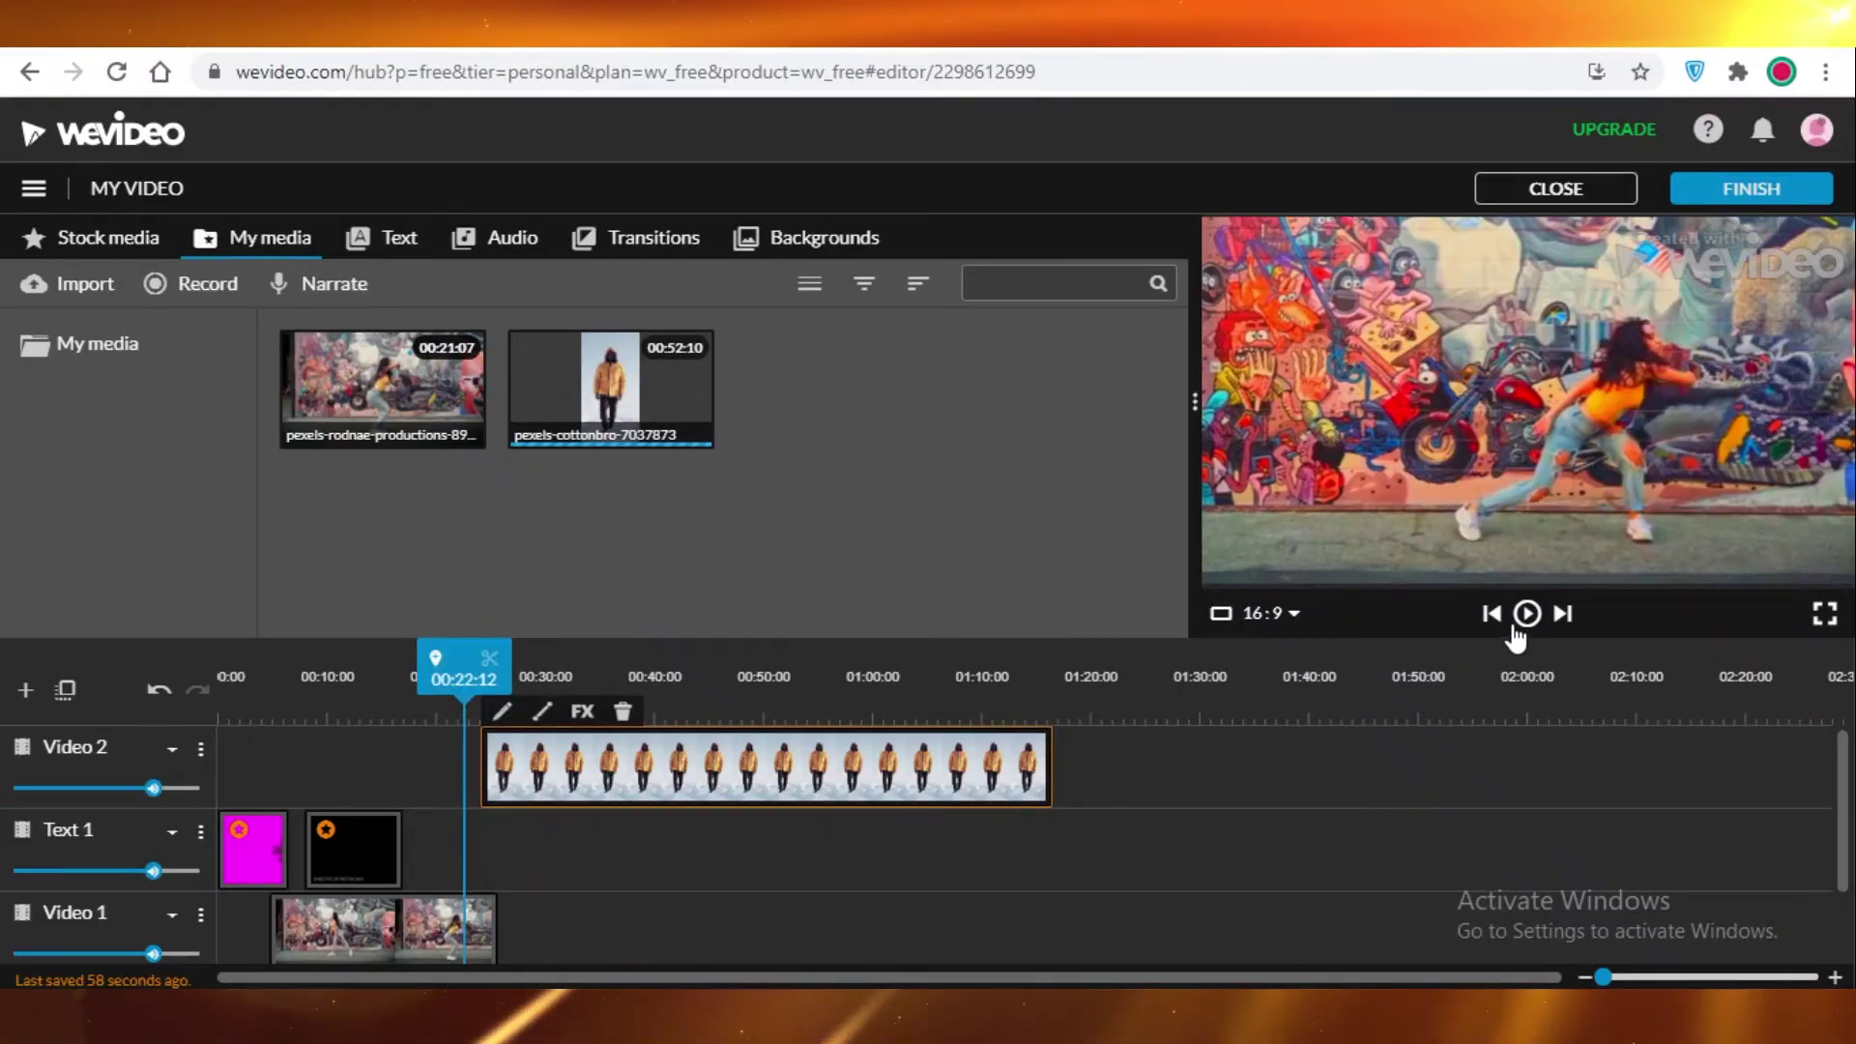
left_click(1525, 615)
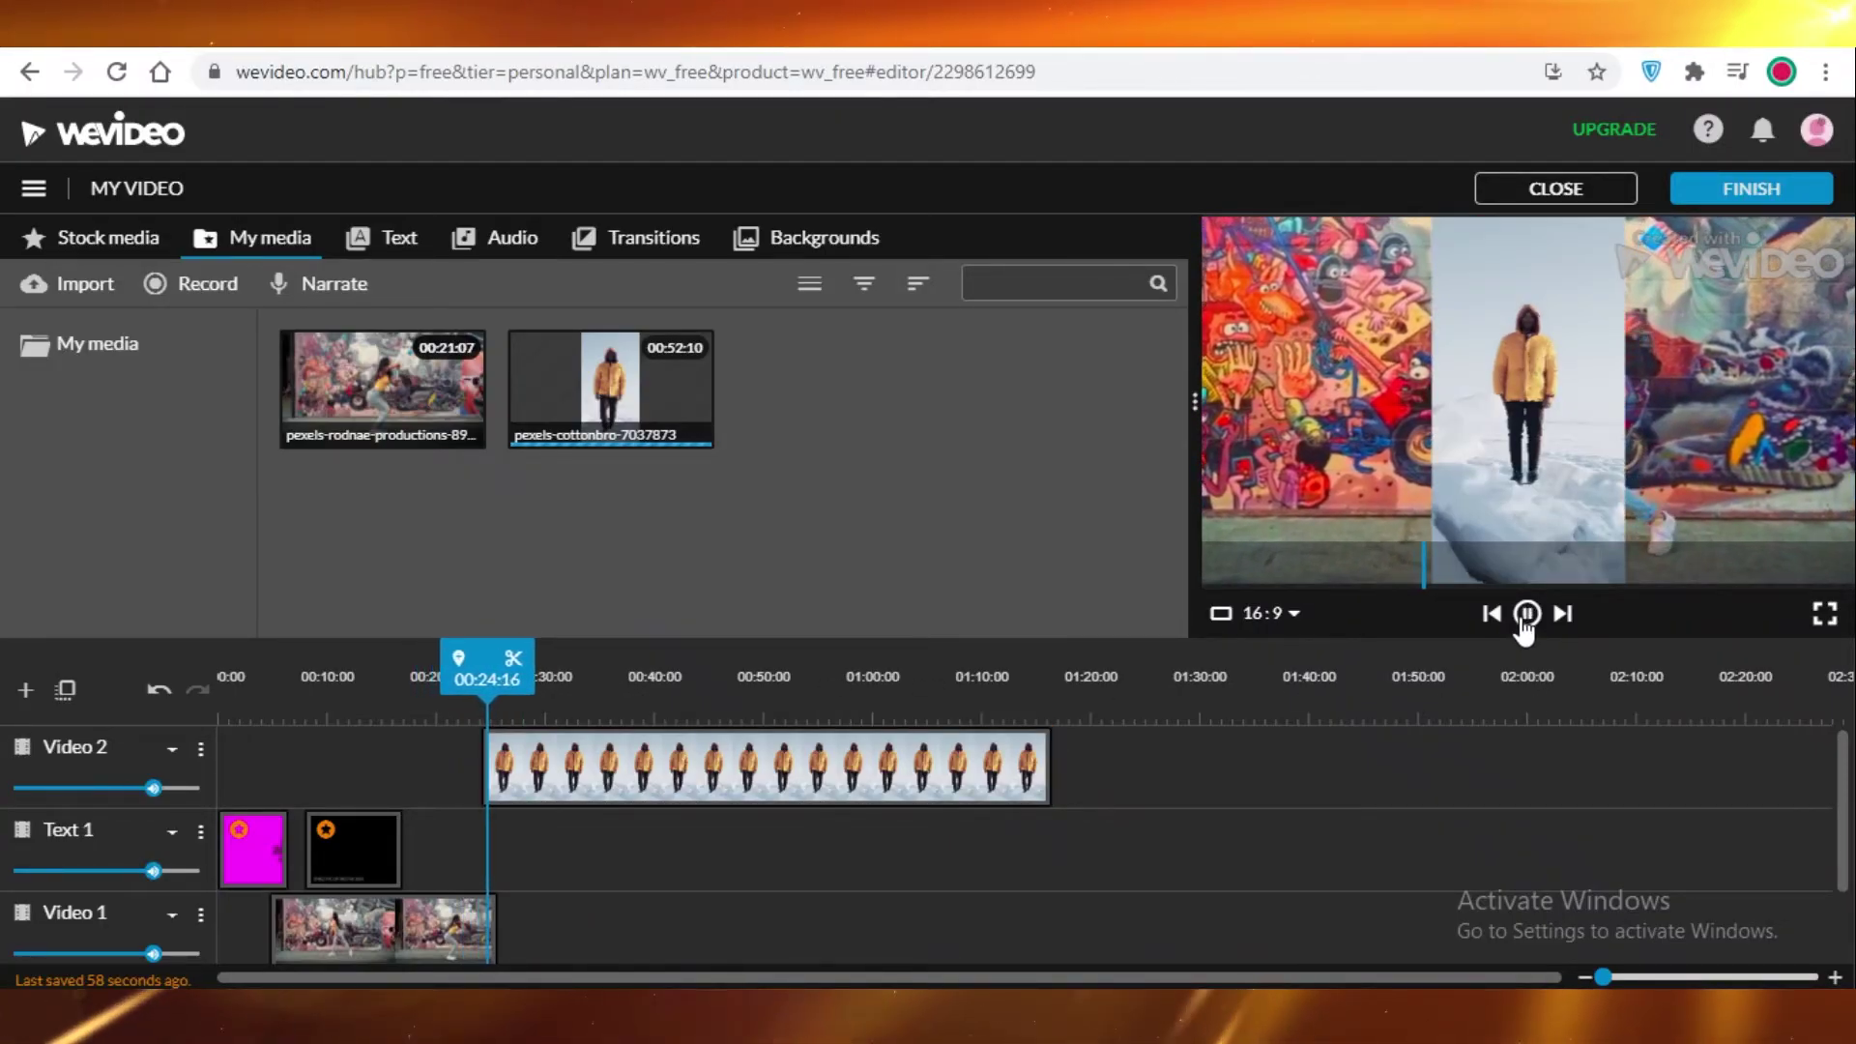
left_click(1520, 299)
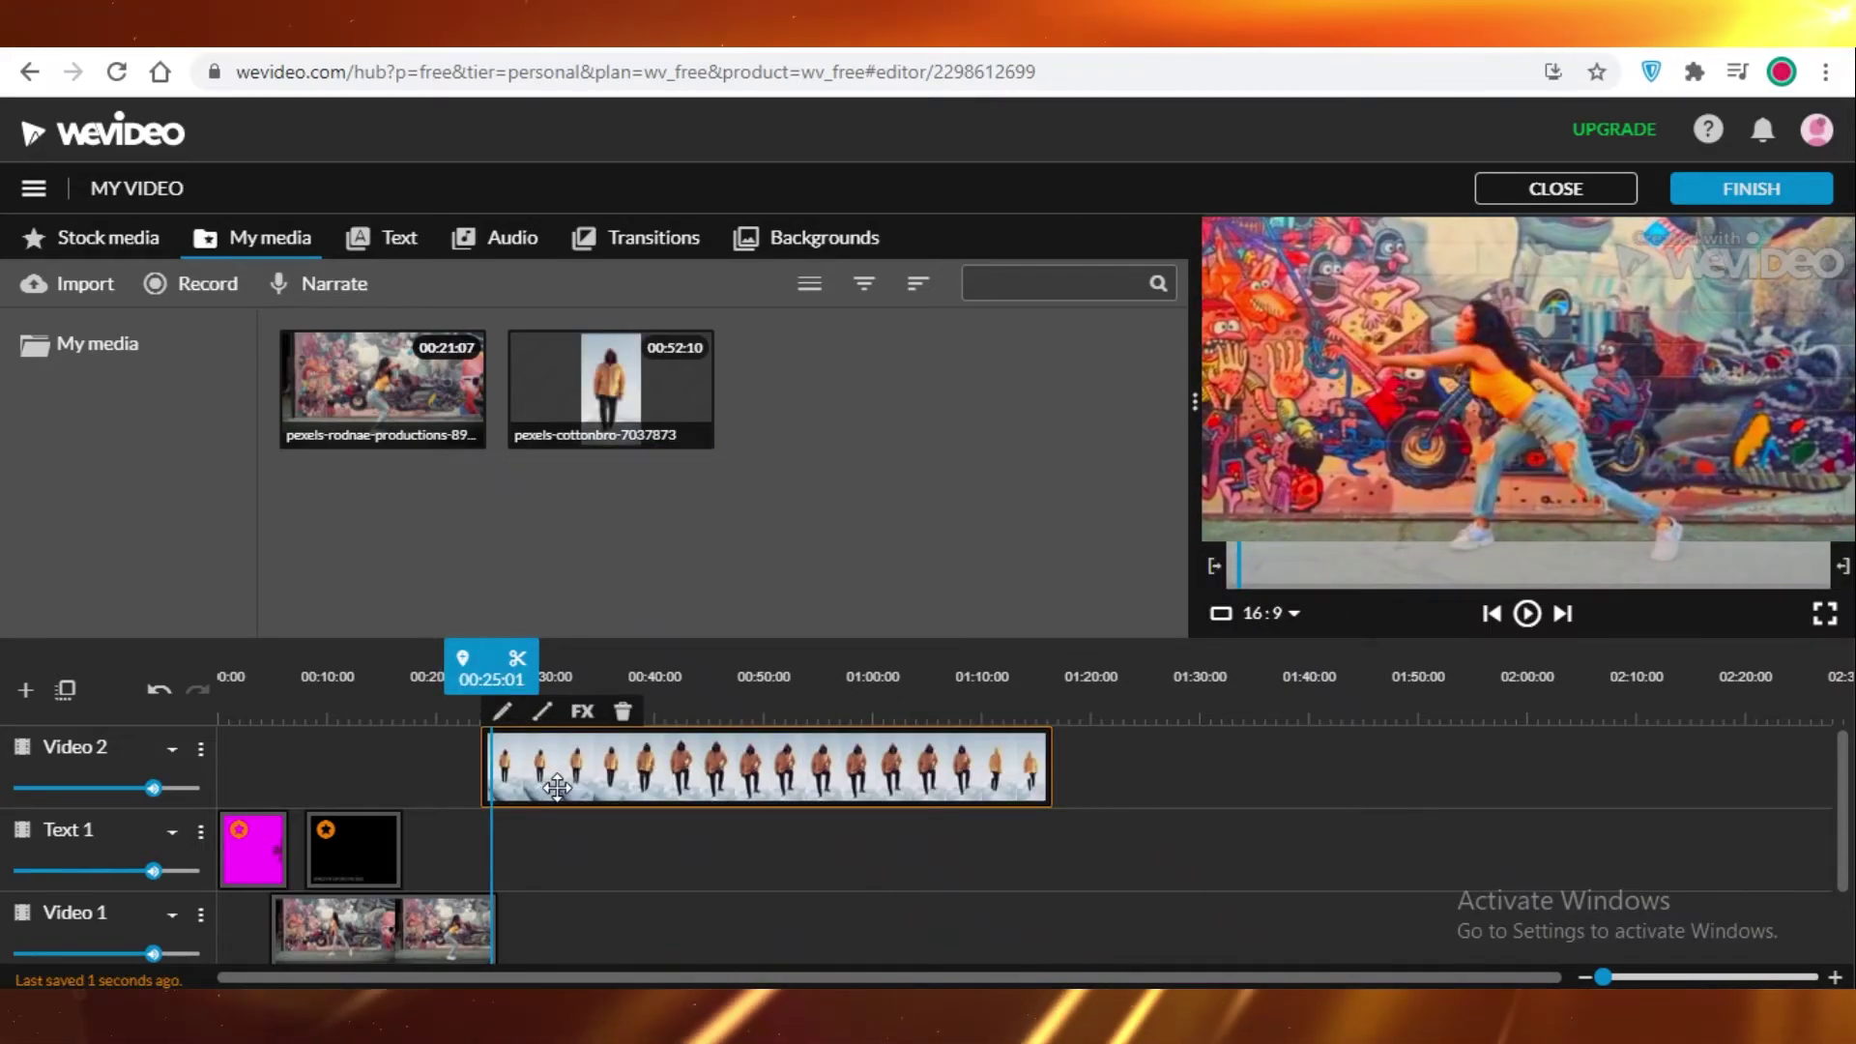
left_click_drag(554, 788, 560, 788)
left_click(1528, 614)
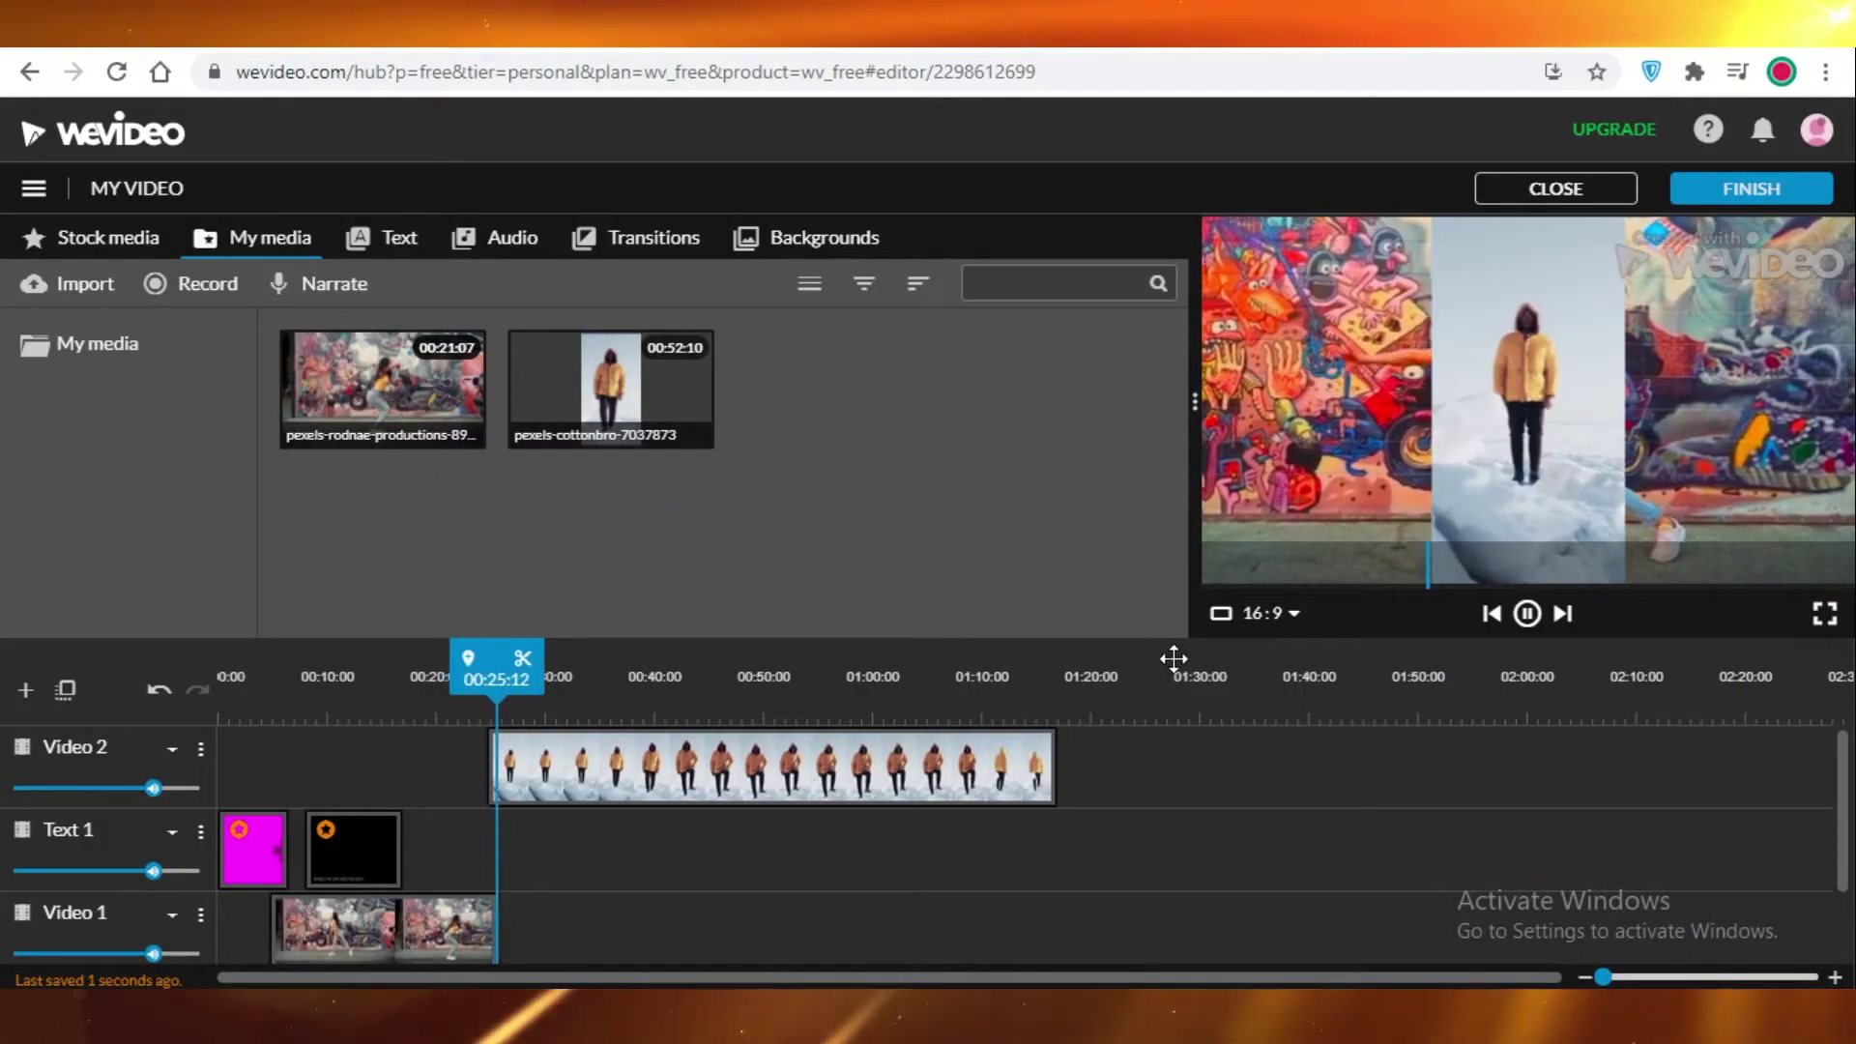
left_click(1528, 614)
left_click(559, 767)
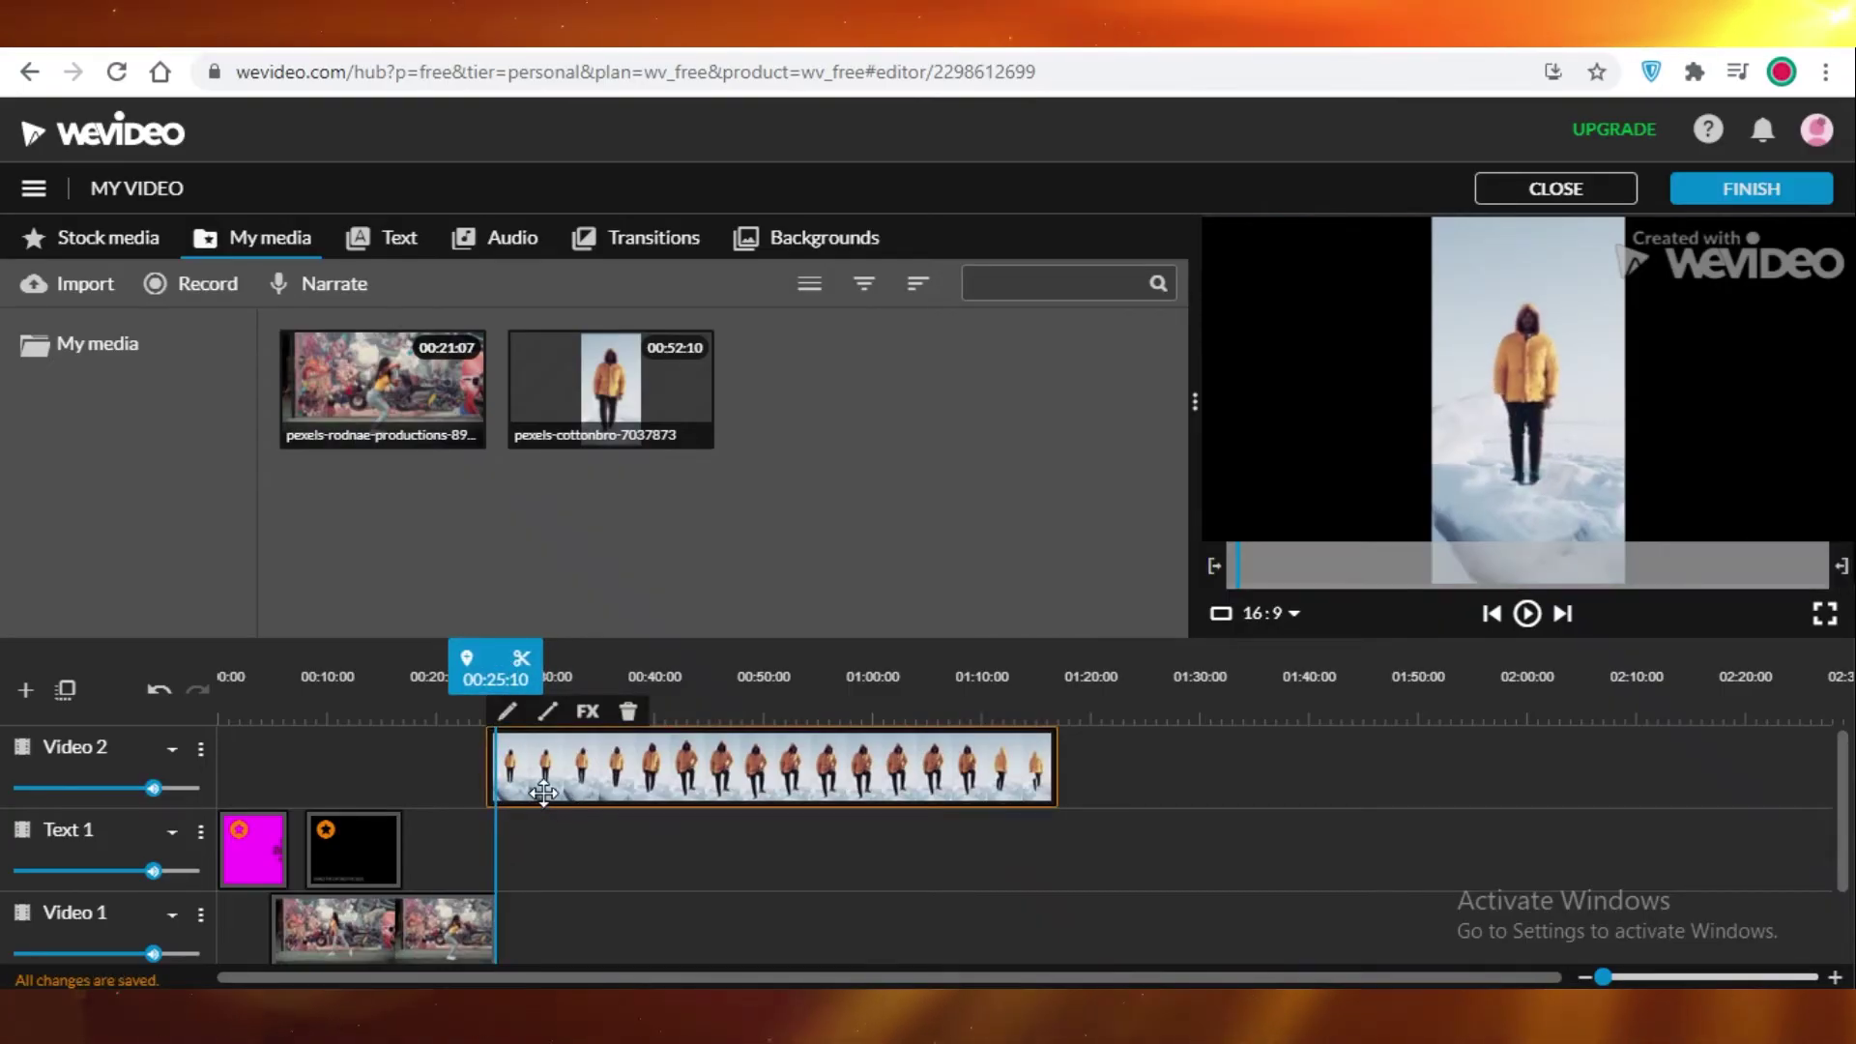
mouse_move(551, 783)
left_mouse_down()
mouse_move(570, 785)
mouse_move(553, 788)
left_mouse_up()
Step: Browse the Transitions library, then replay from about 00:24 to watch the snow clip enter
left_click(604, 250)
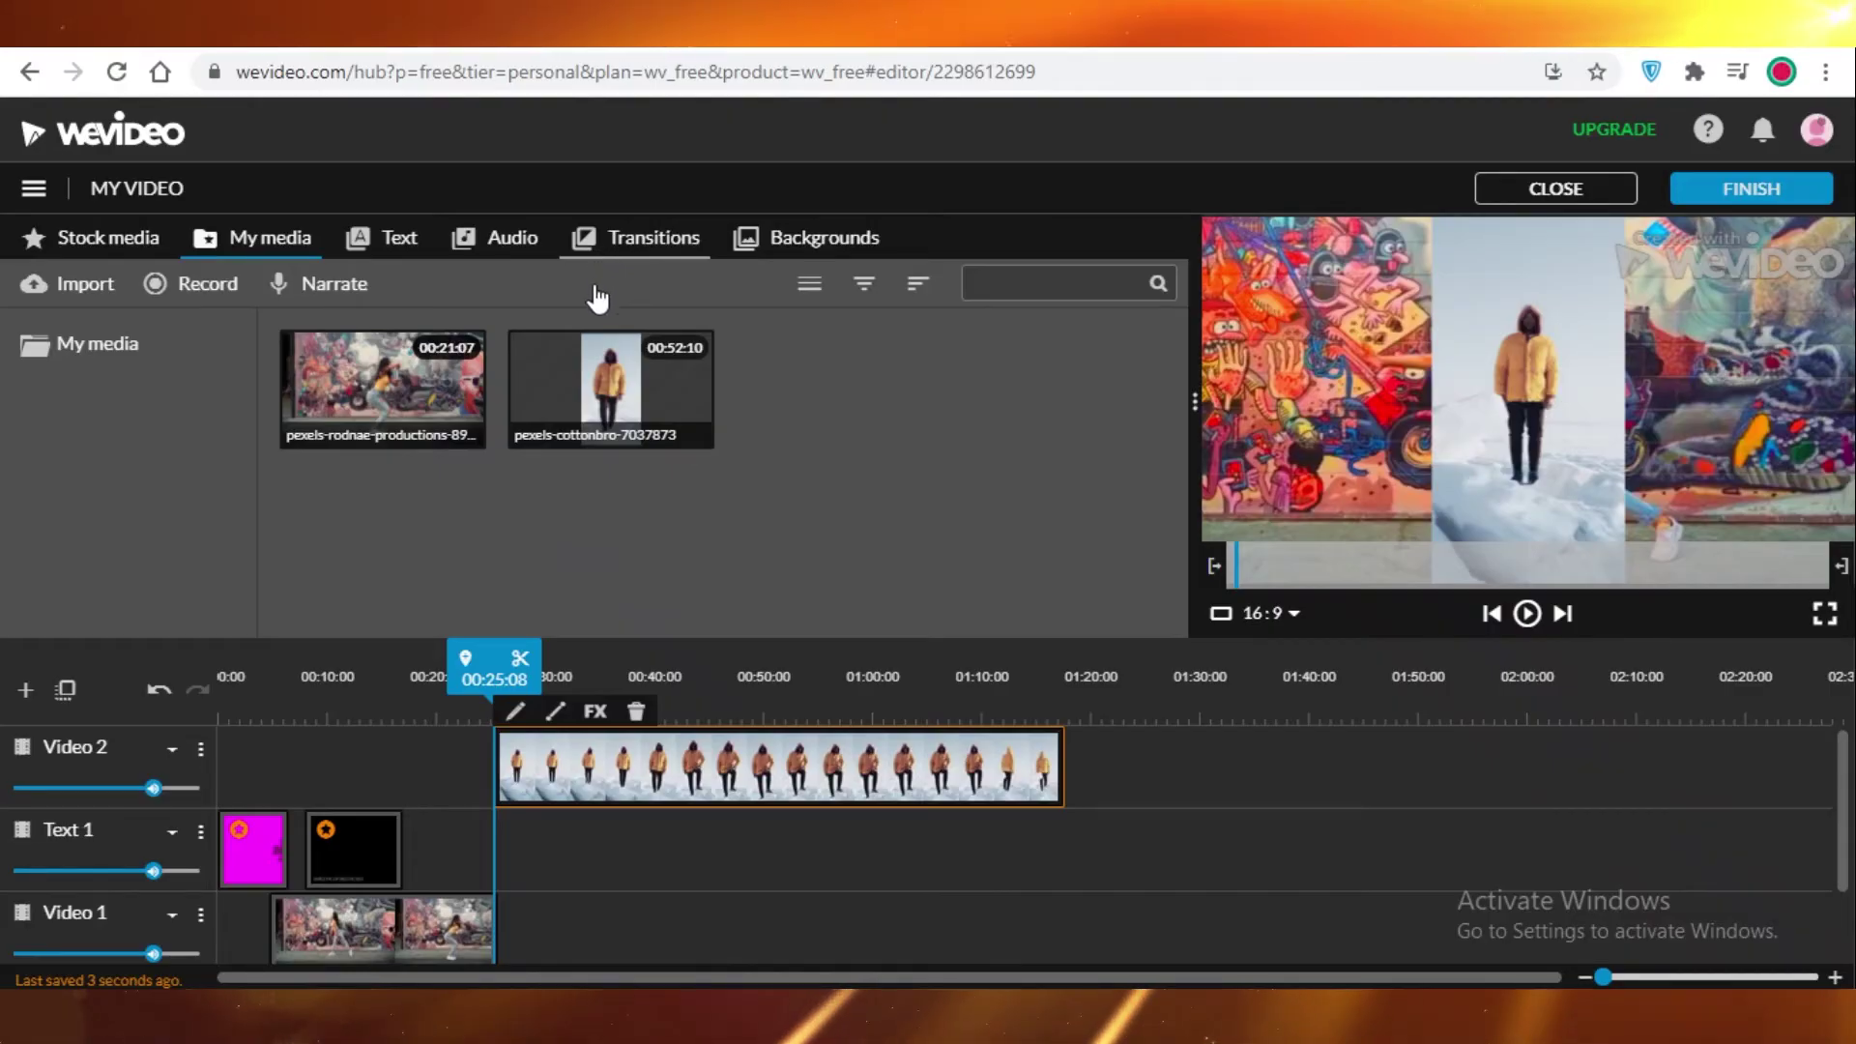
scroll(868, 493, "down", 5)
scroll(868, 493, "down", 8)
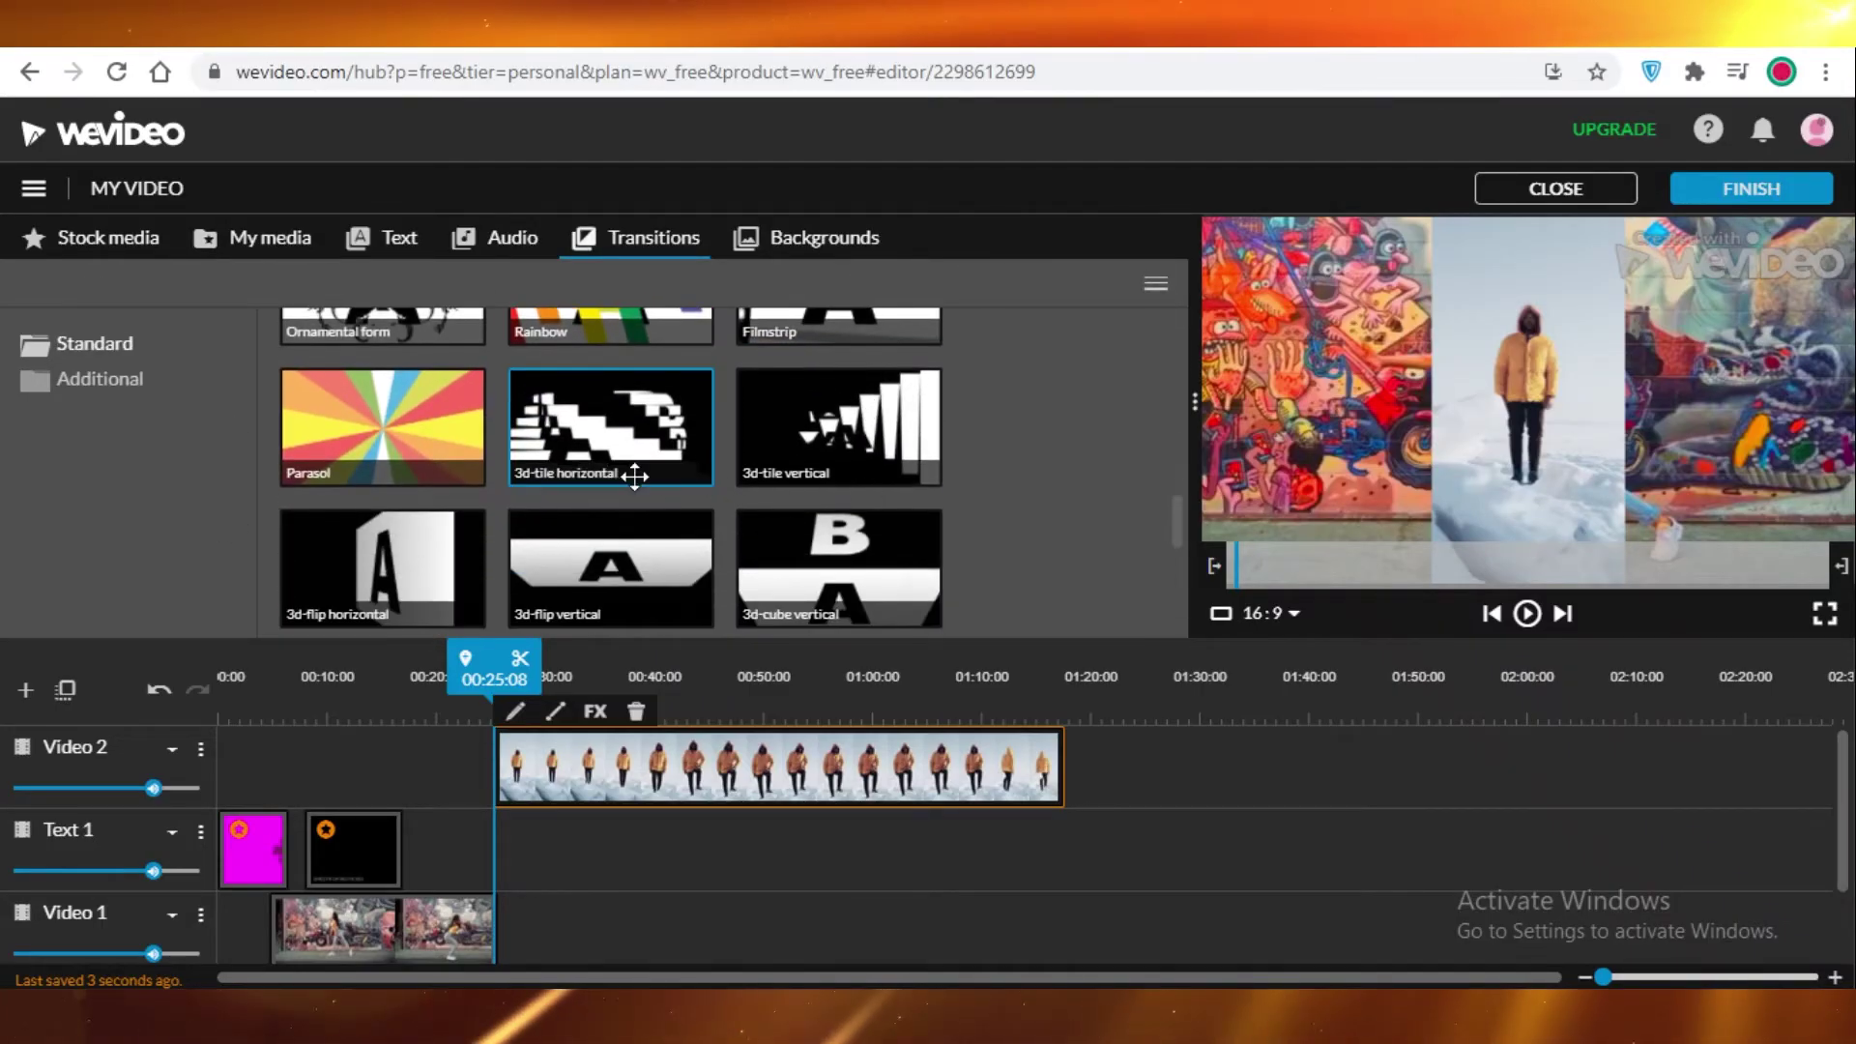
scroll(542, 538, "up", 5)
scroll(594, 532, "up", 3)
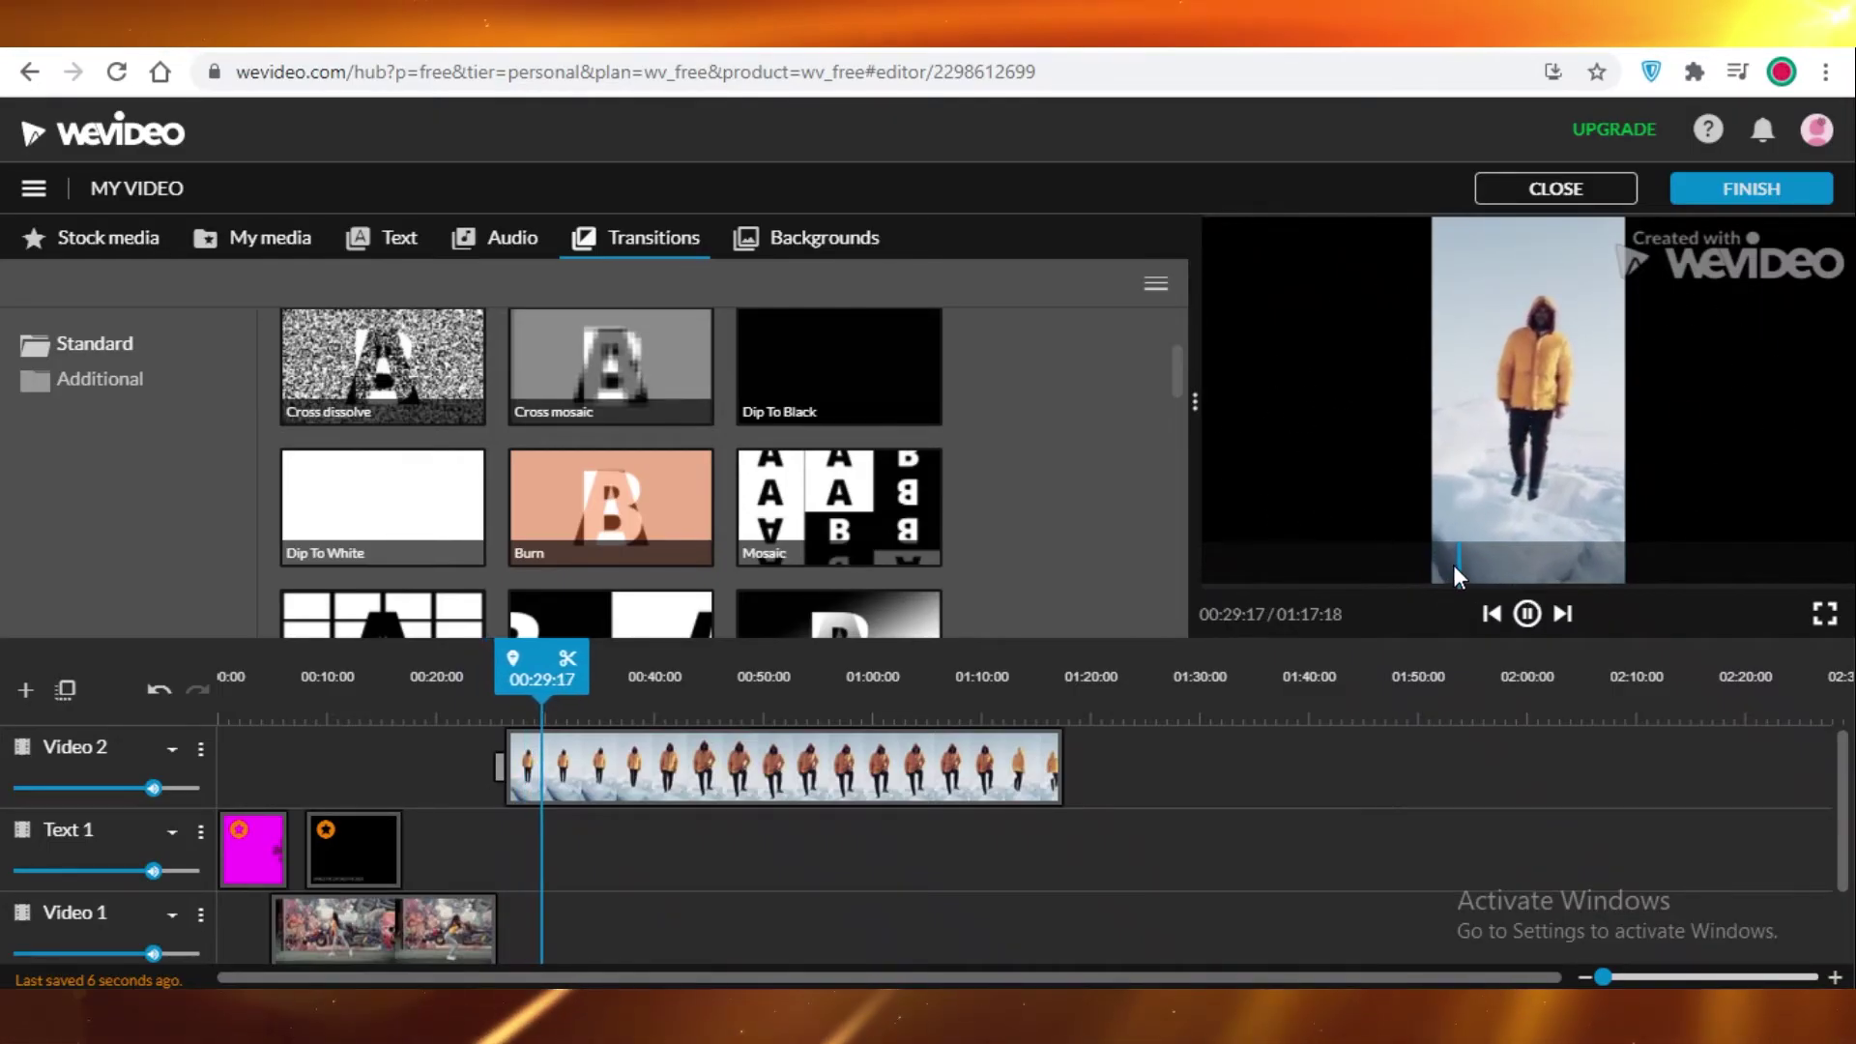
left_click_drag(544, 662, 489, 661)
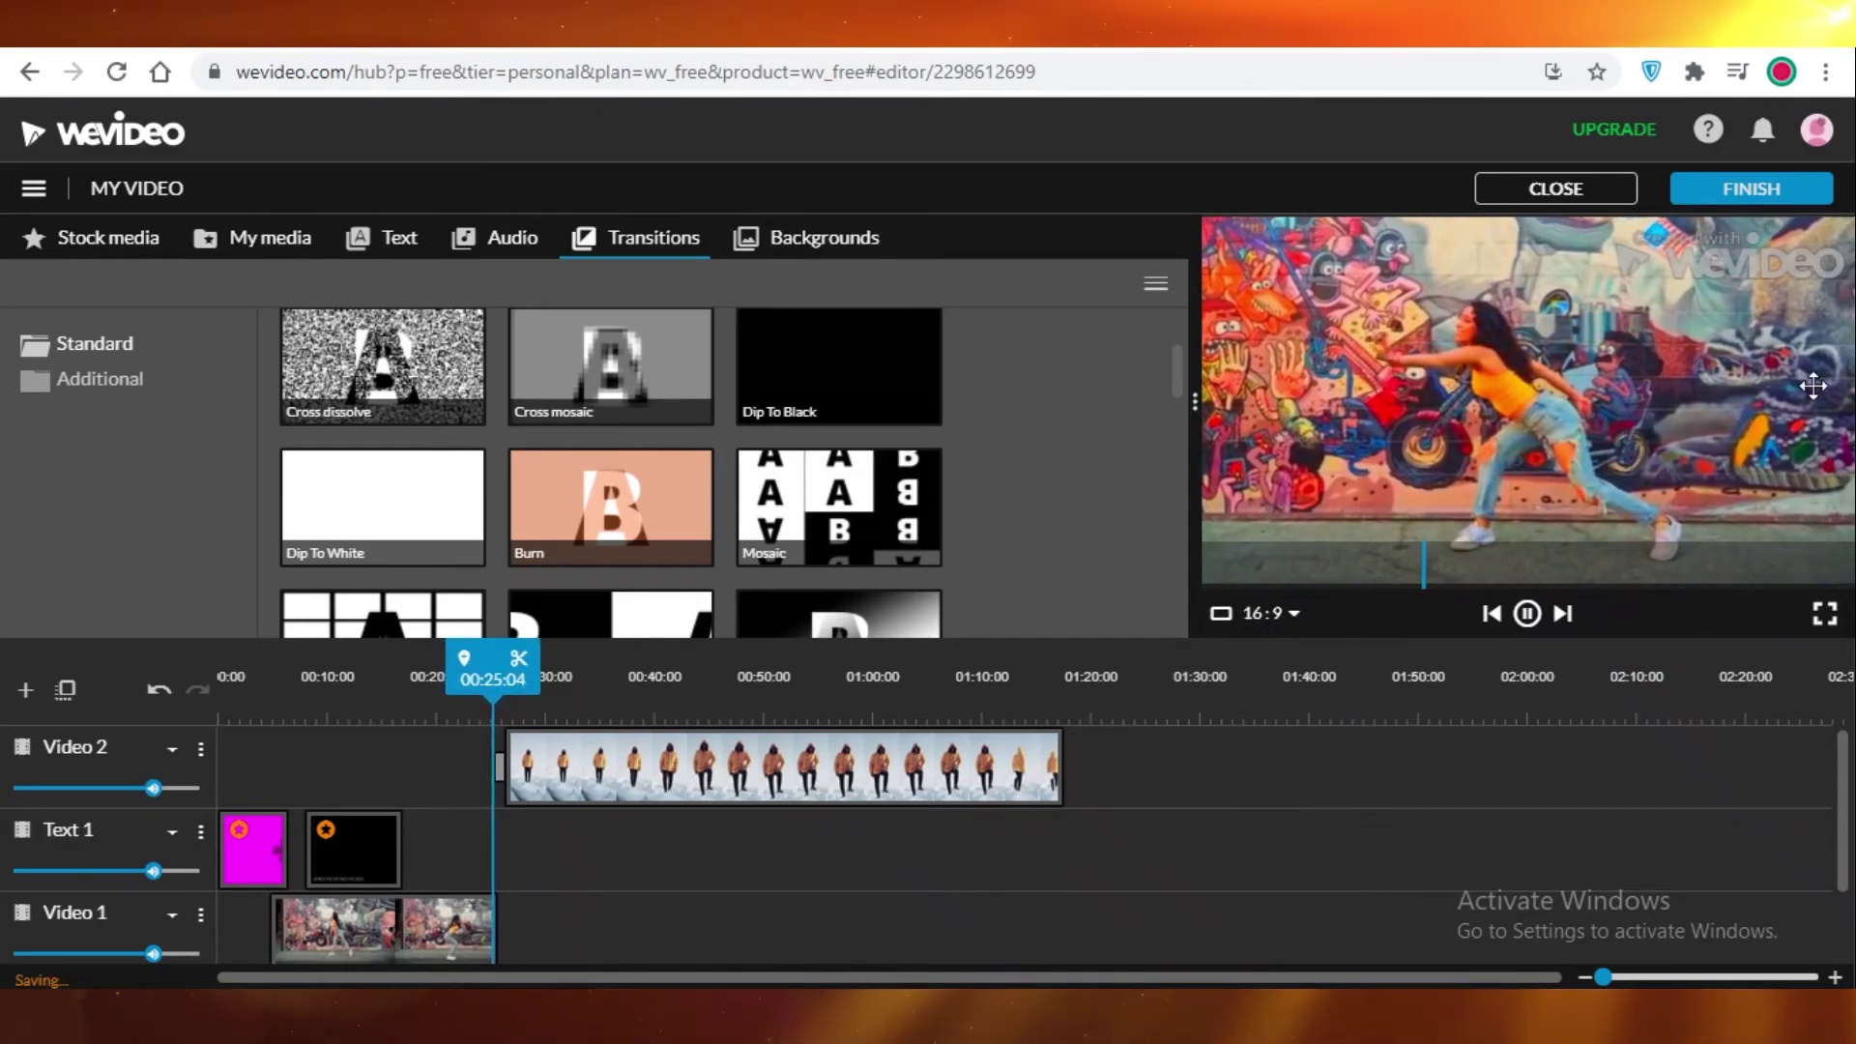
key("space")
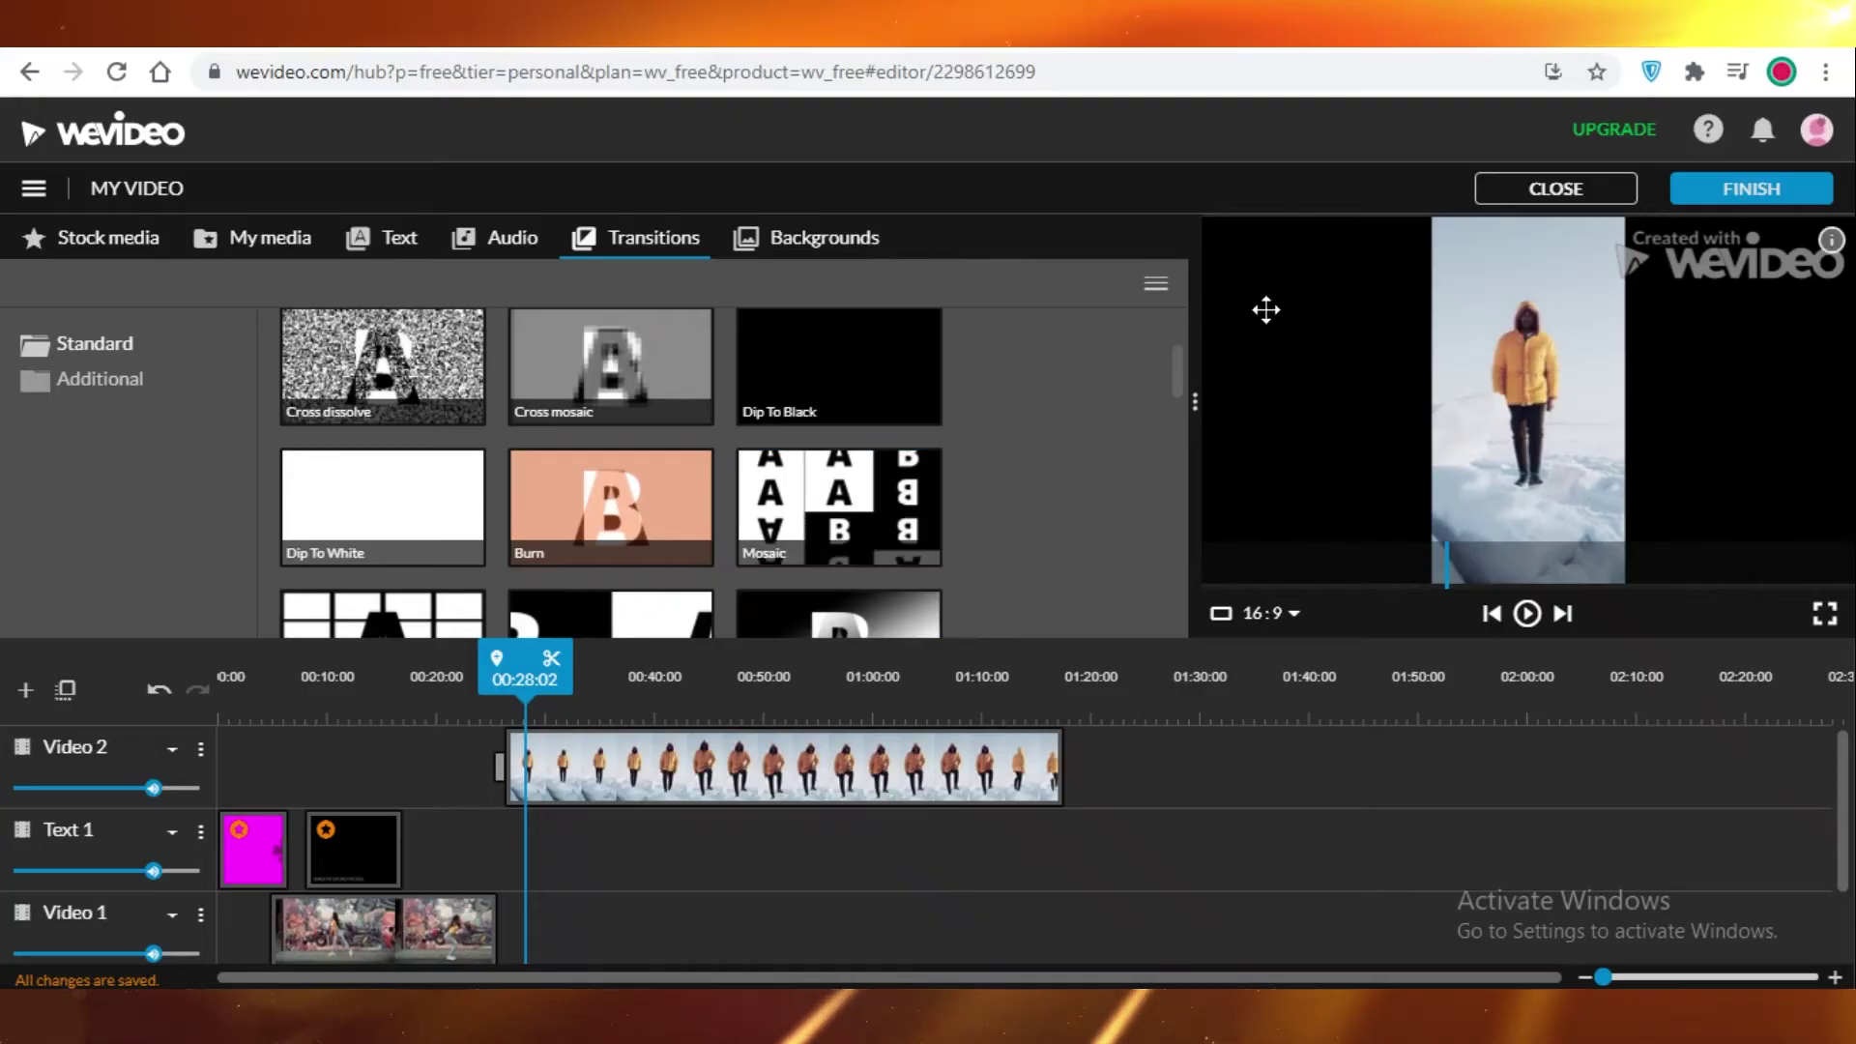
Step: Export the finished video, replacing the default title 'My Video 2' with 'SAMPLE'
left_click(1770, 189)
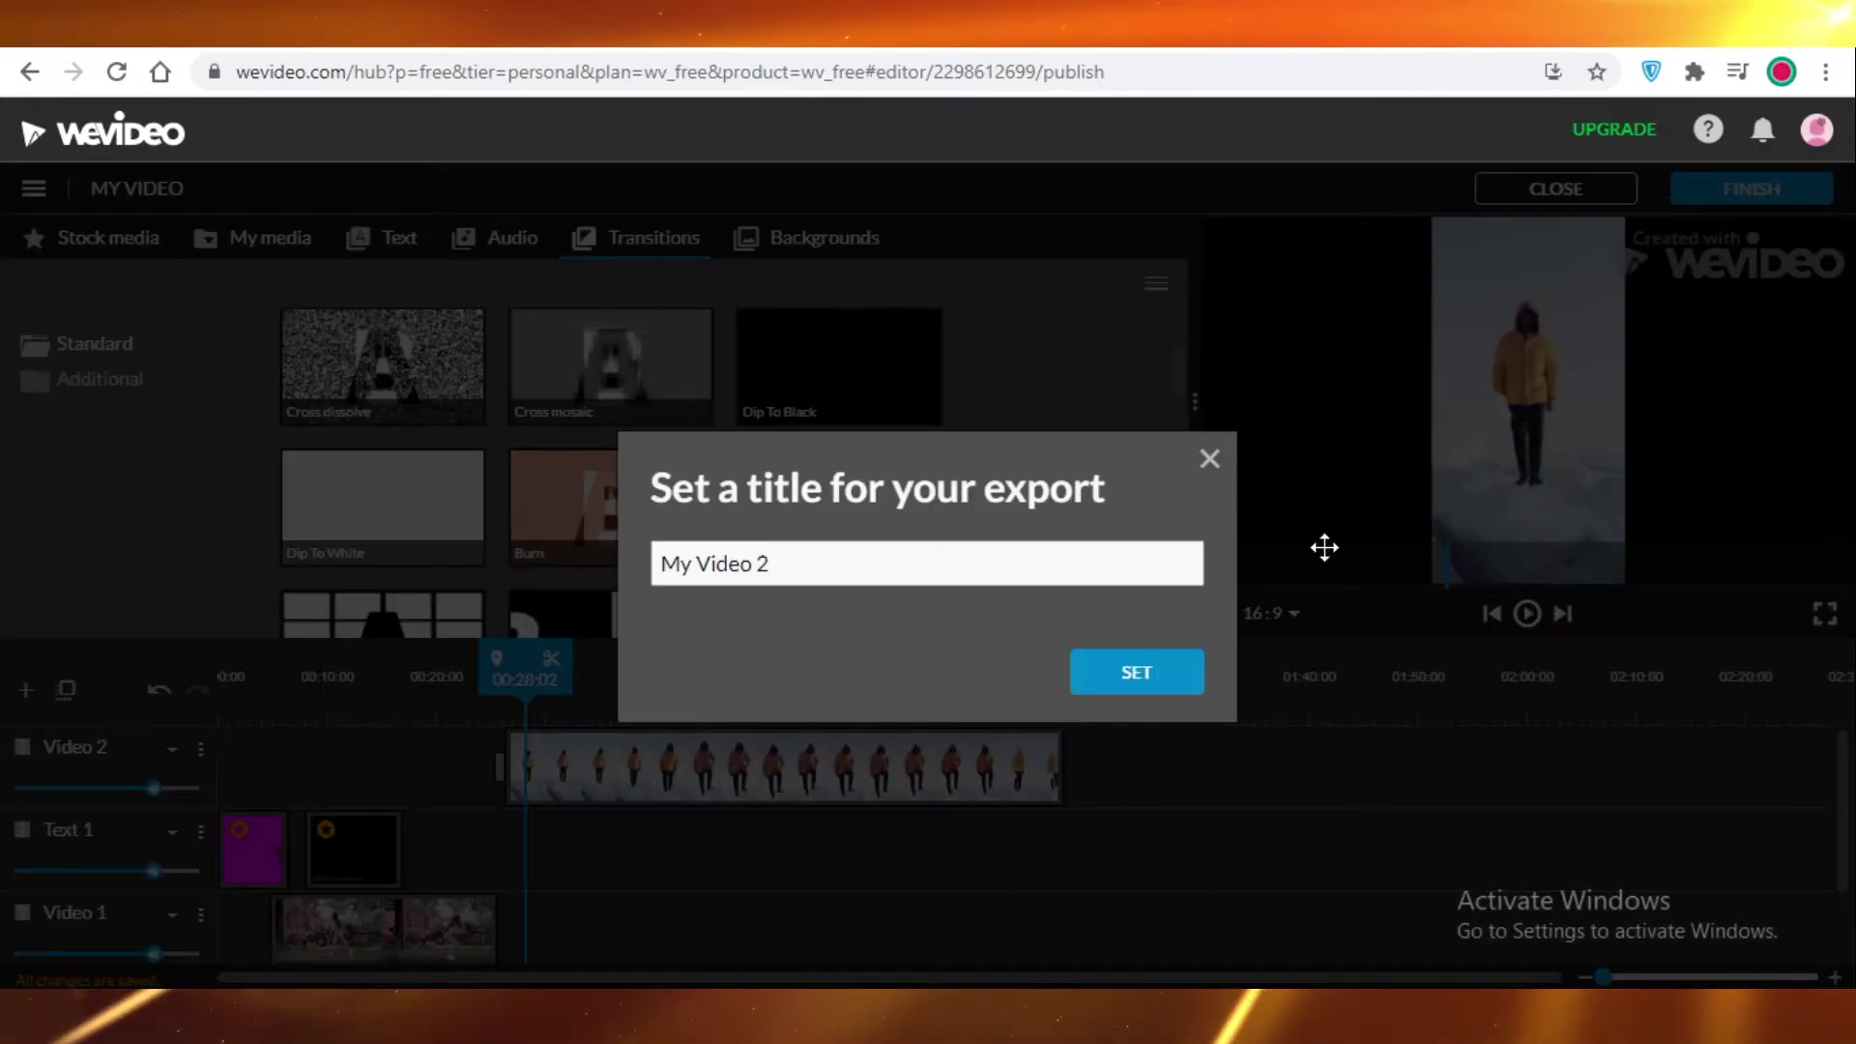
triple_click(804, 553)
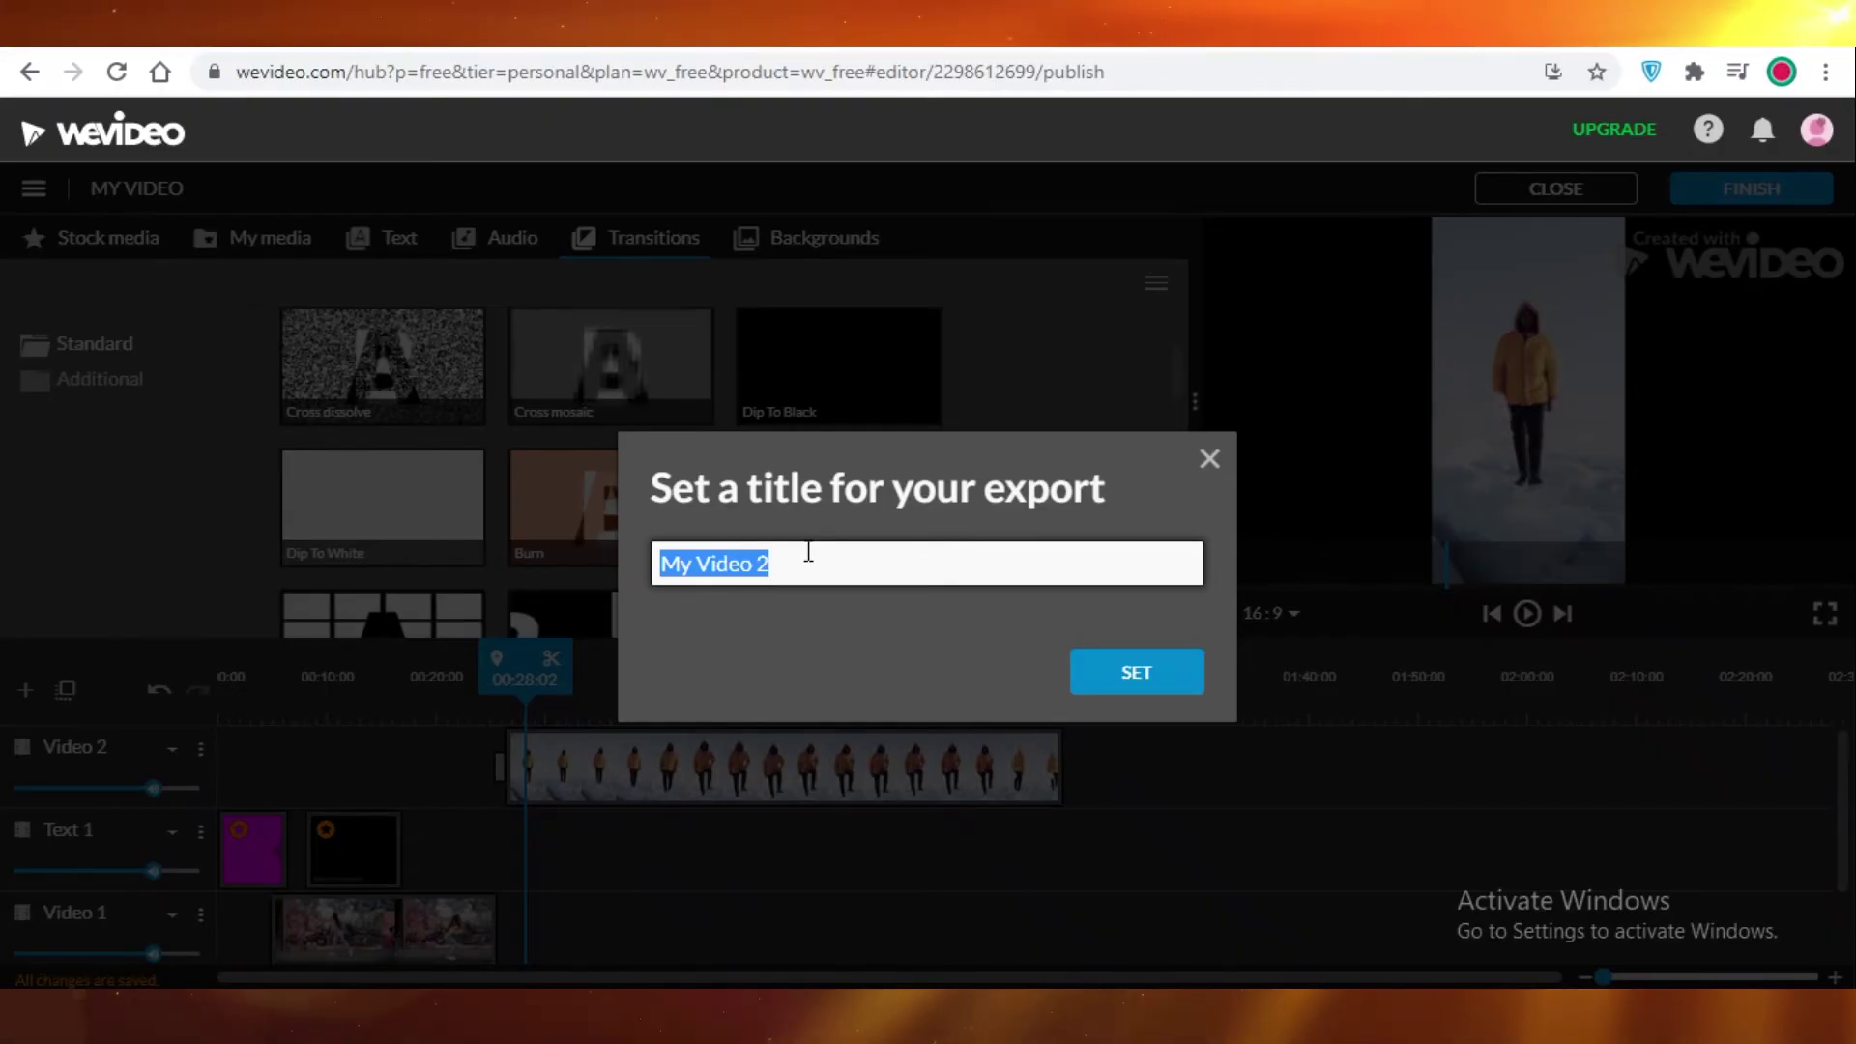
type("SAMPLE")
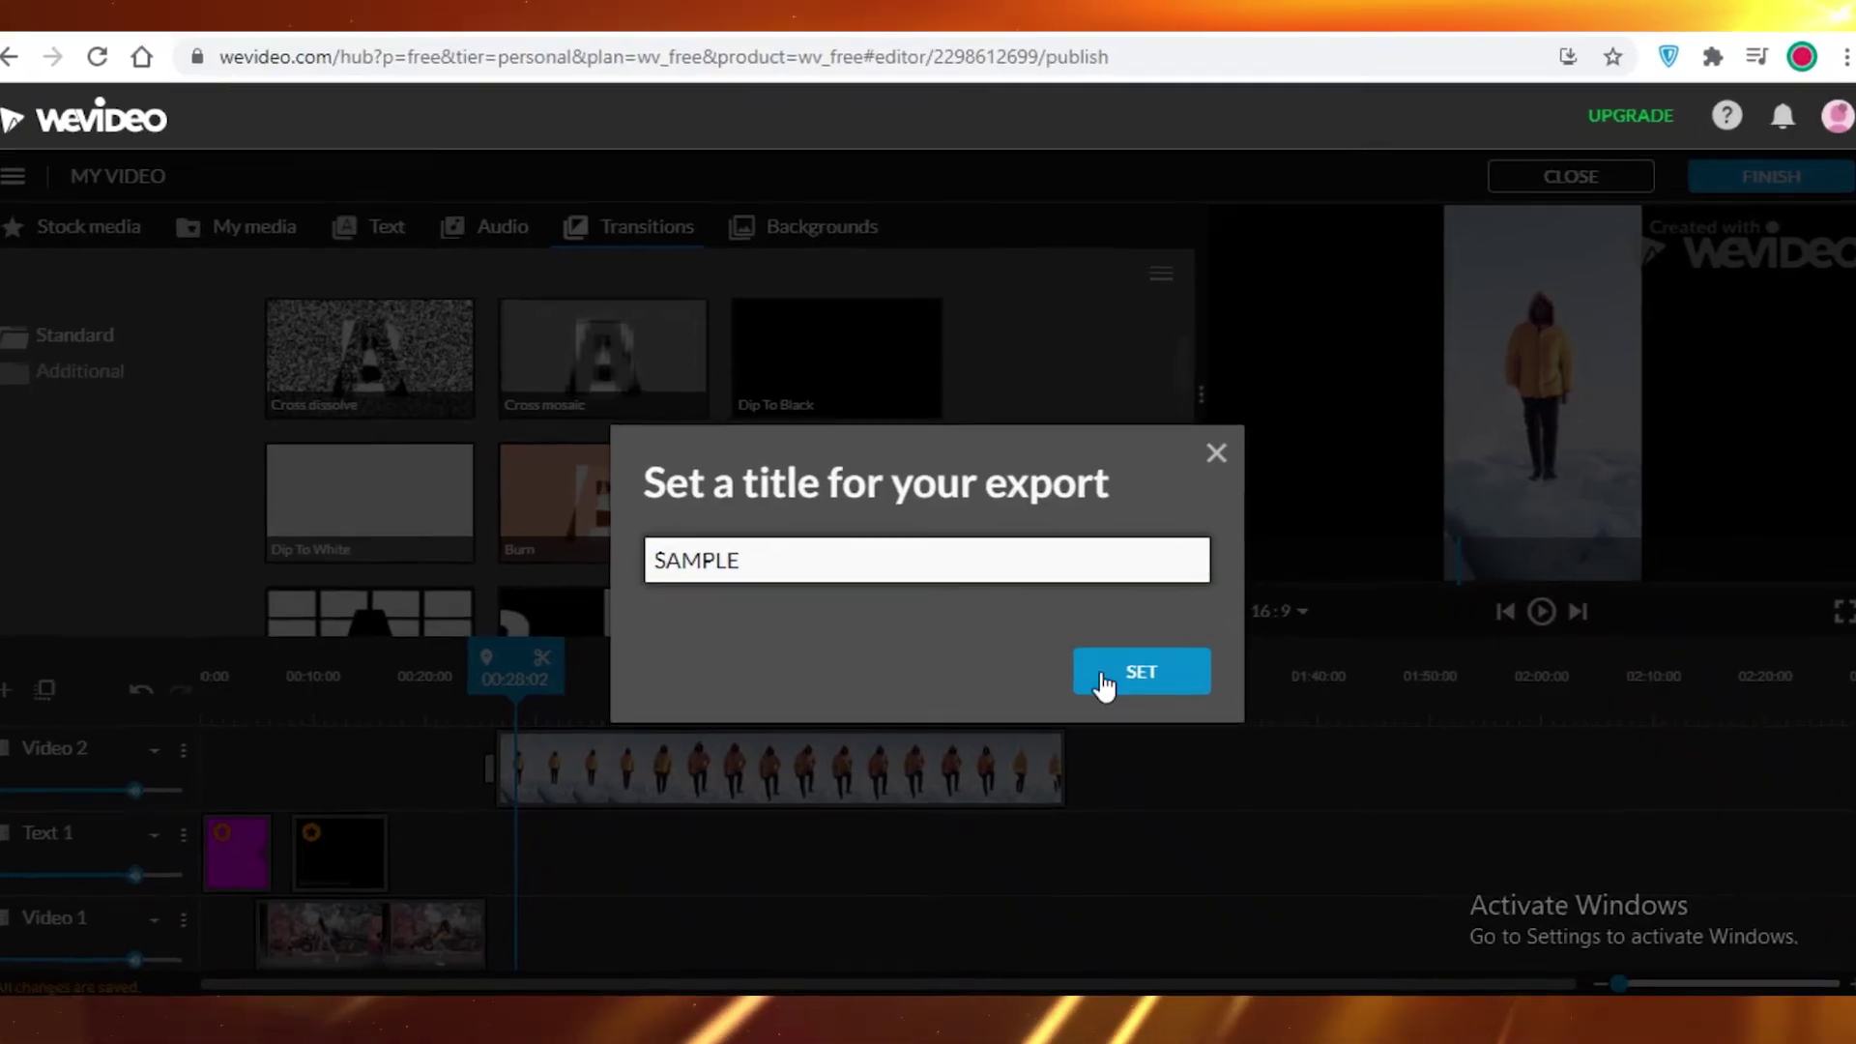
left_click(1104, 684)
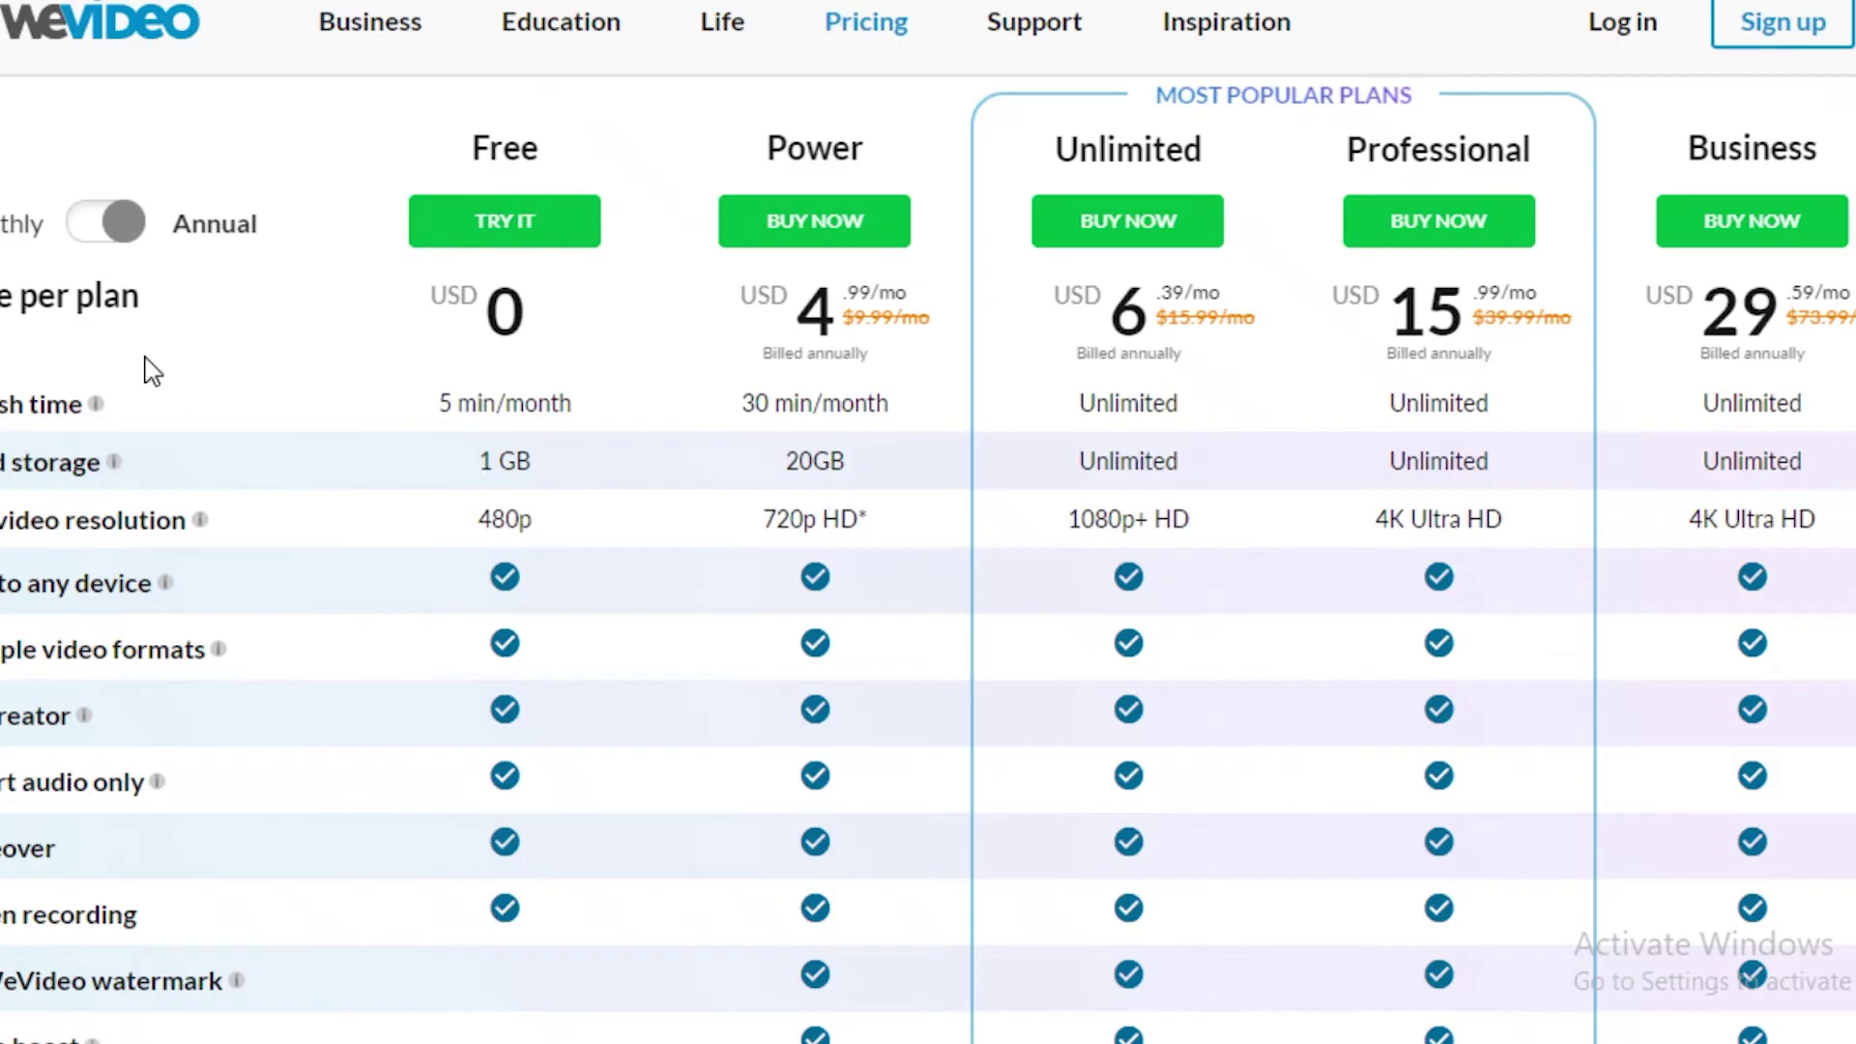
scroll(570, 347, "up", 3)
scroll(570, 347, "down", 2)
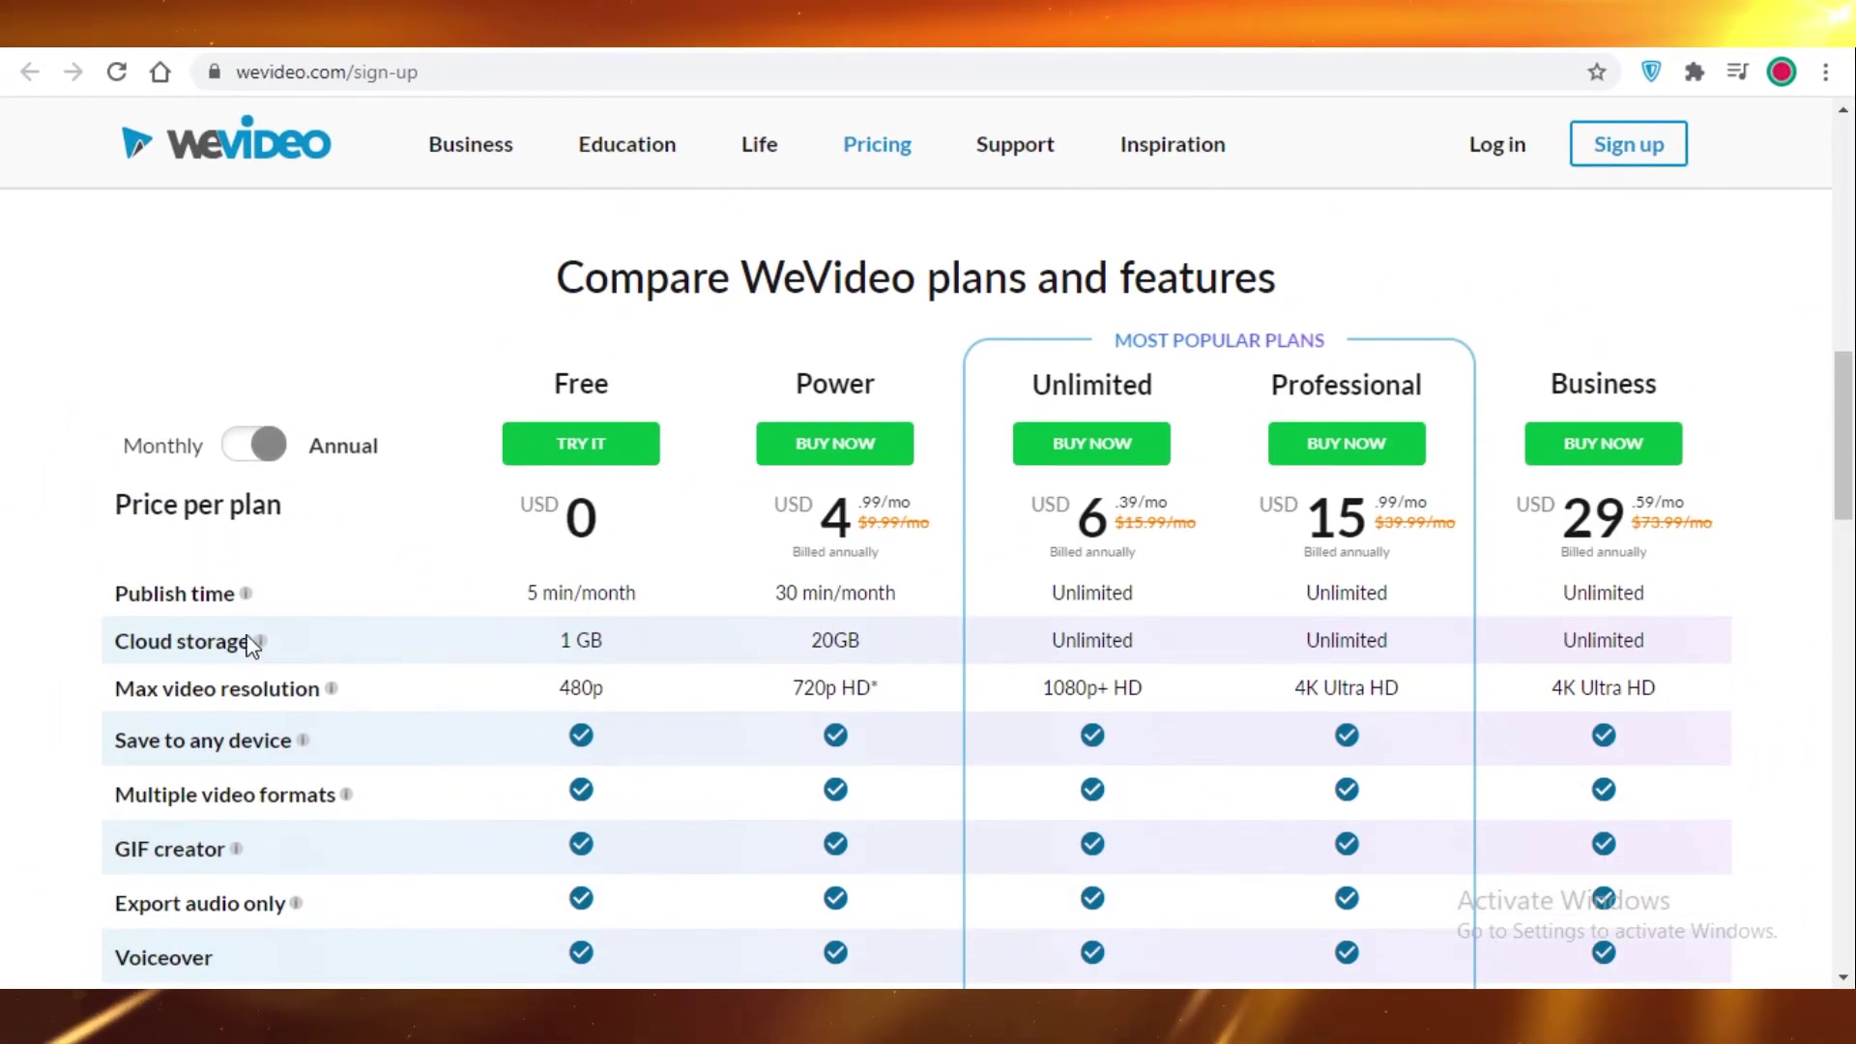
scroll(642, 501, "down", 3)
scroll(605, 474, "up", 3)
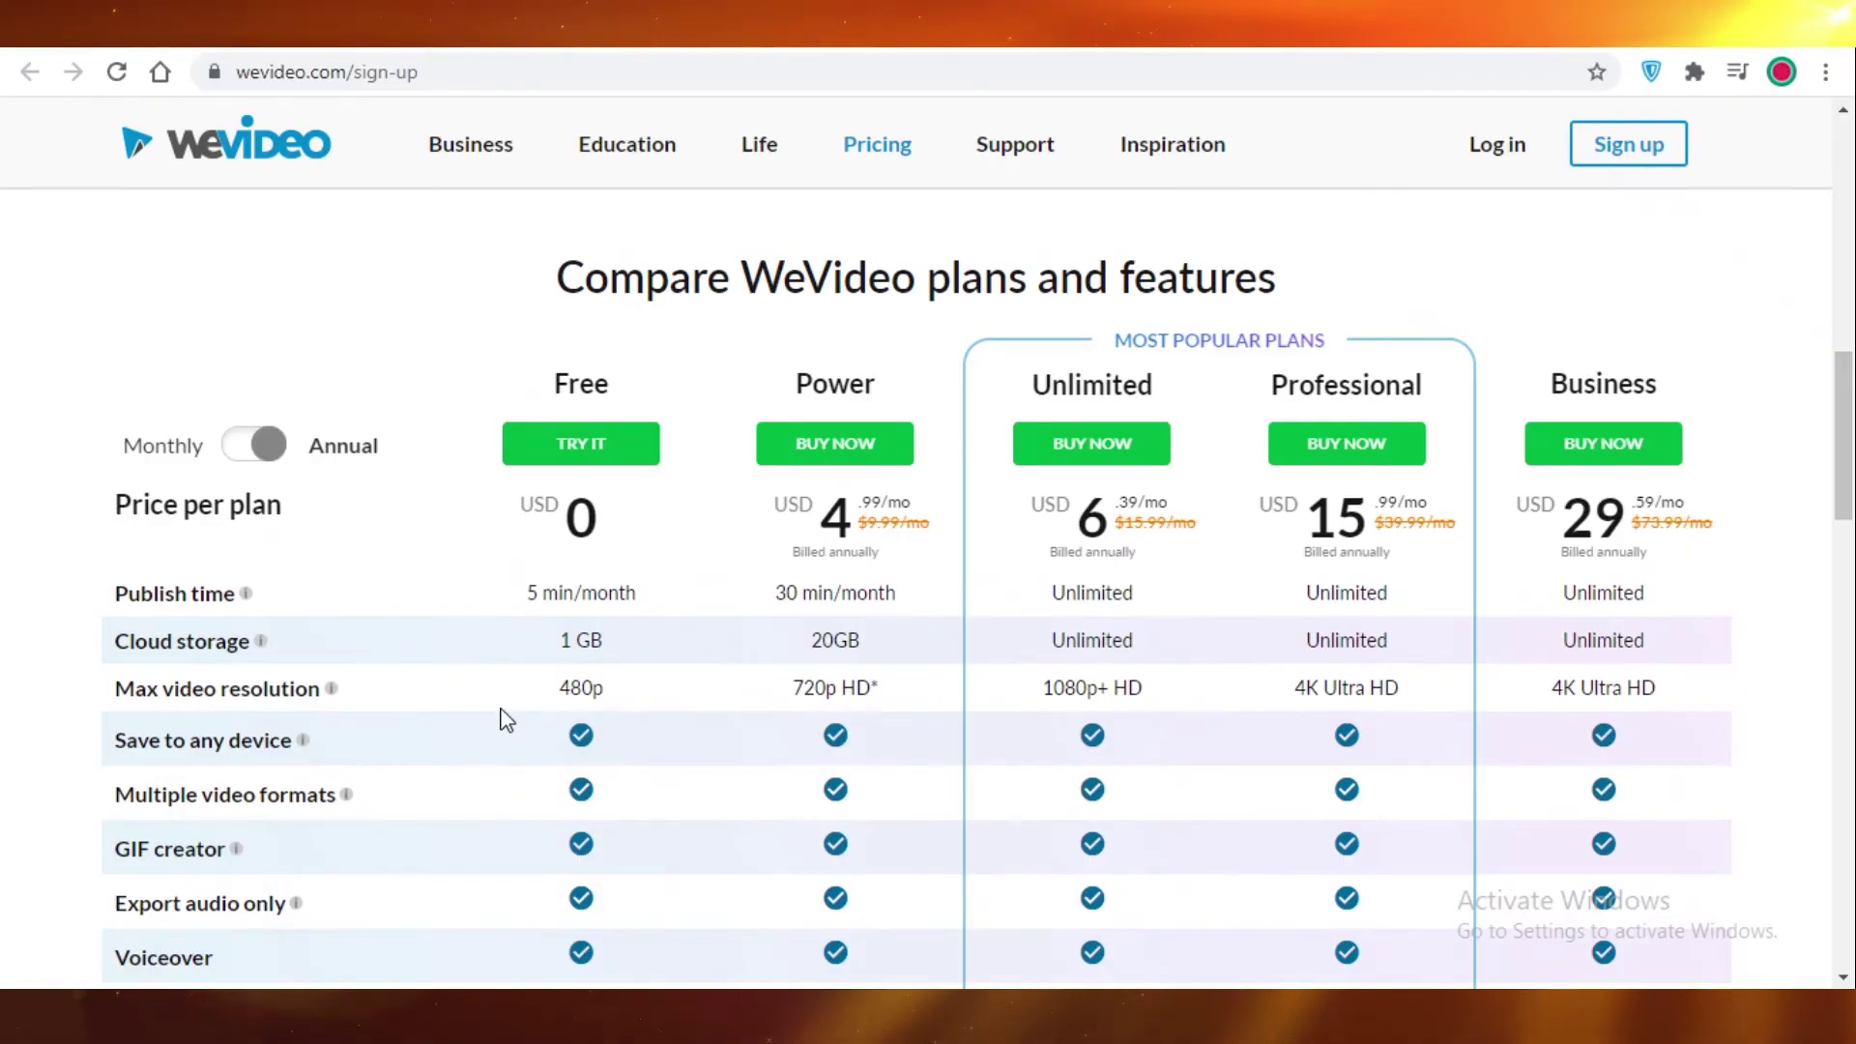
scroll(481, 468, "down", 2)
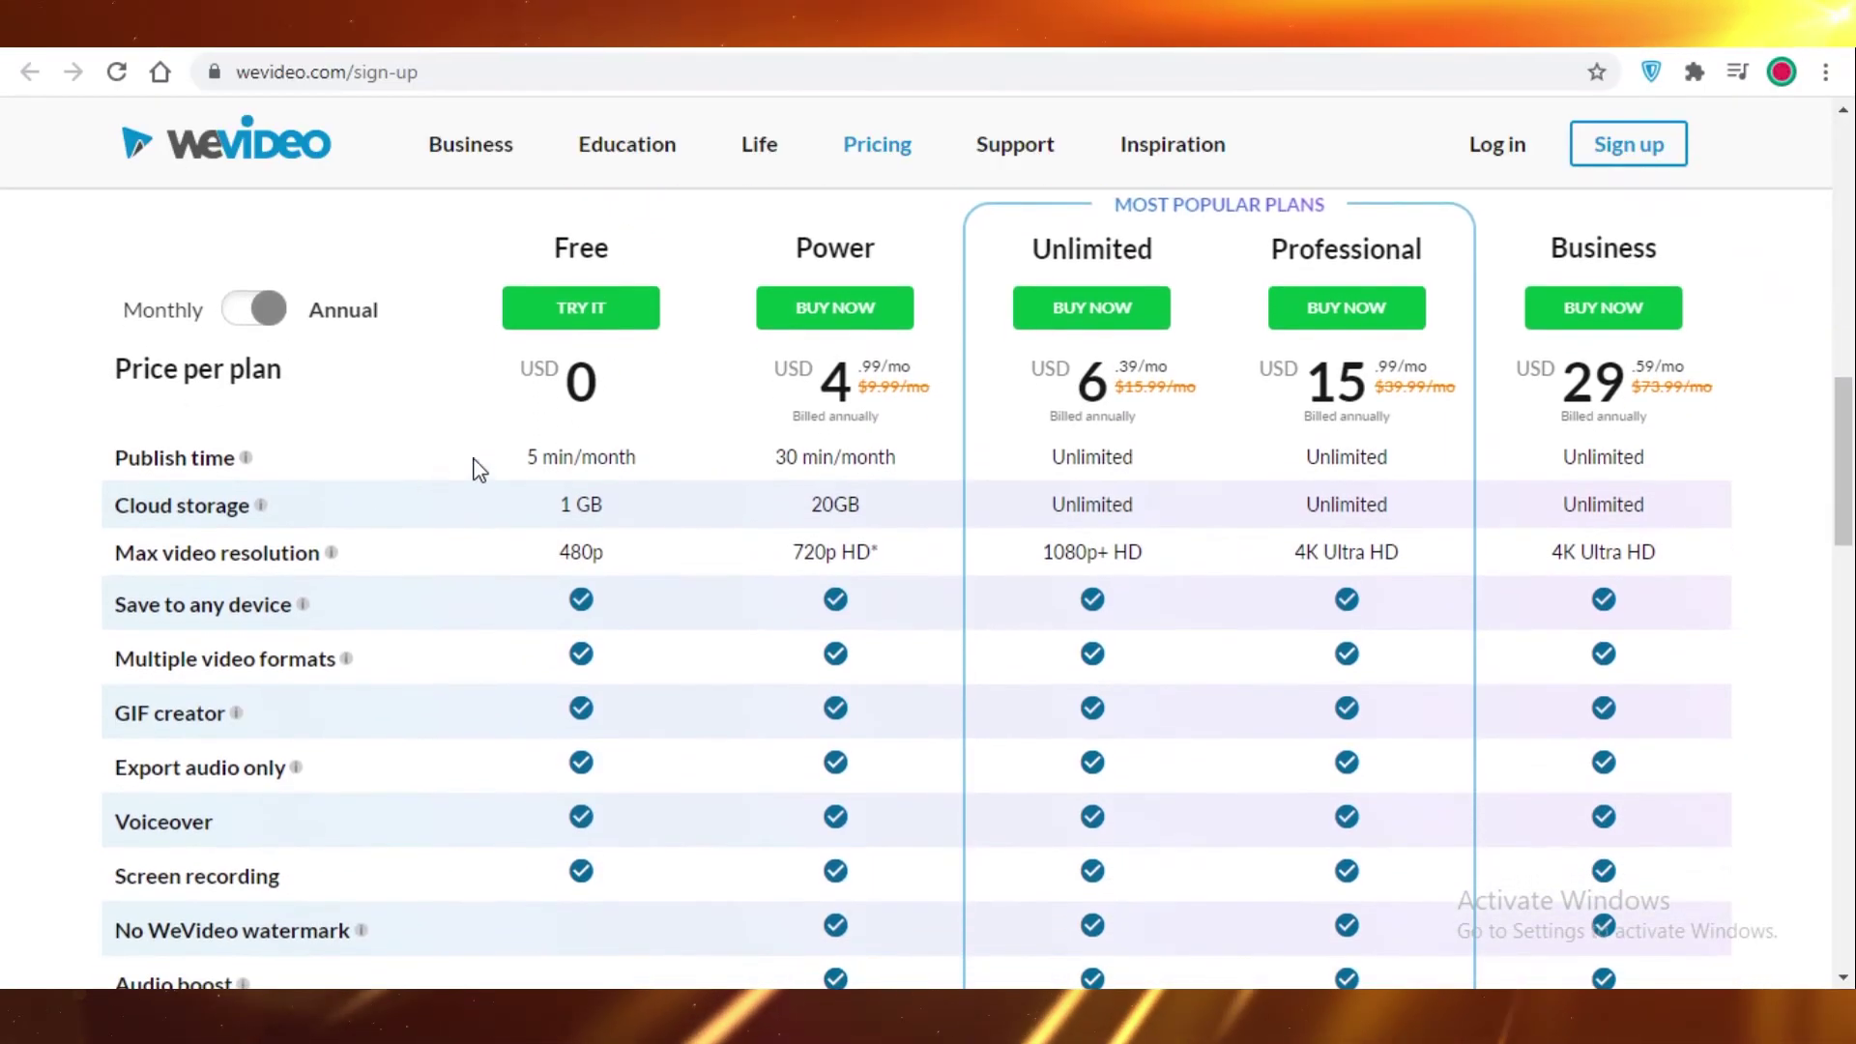
left_click_drag(531, 457, 639, 460)
left_click(623, 469)
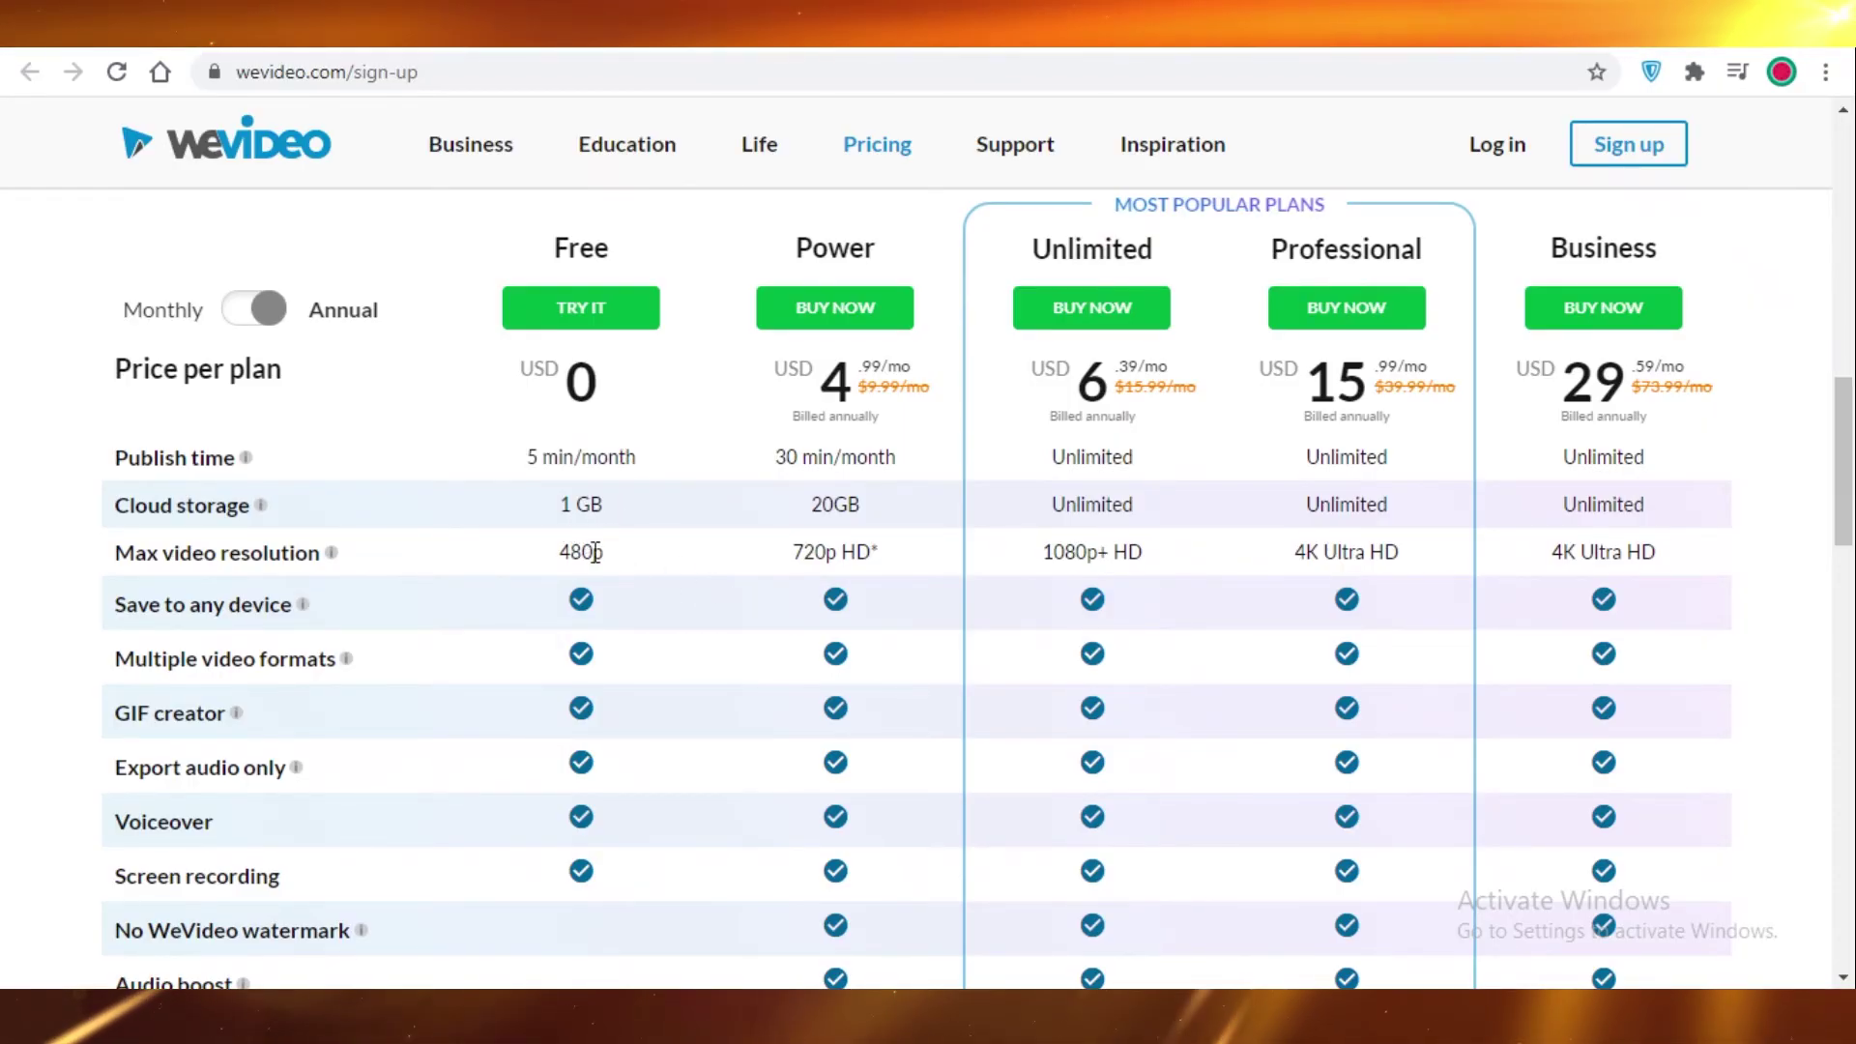
scroll(590, 549, "down", 2)
scroll(575, 513, "up", 2)
scroll(829, 435, "up", 1)
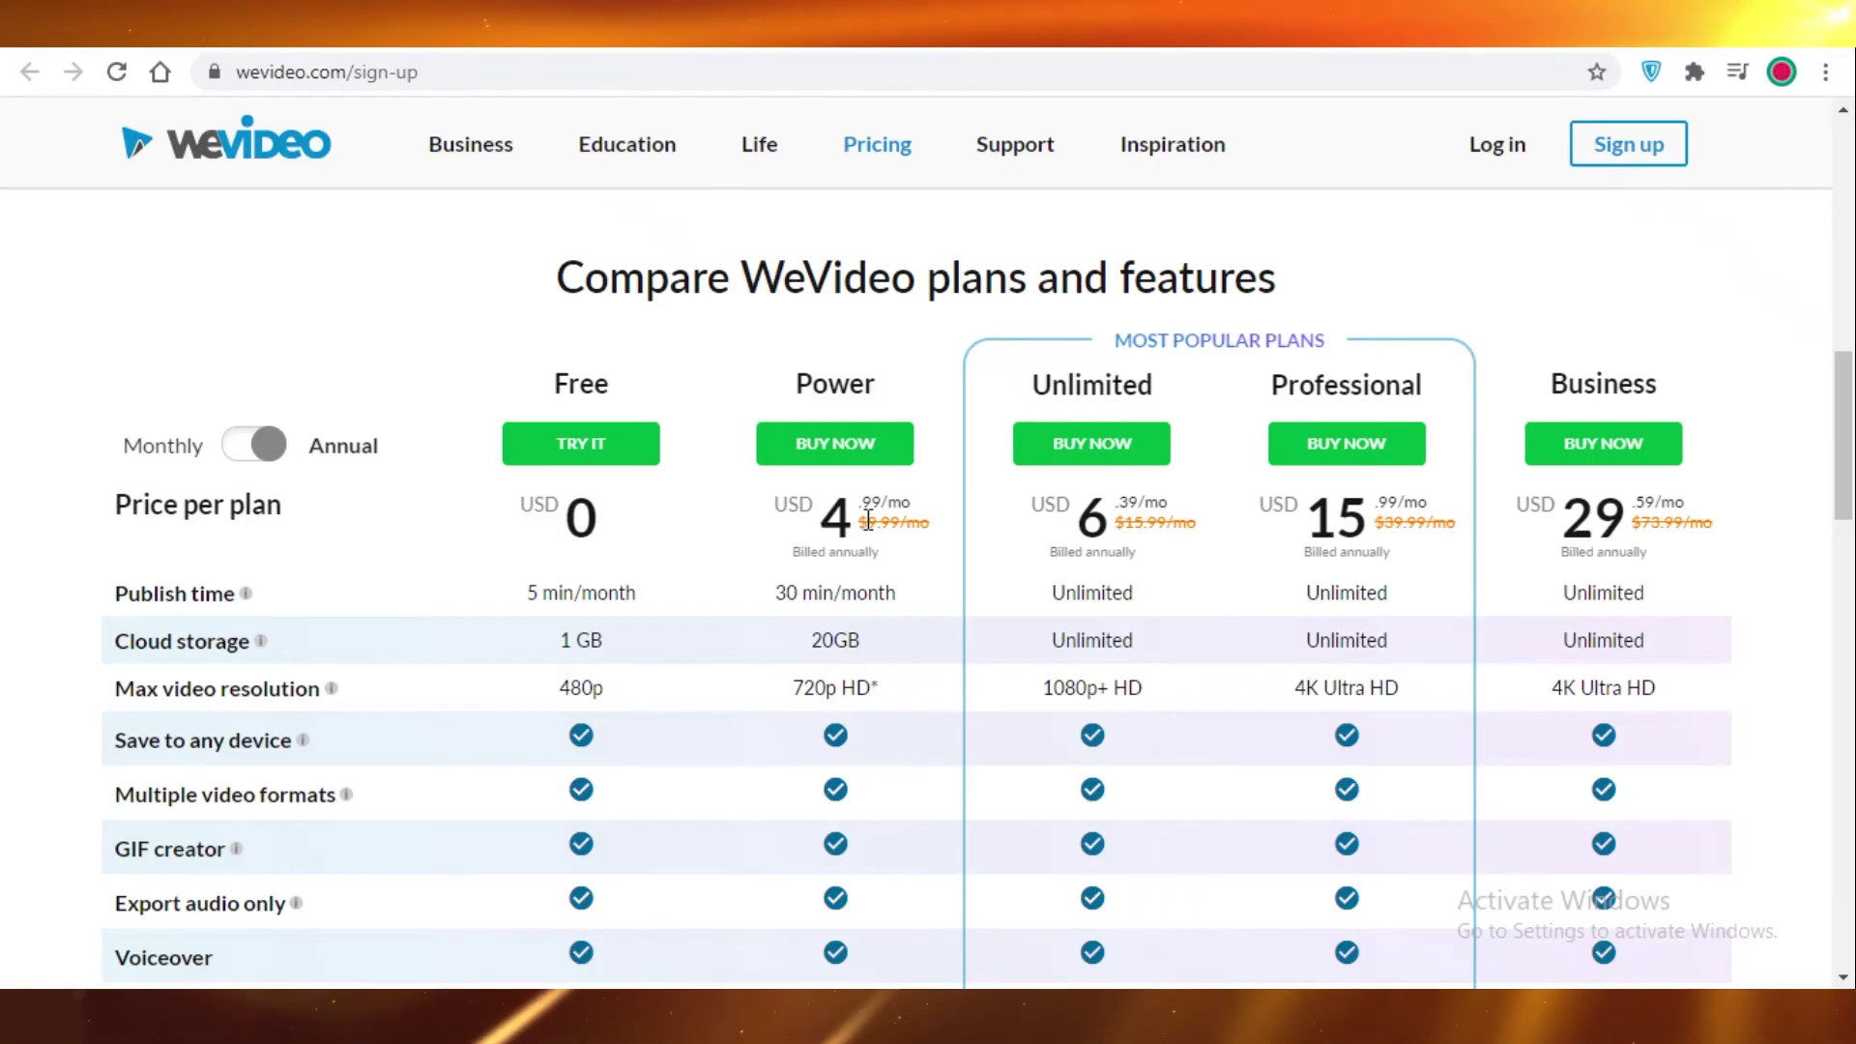
left_click_drag(868, 522, 977, 548)
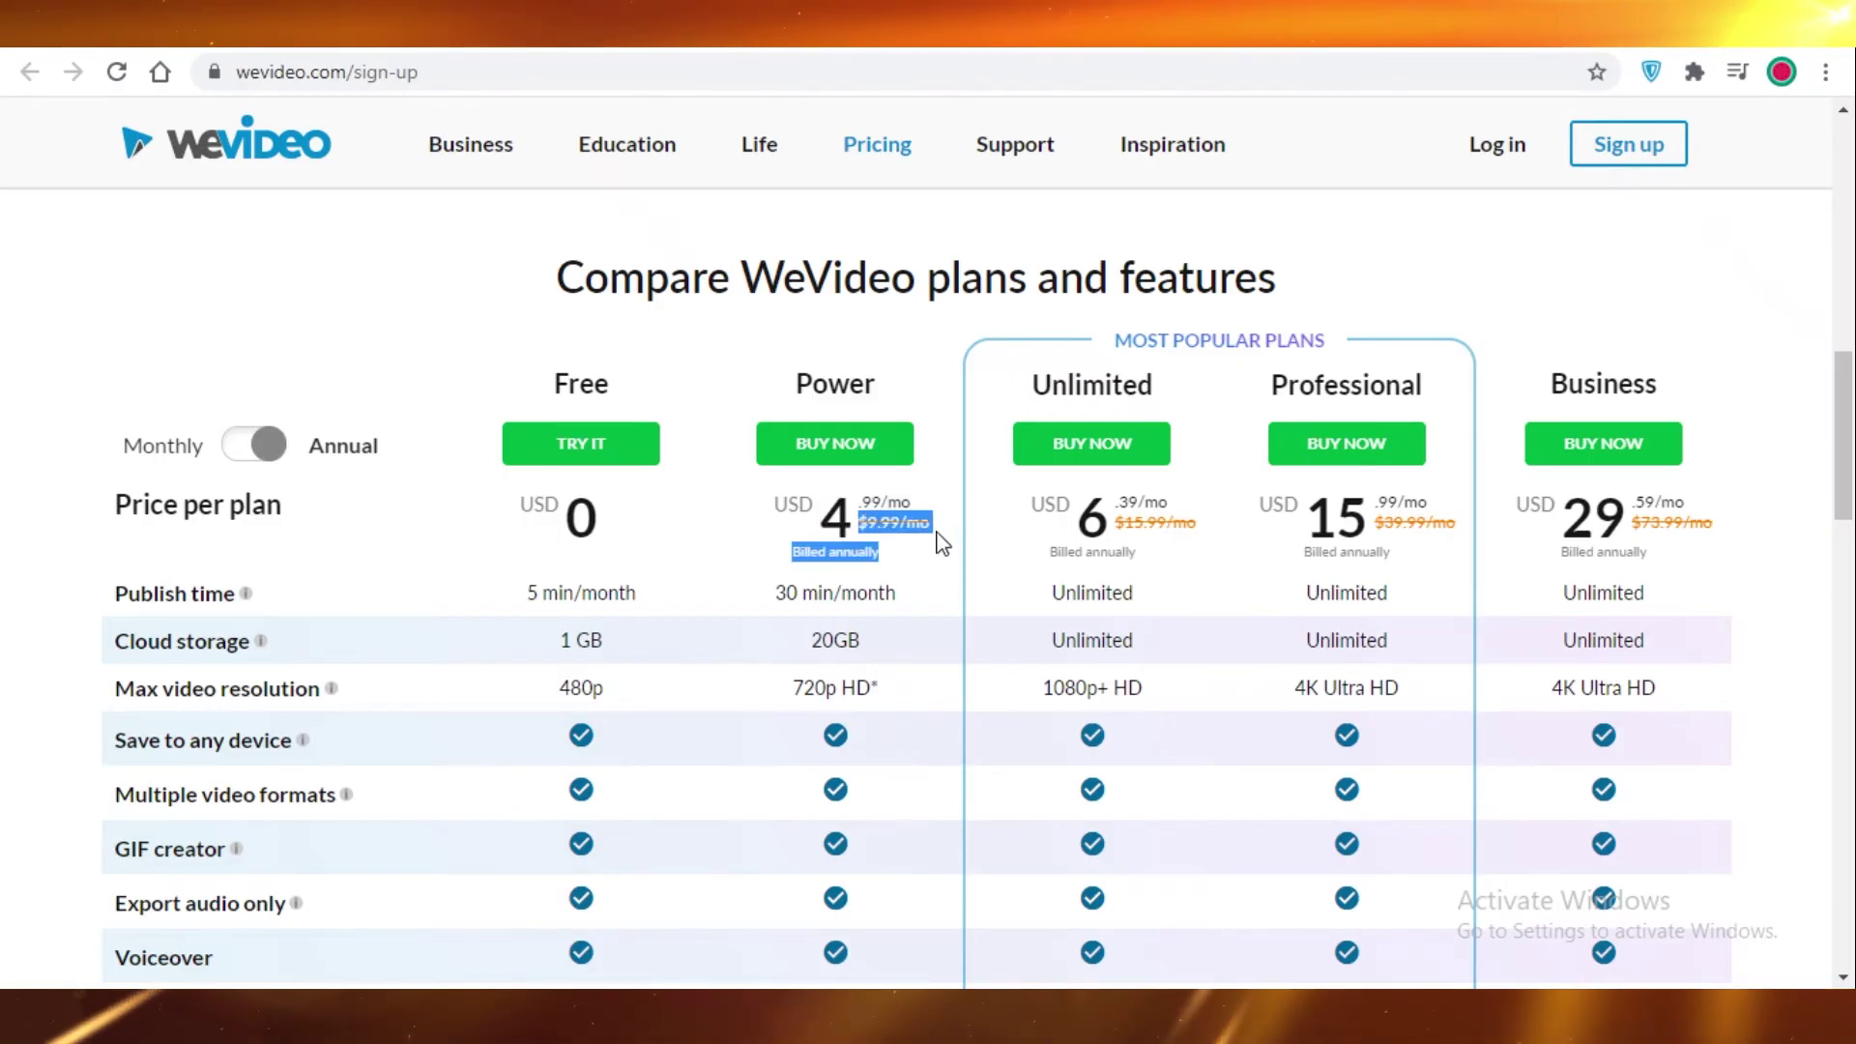
left_click(812, 575)
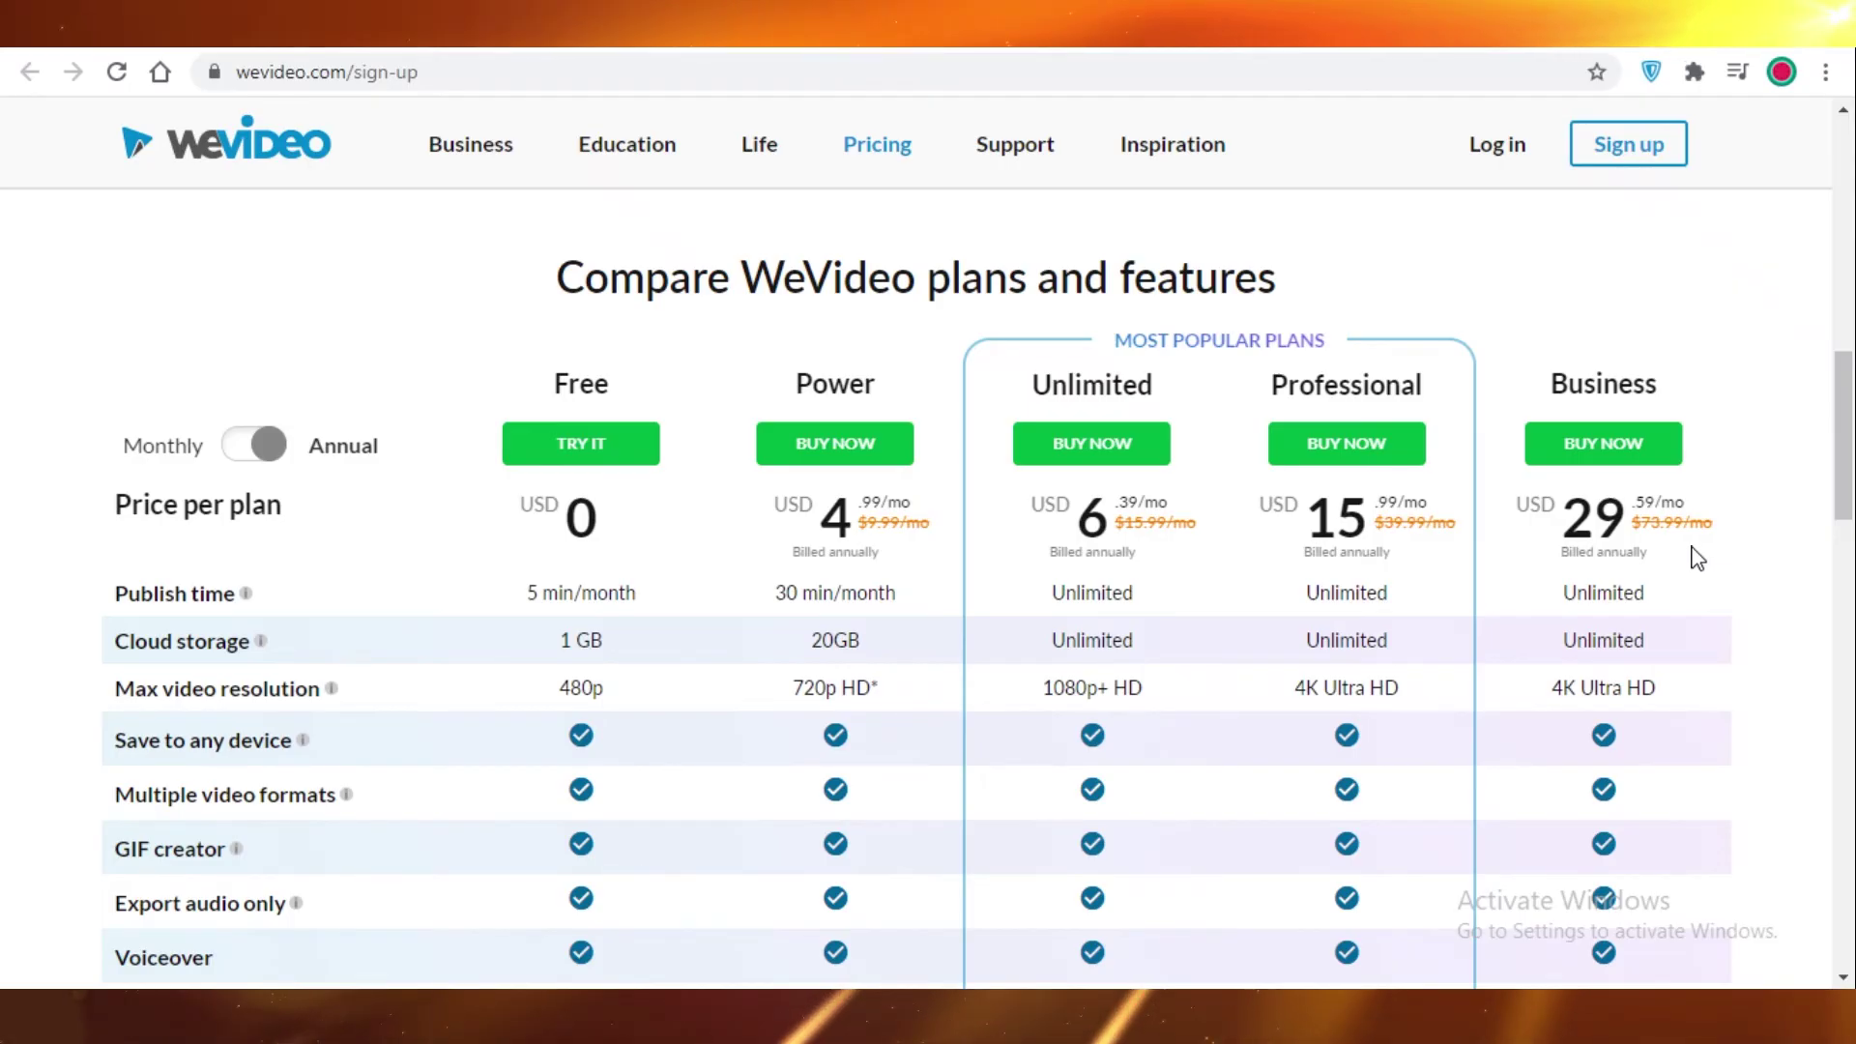
scroll(875, 346, "down", 2)
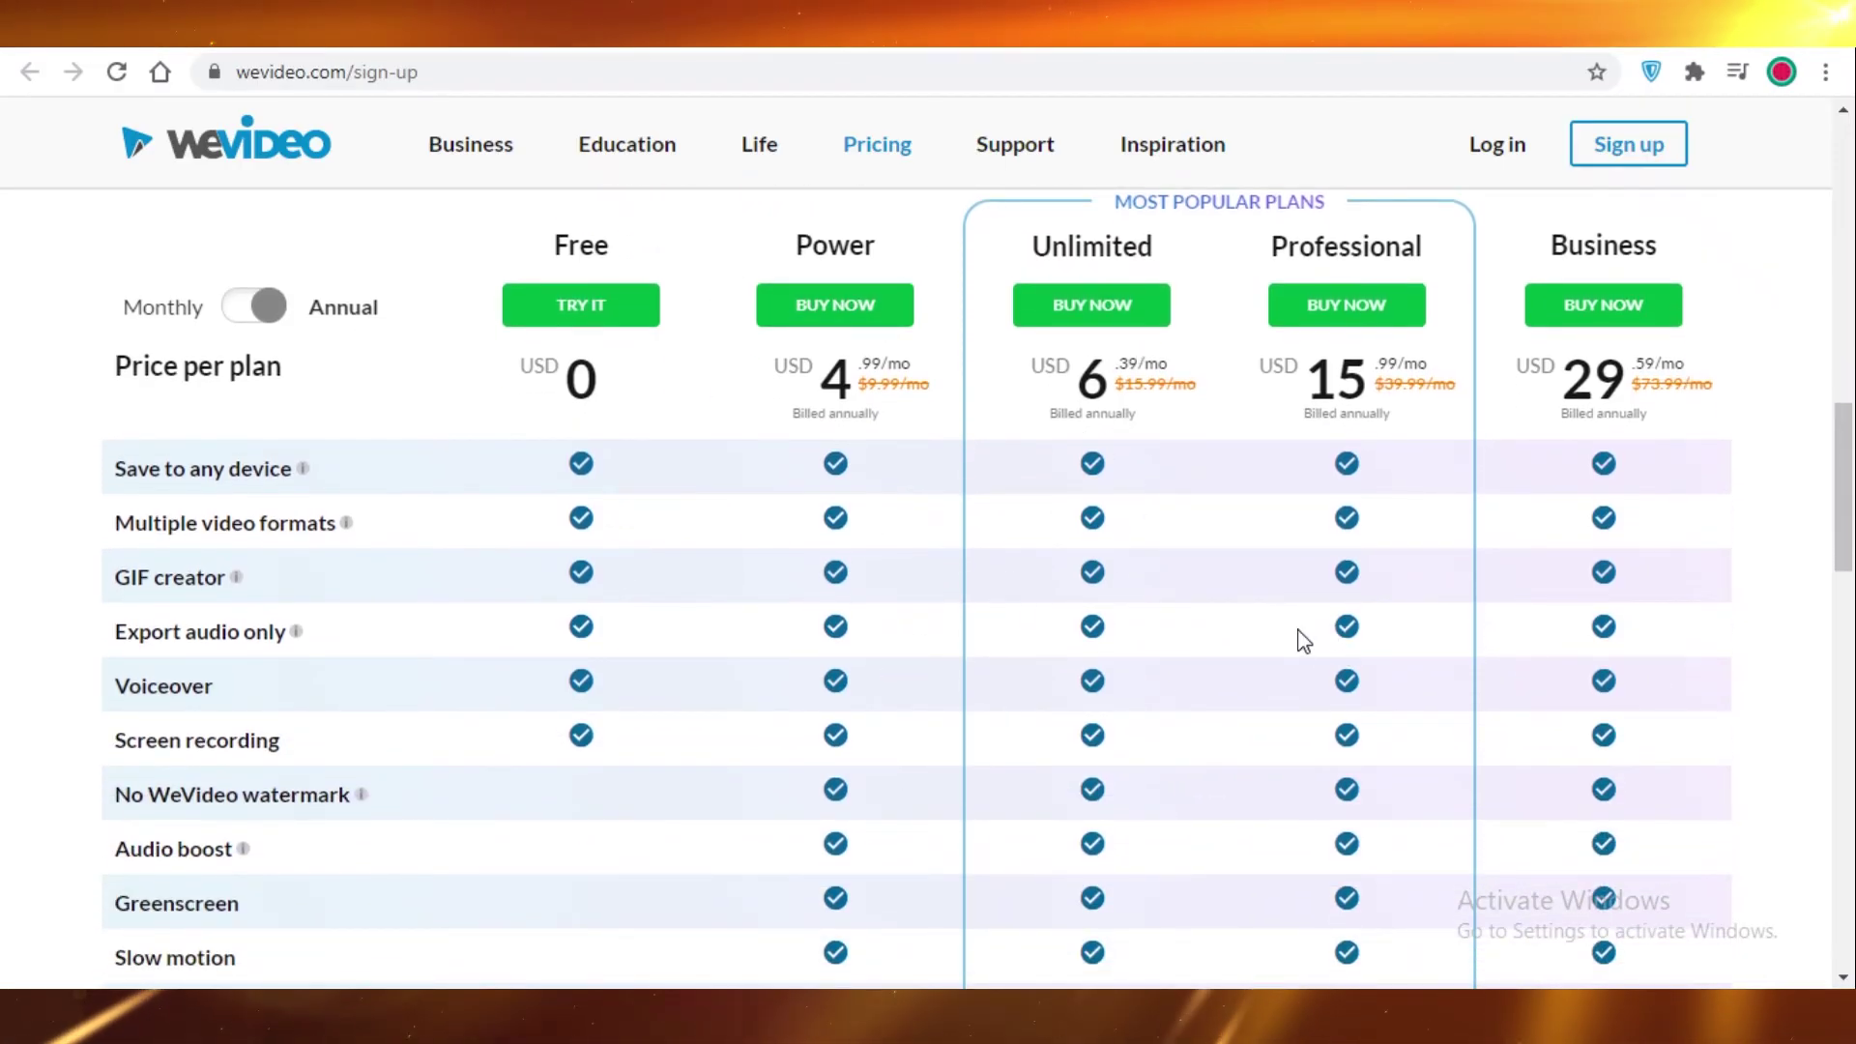
scroll(862, 709, "up", 2)
scroll(820, 580, "down", 2)
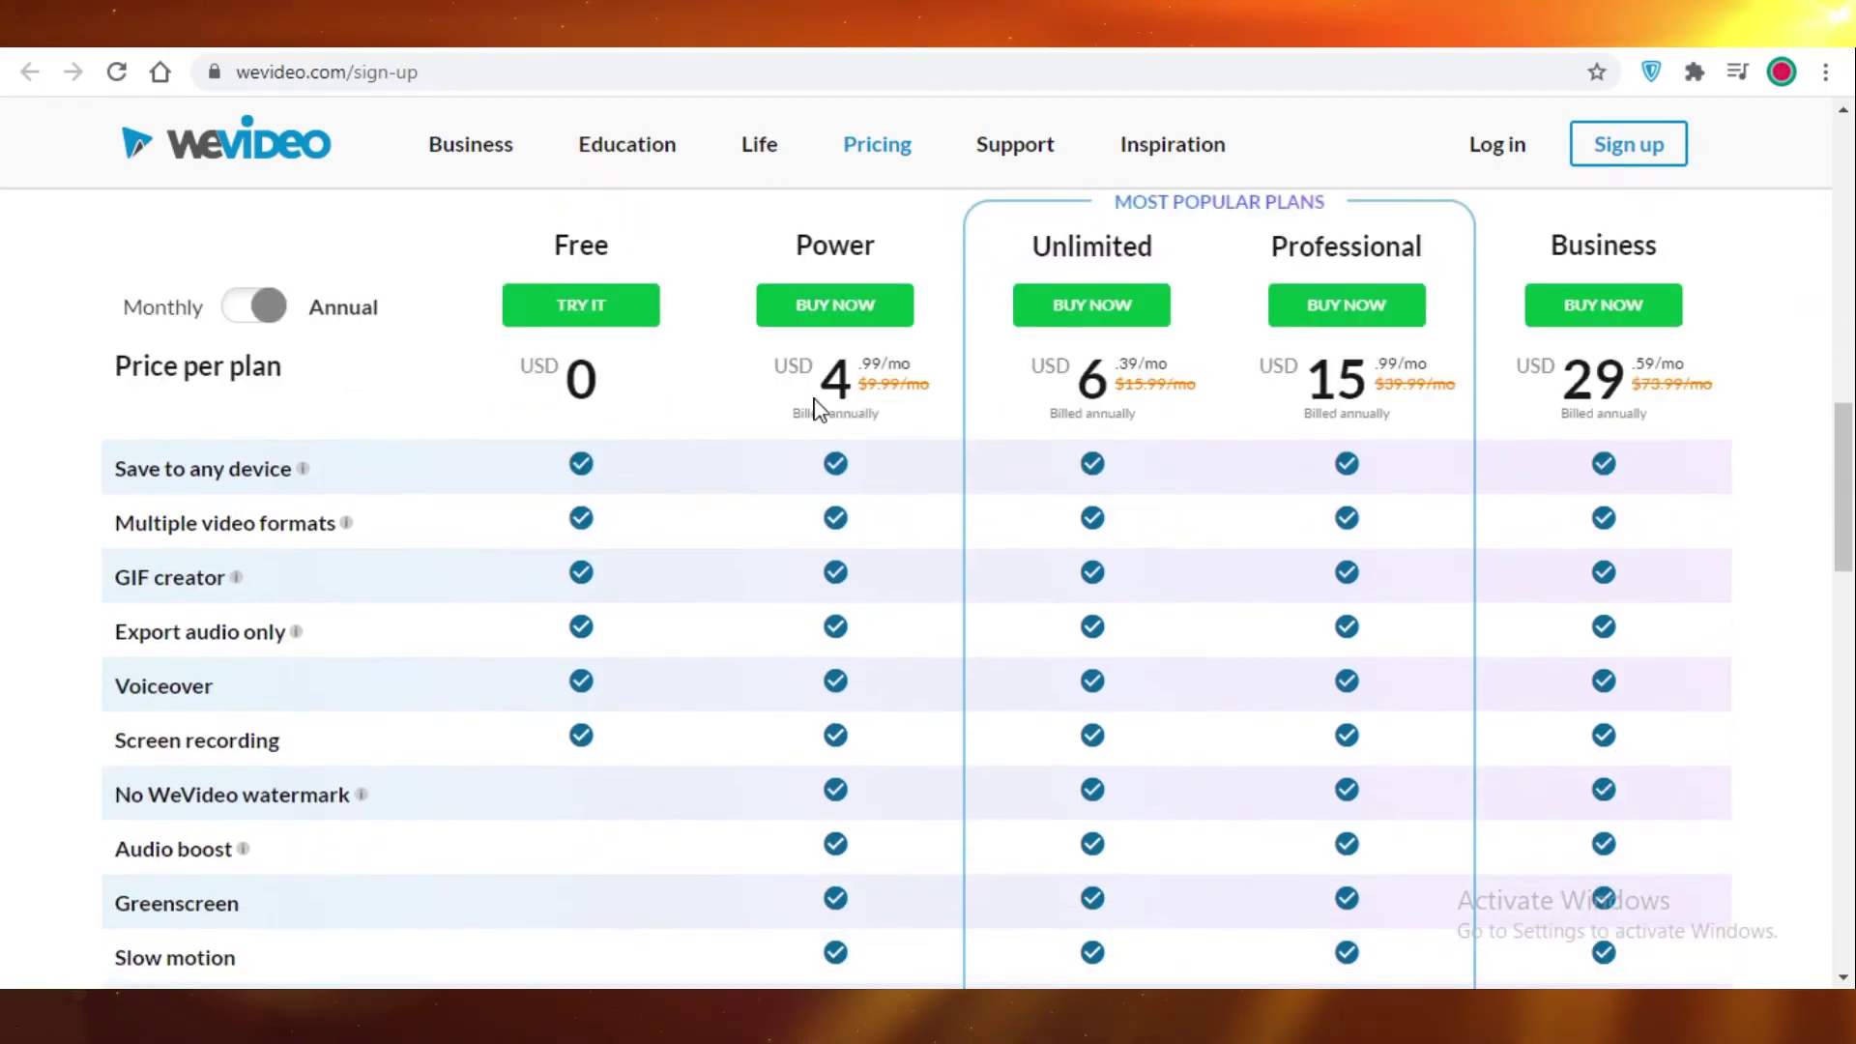
scroll(862, 526, "up", 2)
scroll(818, 628, "down", 2)
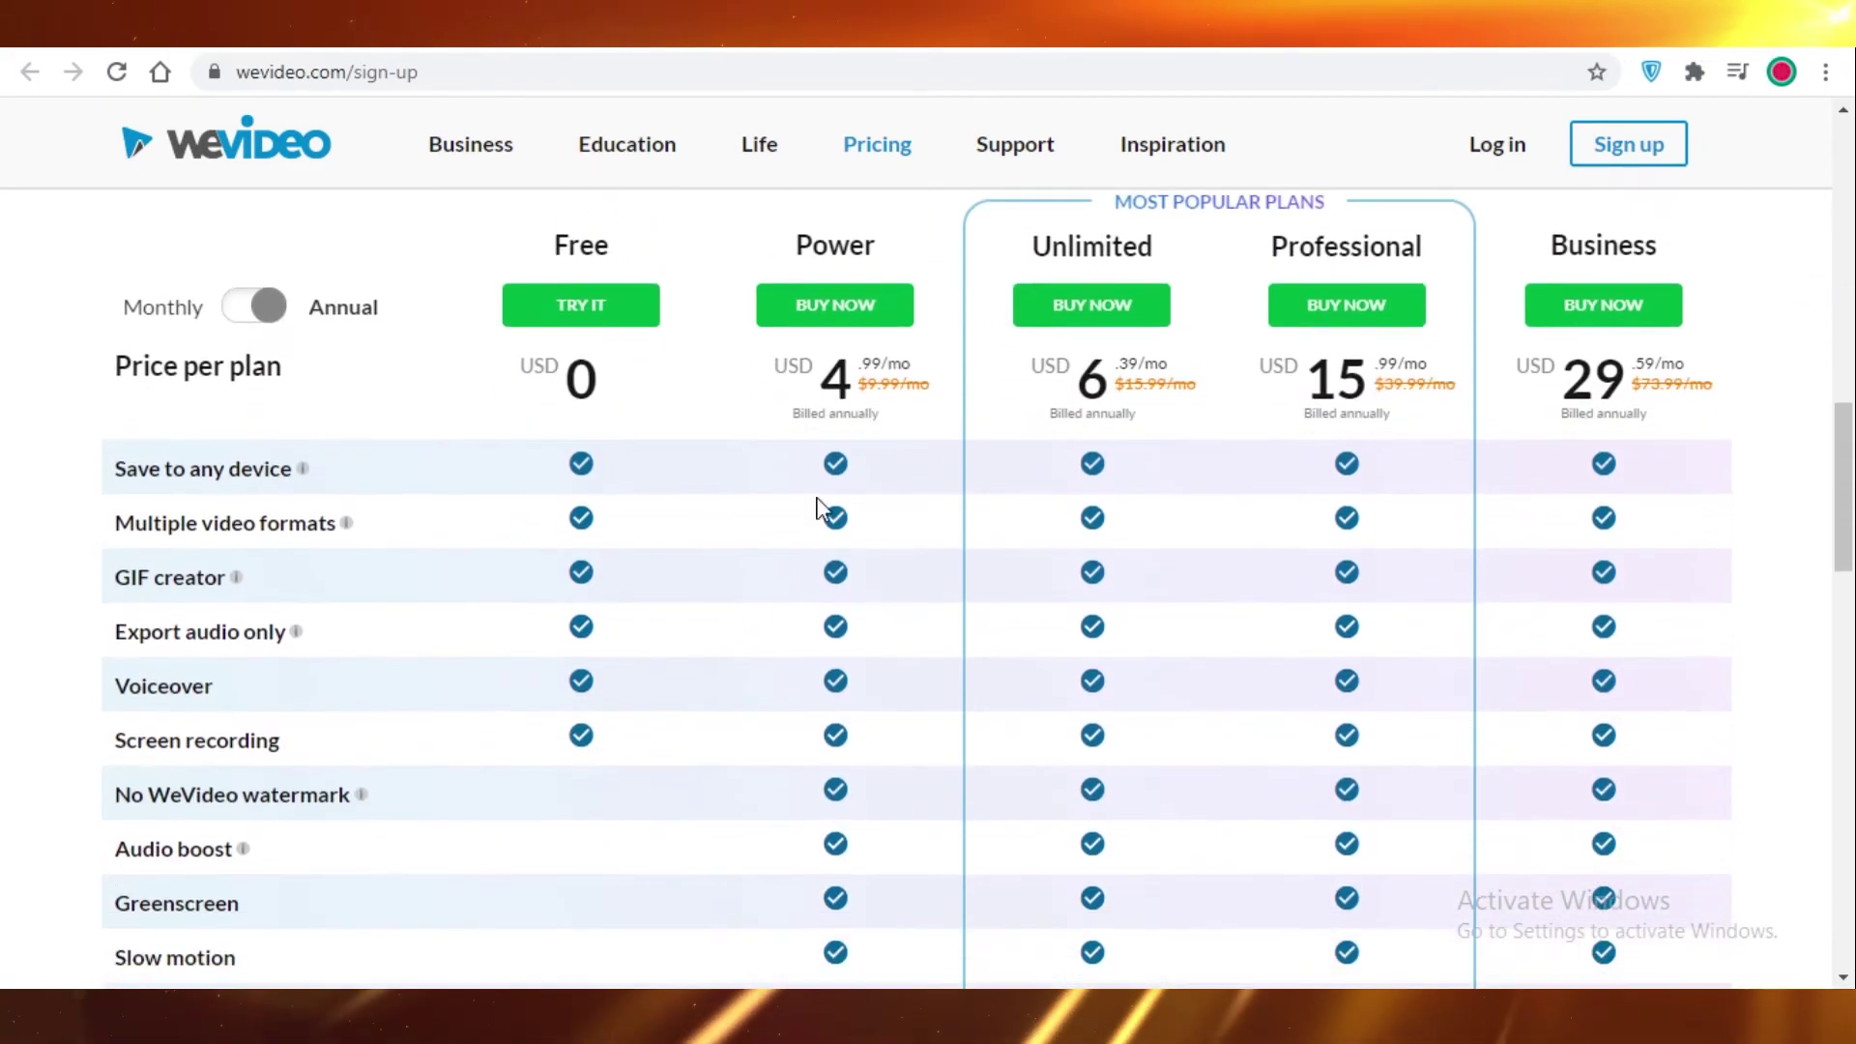
scroll(871, 523, "up", 3)
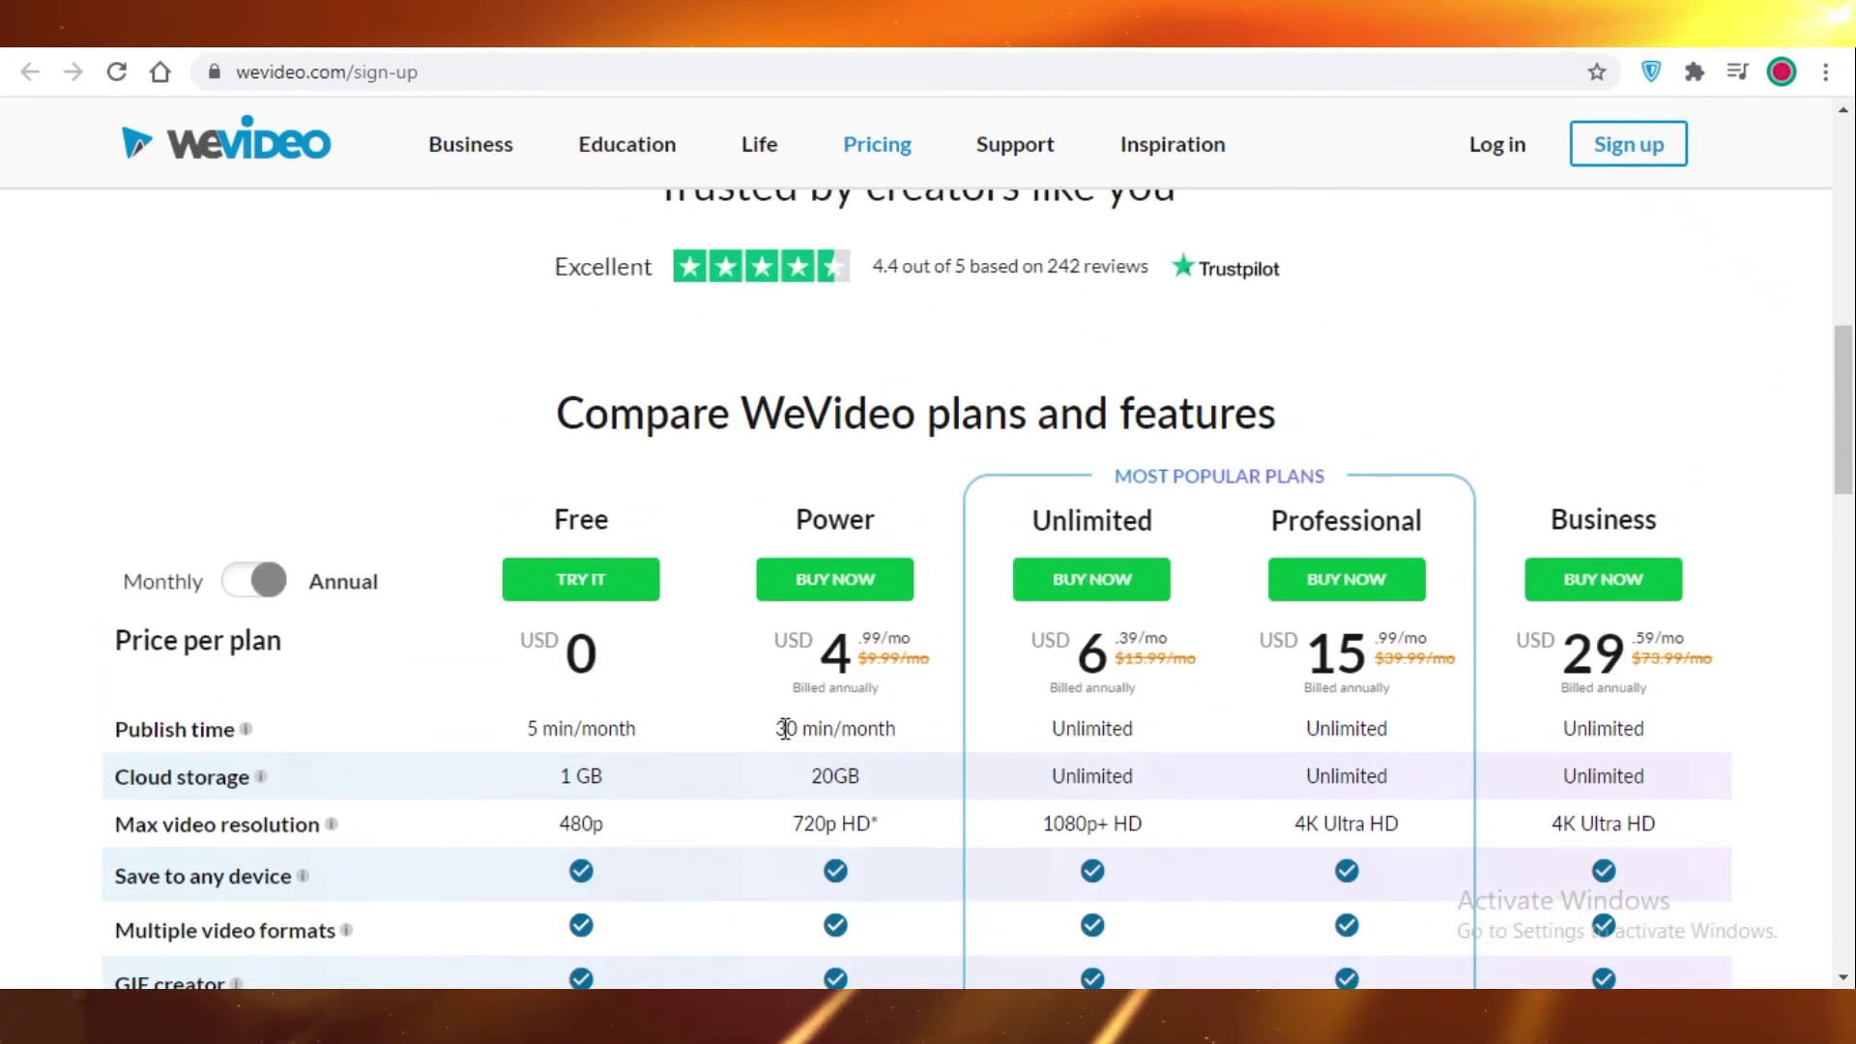
left_click_drag(786, 727, 1007, 717)
left_click(807, 807)
scroll(800, 792, "down", 5)
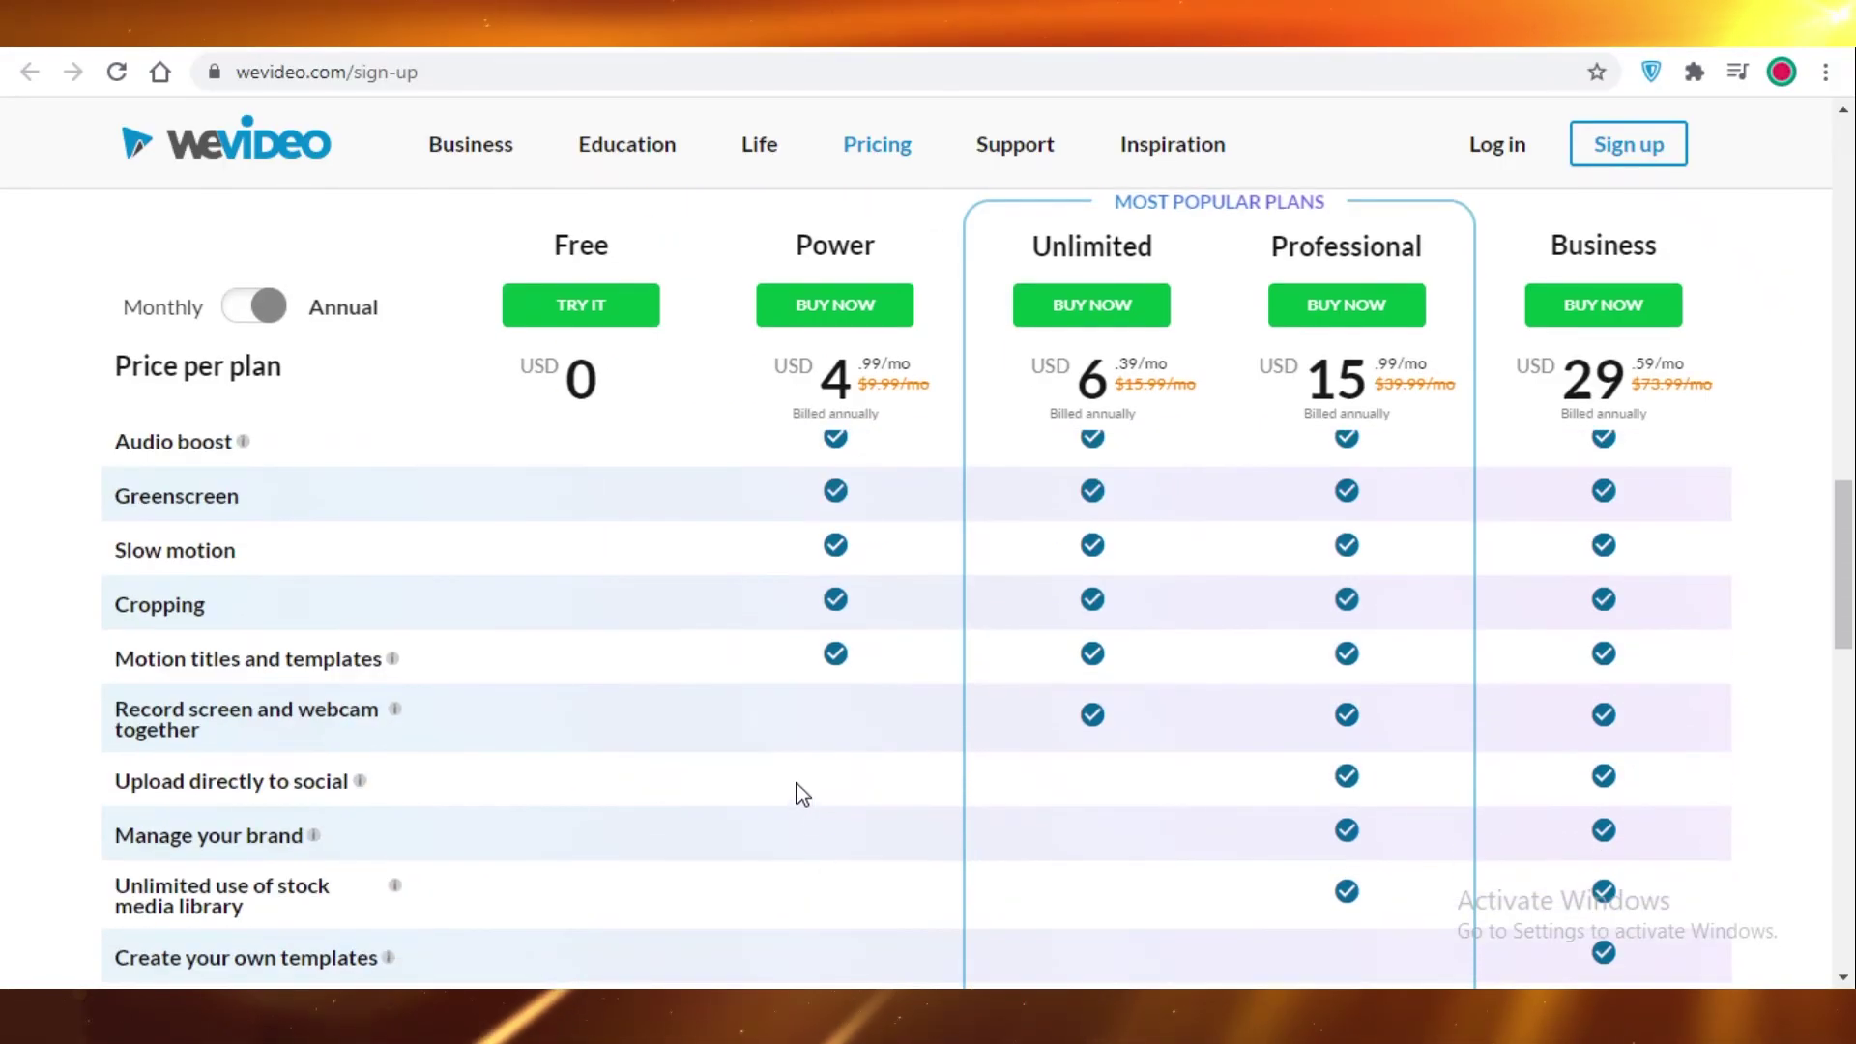
scroll(803, 793, "up", 4)
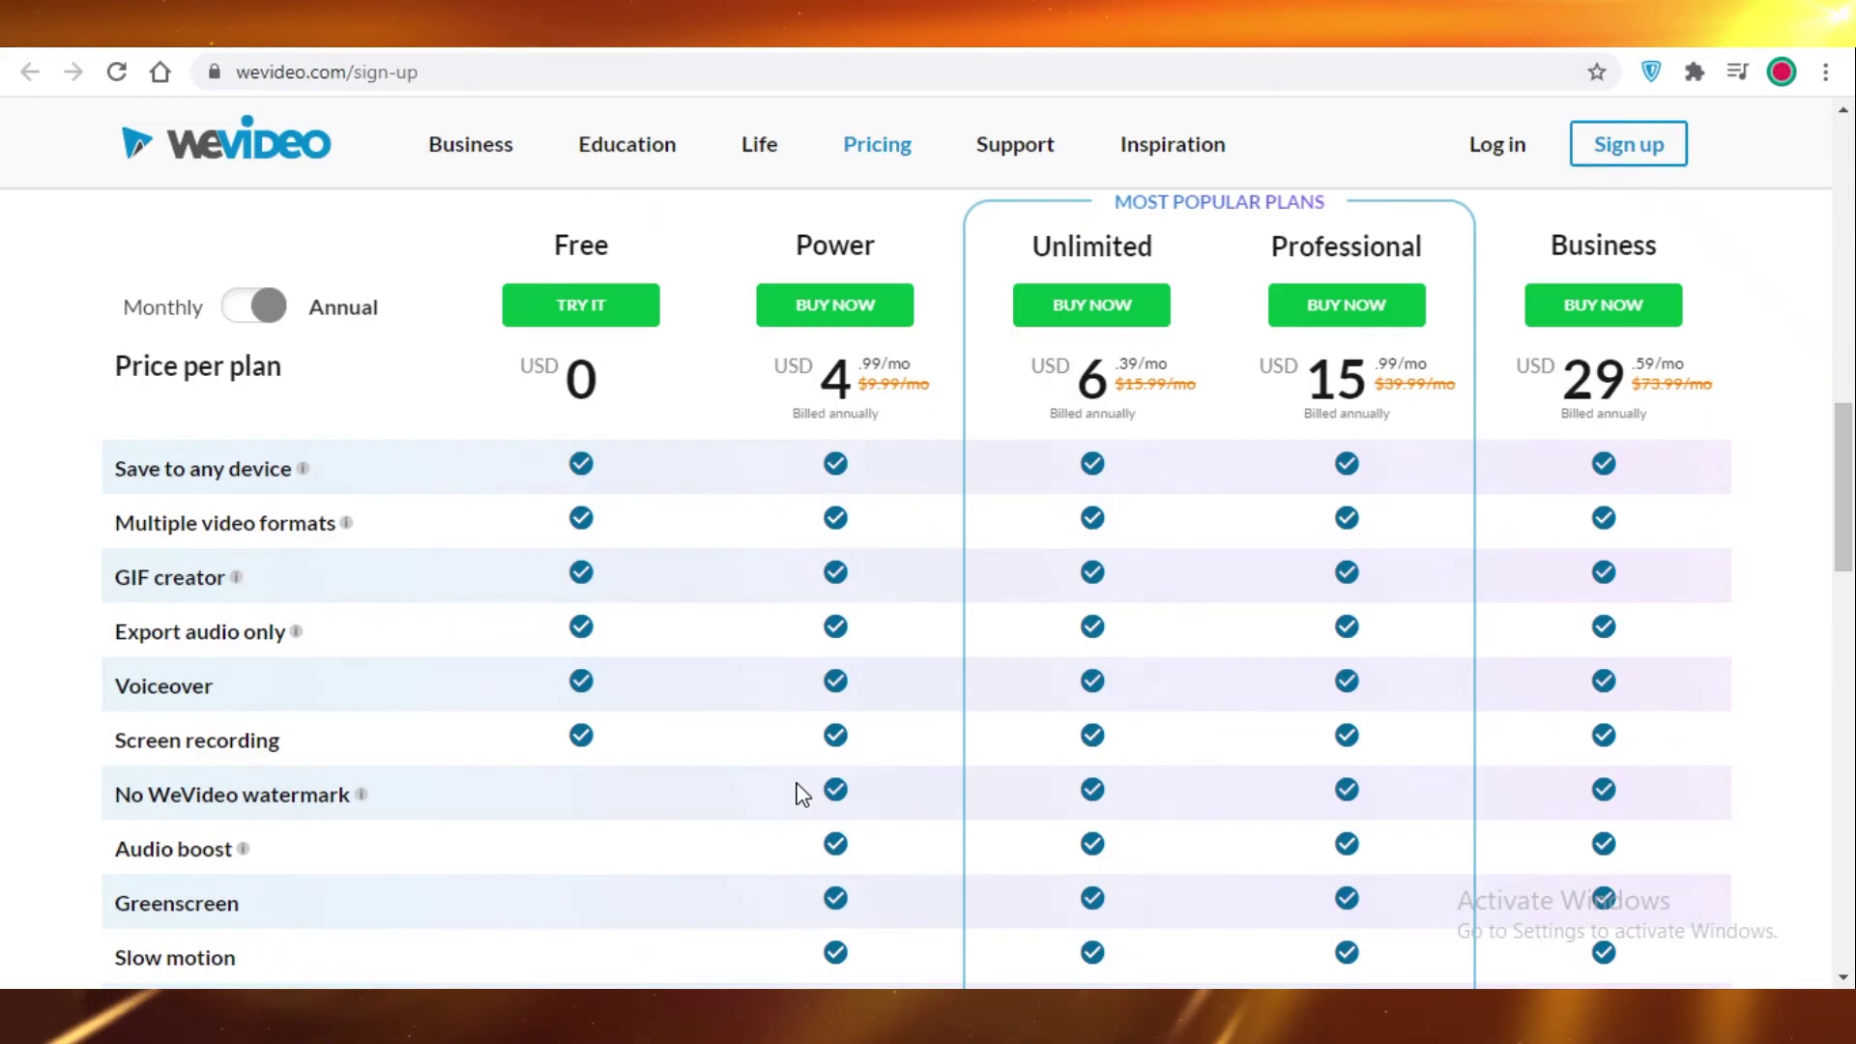
scroll(801, 794, "down", 1)
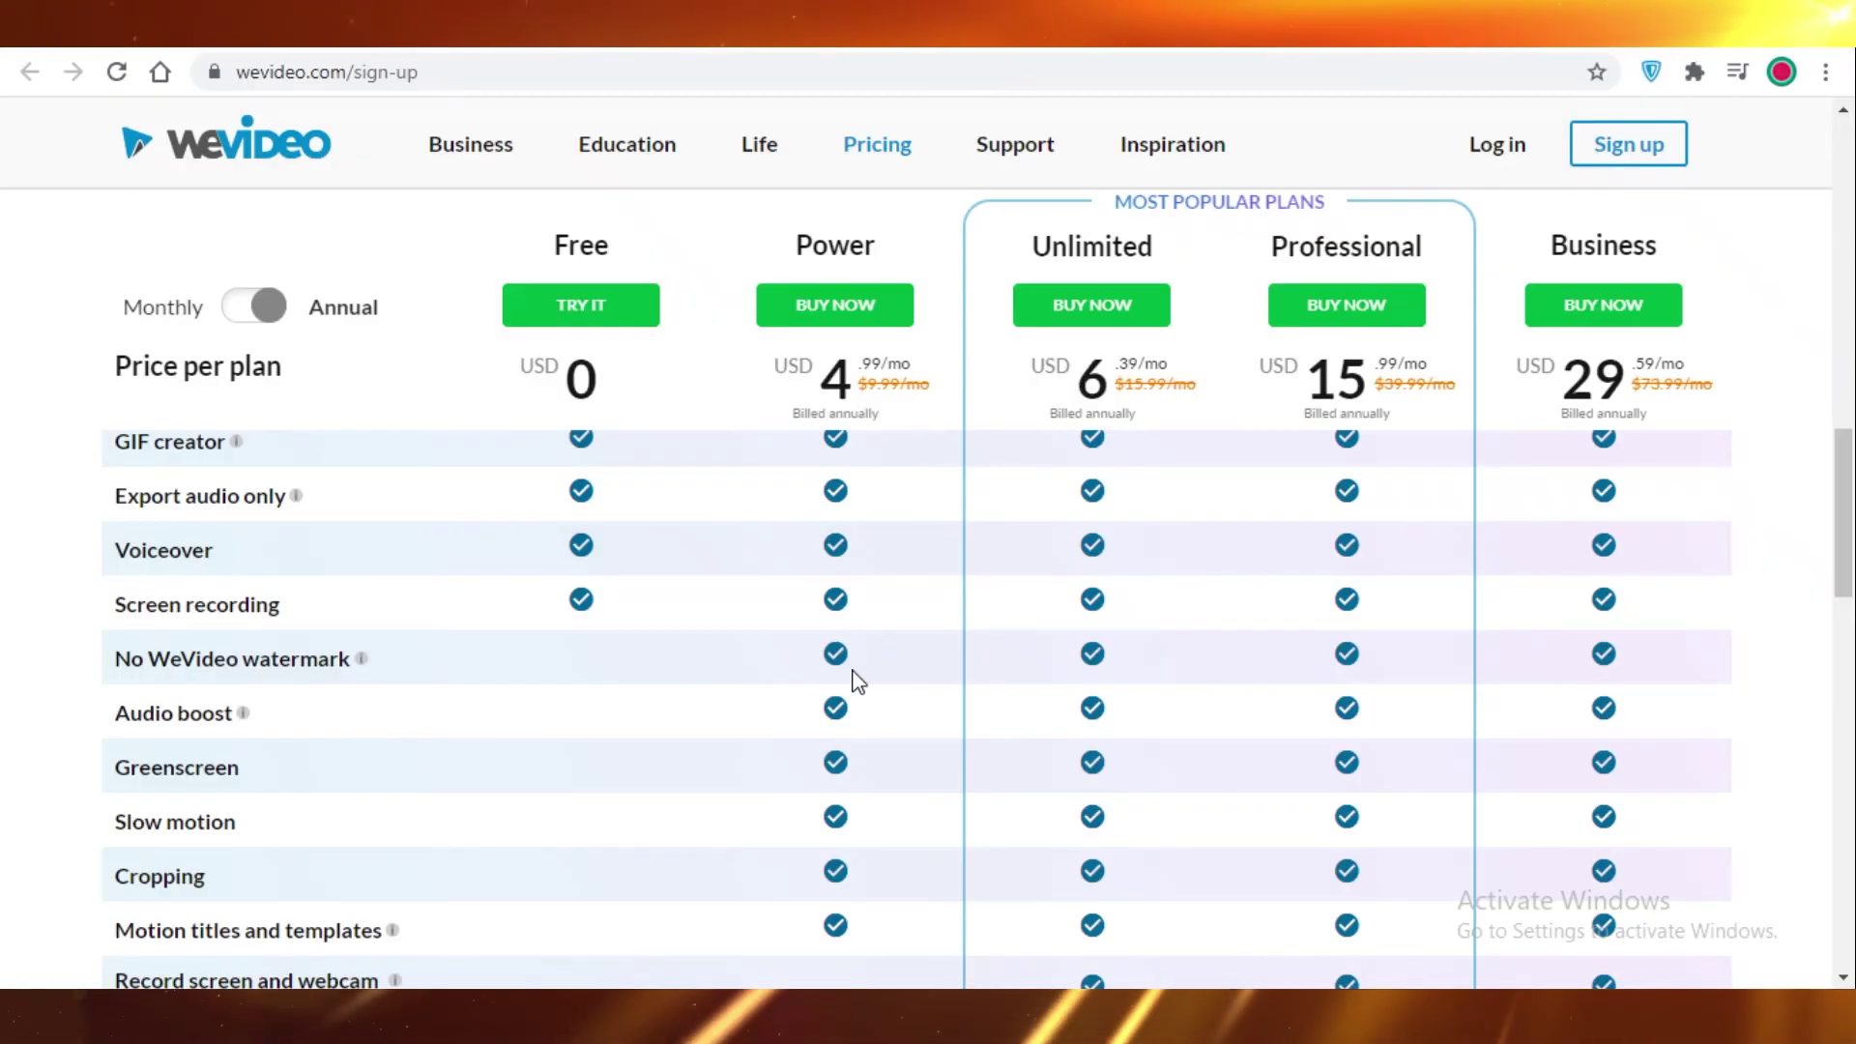
scroll(851, 679, "up", 2)
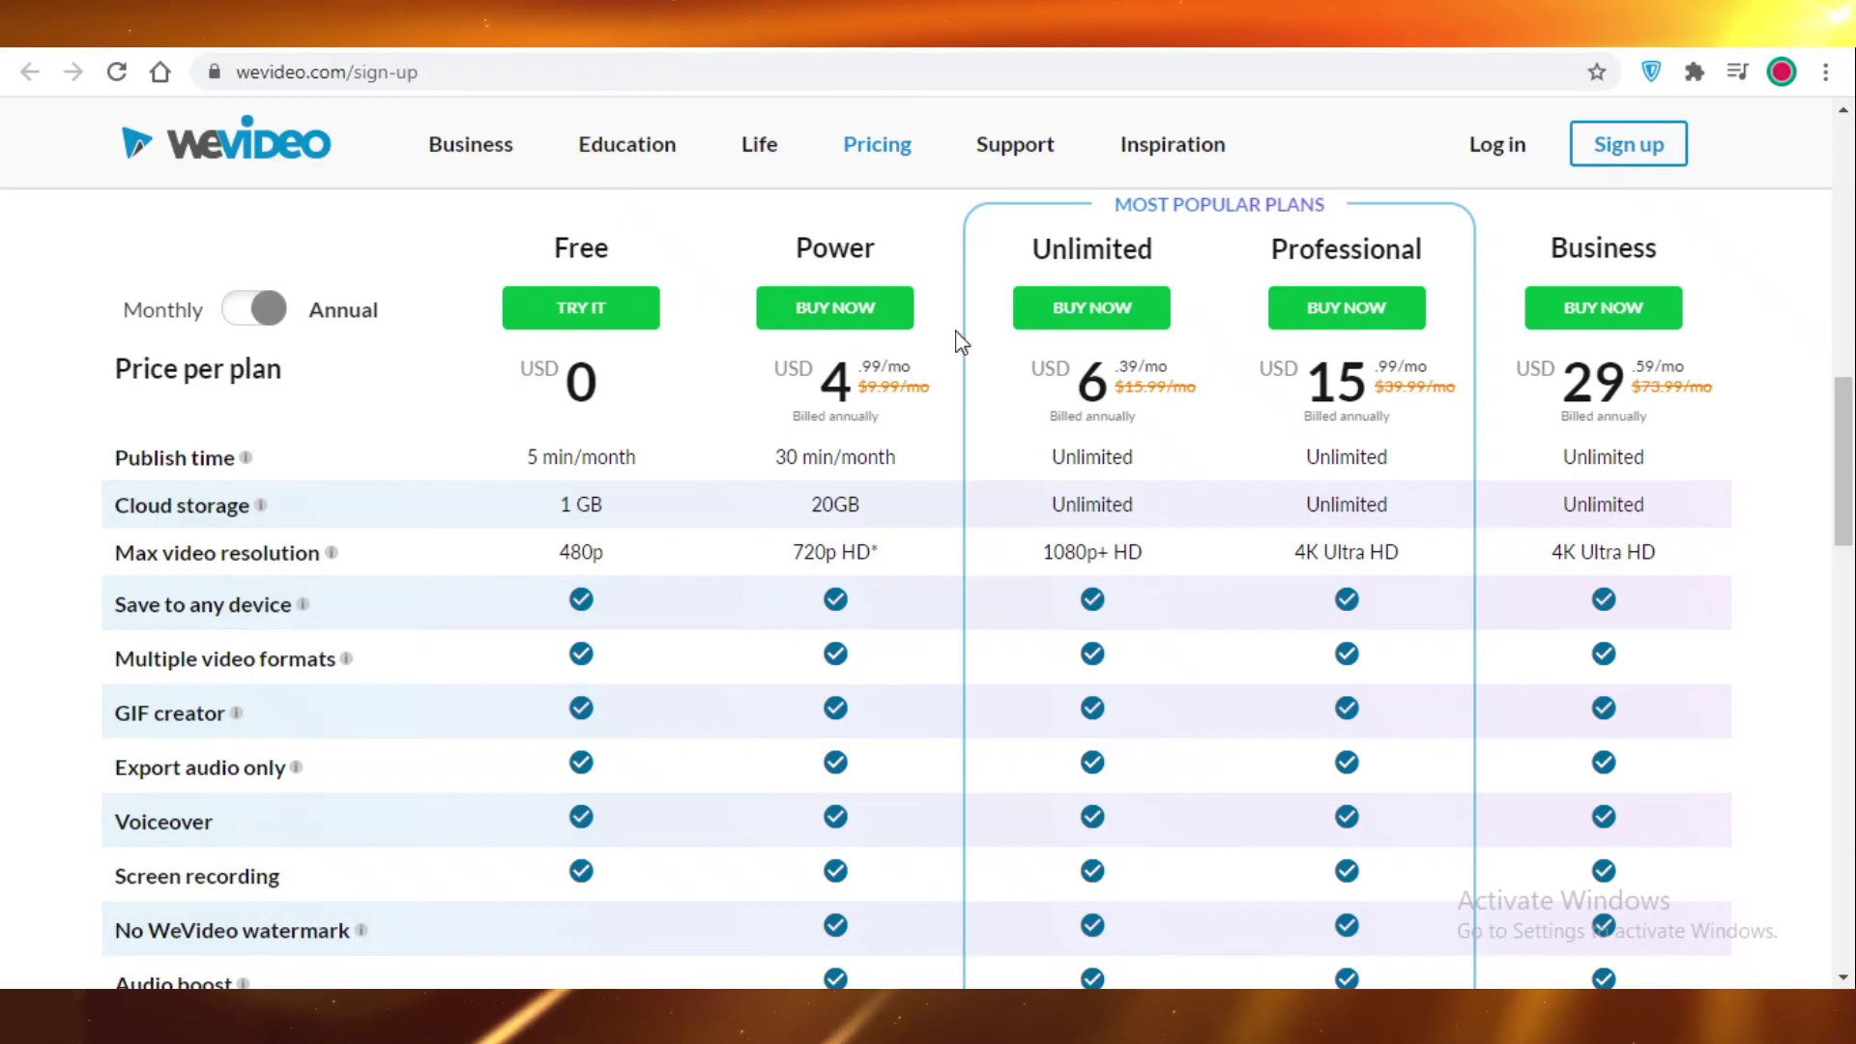
scroll(799, 684, "down", 4)
scroll(841, 725, "up", 1)
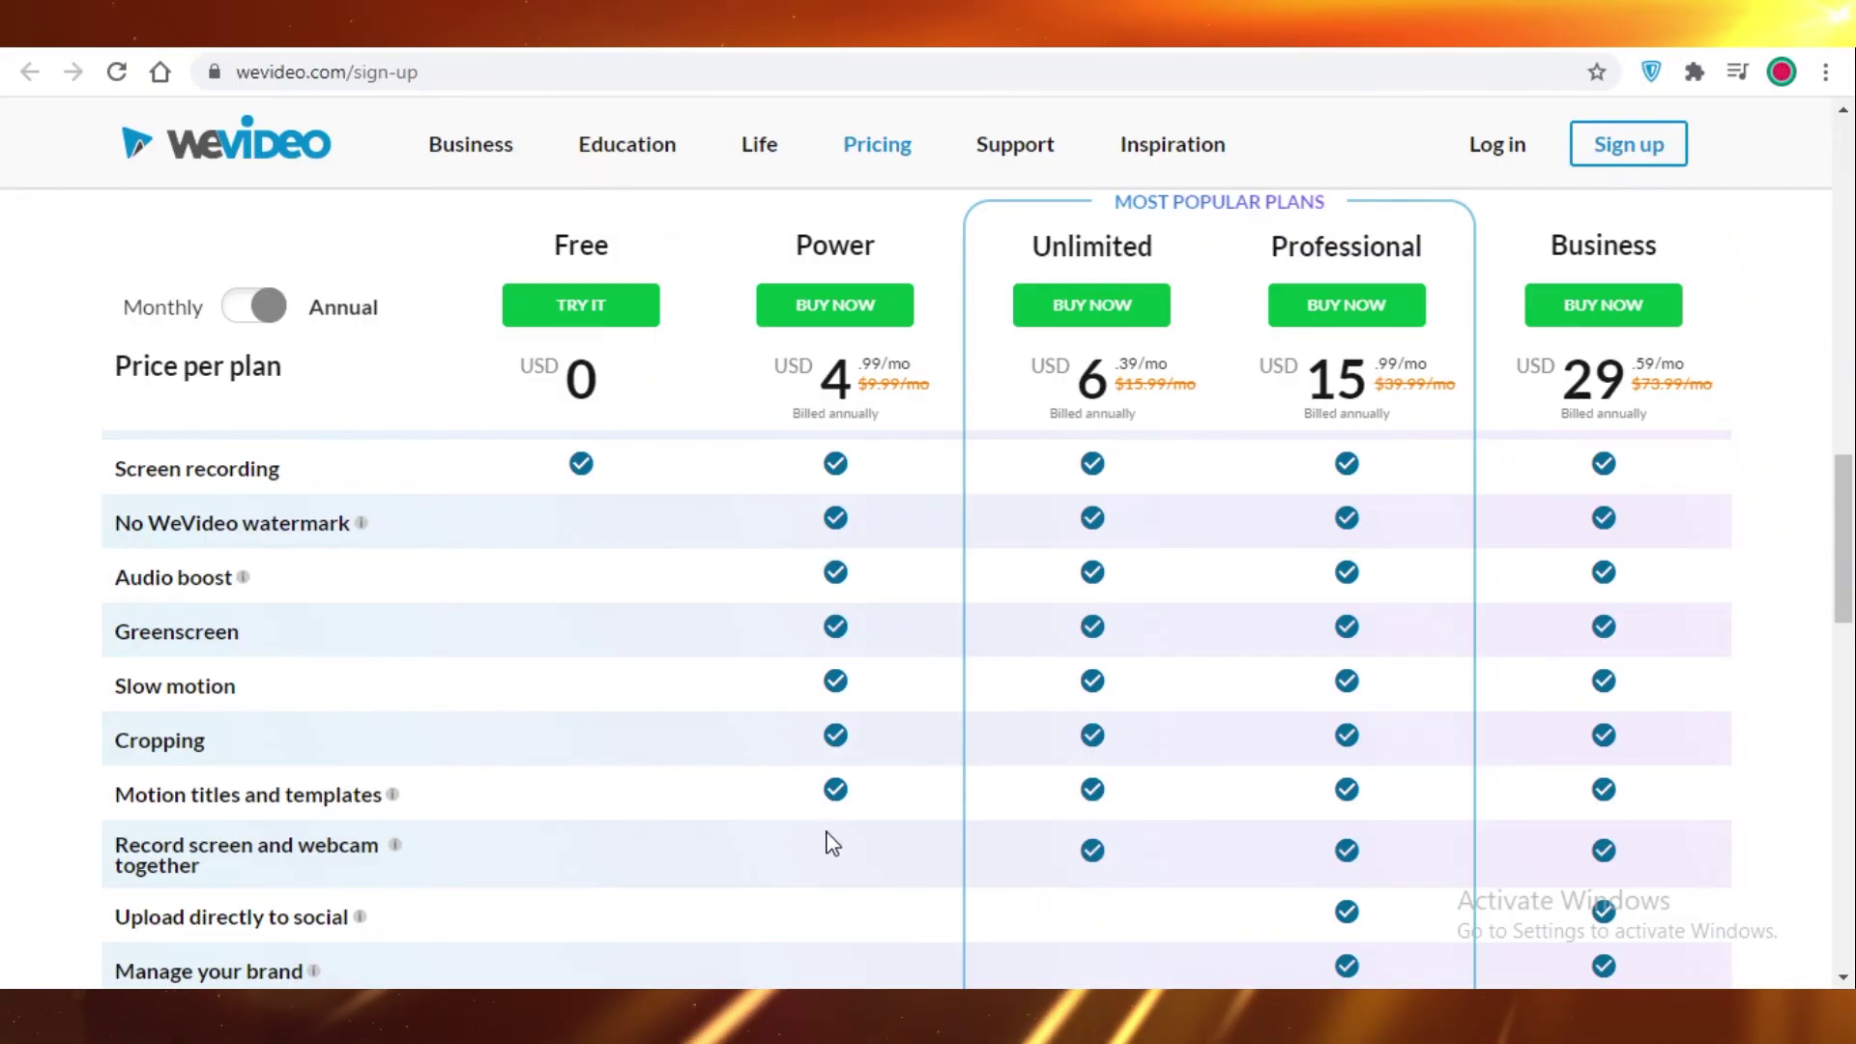
scroll(849, 798, "down", 2)
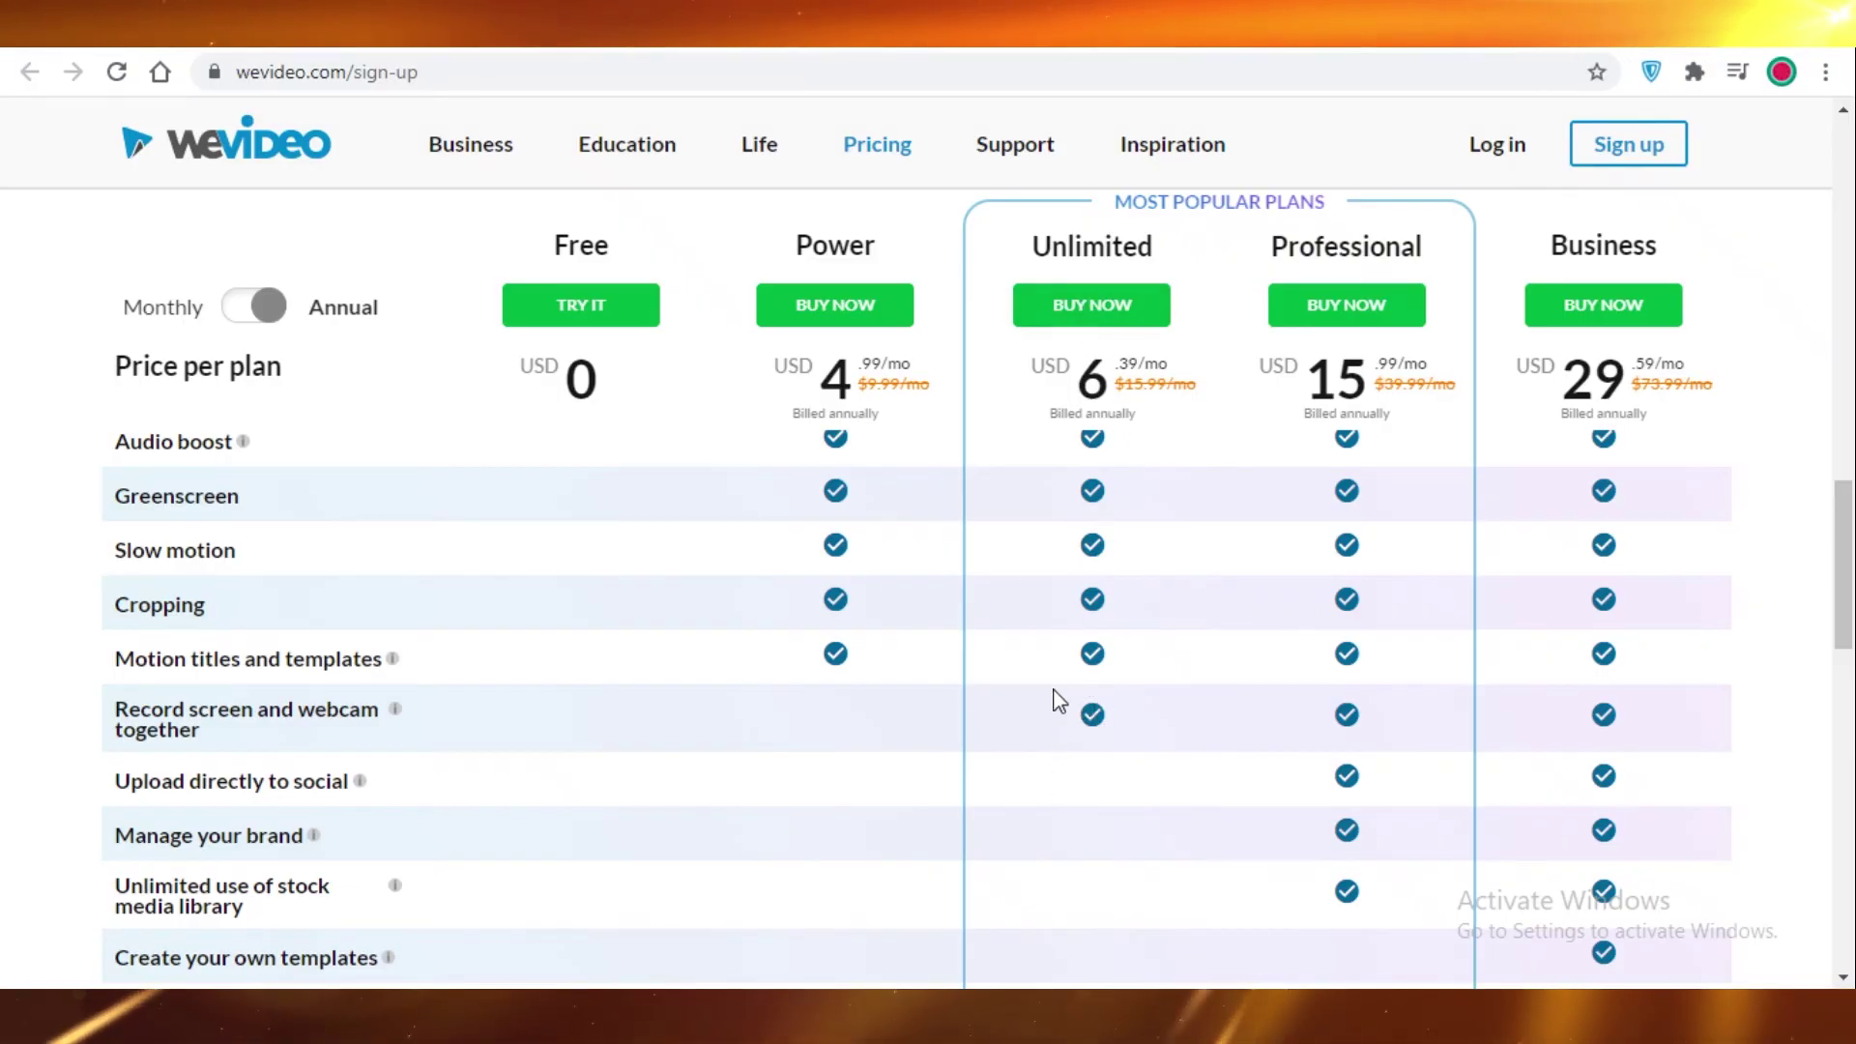
scroll(1323, 593, "down", 2)
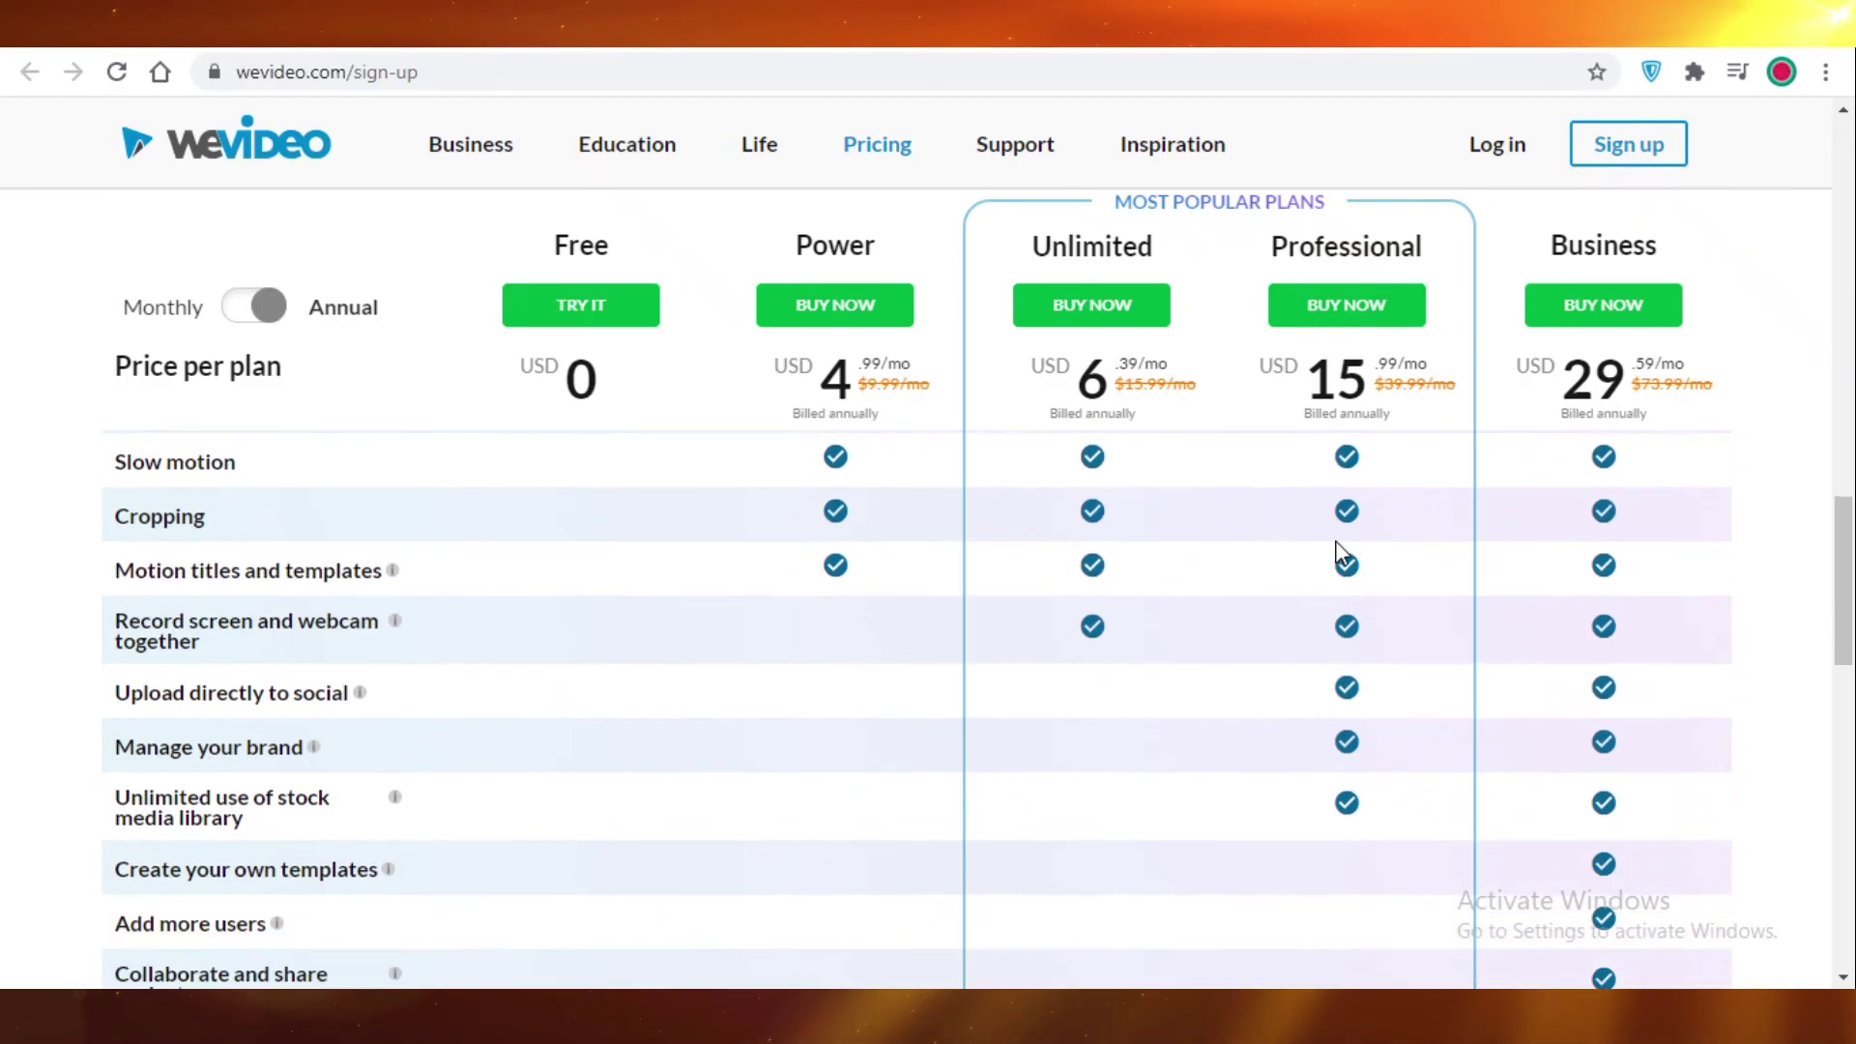
scroll(1302, 798, "down", 2)
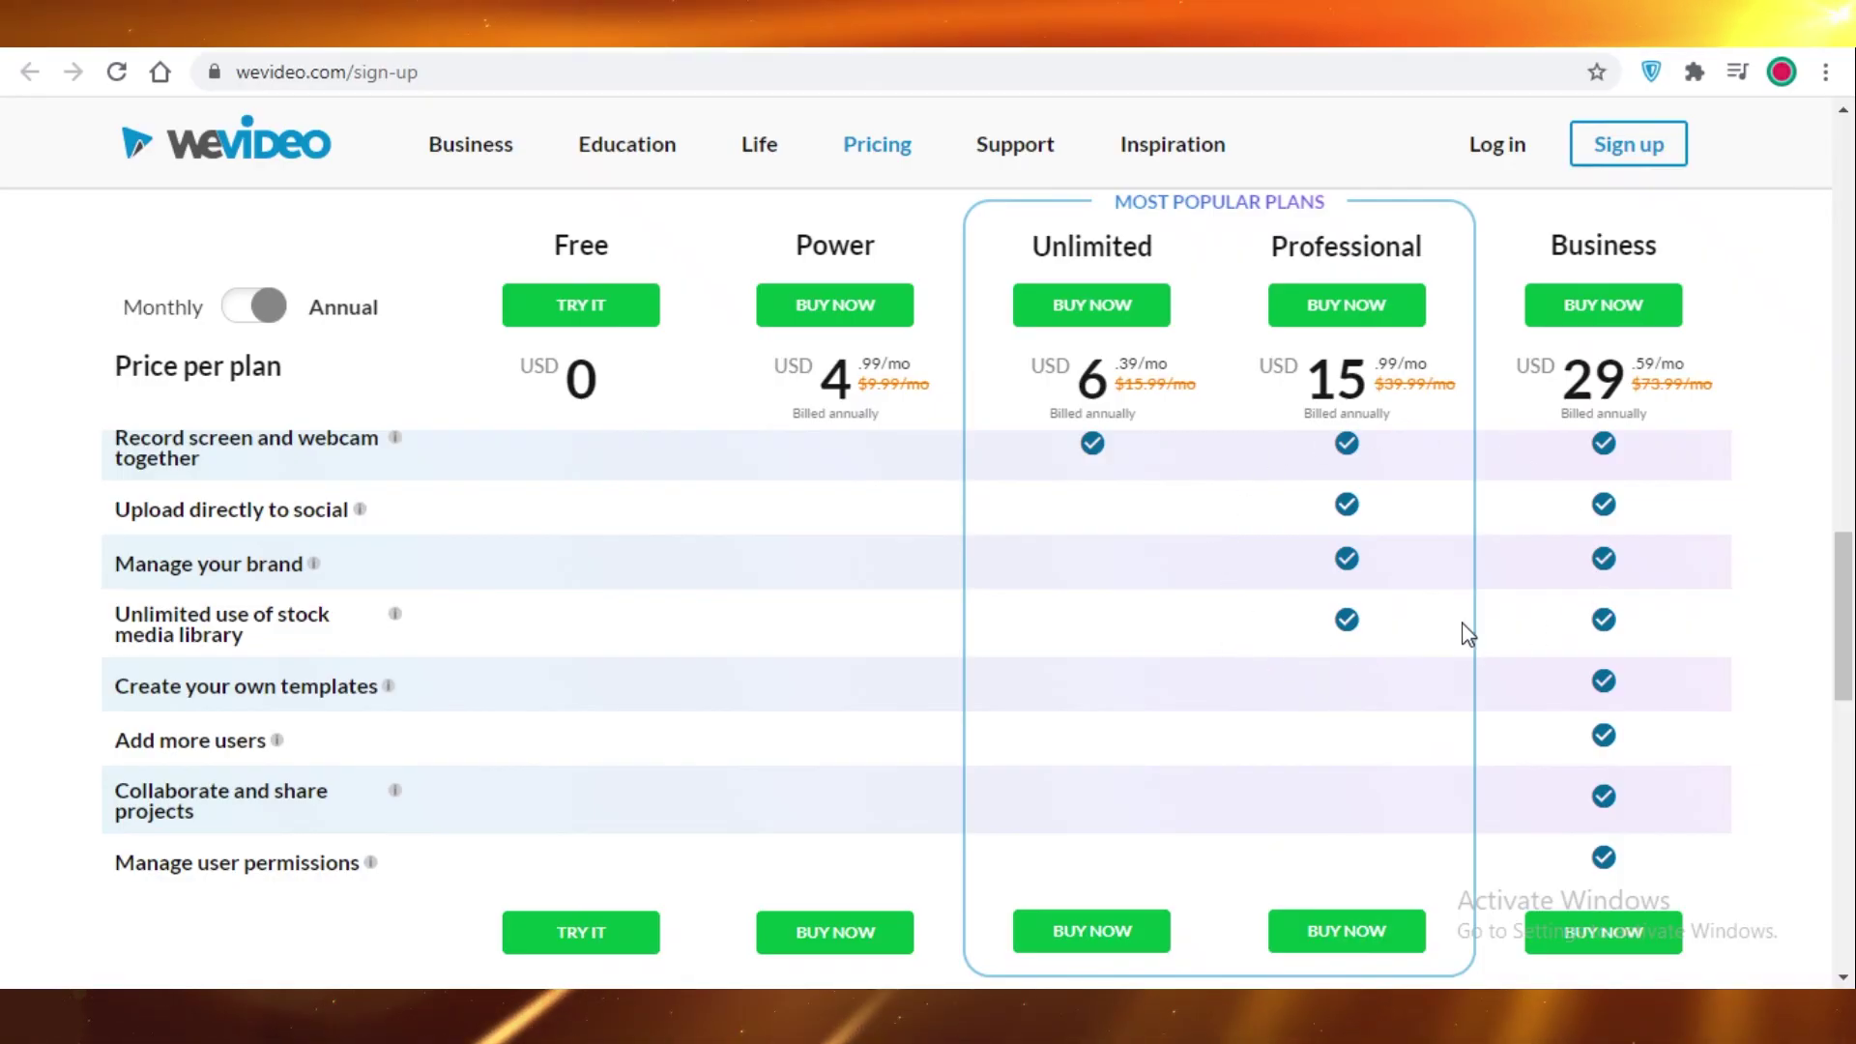
scroll(954, 484, "up", 4)
scroll(1063, 618, "up", 8)
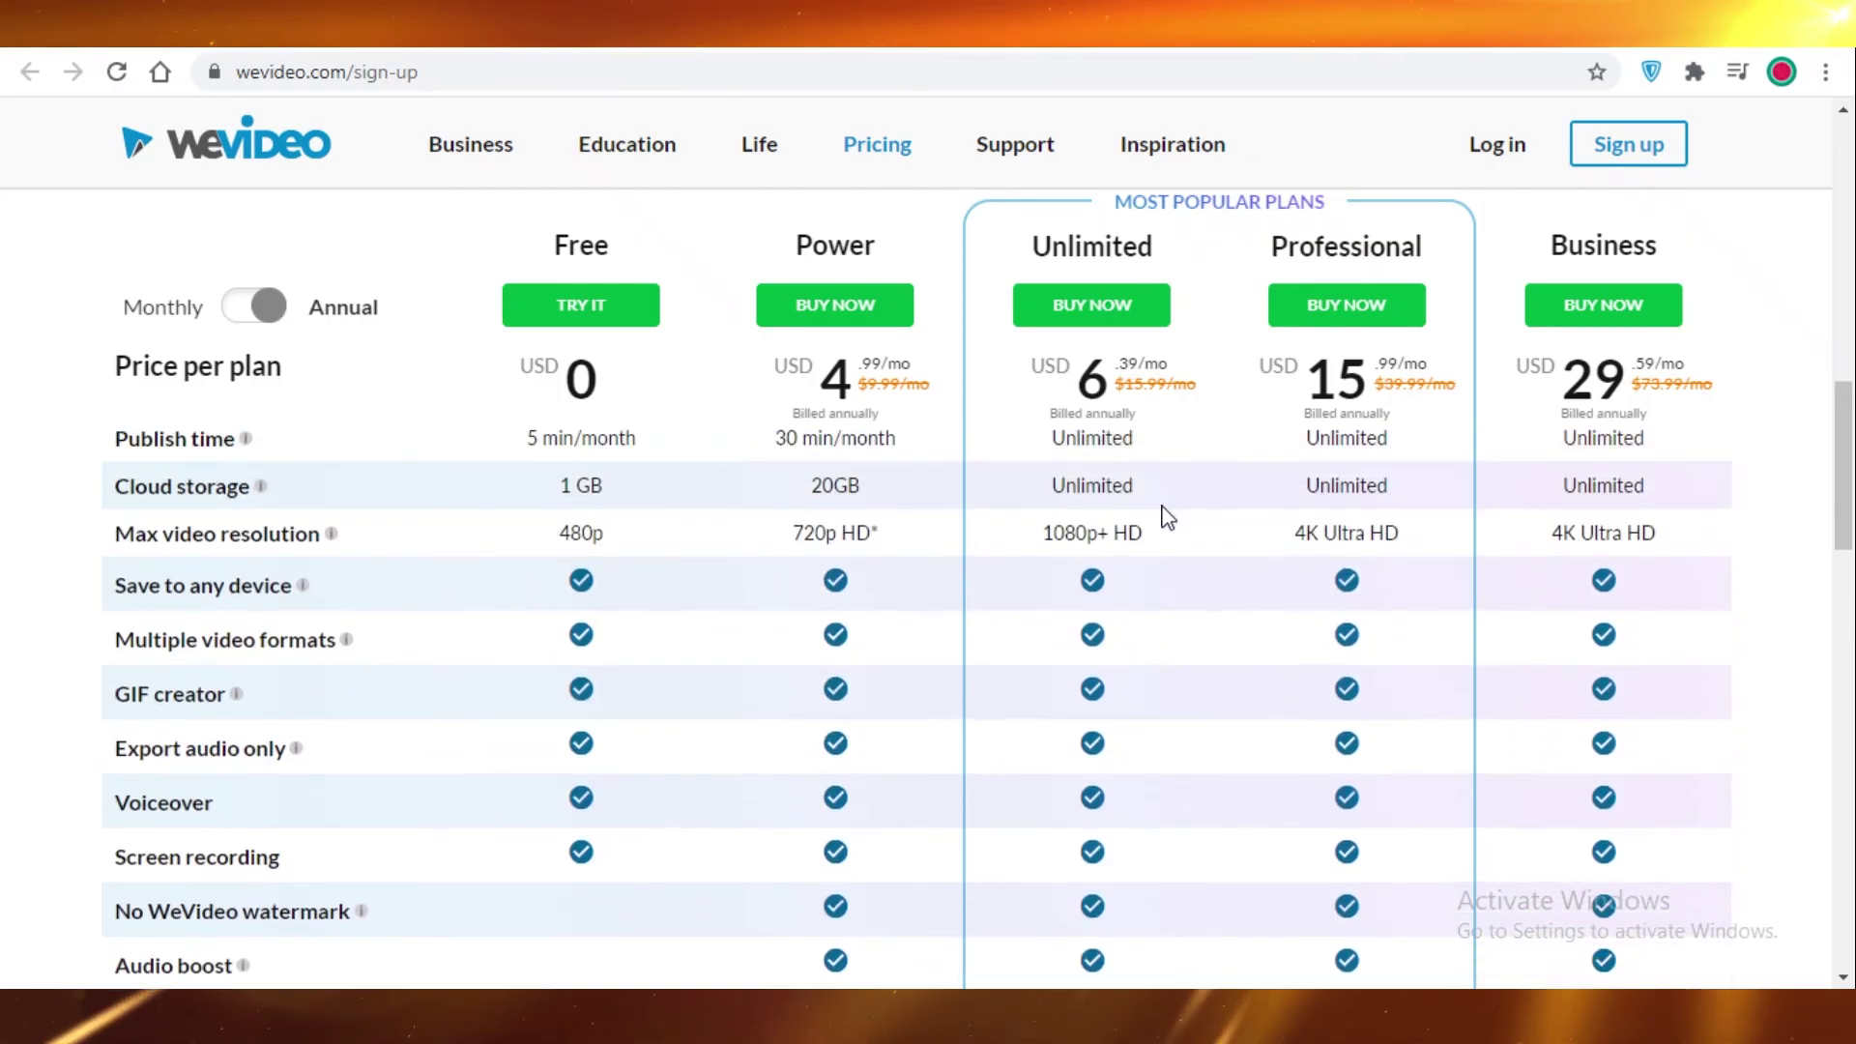